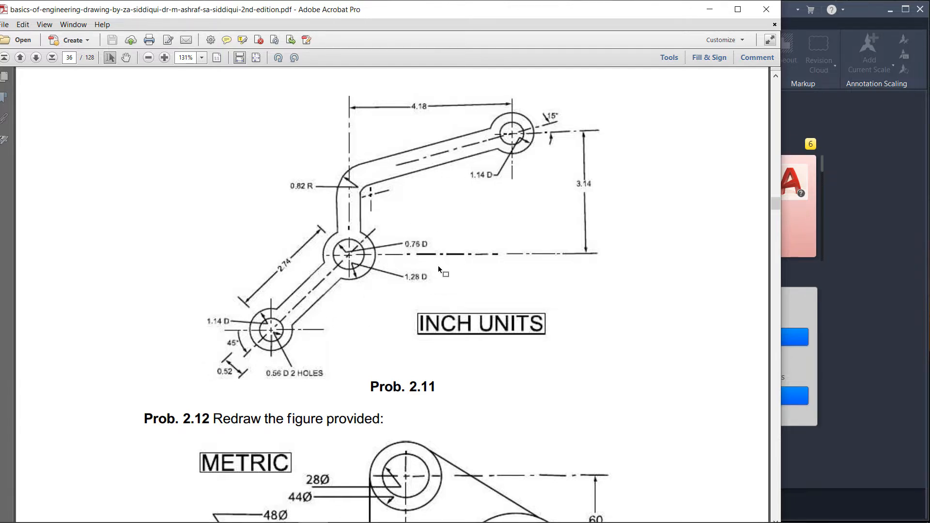
Step: Examine Prob. 2.11, the inch-unit linkage drawing, in the textbook PDF
{"action": "scroll", "coordinate": [438, 266], "scroll_direction": "up", "scroll_amount": 5}
{"action": "scroll", "coordinate": [421, 270], "scroll_direction": "down", "scroll_amount": 2}
{"action": "scroll", "coordinate": [404, 276], "scroll_direction": "down", "scroll_amount": 3}
{"action": "scroll", "coordinate": [374, 302], "scroll_direction": "up", "scroll_amount": 1}
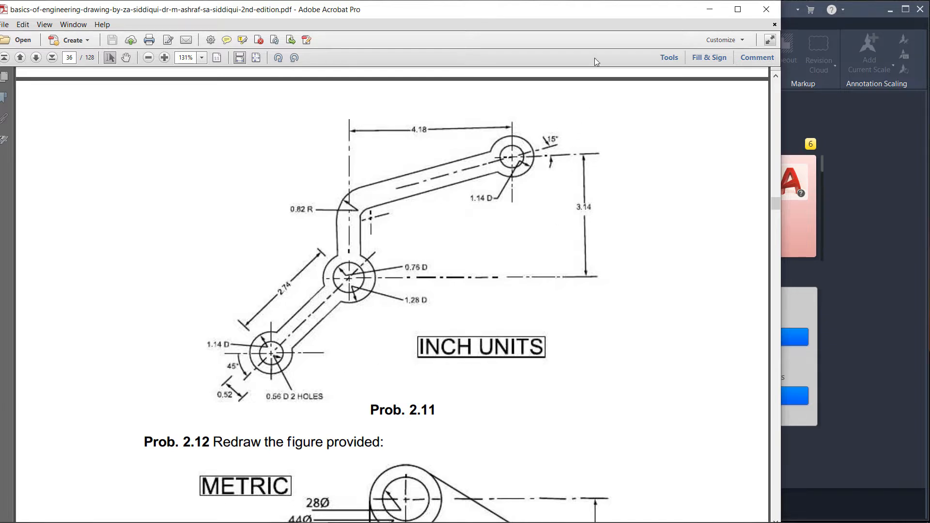
{"action": "left_click_drag", "start_coordinate": [622, 11], "coordinate": [451, 14]}
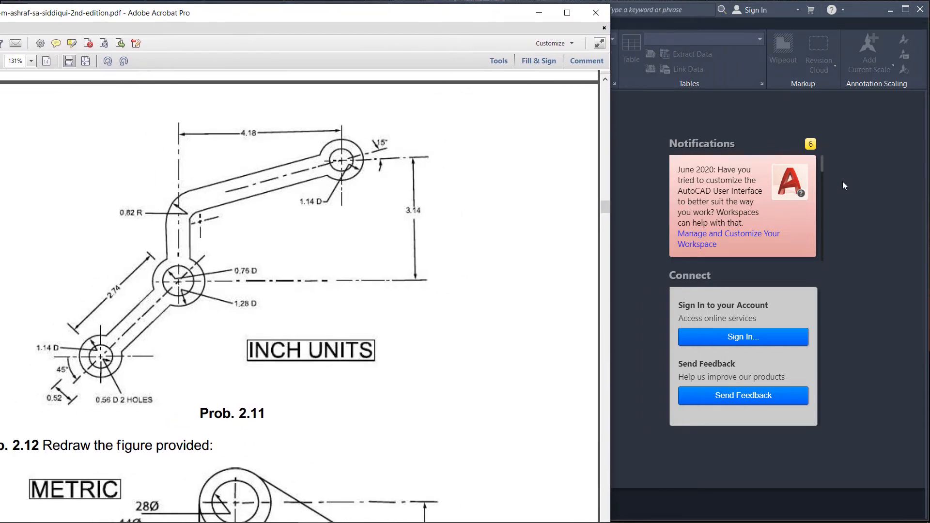
Step: Start a new AutoCAD drawing from the acad template
{"action": "left_click", "coordinate": [870, 237]}
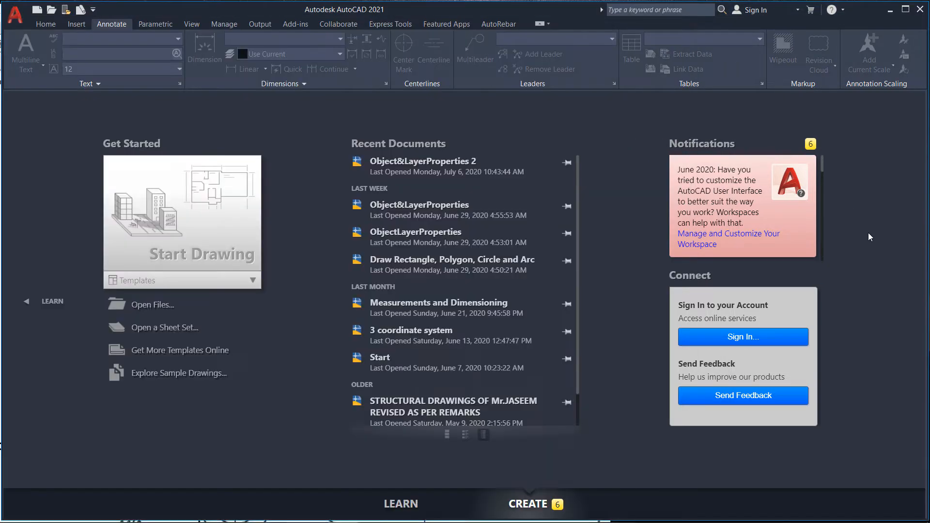
{"action": "left_click", "coordinate": [37, 10]}
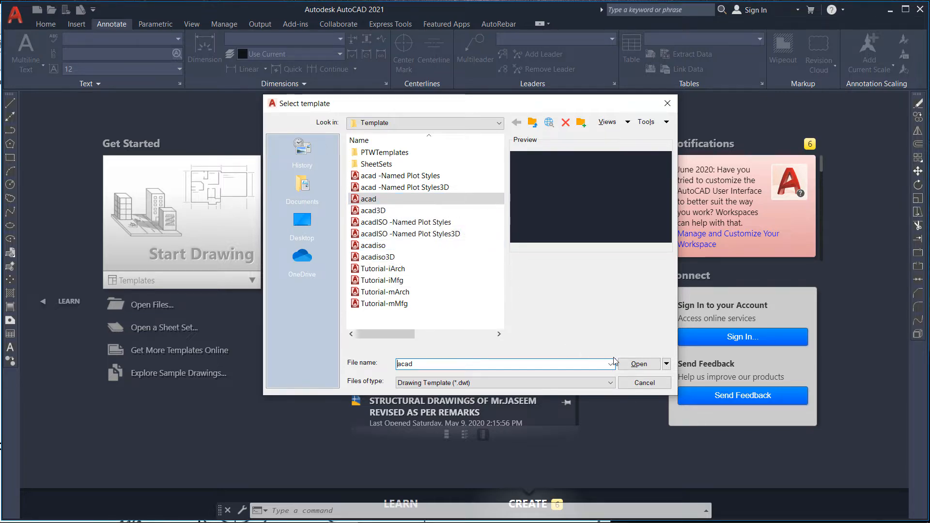
{"action": "left_click", "coordinate": [636, 365]}
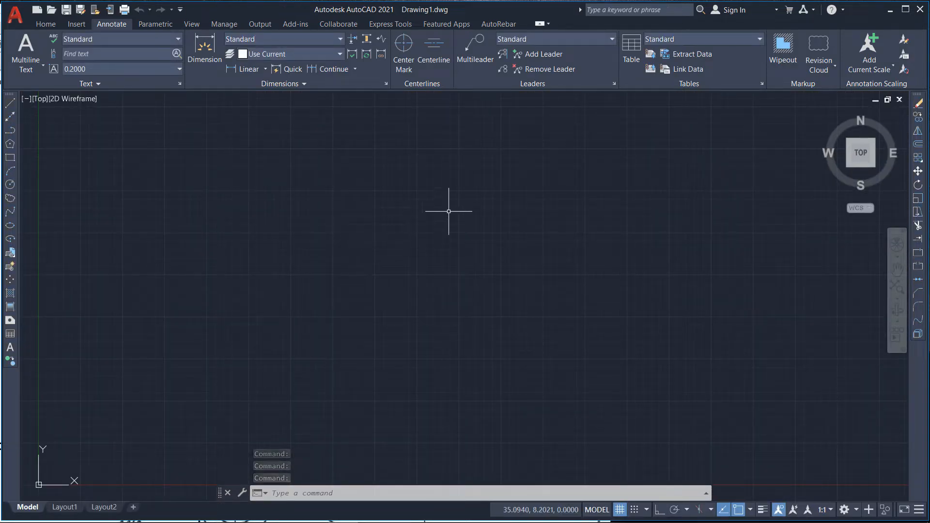
Step: Switch to the PDF, snip the Prob. 2.11 figure with the Snipping Tool and copy it
{"action": "mouse_move", "coordinate": [428, 510]}
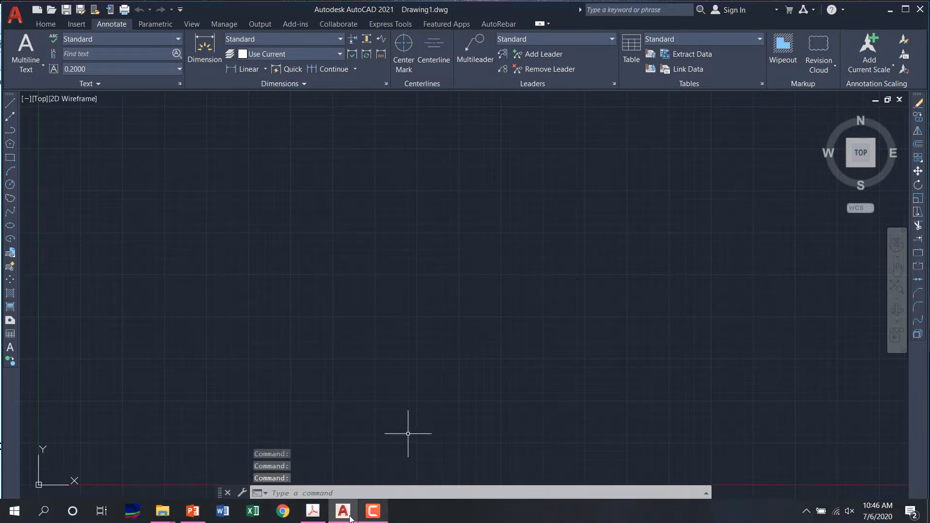
{"action": "left_click", "coordinate": [314, 520]}
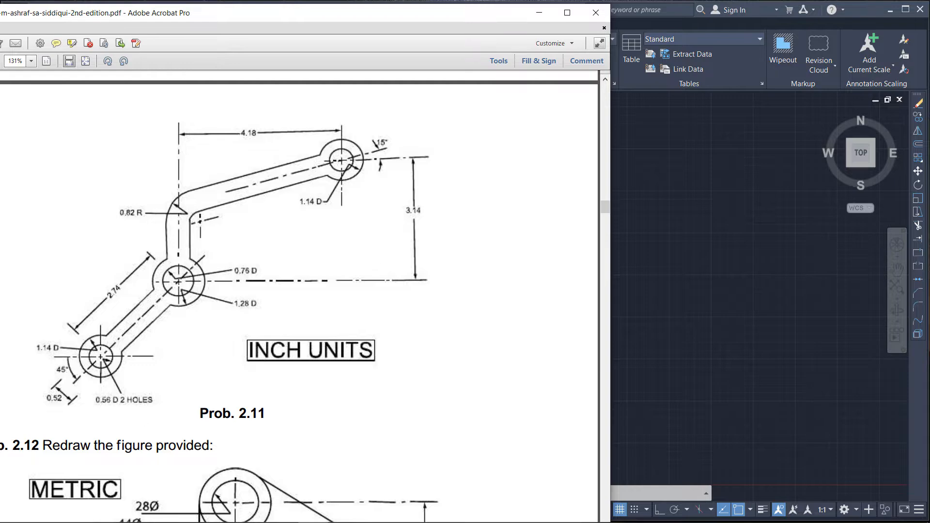
{"action": "key", "text": "super"}
{"action": "left_click", "coordinate": [403, 312]}
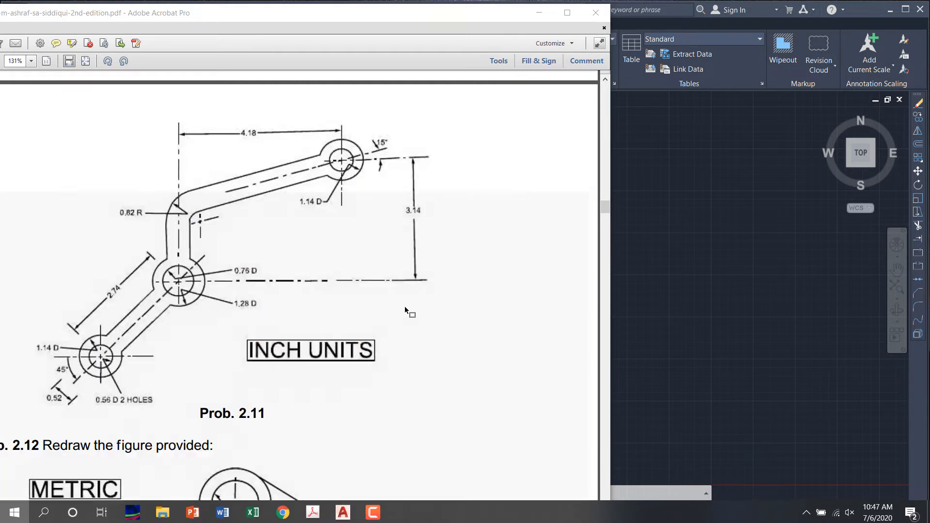
{"action": "left_click", "coordinate": [19, 205]}
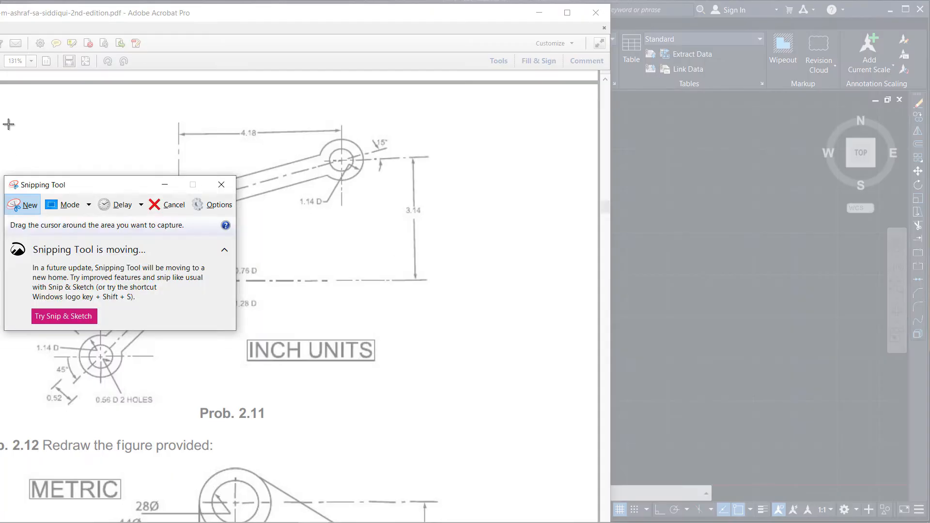
{"action": "mouse_move", "coordinate": [2, 93]}
{"action": "left_mouse_down"}
{"action": "mouse_move", "coordinate": [397, 250]}
{"action": "mouse_move", "coordinate": [482, 434]}
{"action": "left_mouse_up"}
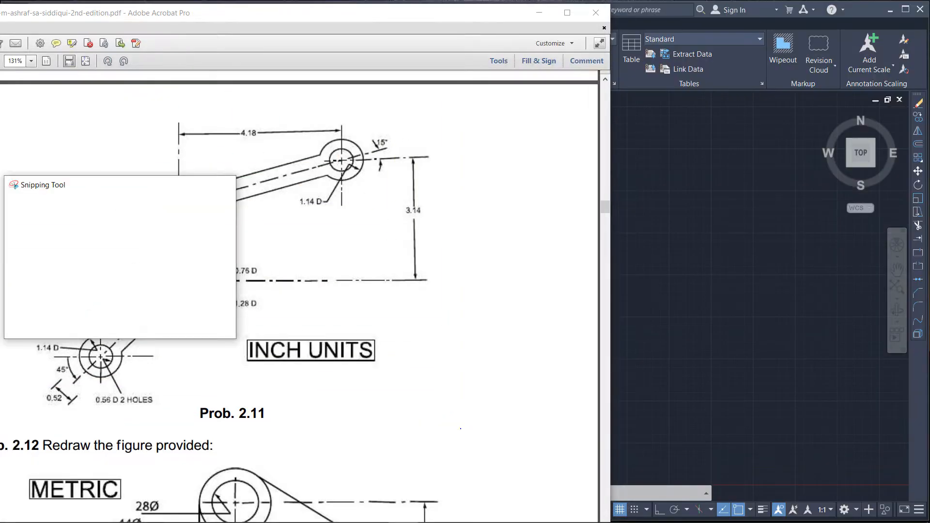
{"action": "right_click", "coordinate": [284, 334]}
{"action": "left_click", "coordinate": [309, 351]}
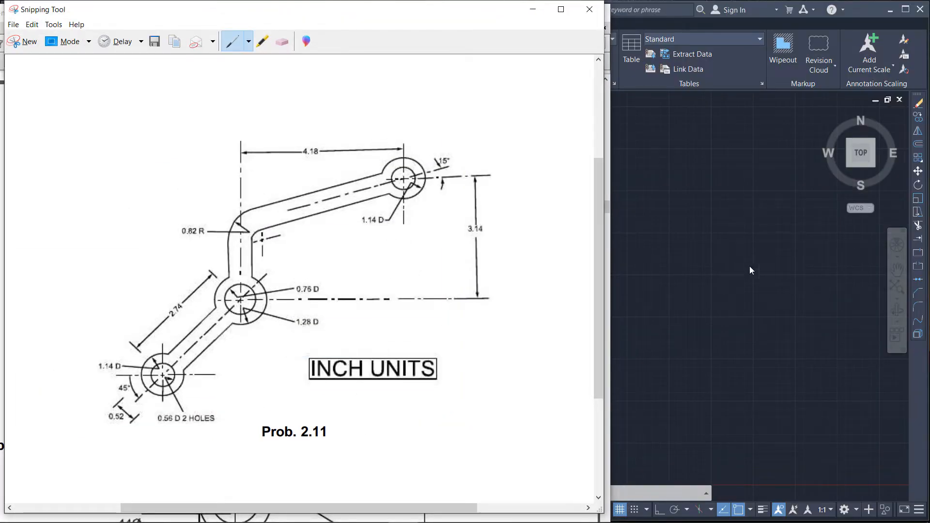
Step: Paste the copied Prob. 2.11 image into the drawing, placing it to the right of the origin
{"action": "left_click", "coordinate": [749, 266]}
{"action": "scroll", "coordinate": [347, 258], "scroll_direction": "down", "scroll_amount": 2}
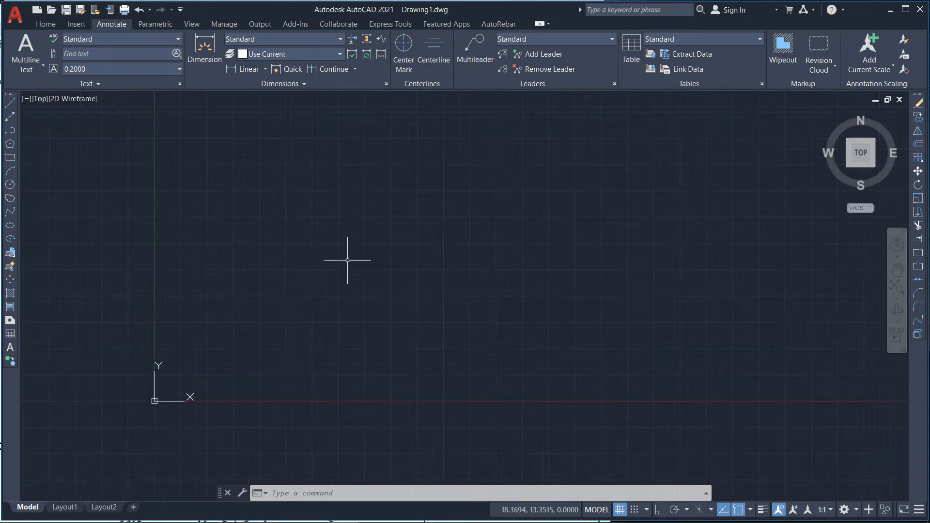
{"action": "key", "text": "ctrl+v"}
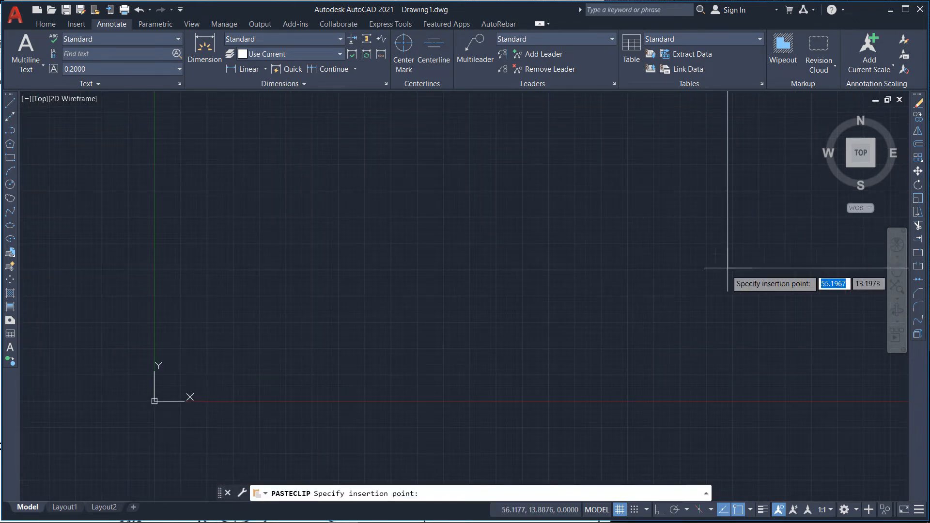
{"action": "scroll", "coordinate": [574, 401], "scroll_direction": "down", "scroll_amount": 2}
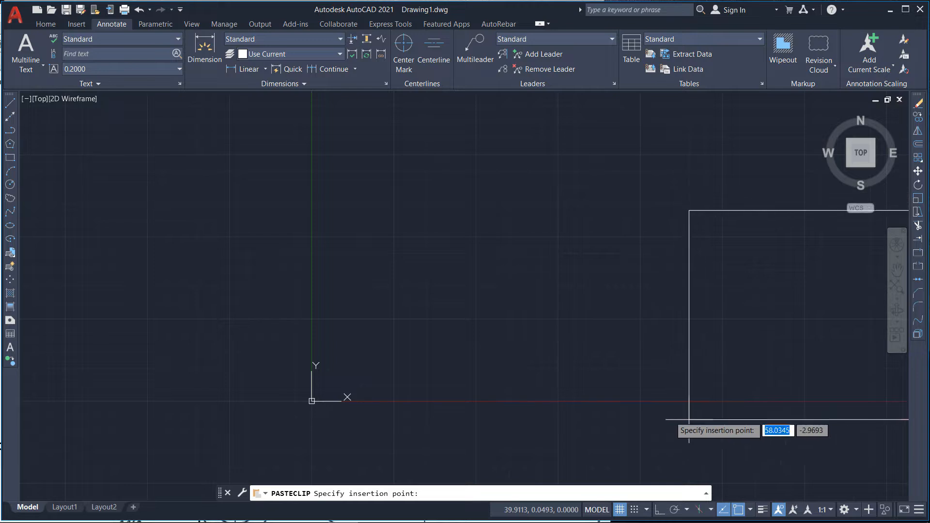
{"action": "scroll", "coordinate": [262, 376], "scroll_direction": "down", "scroll_amount": 2}
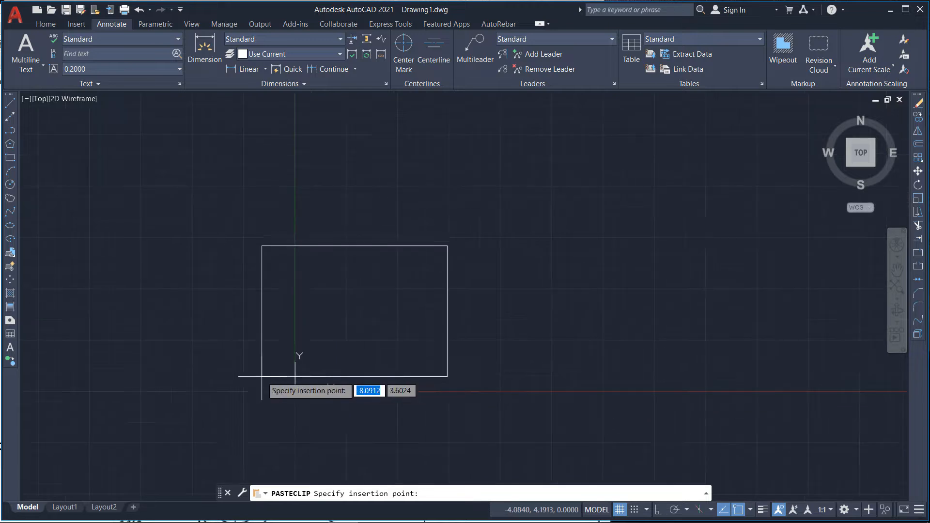
{"action": "left_click", "coordinate": [672, 371]}
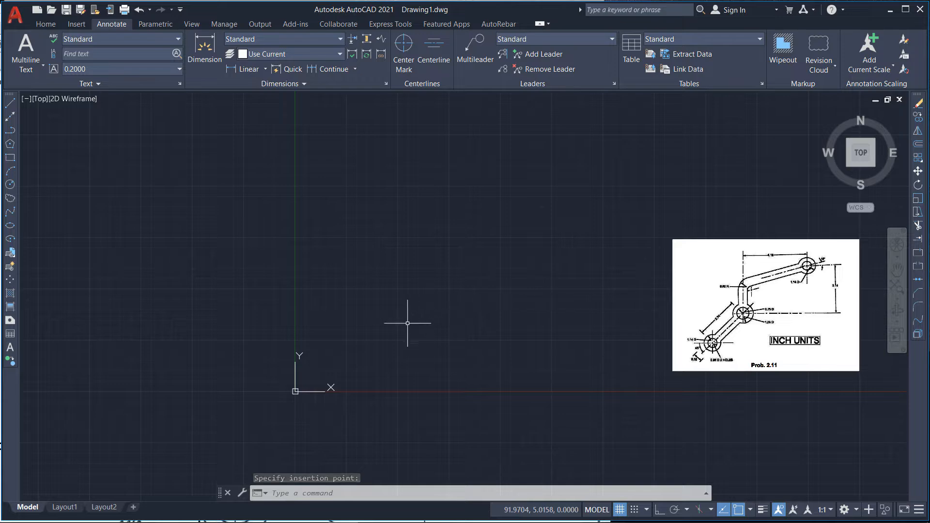
Step: Open the Layer Properties Manager and create a new layer named Construction Line
{"action": "scroll", "coordinate": [880, 303], "scroll_direction": "up", "scroll_amount": 4}
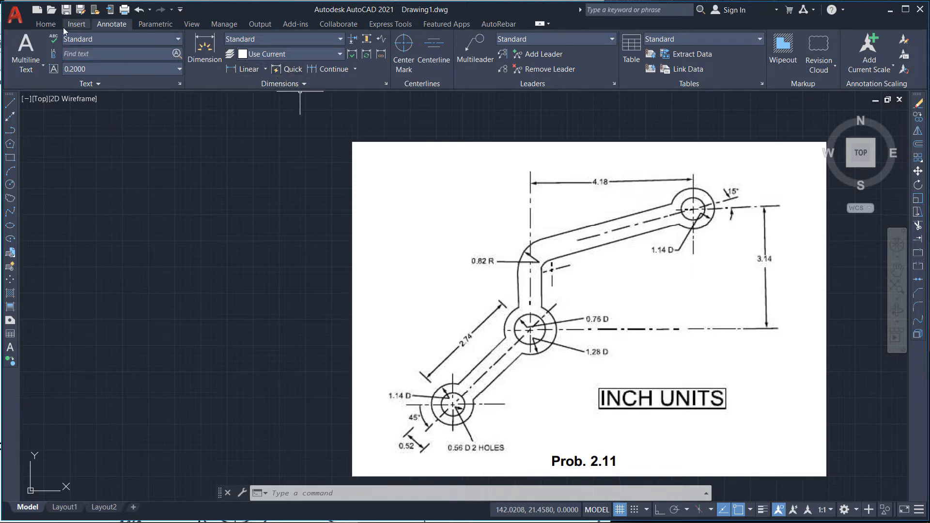
{"action": "left_click", "coordinate": [45, 24]}
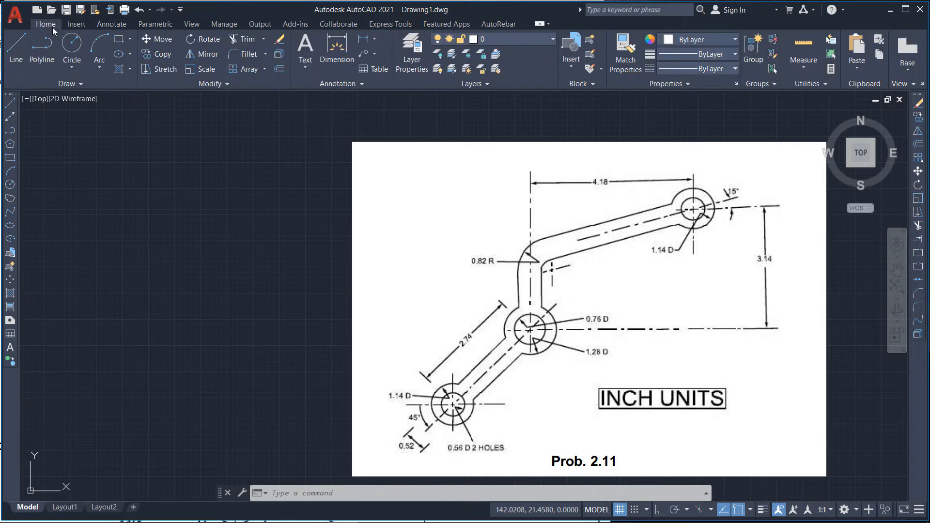
{"action": "left_click", "coordinate": [411, 61]}
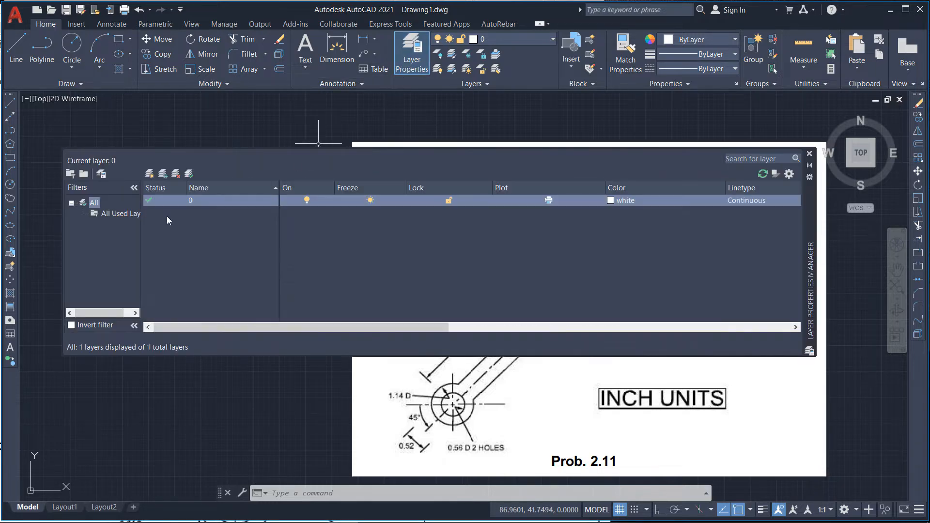
{"action": "left_click", "coordinate": [149, 174]}
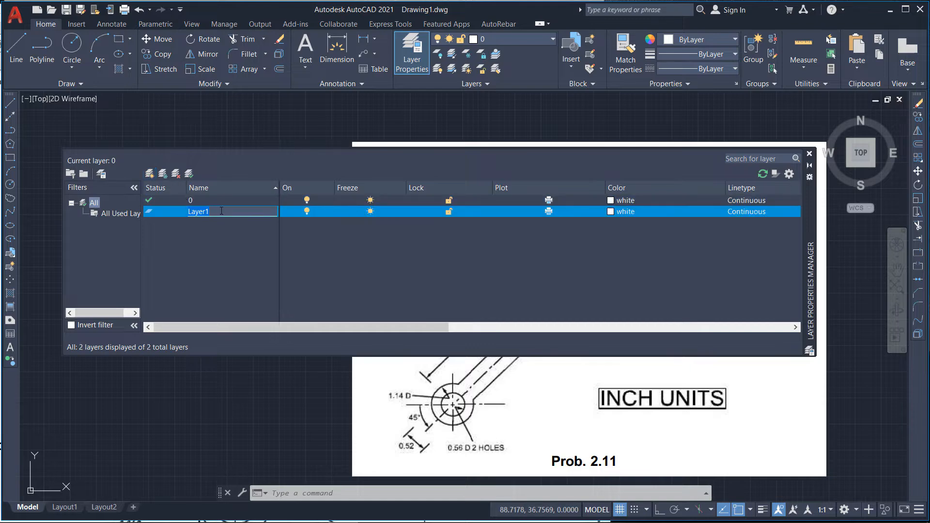
{"action": "type", "text": "C"}
{"action": "key", "text": "Return"}
{"action": "key", "text": "Return"}
{"action": "key", "text": "Return"}
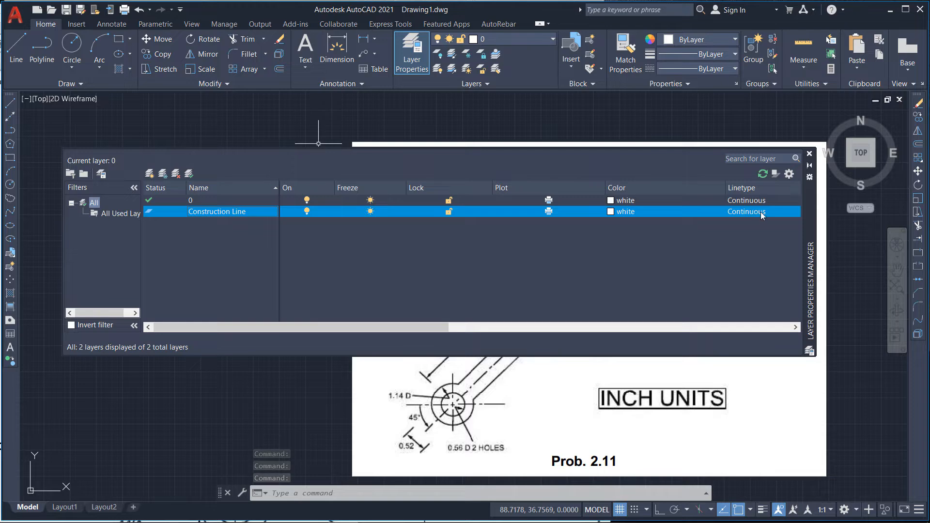
Step: Create another new layer named Center Line
{"action": "left_click", "coordinate": [150, 174]}
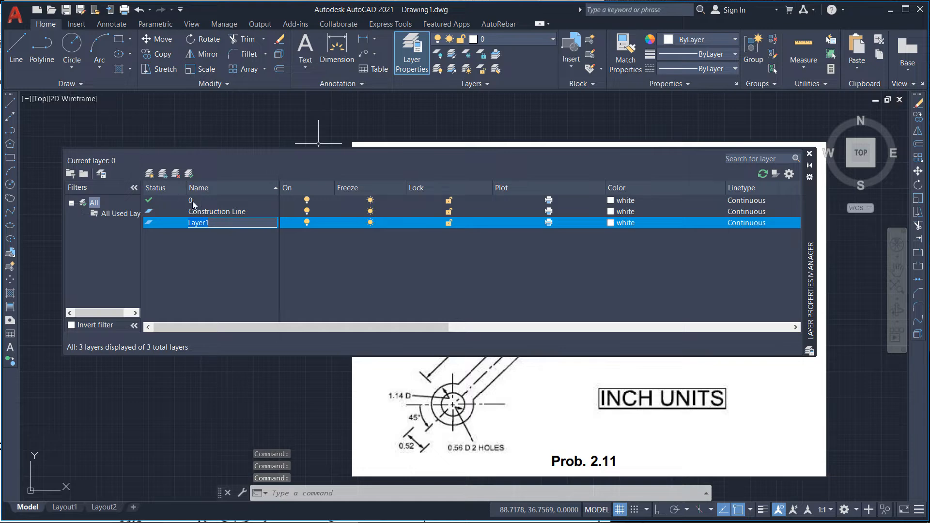
{"action": "type", "text": "Center Line"}
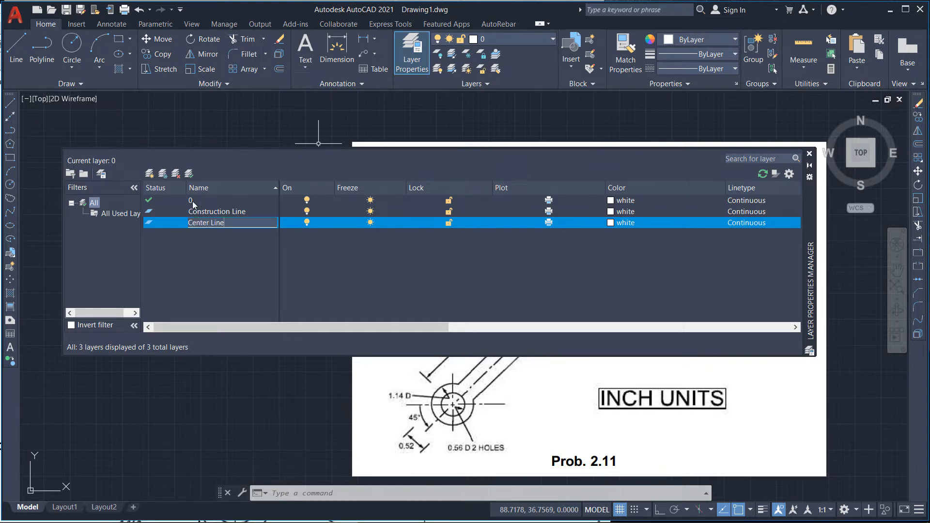
{"action": "key", "text": "Return"}
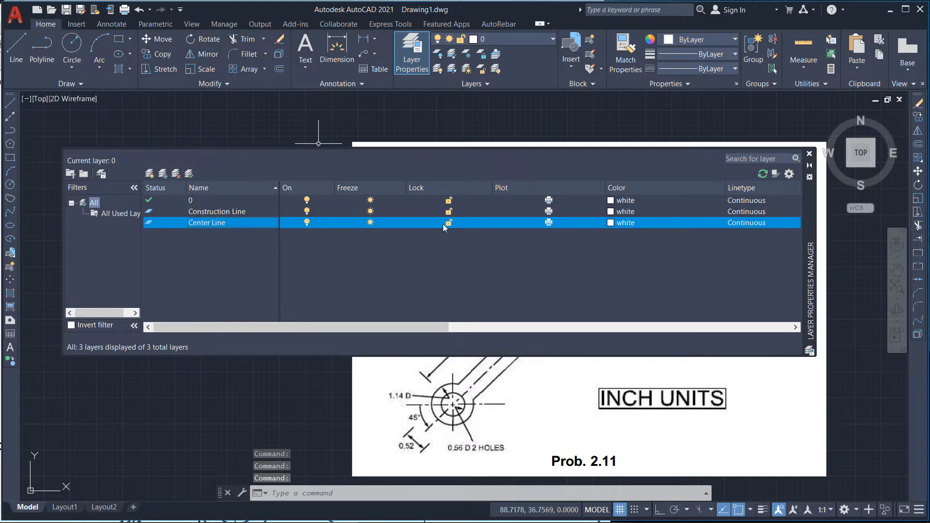
Step: Load the CENTER linetype from acad.lin and assign it to the Center Line layer
{"action": "left_click_drag", "start_coordinate": [425, 325], "coordinate": [555, 318]}
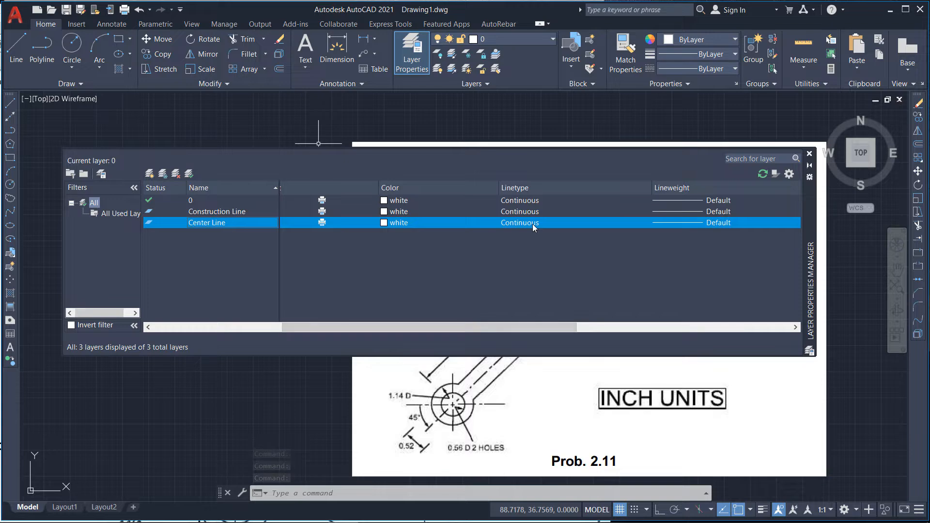
{"action": "left_click", "coordinate": [556, 219]}
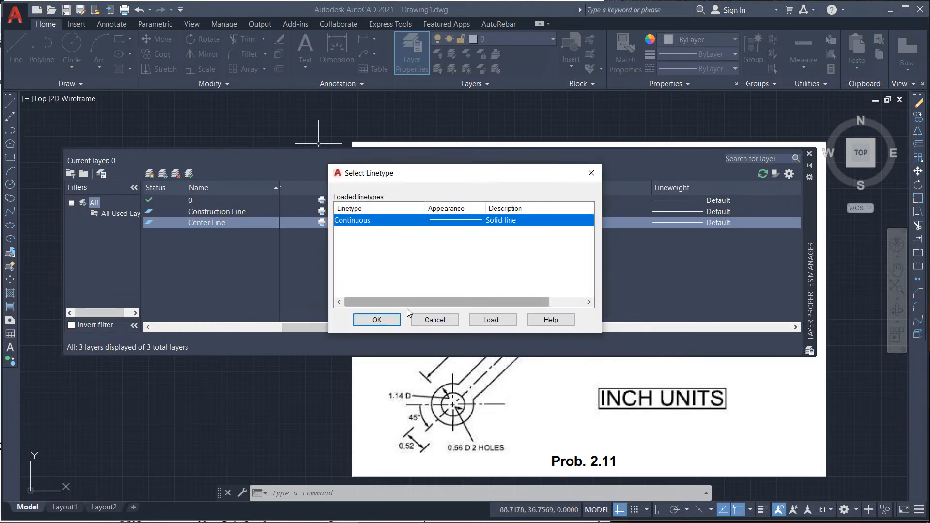
{"action": "left_click", "coordinate": [492, 319]}
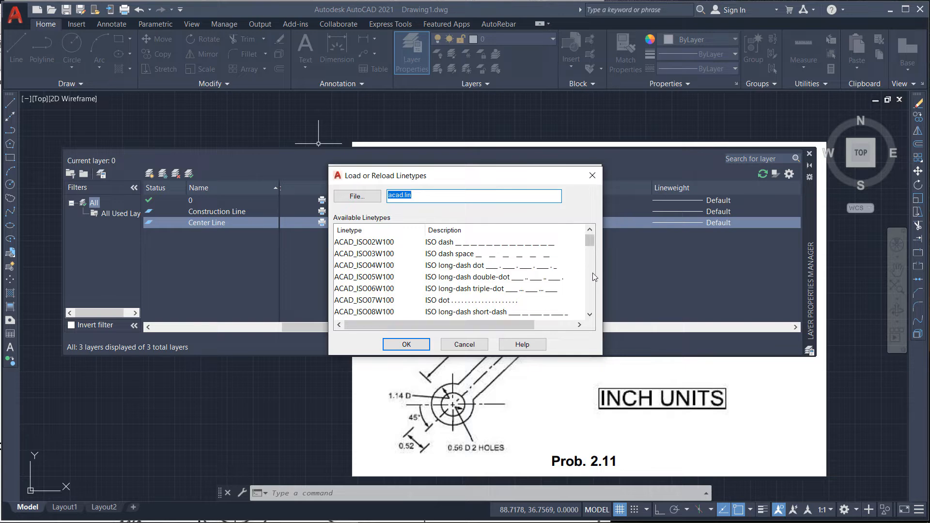
{"action": "scroll", "coordinate": [593, 276], "scroll_direction": "down", "scroll_amount": 5}
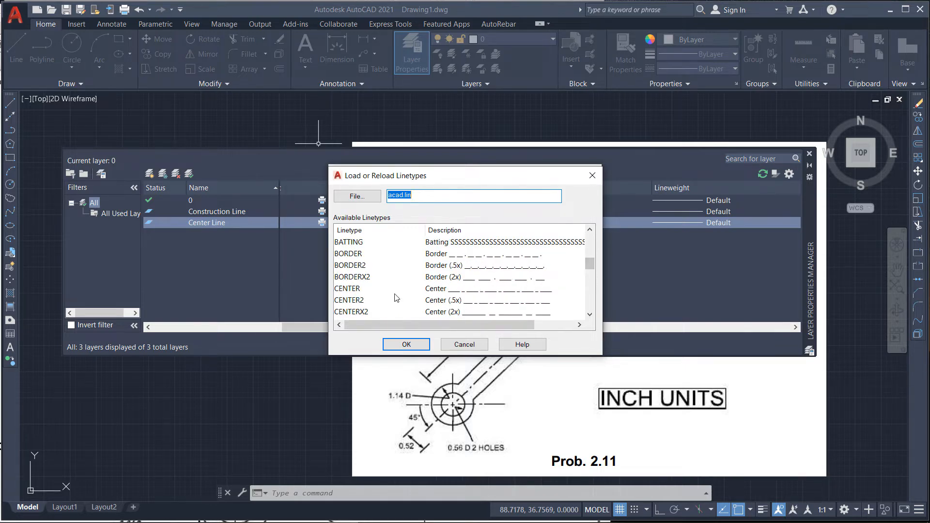
{"action": "left_click", "coordinate": [348, 290]}
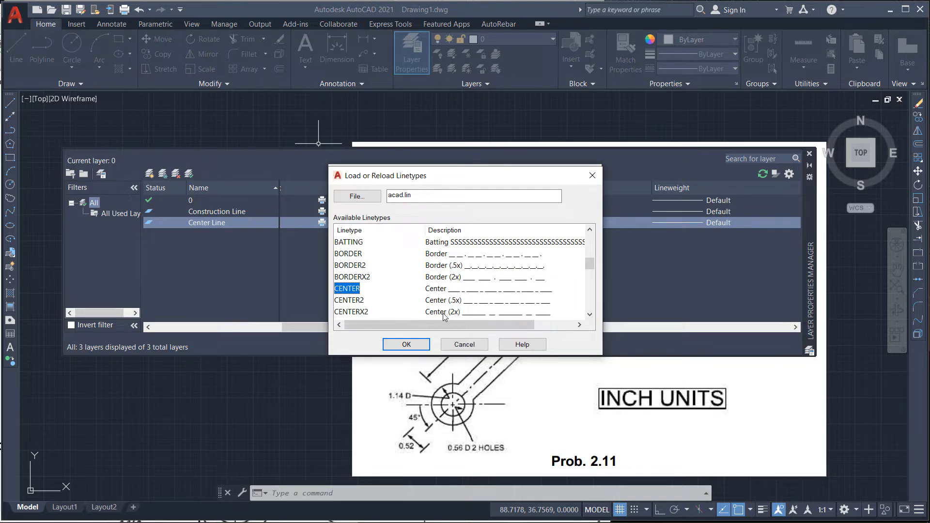
{"action": "left_click", "coordinate": [406, 344]}
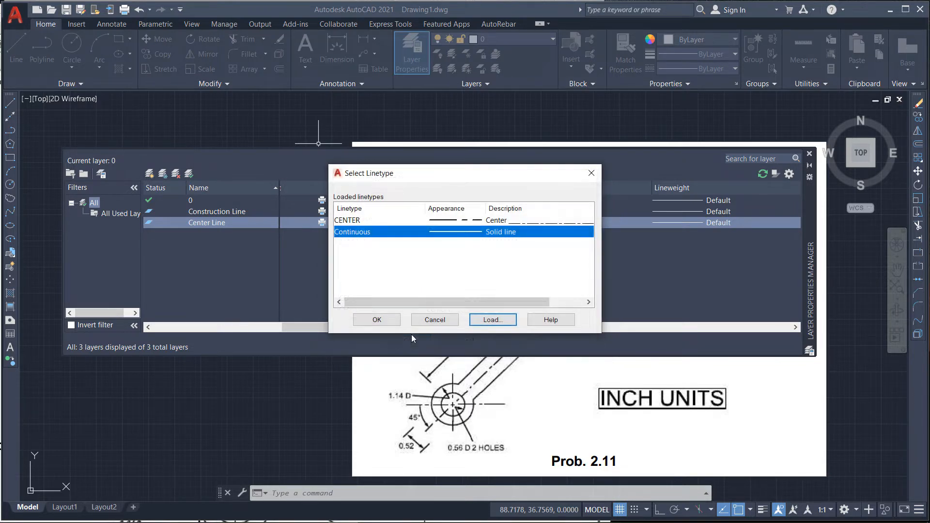
{"action": "left_click", "coordinate": [349, 220]}
{"action": "left_click", "coordinate": [380, 320]}
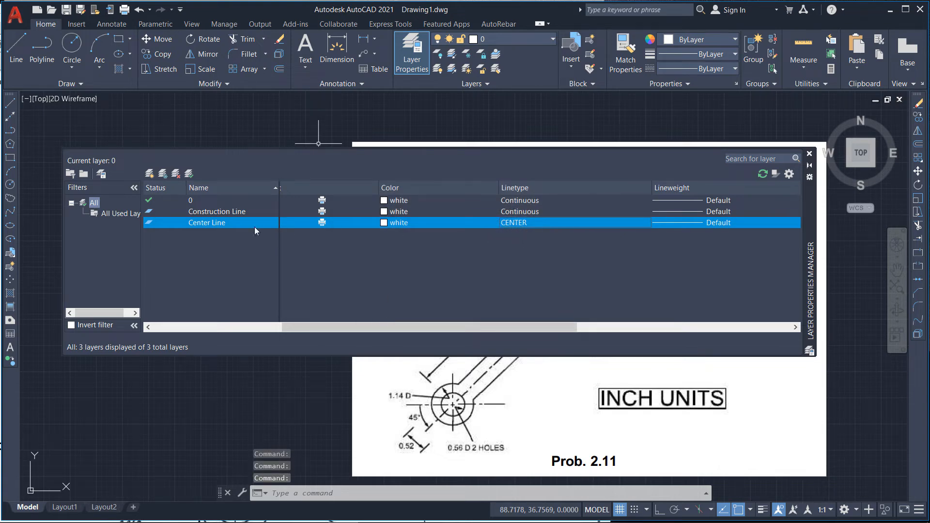
Step: Create a new layer named Hidden line
{"action": "left_click", "coordinate": [150, 173]}
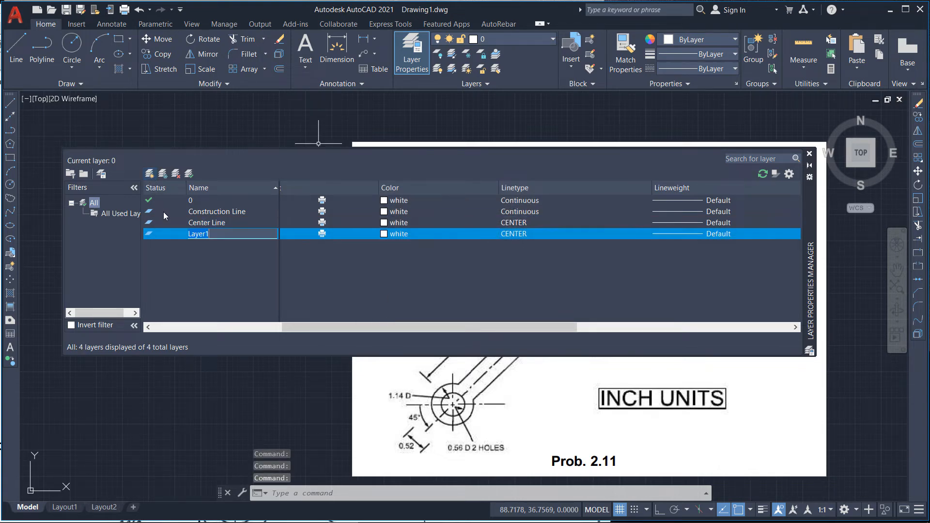
{"action": "type", "text": "Hide"}
{"action": "type", "text": "den line"}
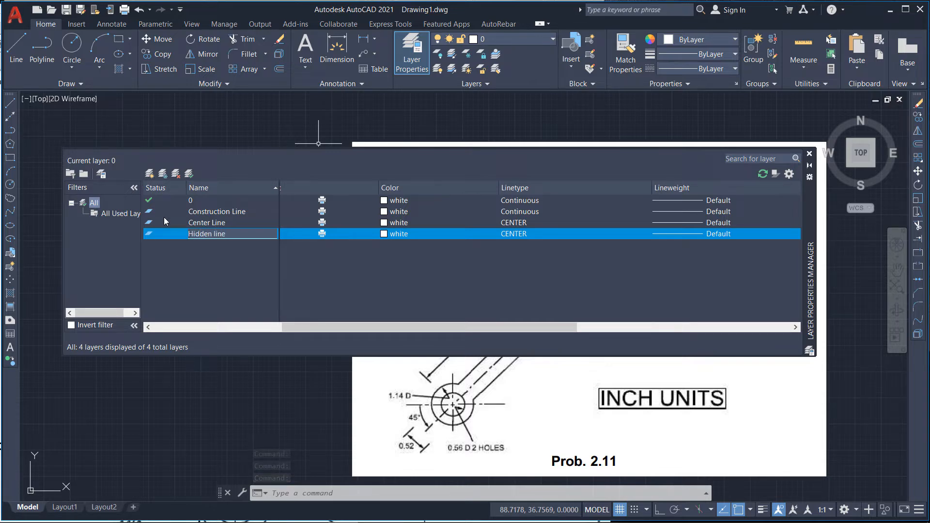
{"action": "key", "text": "Return"}
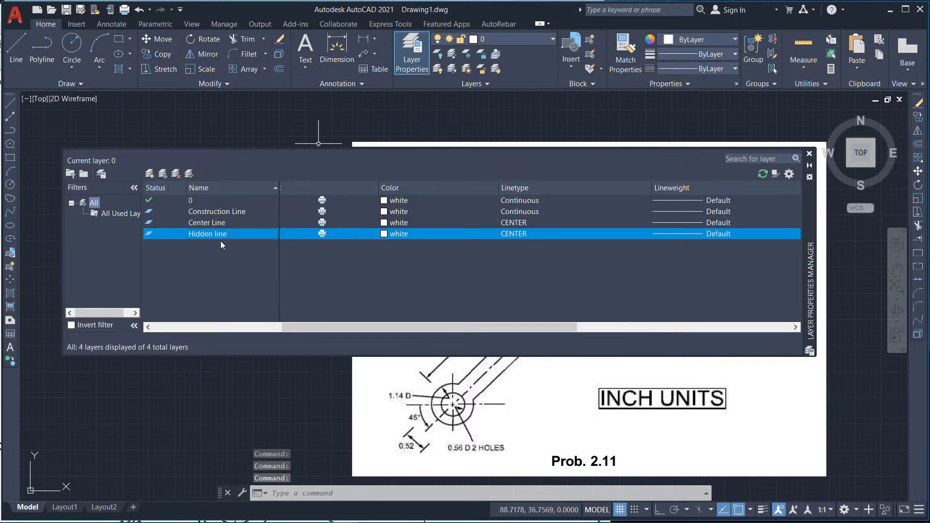
Step: Load the HIDDEN linetype from acad.lin and assign it to the Hidden line layer
{"action": "left_click", "coordinate": [513, 235]}
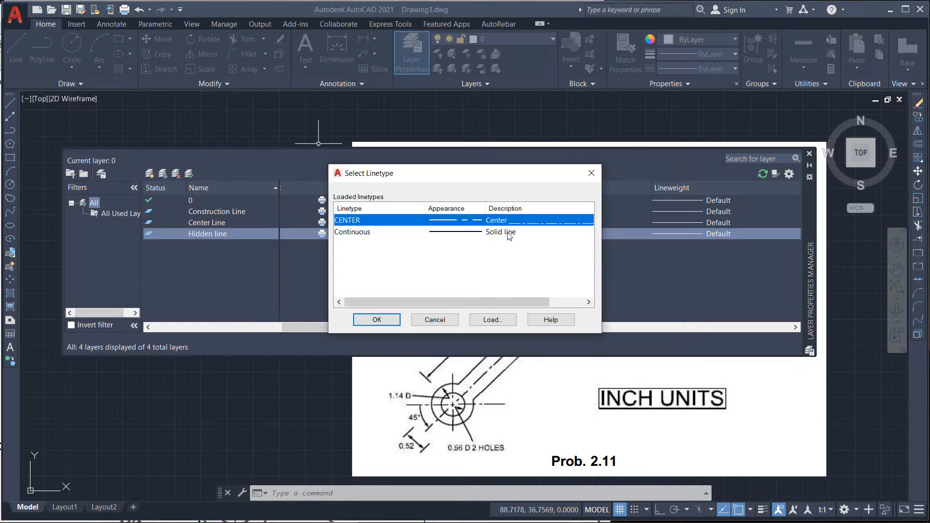
{"action": "left_click", "coordinate": [493, 321]}
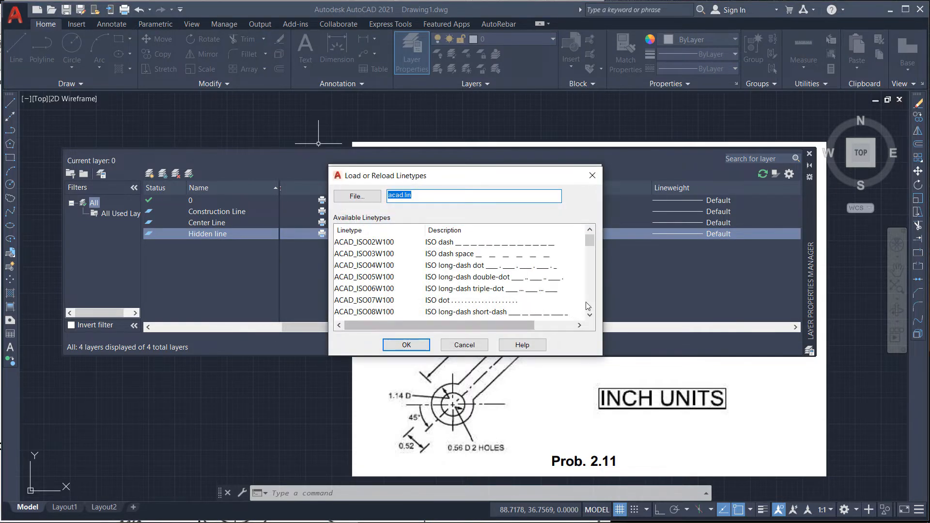
{"action": "scroll", "coordinate": [593, 307], "scroll_direction": "down", "scroll_amount": 5}
{"action": "scroll", "coordinate": [594, 306], "scroll_direction": "down", "scroll_amount": 7}
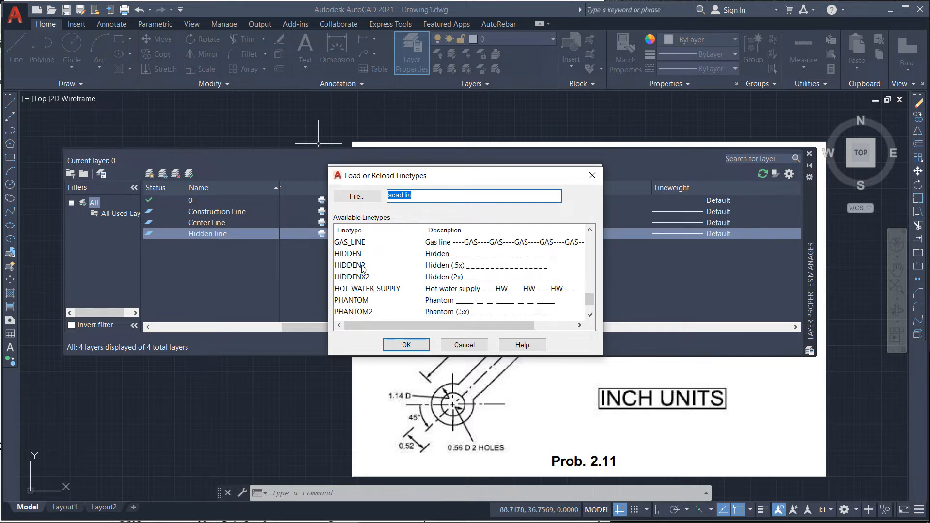
{"action": "left_click", "coordinate": [360, 254]}
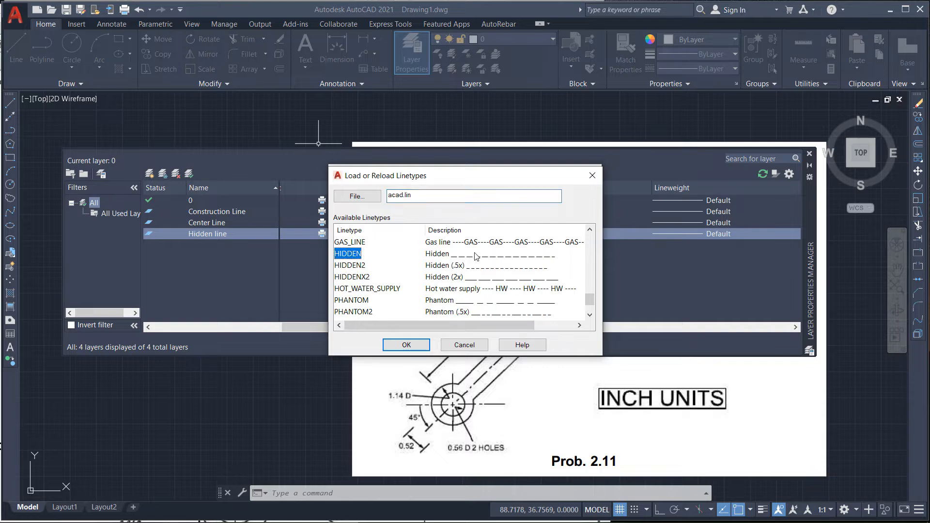
{"action": "left_click", "coordinate": [405, 345]}
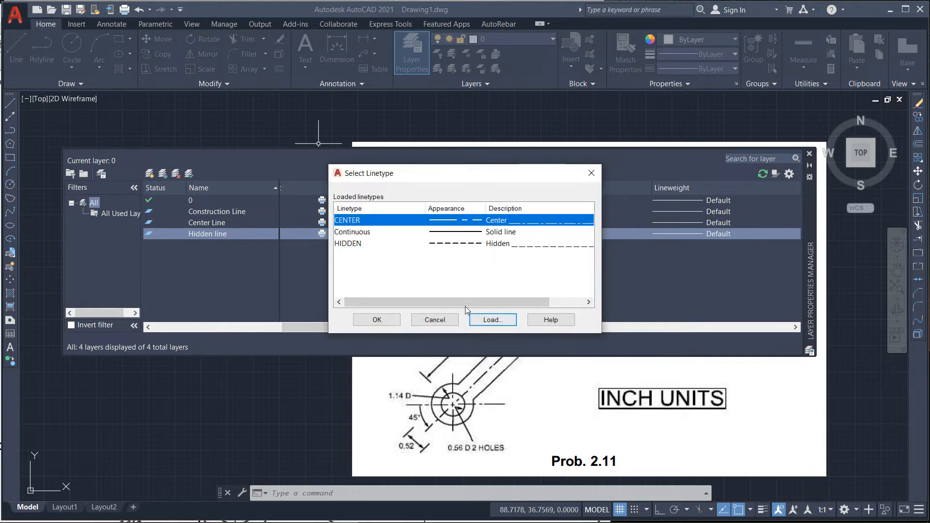
{"action": "left_click", "coordinate": [362, 236]}
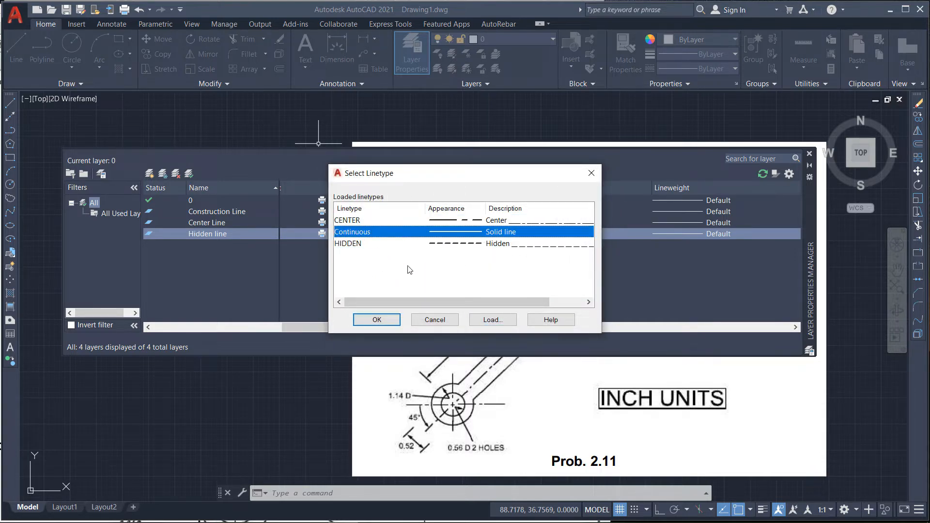
{"action": "left_click", "coordinate": [422, 246]}
{"action": "left_click", "coordinate": [377, 320]}
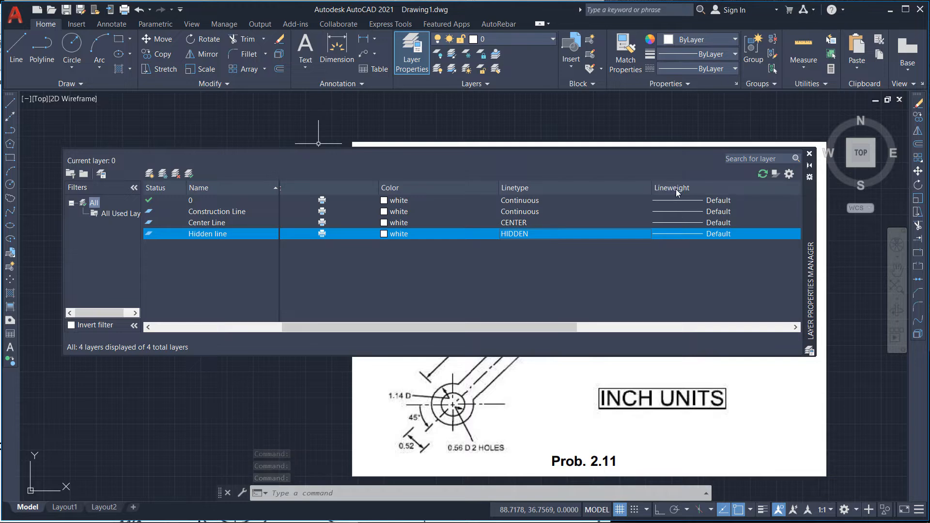
{"action": "left_click", "coordinate": [676, 231]}
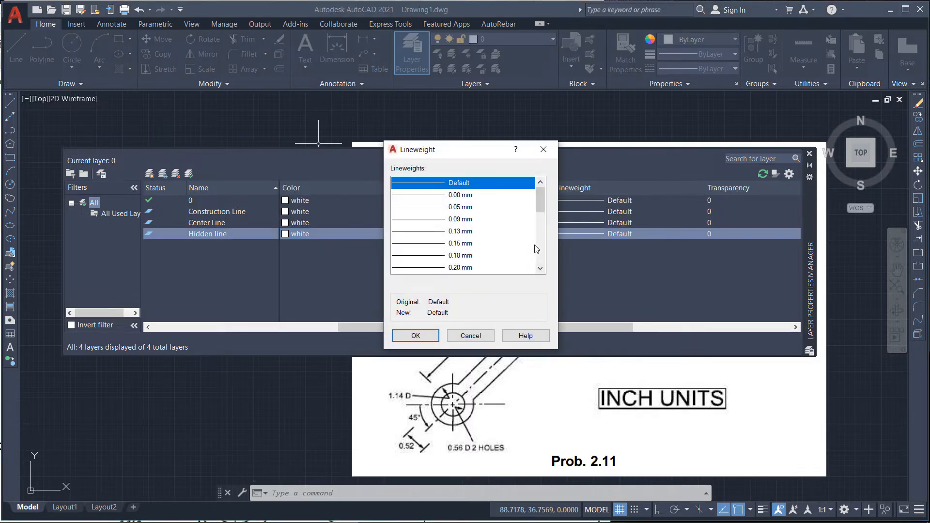
{"action": "scroll", "coordinate": [543, 250], "scroll_direction": "down", "scroll_amount": 2}
{"action": "scroll", "coordinate": [543, 250], "scroll_direction": "down", "scroll_amount": 4}
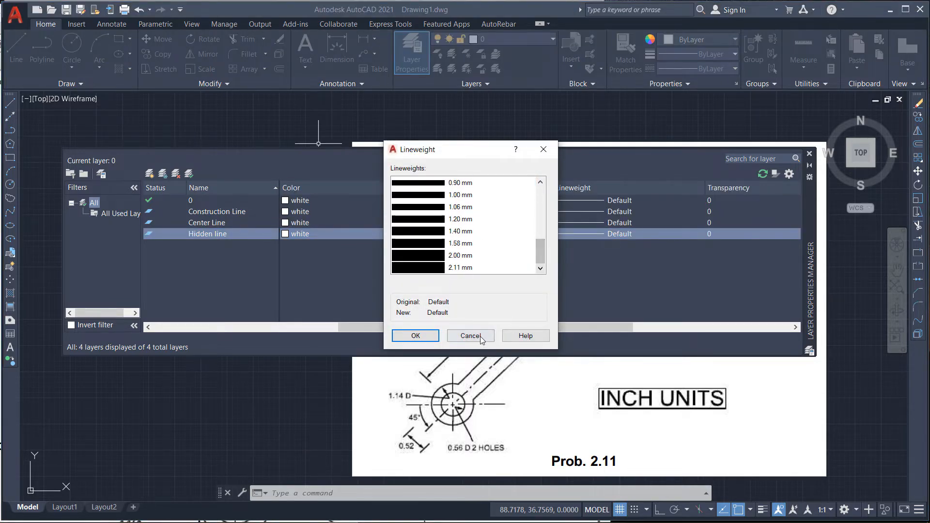
{"action": "left_click", "coordinate": [477, 335]}
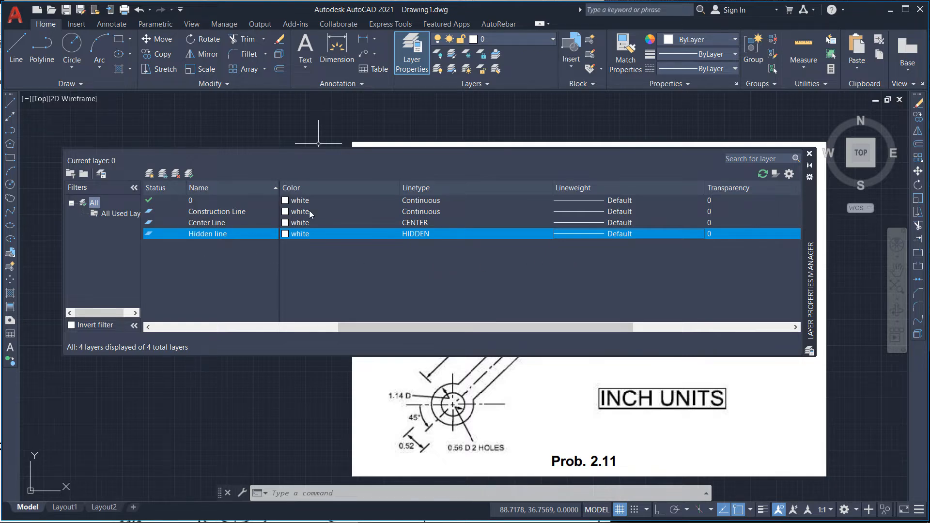
Step: Make Construction Line the current layer and close the Layer Properties Manager
{"action": "double_click", "coordinate": [150, 213]}
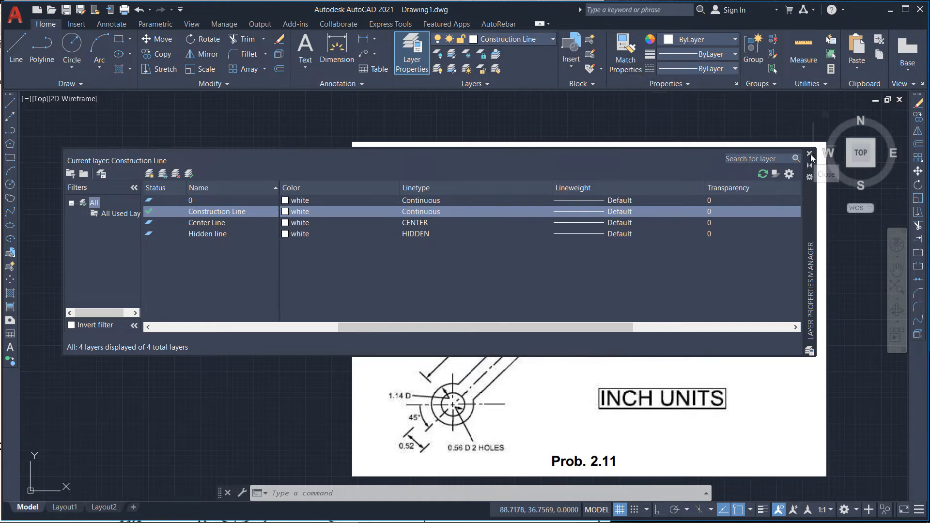
{"action": "left_click", "coordinate": [809, 154]}
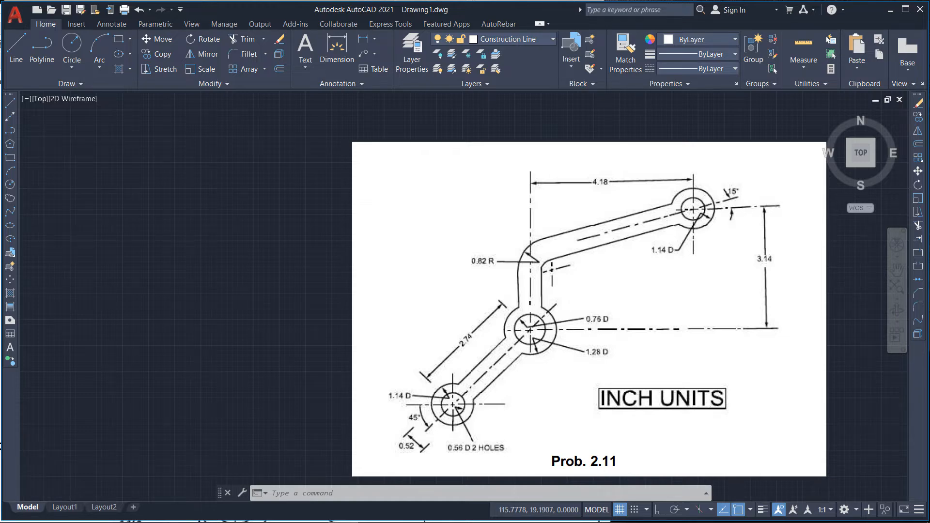
Step: Draw a circle of 0.76 diameter to the left of the reference image
{"action": "scroll", "coordinate": [603, 327], "scroll_direction": "up", "scroll_amount": 4}
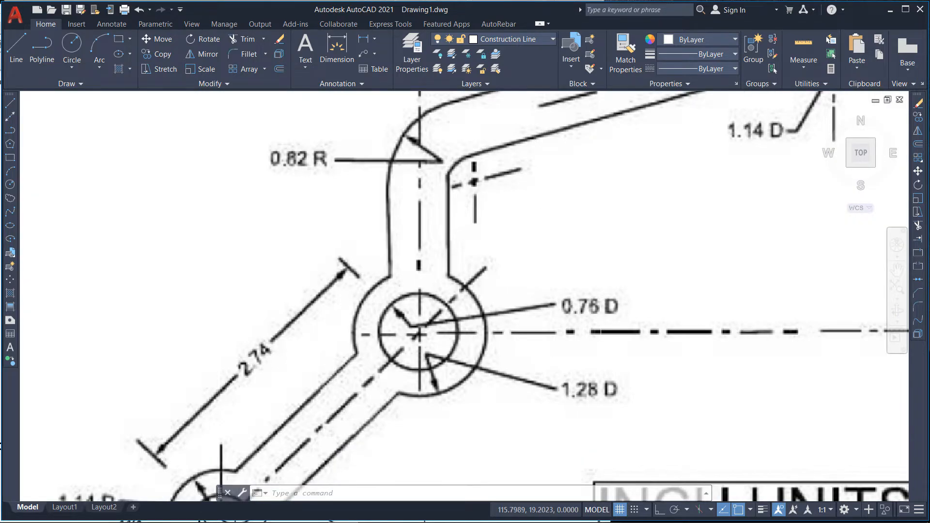
{"action": "scroll", "coordinate": [584, 344], "scroll_direction": "down", "scroll_amount": 5}
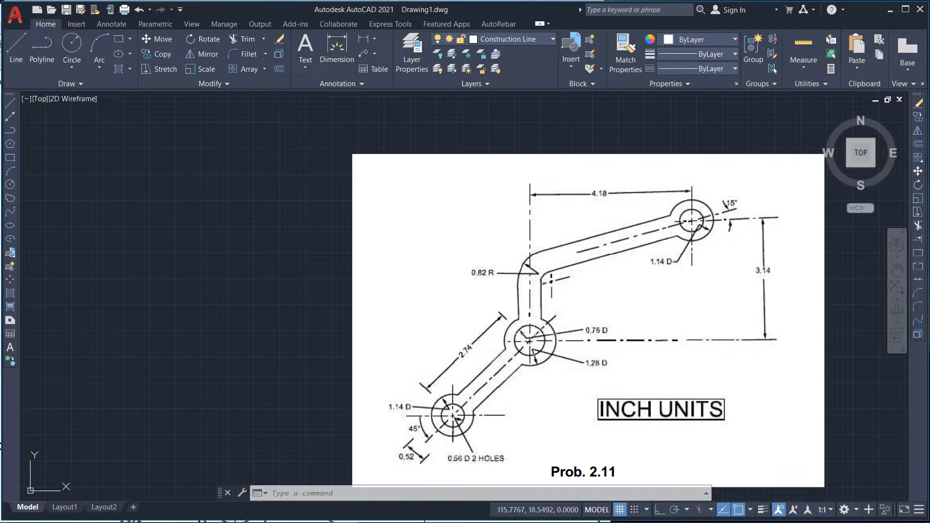
{"action": "scroll", "coordinate": [459, 301], "scroll_direction": "down", "scroll_amount": 4}
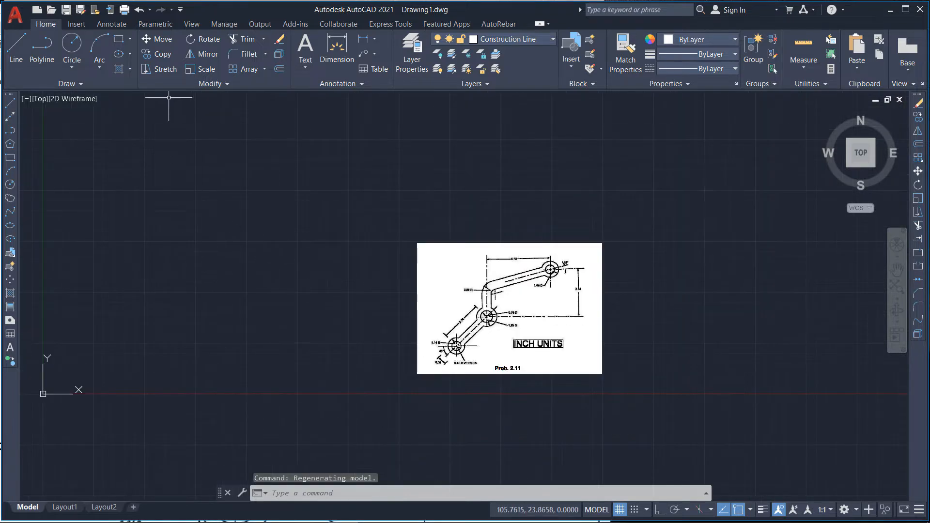
{"action": "left_click", "coordinate": [72, 50]}
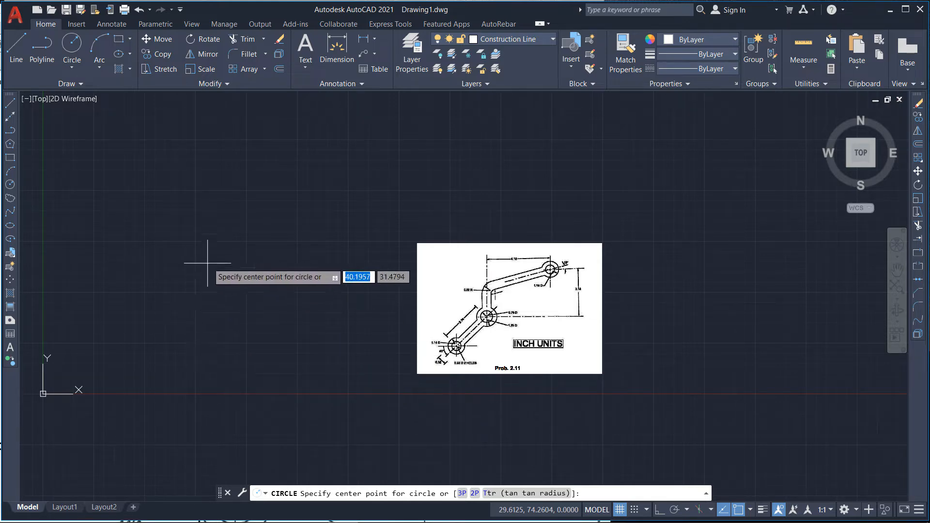
{"action": "scroll", "coordinate": [207, 243], "scroll_direction": "up", "scroll_amount": 4}
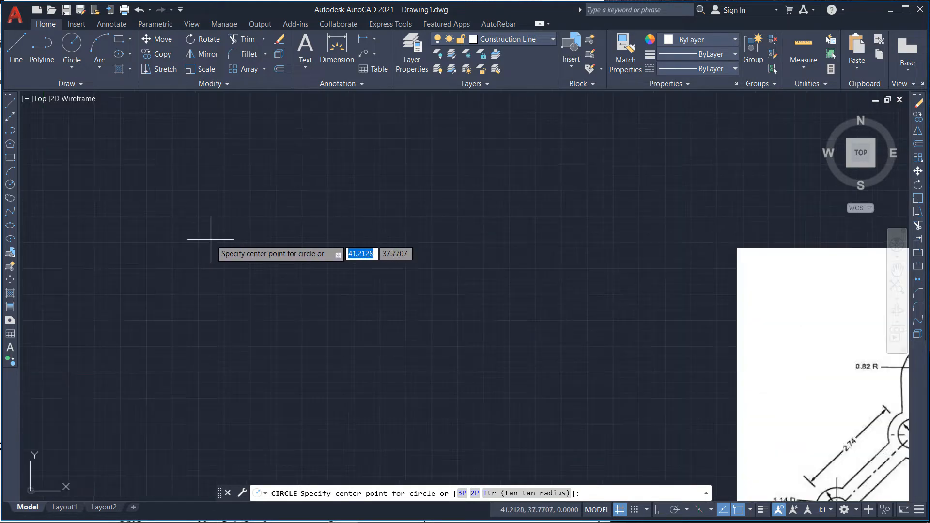
{"action": "scroll", "coordinate": [266, 241], "scroll_direction": "down", "scroll_amount": 4}
{"action": "left_click", "coordinate": [241, 239]}
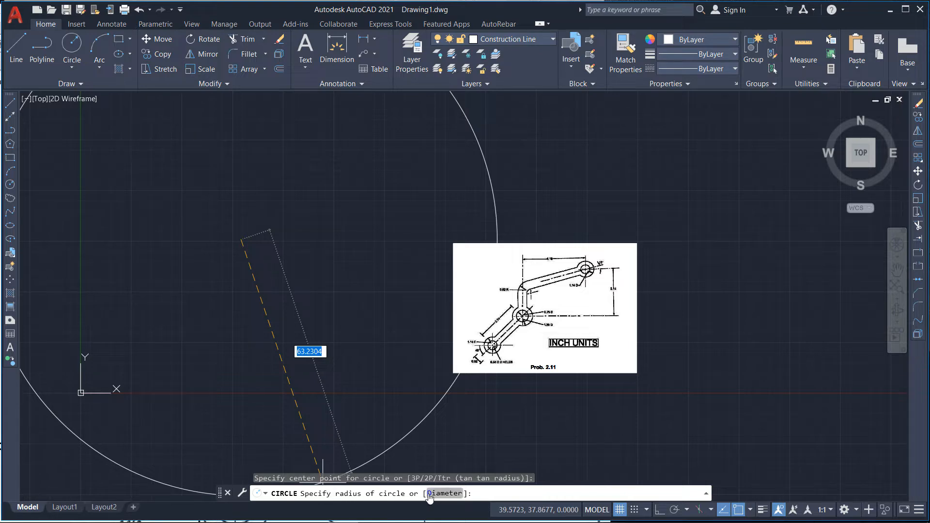
{"action": "type", "text": "d"}
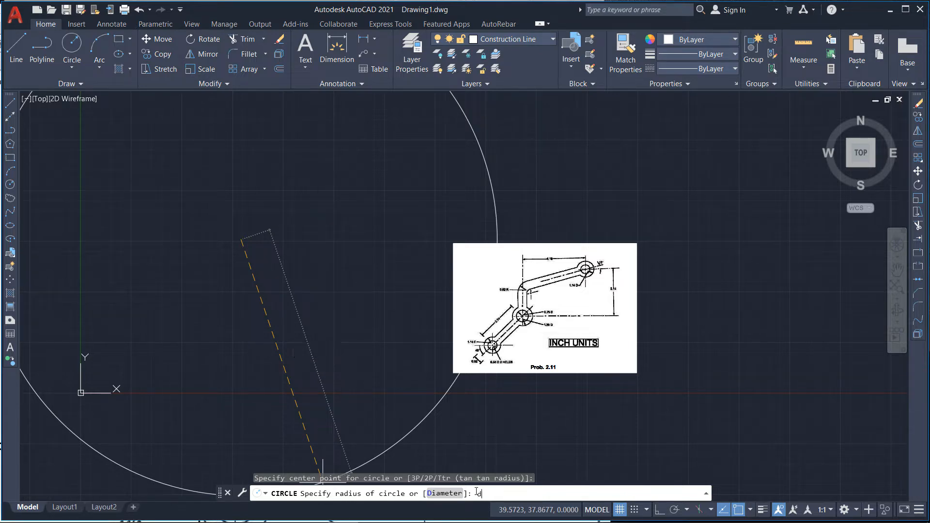
{"action": "key", "text": "Return"}
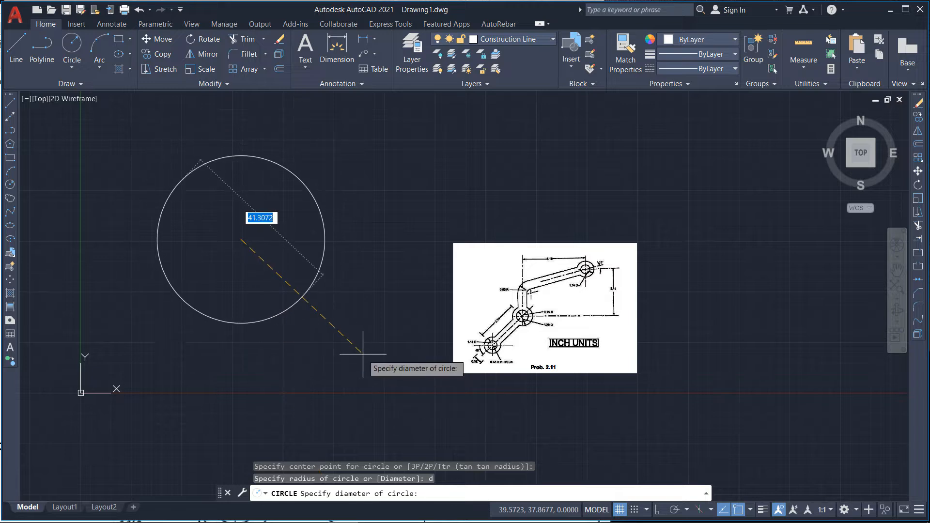
{"action": "type", "text": "0.76"}
{"action": "key", "text": "Return"}
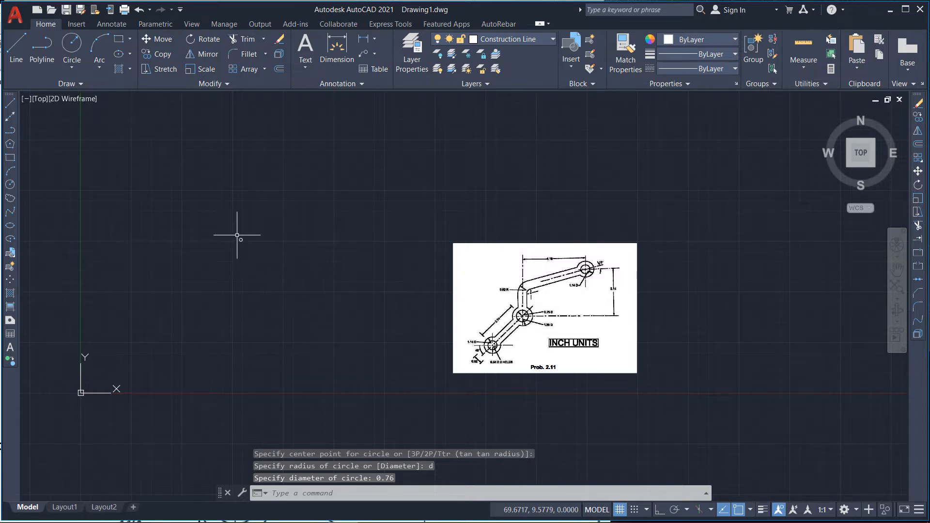
Step: Compare the new circle's size with the holes in the reference image
{"action": "scroll", "coordinate": [243, 232], "scroll_direction": "up", "scroll_amount": 6}
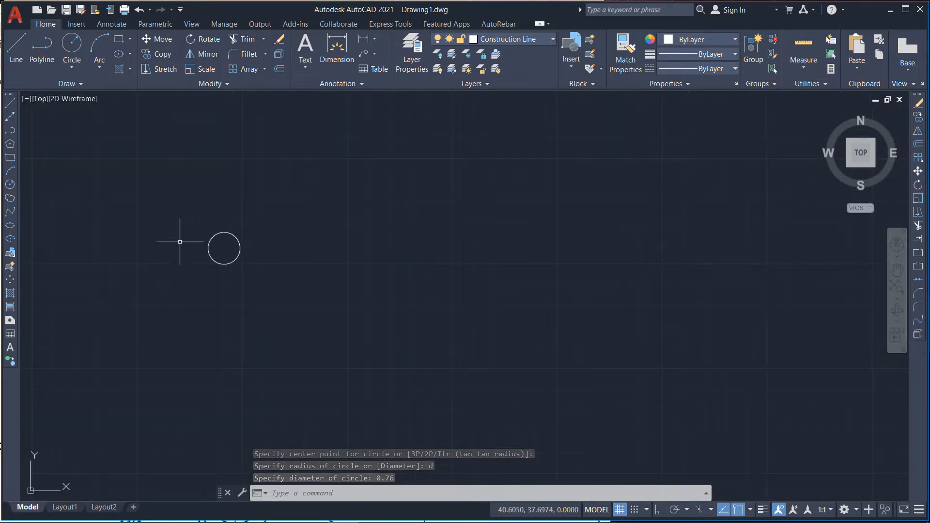
{"action": "scroll", "coordinate": [192, 244], "scroll_direction": "down", "scroll_amount": 4}
{"action": "scroll", "coordinate": [203, 235], "scroll_direction": "down", "scroll_amount": 2}
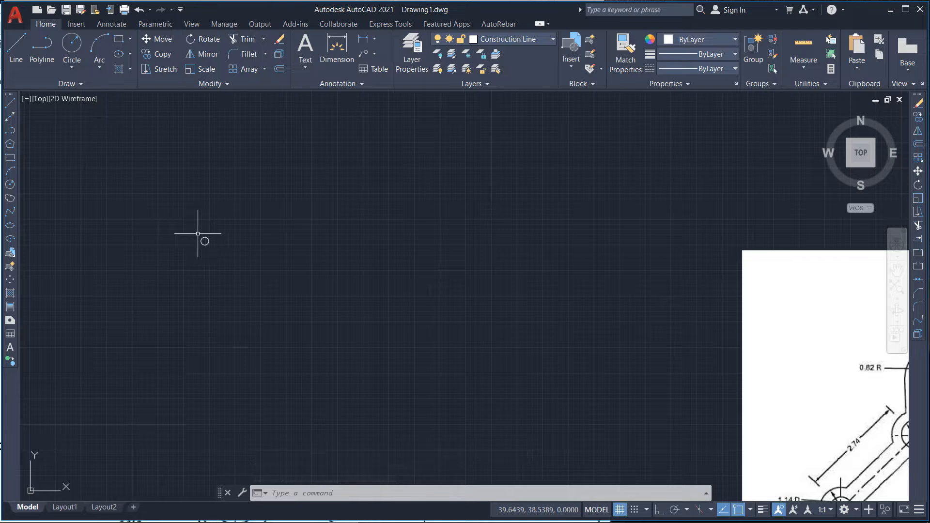
{"action": "scroll", "coordinate": [184, 221], "scroll_direction": "down", "scroll_amount": 4}
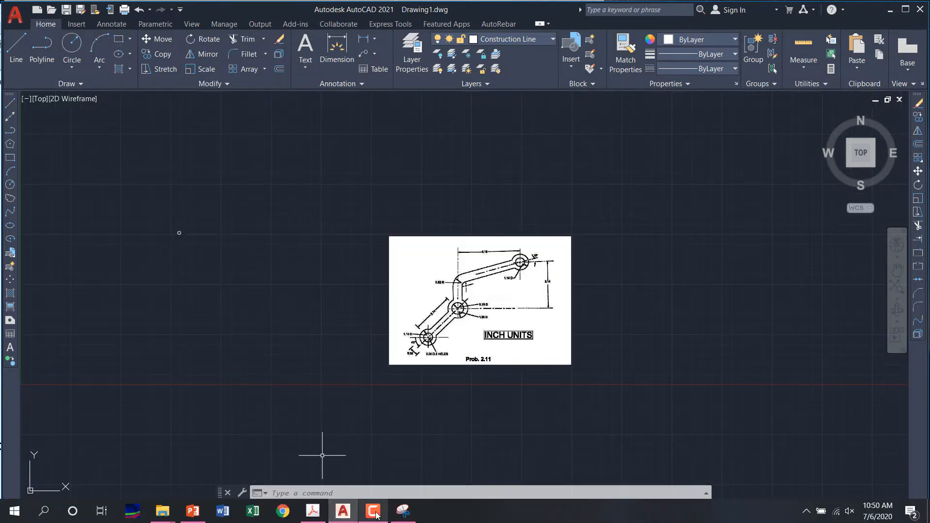
{"action": "scroll", "coordinate": [462, 309], "scroll_direction": "up", "scroll_amount": 2}
{"action": "scroll", "coordinate": [462, 309], "scroll_direction": "up", "scroll_amount": 2}
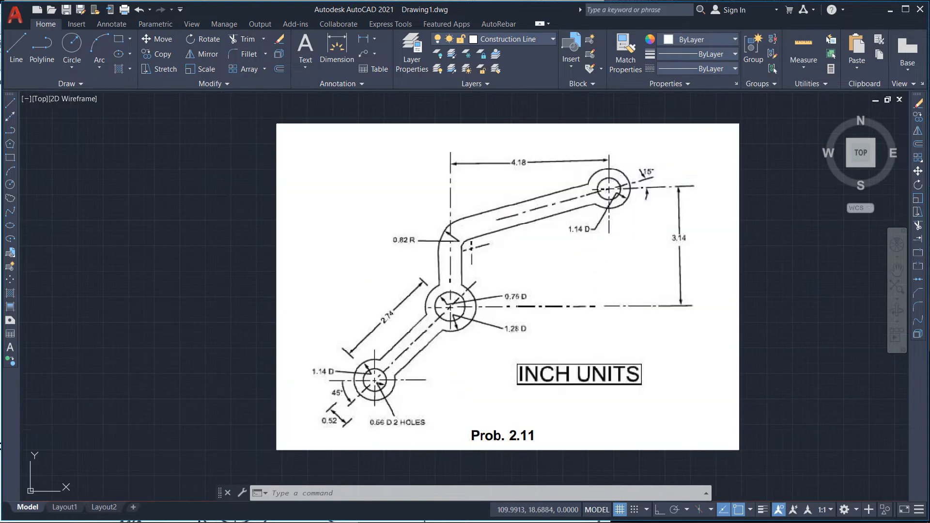
{"action": "scroll", "coordinate": [514, 341], "scroll_direction": "up", "scroll_amount": 2}
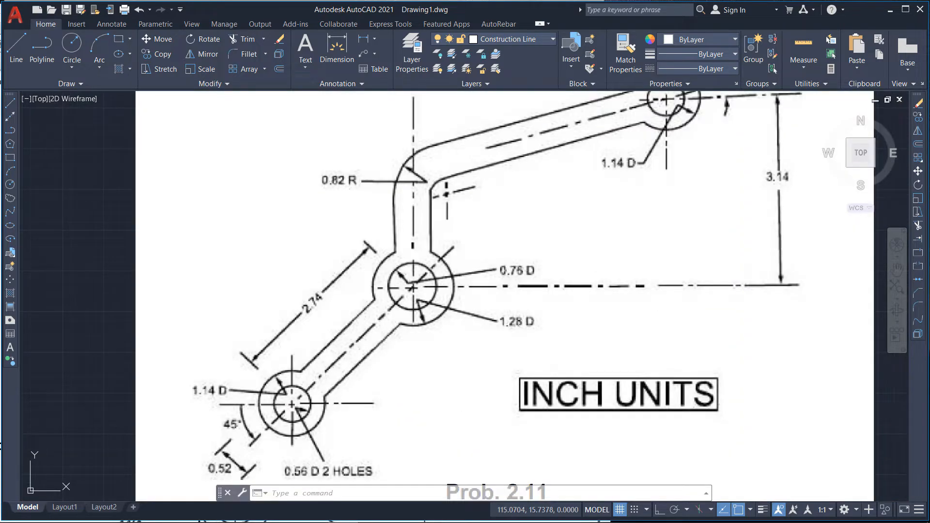
{"action": "scroll", "coordinate": [514, 341], "scroll_direction": "down", "scroll_amount": 4}
{"action": "scroll", "coordinate": [80, 194], "scroll_direction": "up", "scroll_amount": 5}
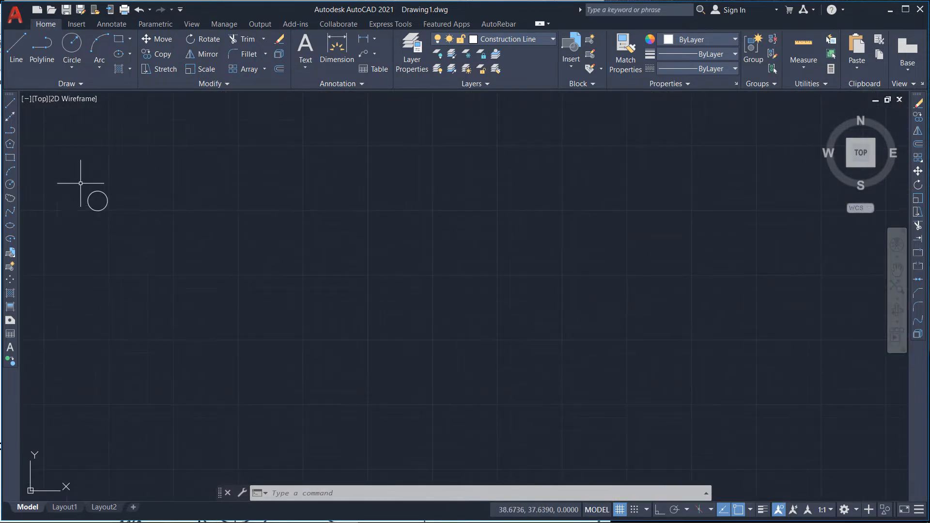
{"action": "scroll", "coordinate": [80, 183], "scroll_direction": "up", "scroll_amount": 3}
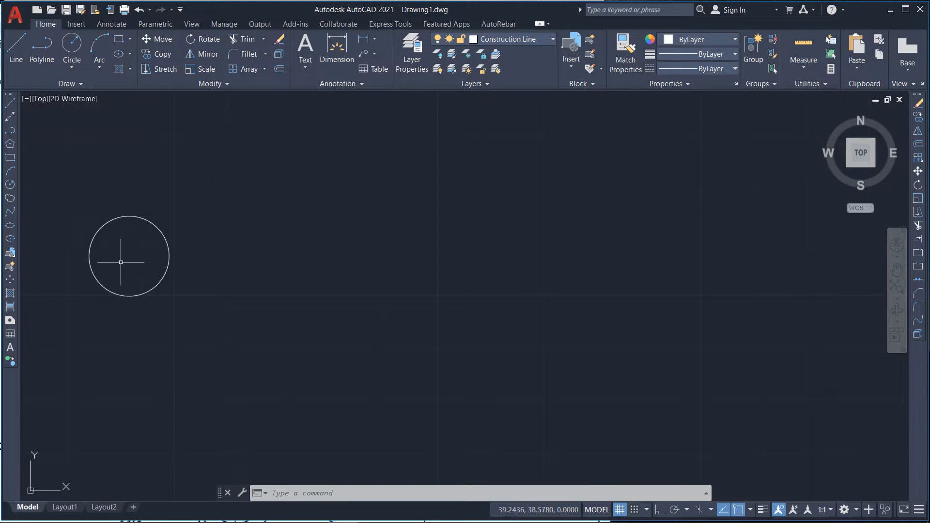
Step: Add a center mark to the 0.76 circle
{"action": "left_click", "coordinate": [117, 28]}
{"action": "left_click", "coordinate": [404, 51]}
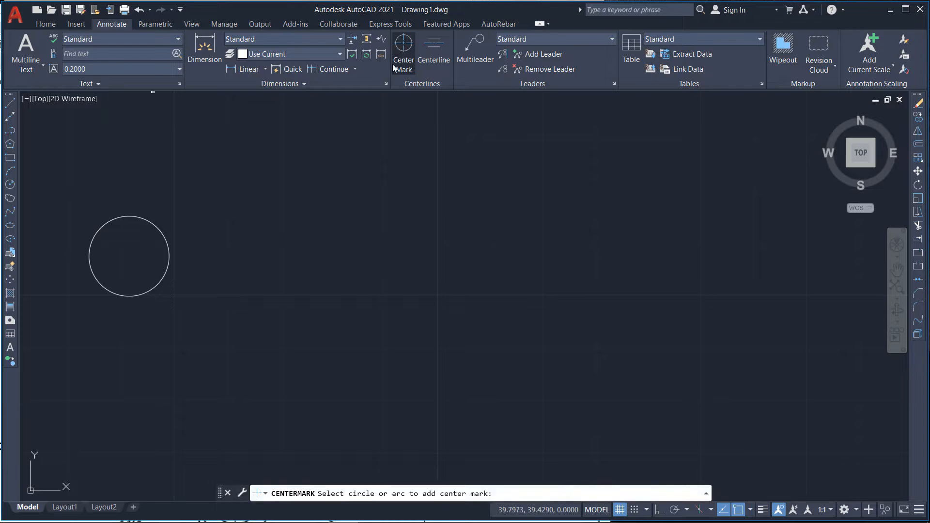
{"action": "left_click", "coordinate": [165, 261]}
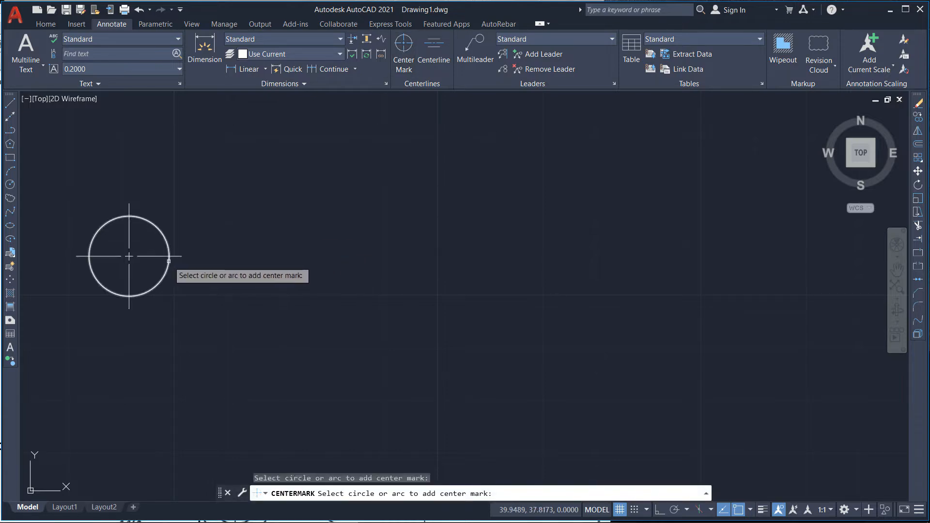
{"action": "scroll", "coordinate": [451, 278], "scroll_direction": "down", "scroll_amount": 4}
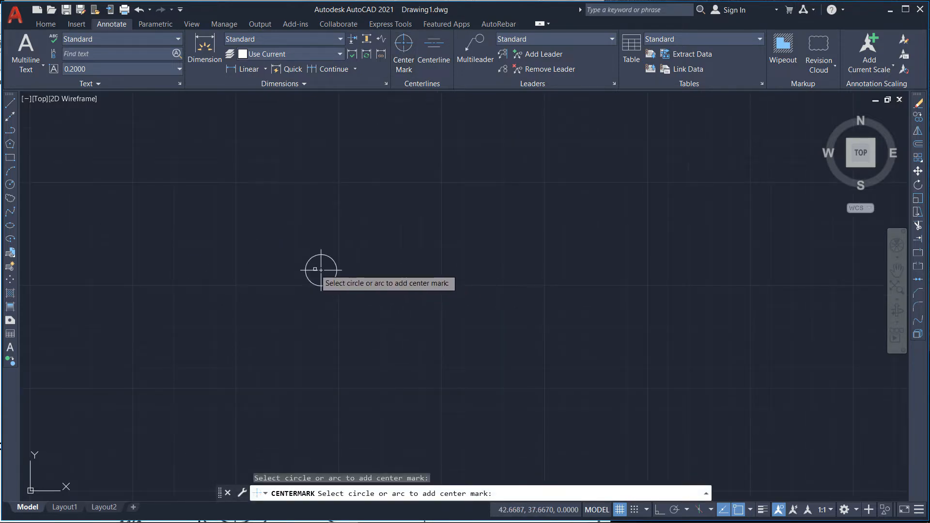
{"action": "scroll", "coordinate": [319, 273], "scroll_direction": "up", "scroll_amount": 4}
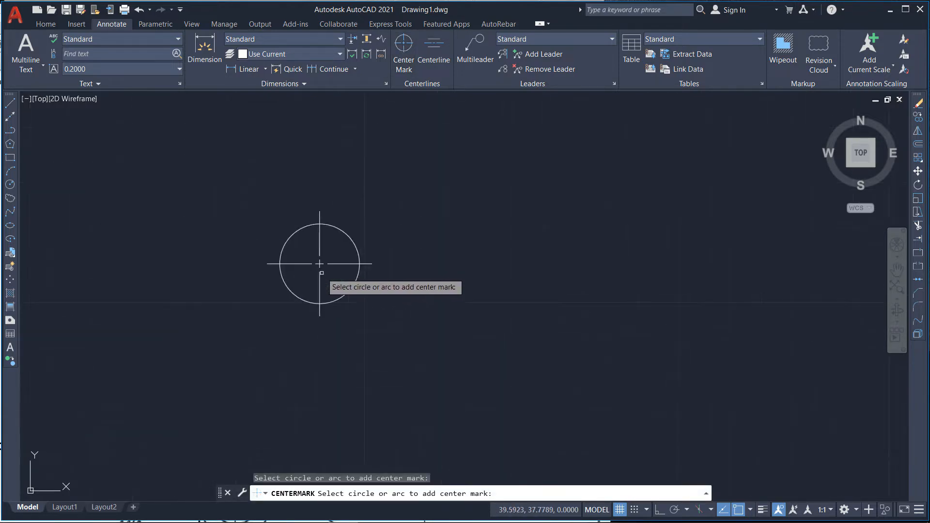
Step: Draw a 1.28 diameter circle concentric with the 0.76 circle
{"action": "left_click", "coordinate": [46, 25]}
{"action": "left_click", "coordinate": [70, 46]}
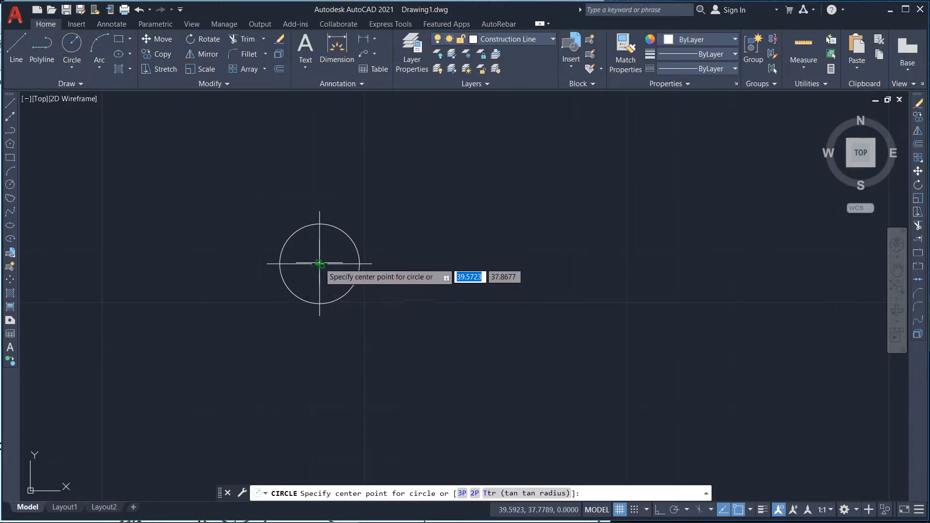
{"action": "scroll", "coordinate": [319, 268], "scroll_direction": "up", "scroll_amount": 5}
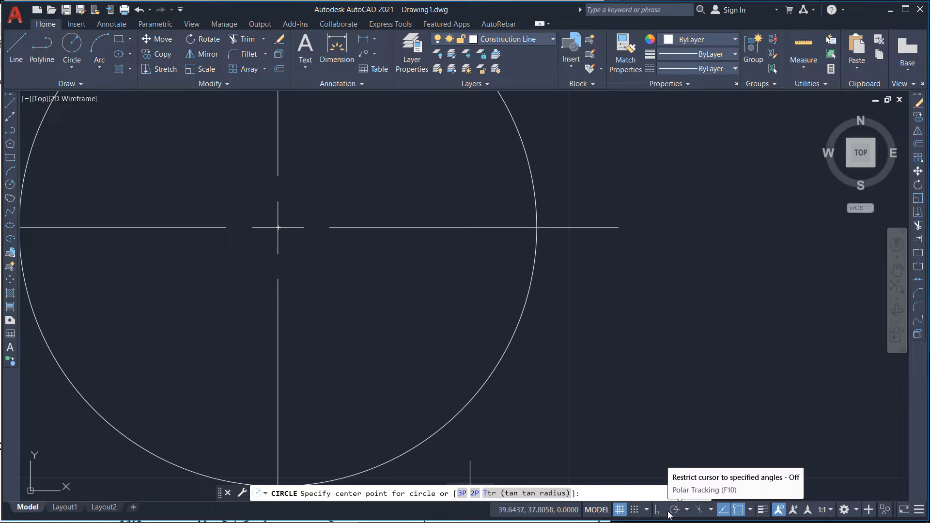
{"action": "left_click", "coordinate": [645, 510]}
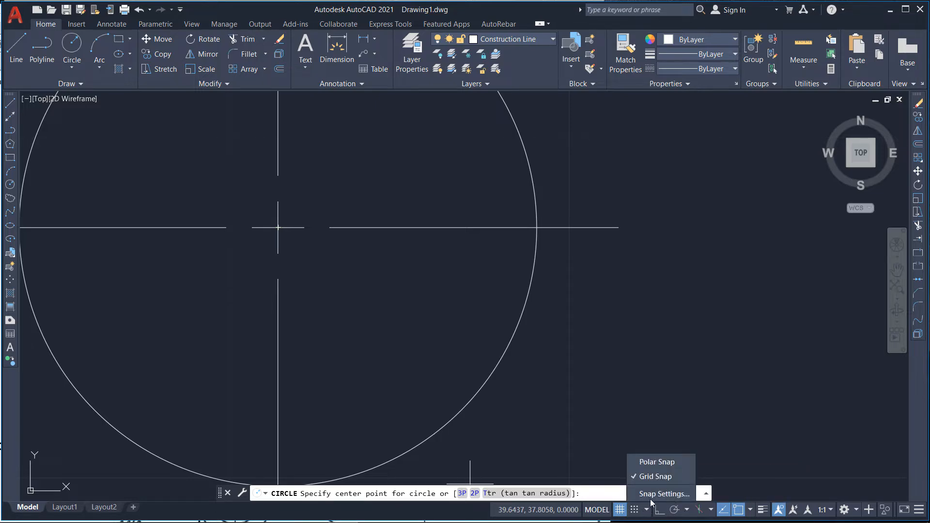
{"action": "left_click", "coordinate": [651, 496]}
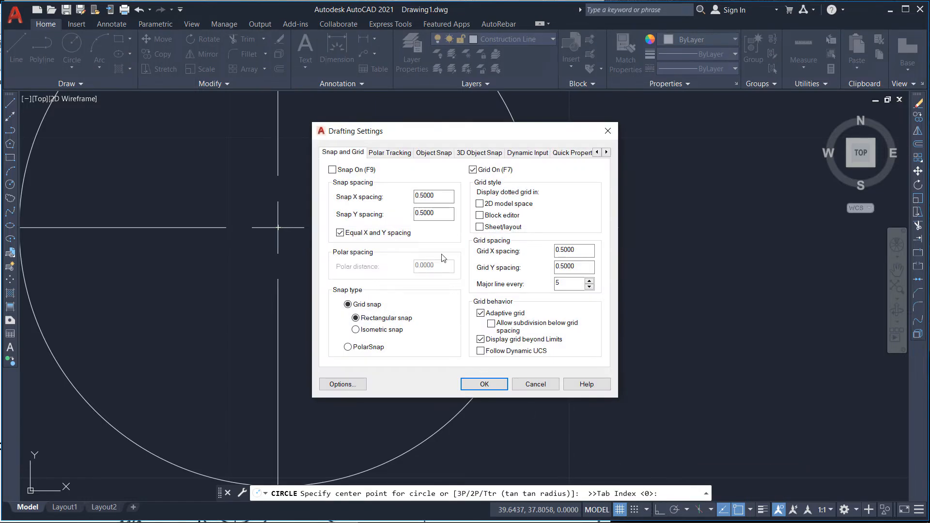
{"action": "left_click", "coordinate": [440, 153]}
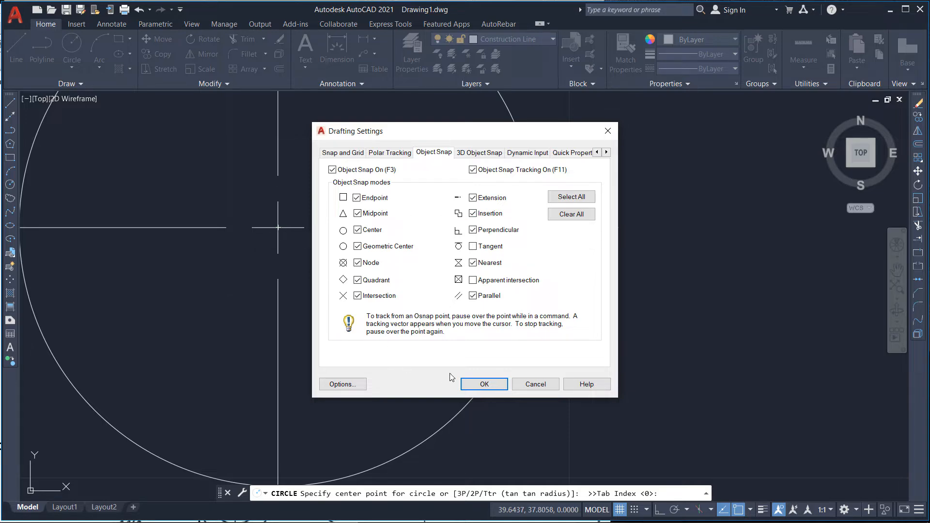
{"action": "left_click", "coordinate": [479, 383]}
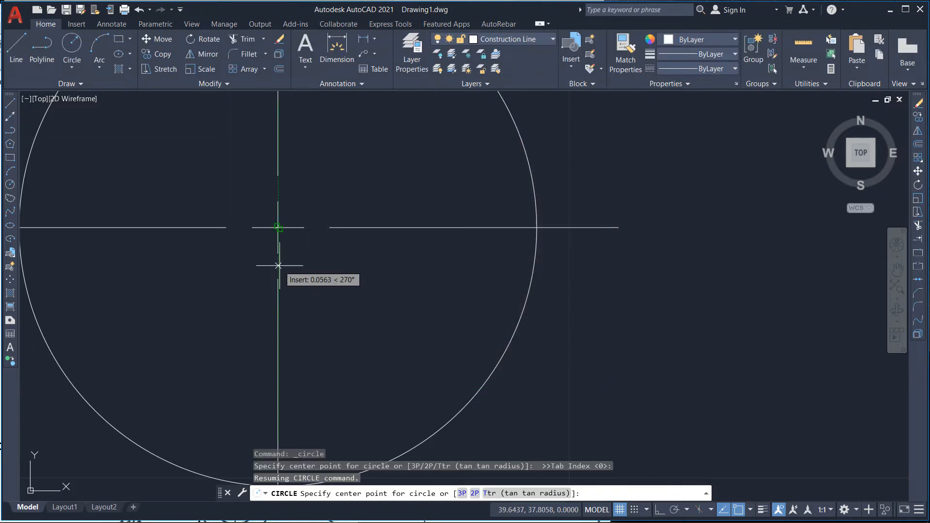
{"action": "left_click", "coordinate": [278, 227]}
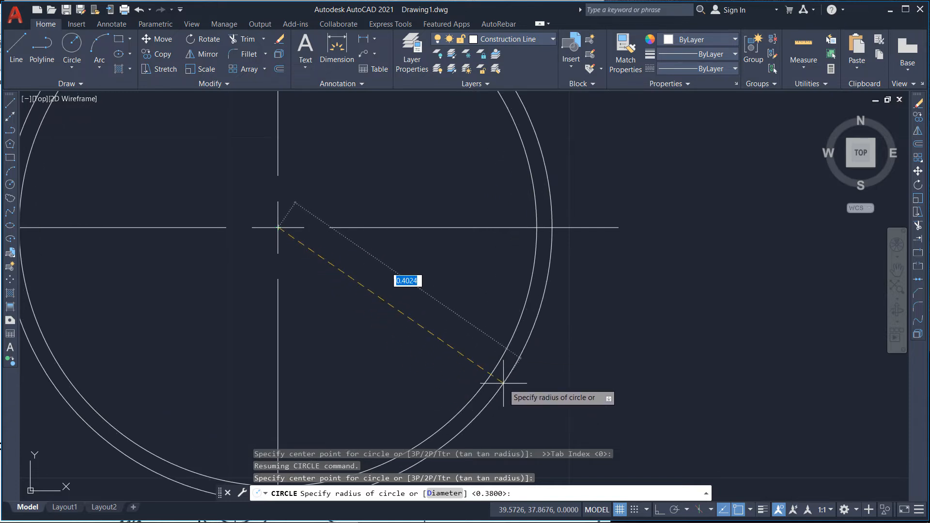
{"action": "type", "text": "d"}
{"action": "key", "text": "Return"}
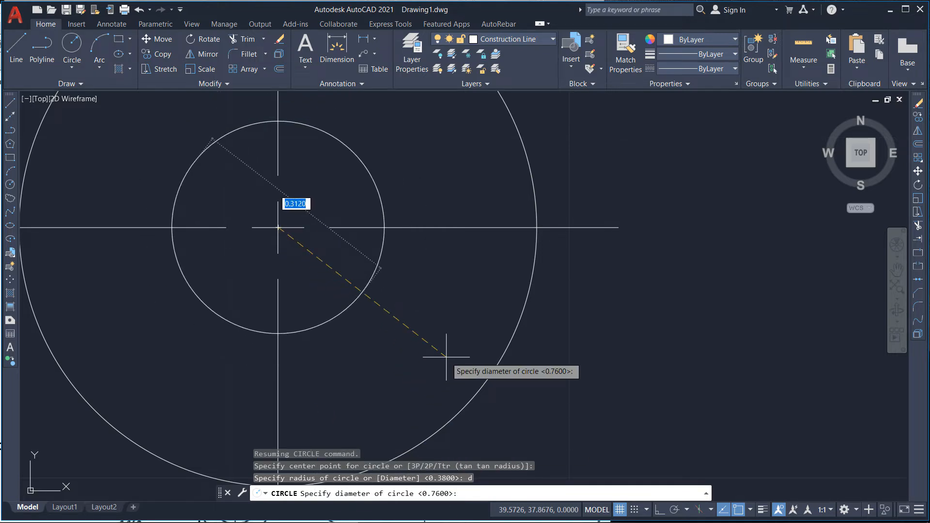
{"action": "type", "text": "1.28"}
{"action": "key", "text": "Return"}
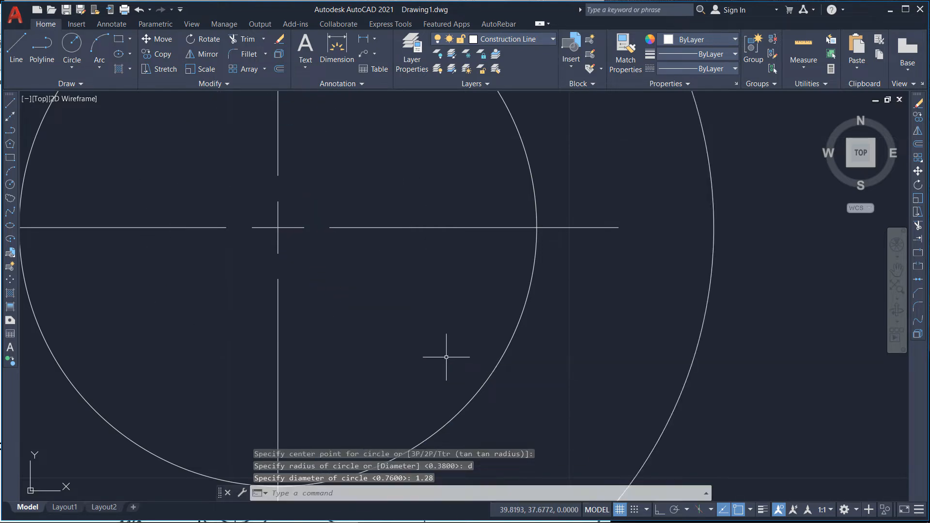
Step: Draw a line from the circles' center to the relative point @4.18,3.14
{"action": "scroll", "coordinate": [392, 303], "scroll_direction": "down", "scroll_amount": 6}
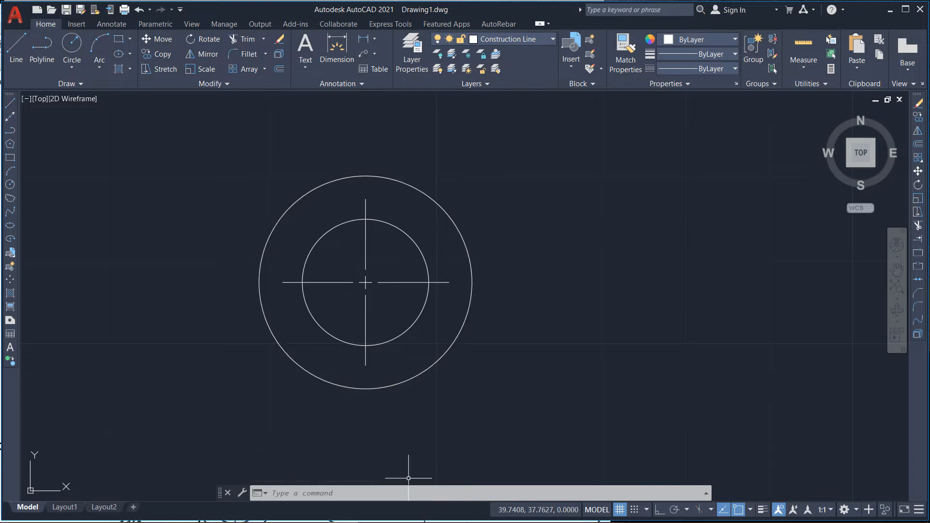
{"action": "mouse_move", "coordinate": [365, 513]}
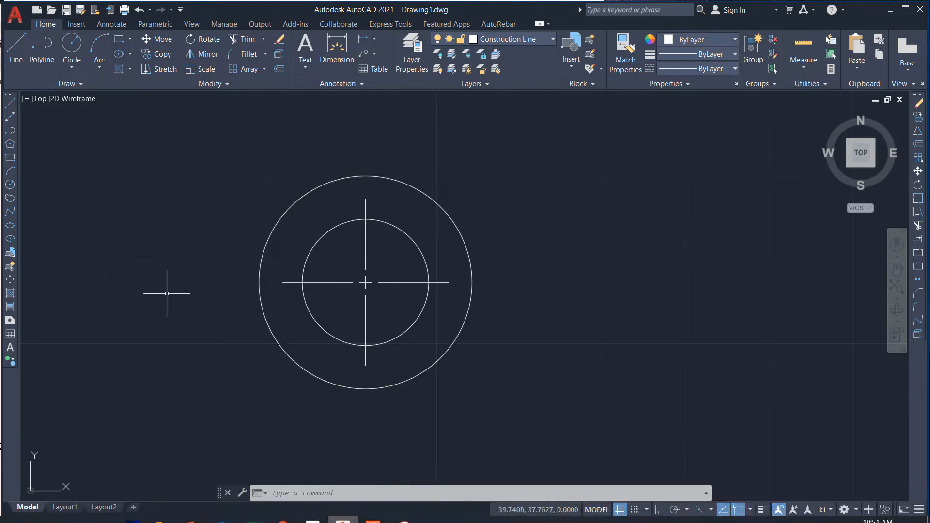
{"action": "scroll", "coordinate": [170, 291], "scroll_direction": "down", "scroll_amount": 8}
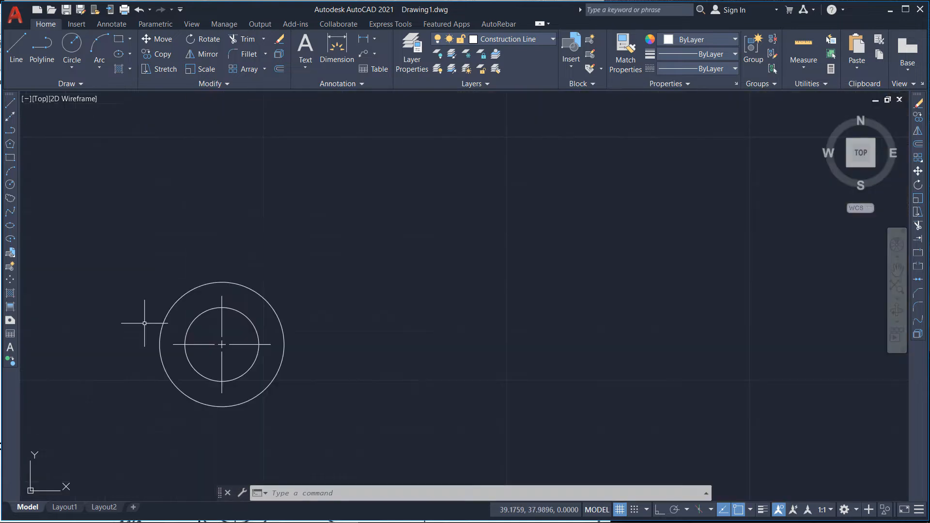
{"action": "scroll", "coordinate": [144, 323], "scroll_direction": "down", "scroll_amount": 10}
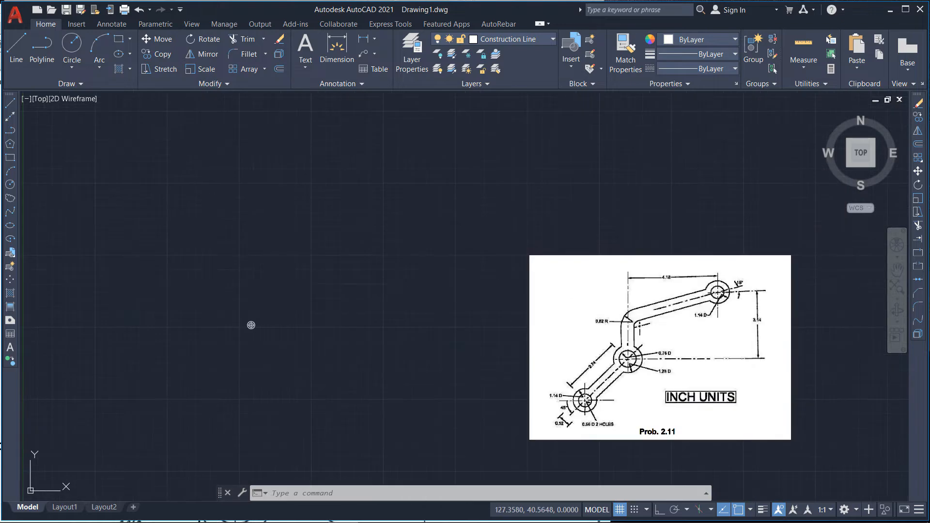
{"action": "left_click", "coordinate": [14, 52]}
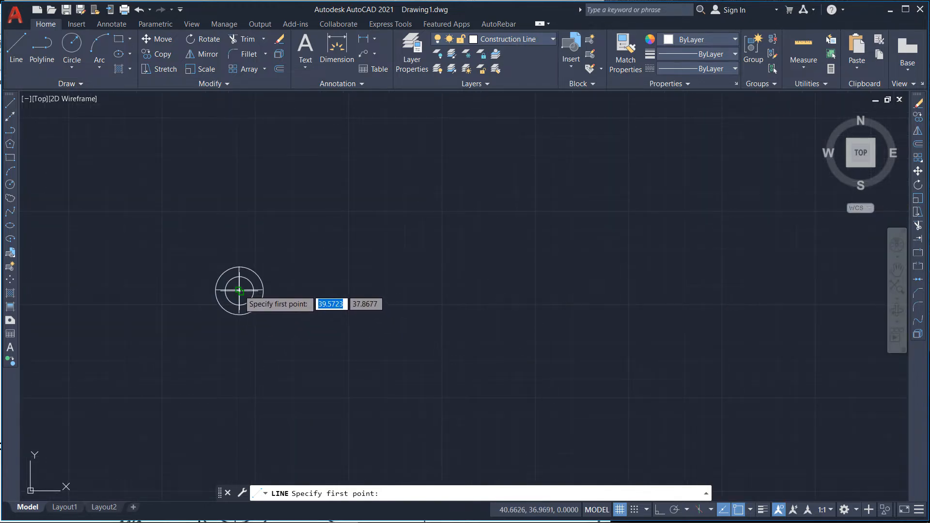
{"action": "left_click", "coordinate": [240, 291]}
{"action": "scroll", "coordinate": [239, 291], "scroll_direction": "up", "scroll_amount": 6}
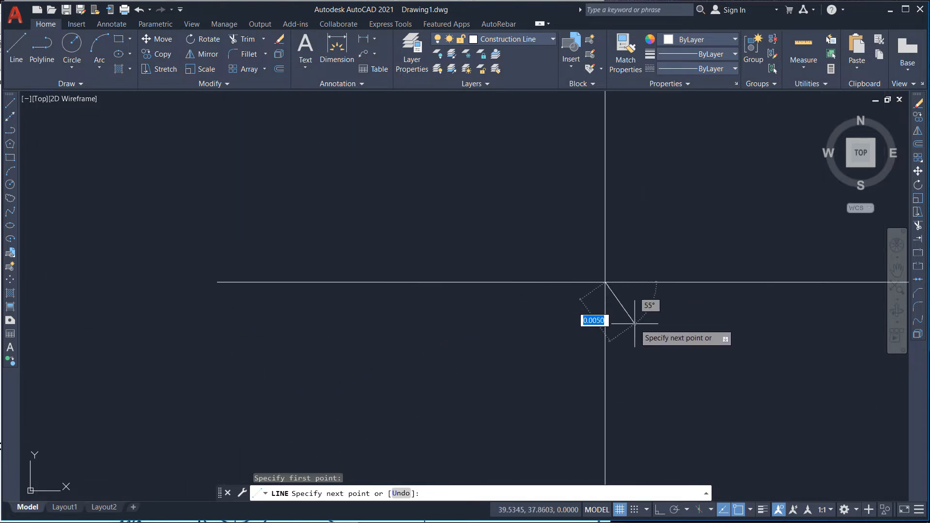
{"action": "scroll", "coordinate": [343, 318], "scroll_direction": "down", "scroll_amount": 10}
{"action": "scroll", "coordinate": [97, 319], "scroll_direction": "down", "scroll_amount": 10}
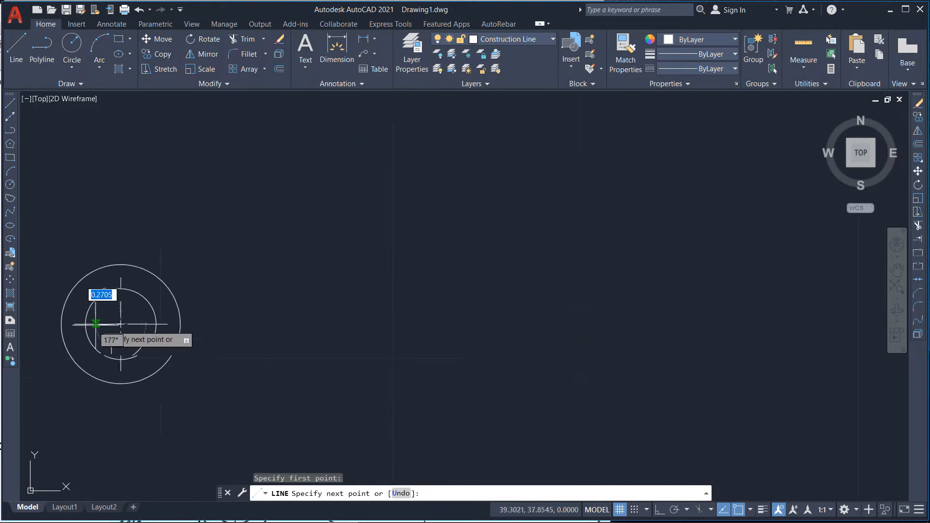
{"action": "scroll", "coordinate": [503, 298], "scroll_direction": "up", "scroll_amount": 2}
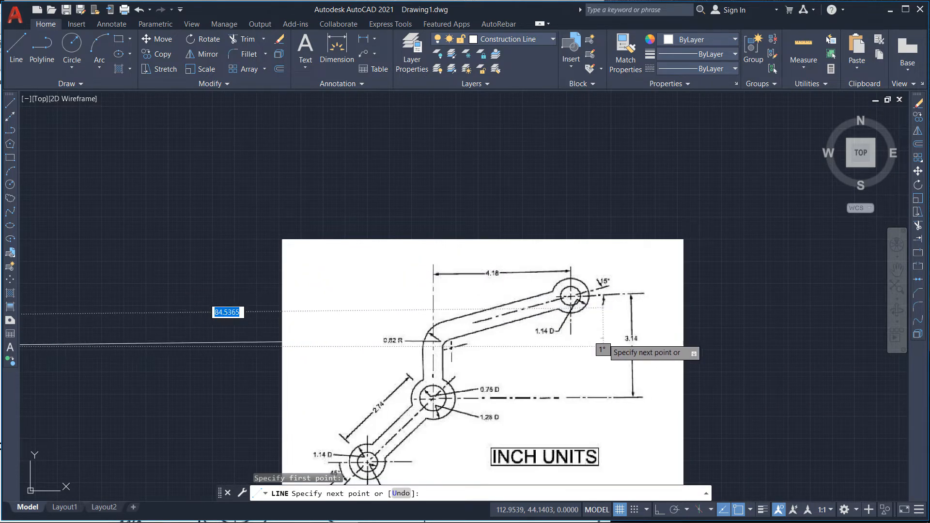
{"action": "scroll", "coordinate": [652, 335], "scroll_direction": "down", "scroll_amount": 4}
{"action": "scroll", "coordinate": [644, 326], "scroll_direction": "up", "scroll_amount": 2}
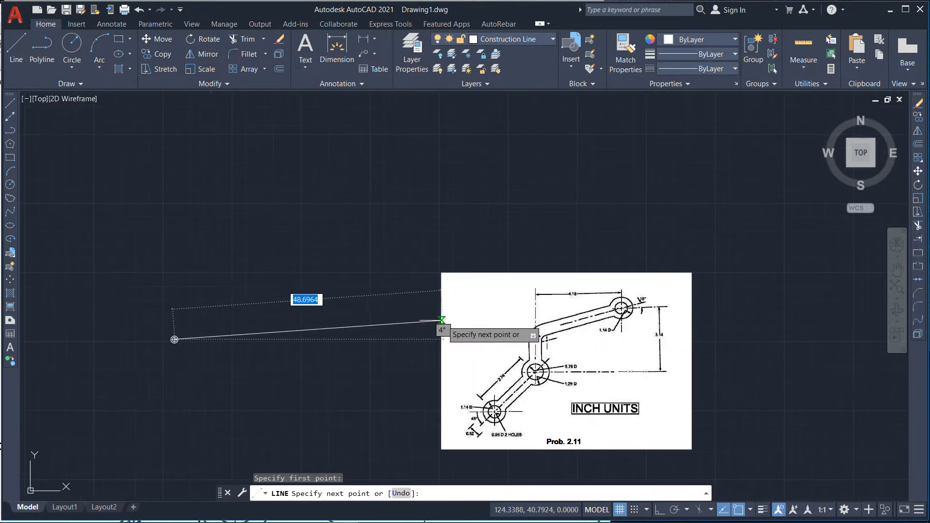
{"action": "scroll", "coordinate": [251, 305], "scroll_direction": "up", "scroll_amount": 2}
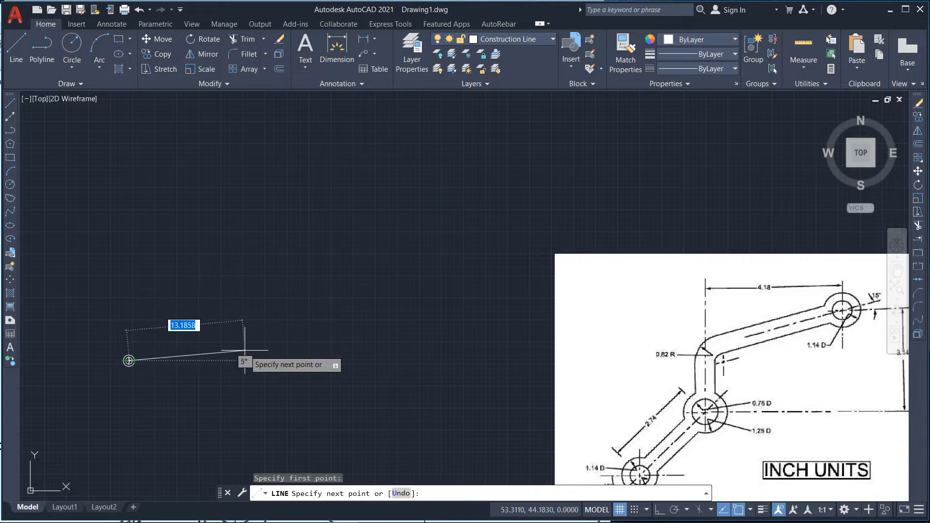
{"action": "type", "text": "@"}
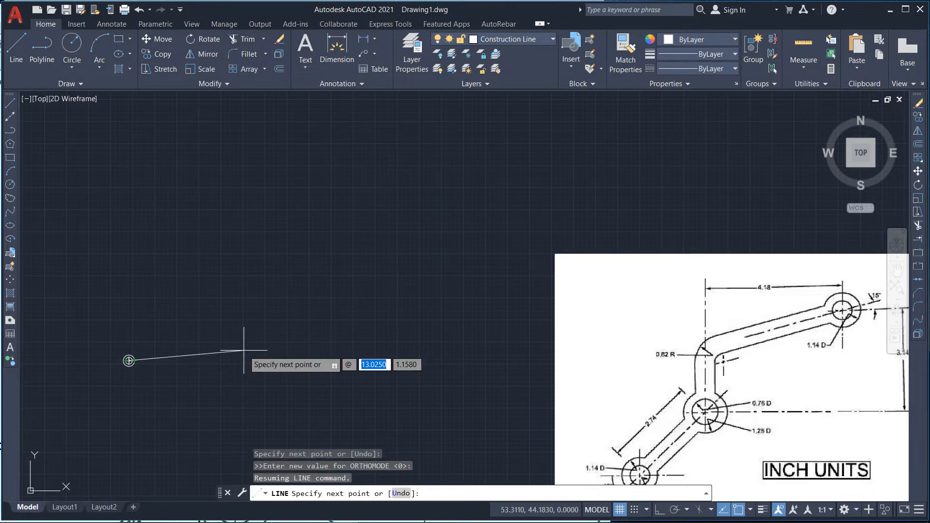
{"action": "type", "text": "4."}
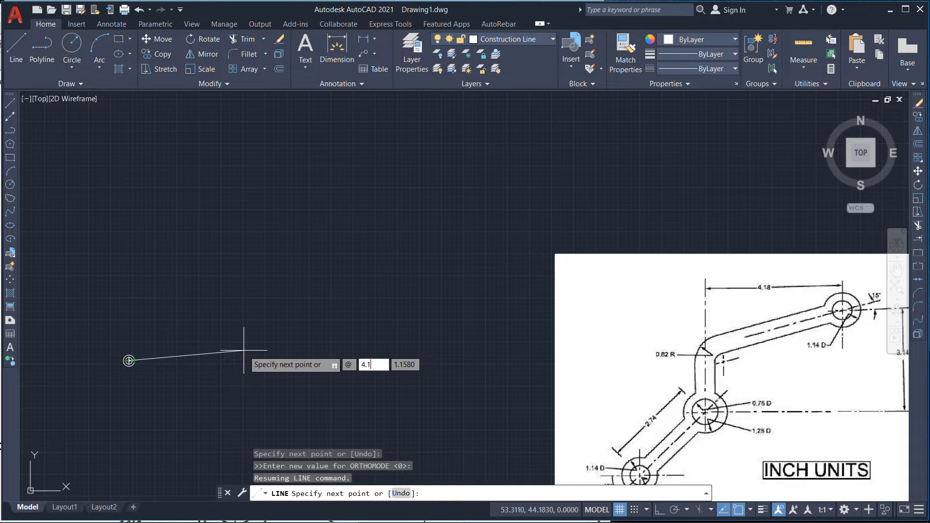
{"action": "type", "text": "18"}
{"action": "key", "text": "Tab"}
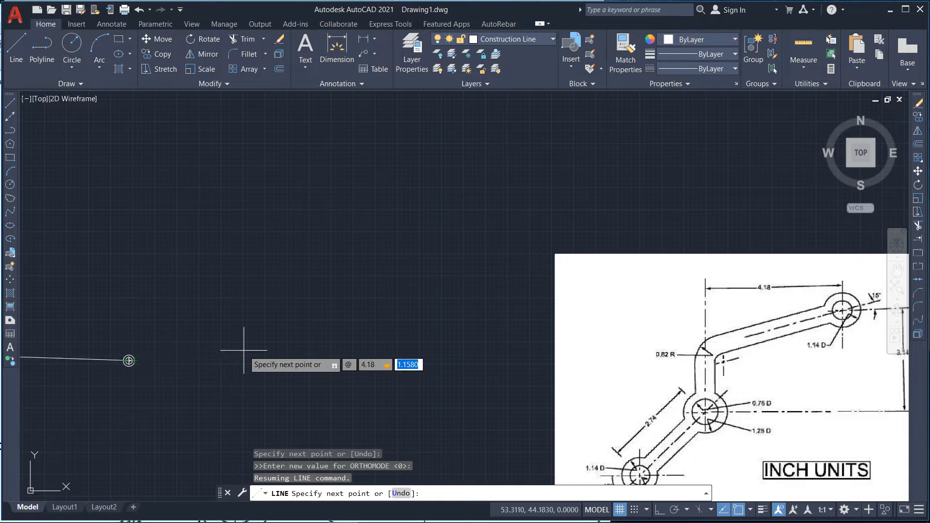
{"action": "type", "text": "3"}
{"action": "type", "text": ".14"}
{"action": "key", "text": "Return"}
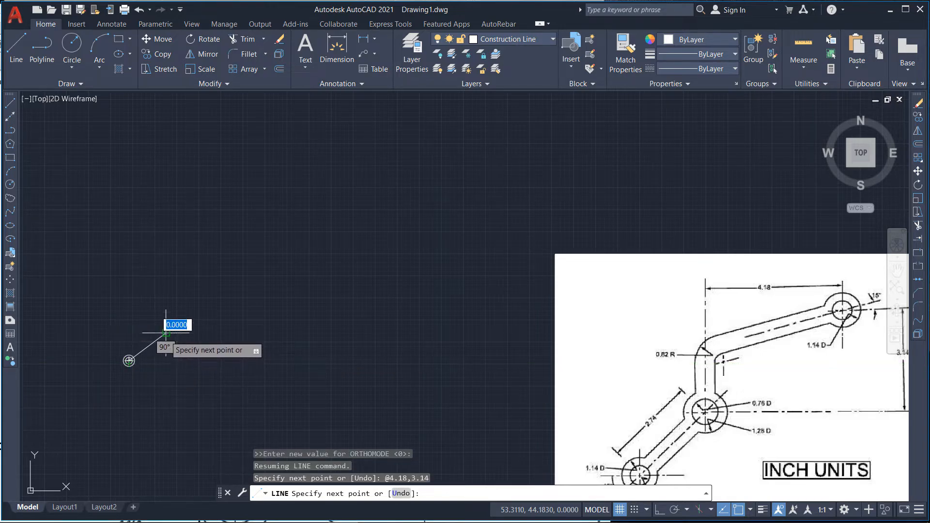
{"action": "key", "text": "Escape"}
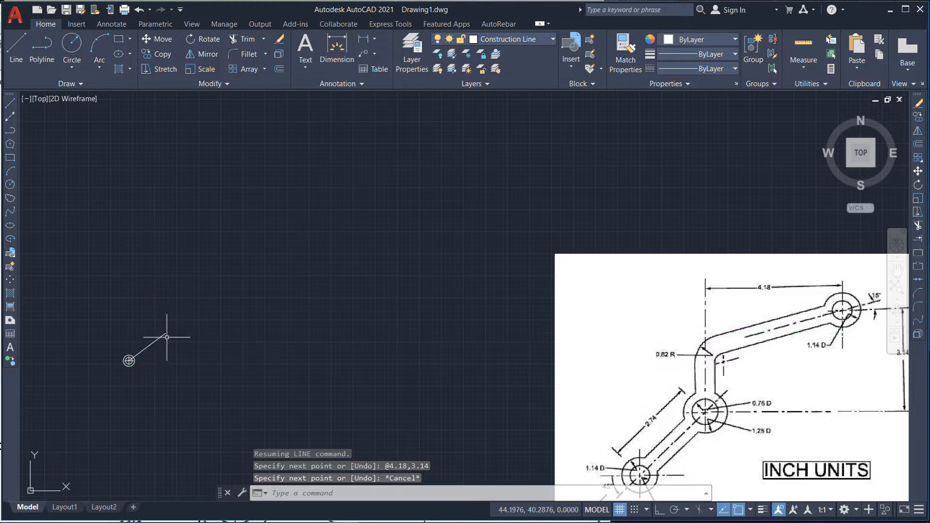
Step: Examine the reference image's dimensions and hole callouts around the linkage
{"action": "scroll", "coordinate": [151, 328], "scroll_direction": "down", "scroll_amount": 2}
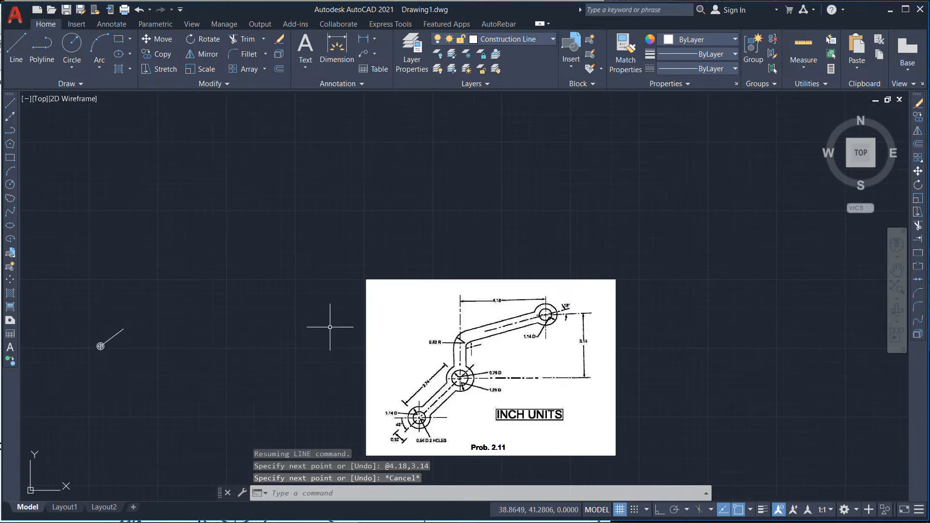
{"action": "scroll", "coordinate": [548, 314], "scroll_direction": "up", "scroll_amount": 5}
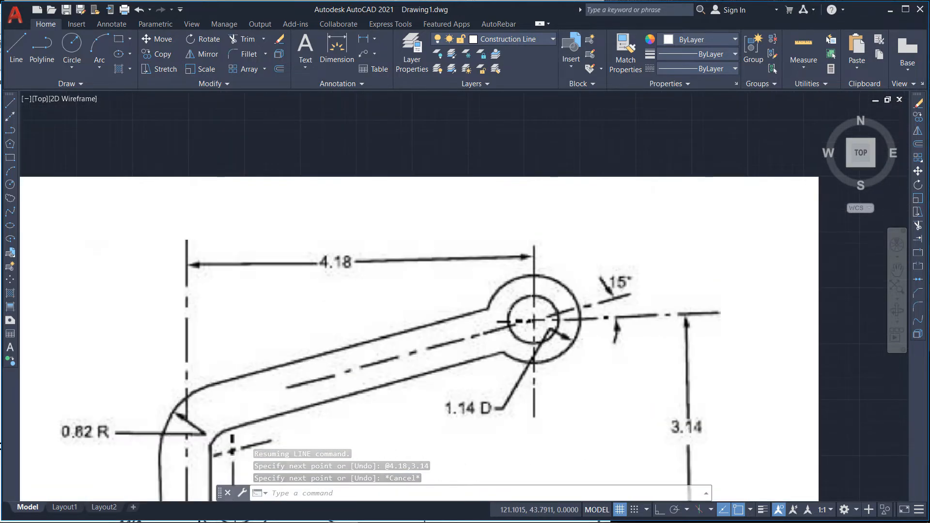
{"action": "scroll", "coordinate": [536, 188], "scroll_direction": "down", "scroll_amount": 5}
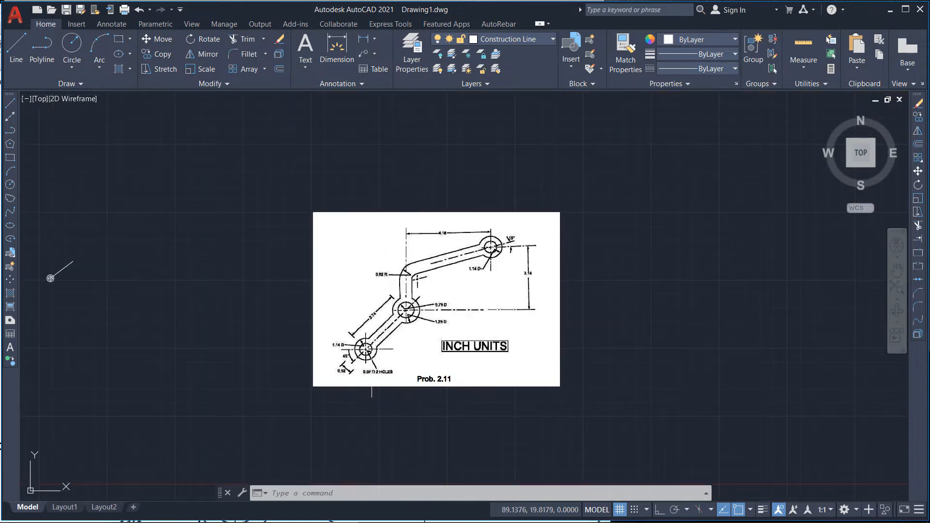
{"action": "scroll", "coordinate": [491, 246], "scroll_direction": "up", "scroll_amount": 4}
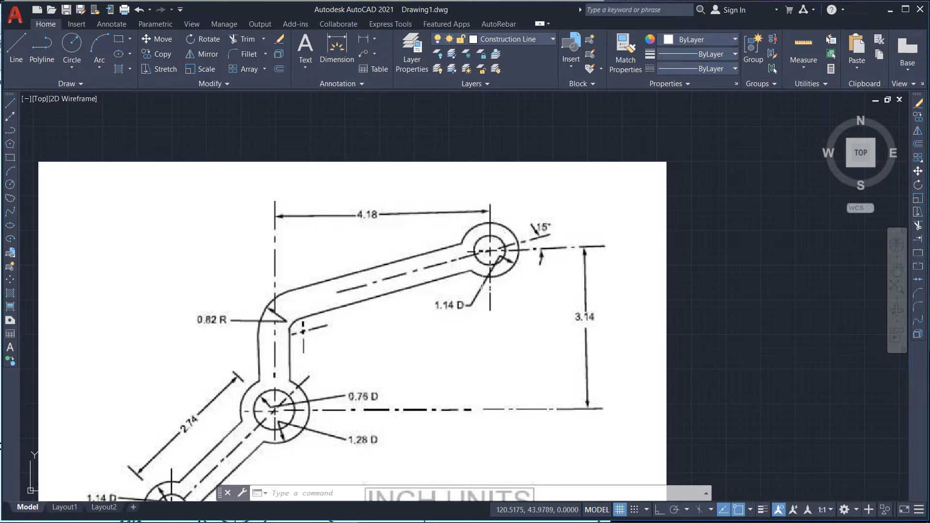
{"action": "scroll", "coordinate": [506, 260], "scroll_direction": "down", "scroll_amount": 2}
{"action": "scroll", "coordinate": [291, 437], "scroll_direction": "up", "scroll_amount": 4}
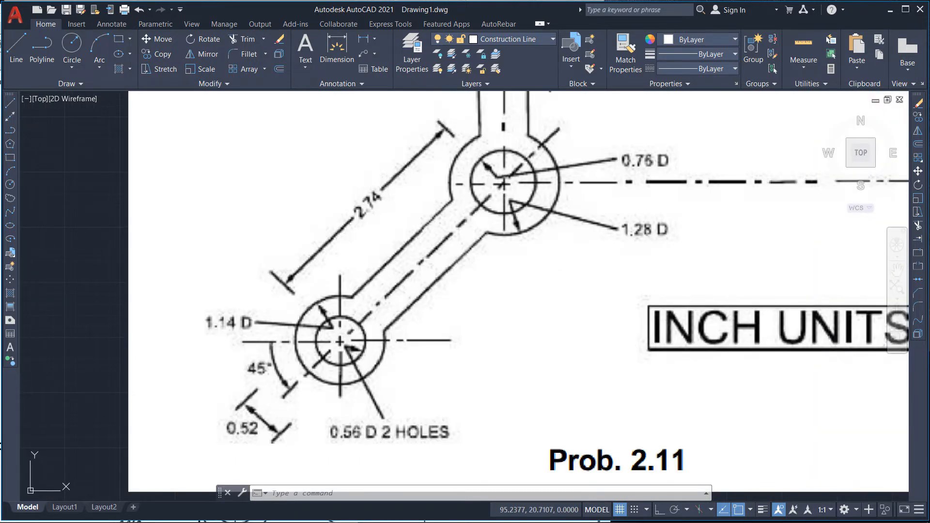
{"action": "scroll", "coordinate": [263, 370], "scroll_direction": "down", "scroll_amount": 5}
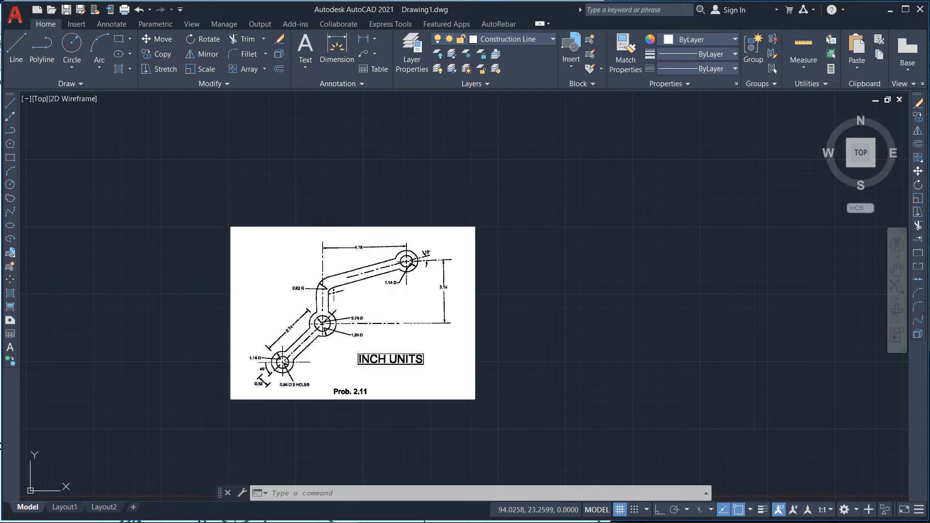
{"action": "scroll", "coordinate": [374, 320], "scroll_direction": "down", "scroll_amount": 2}
{"action": "scroll", "coordinate": [112, 297], "scroll_direction": "up", "scroll_amount": 4}
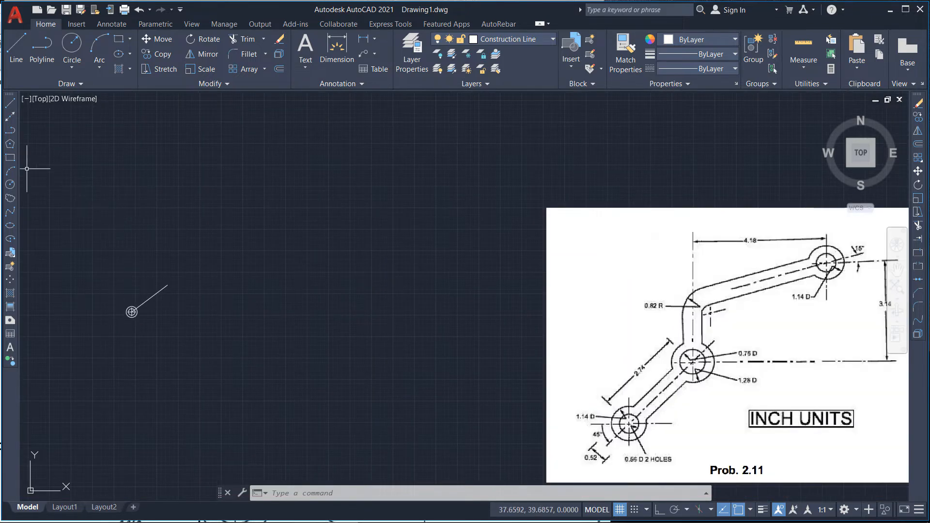
Step: Draw a 0.56 diameter circle centred on the upper end of the inclined line
{"action": "left_click", "coordinate": [72, 46]}
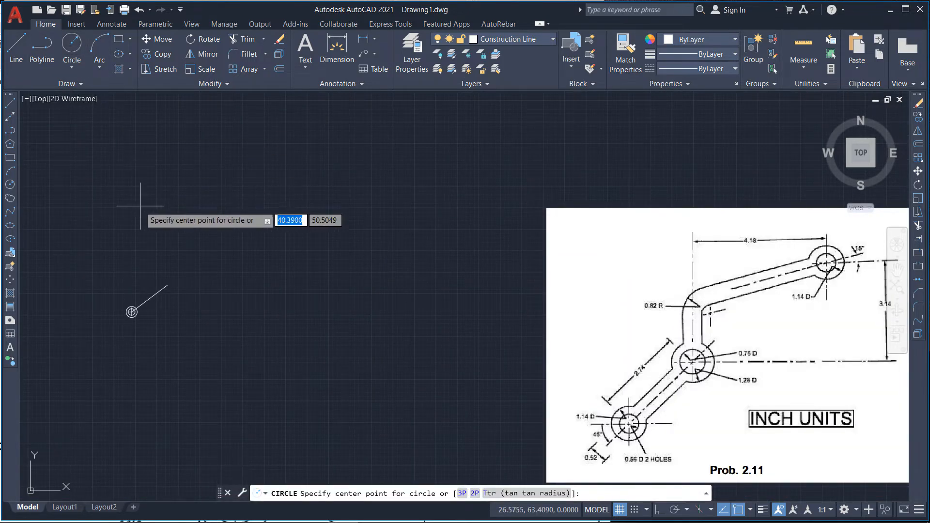
{"action": "scroll", "coordinate": [180, 305], "scroll_direction": "up", "scroll_amount": 4}
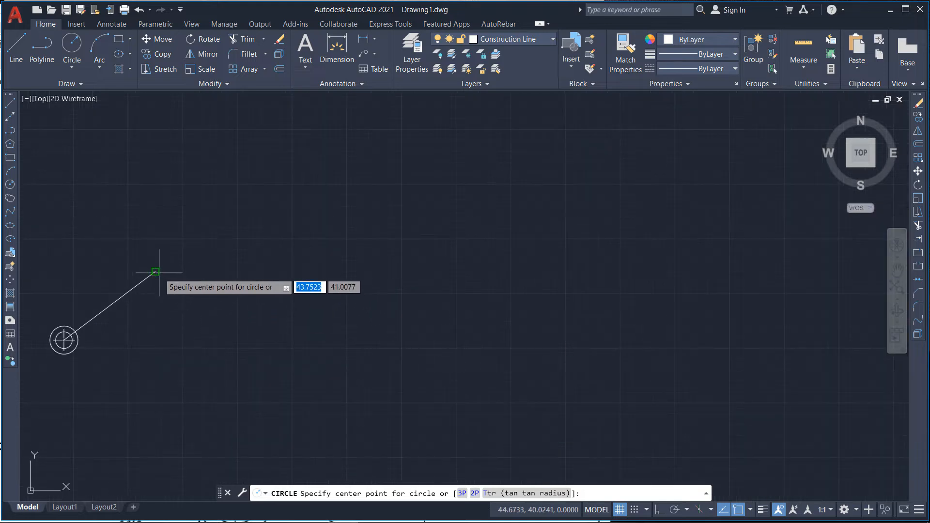
{"action": "left_click", "coordinate": [156, 272]}
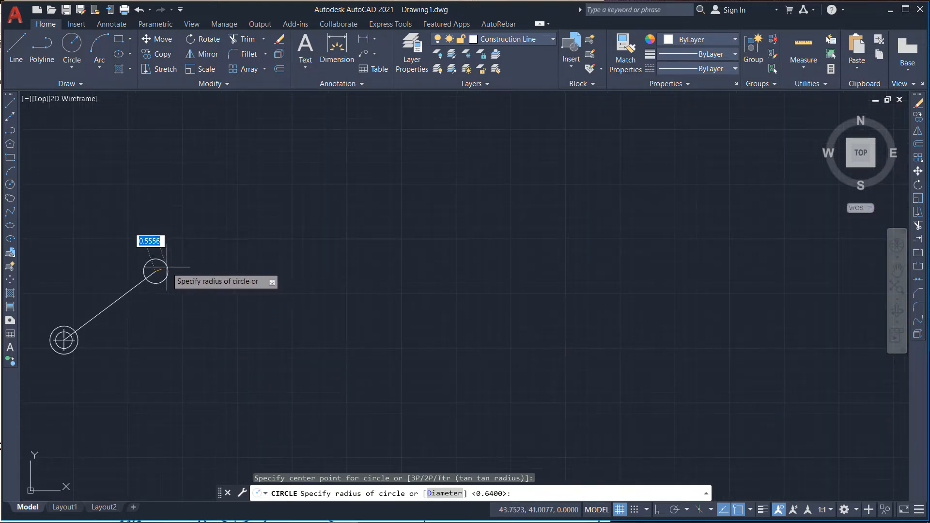
{"action": "type", "text": "0."}
{"action": "key", "text": "BackSpace"}
{"action": "key", "text": "BackSpace"}
{"action": "type", "text": "d"}
{"action": "key", "text": "Return"}
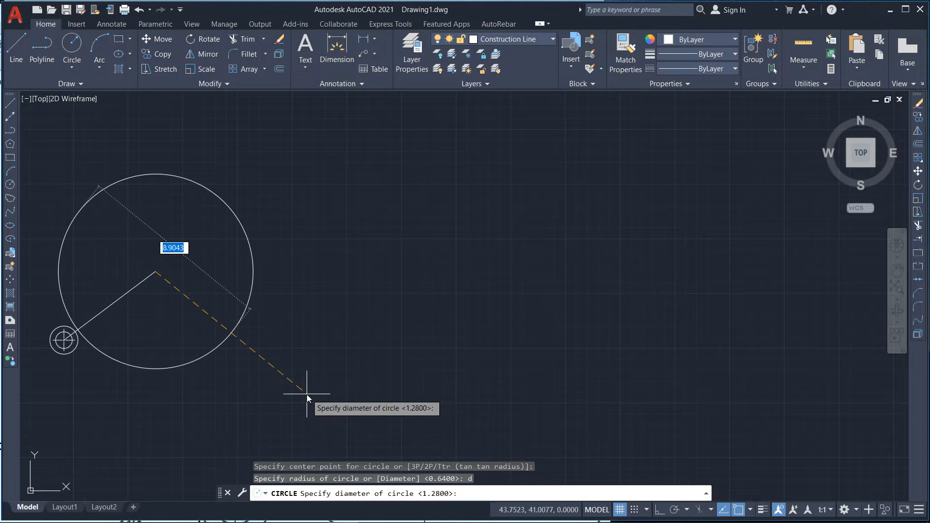
{"action": "type", "text": "0.56"}
{"action": "key", "text": "Return"}
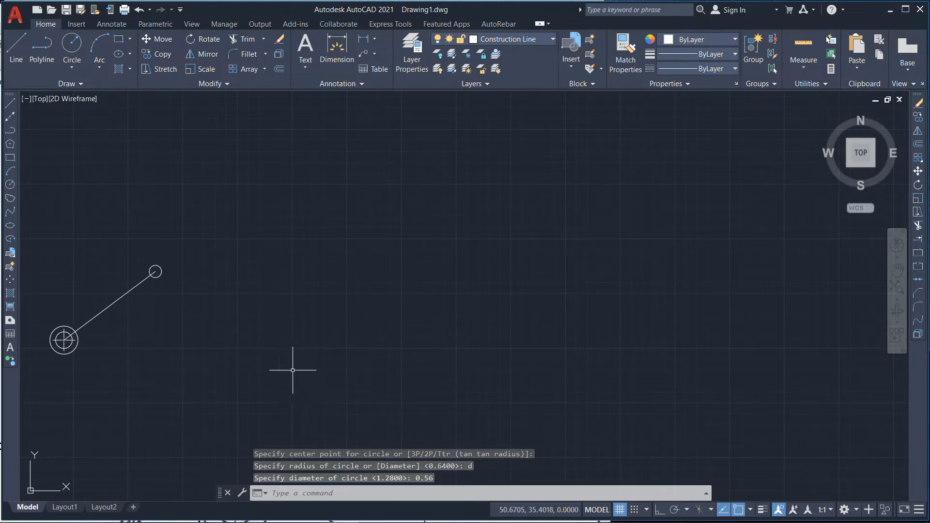
Step: Draw a 1.14 diameter circle concentric with the 0.56 circle at the line's upper end
{"action": "left_click", "coordinate": [76, 42]}
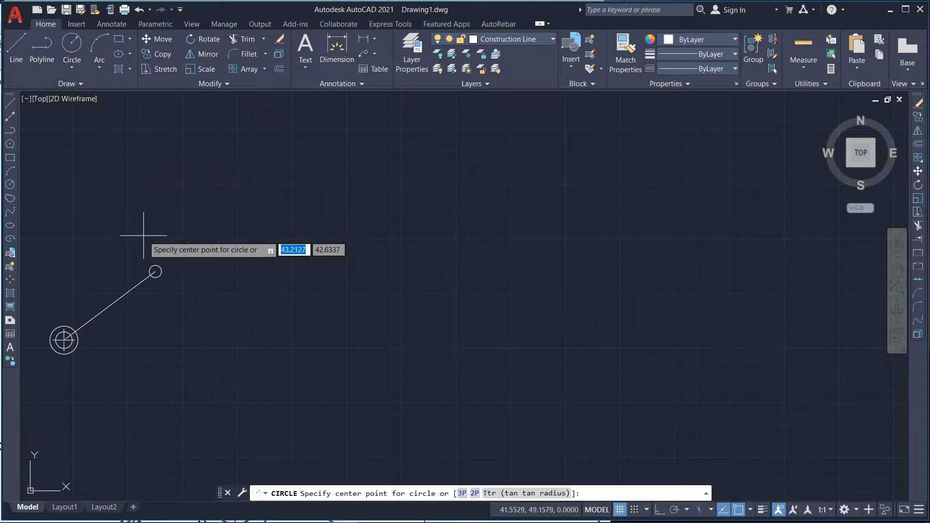
{"action": "scroll", "coordinate": [152, 275], "scroll_direction": "up", "scroll_amount": 3}
{"action": "left_click", "coordinate": [159, 266]}
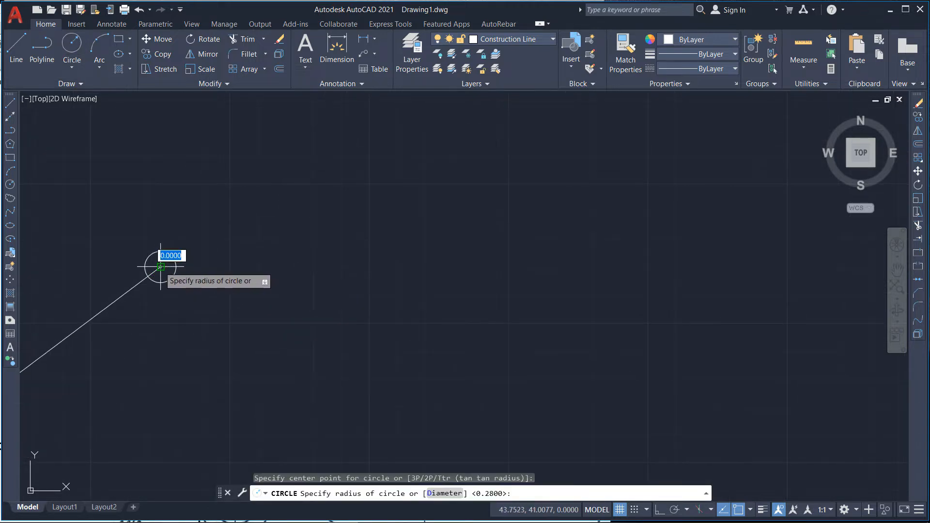
{"action": "type", "text": "1"}
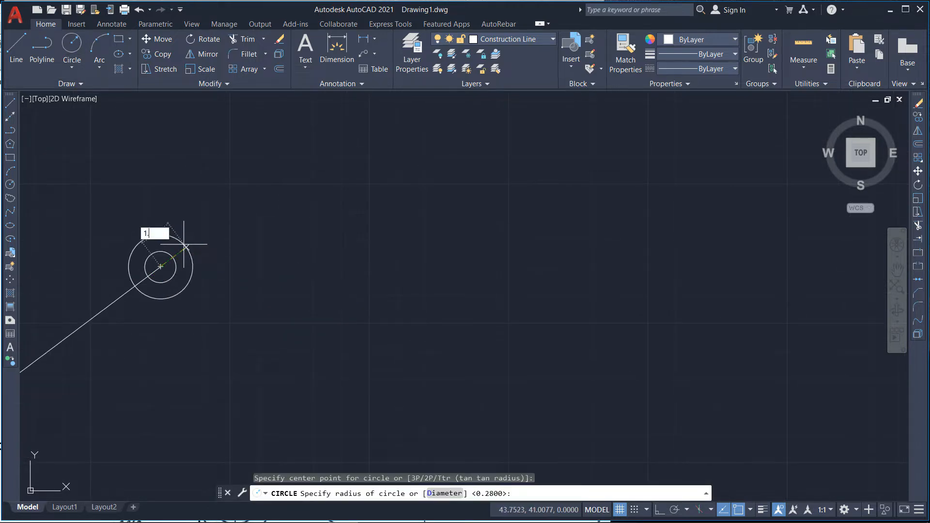
{"action": "key", "text": "BackSpace"}
{"action": "key", "text": "BackSpace"}
{"action": "type", "text": "d"}
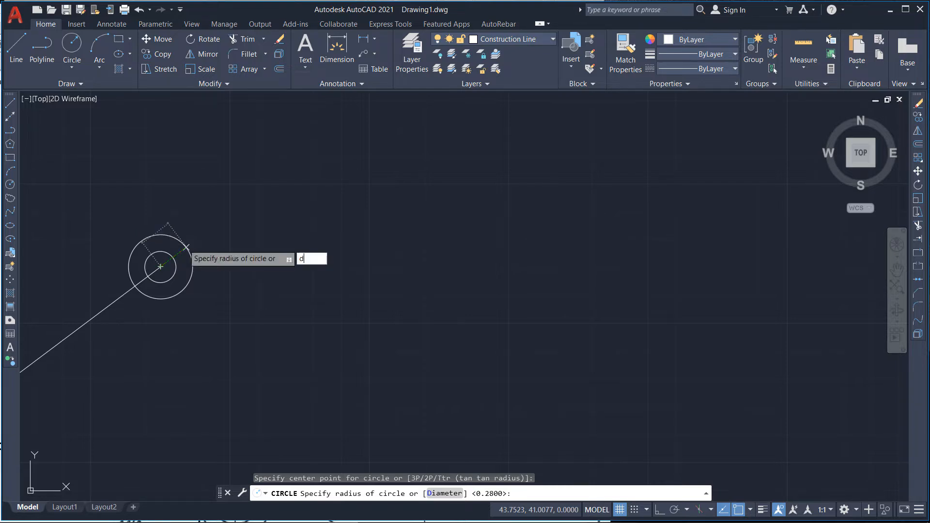
{"action": "key", "text": "Return"}
{"action": "type", "text": "1.1"}
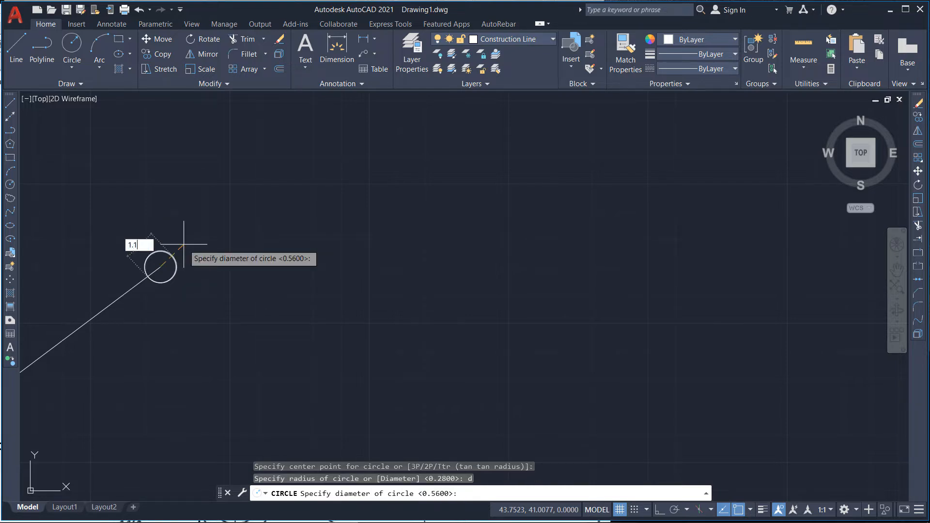
{"action": "type", "text": "4"}
{"action": "key", "text": "Return"}
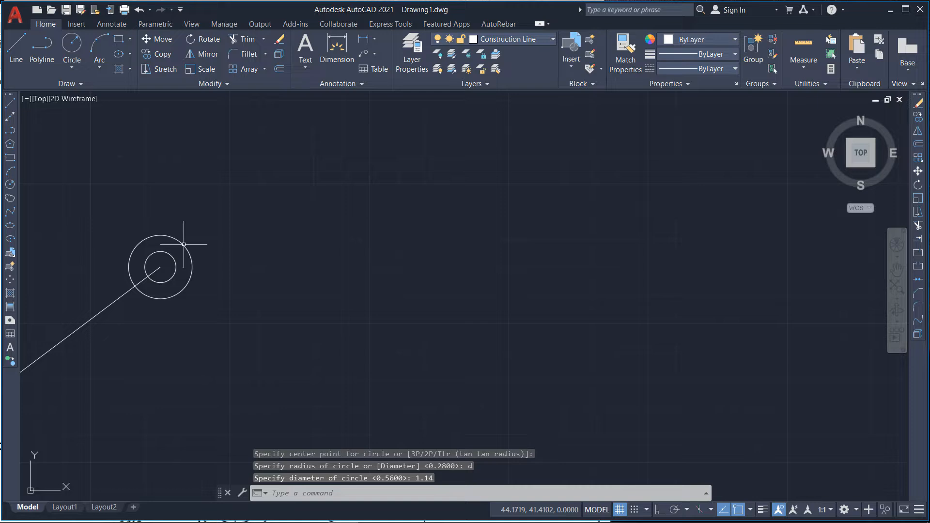
Step: Make Center Line the current layer
{"action": "scroll", "coordinate": [184, 245], "scroll_direction": "down", "scroll_amount": 7}
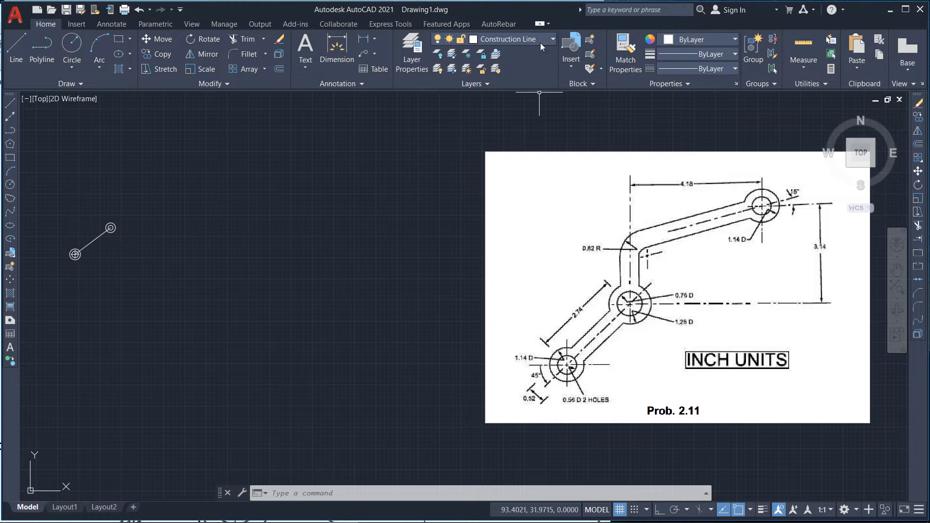
{"action": "left_click", "coordinate": [540, 43]}
{"action": "left_click", "coordinate": [503, 66]}
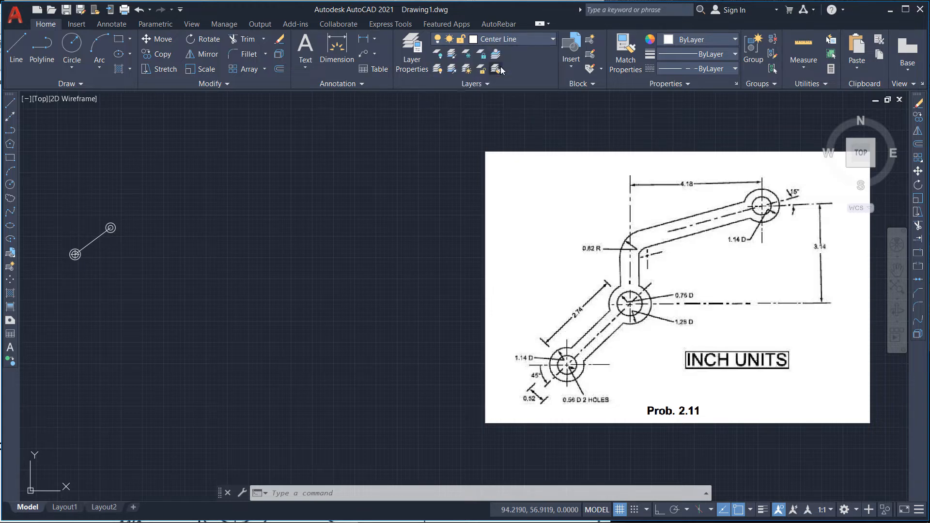
Step: Draw a center line from the lower circles' center, 2.74 long at 225°, with ortho mode off
{"action": "scroll", "coordinate": [363, 175], "scroll_direction": "down", "scroll_amount": 2}
{"action": "scroll", "coordinate": [176, 224], "scroll_direction": "up", "scroll_amount": 6}
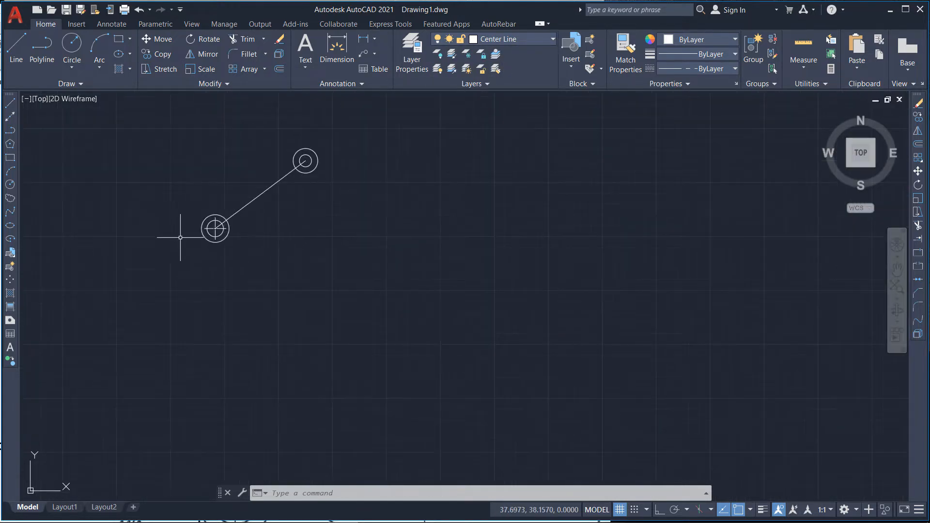
{"action": "scroll", "coordinate": [184, 242], "scroll_direction": "up", "scroll_amount": 2}
{"action": "scroll", "coordinate": [308, 191], "scroll_direction": "up", "scroll_amount": 2}
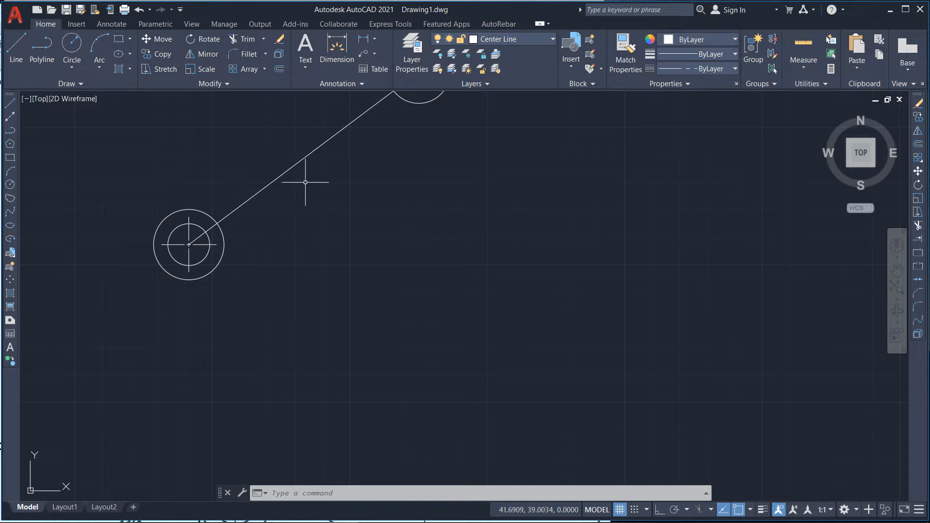
{"action": "left_click", "coordinate": [23, 52]}
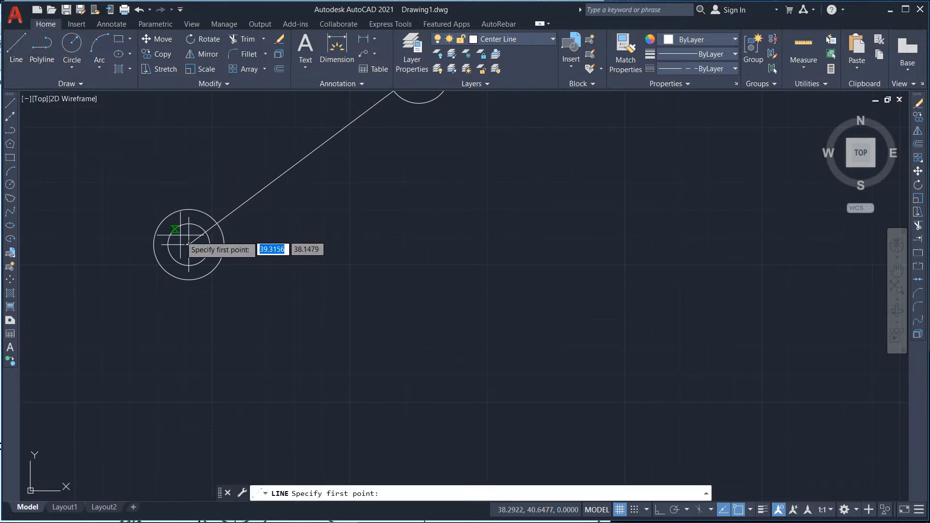
{"action": "left_click", "coordinate": [188, 244]}
{"action": "scroll", "coordinate": [315, 237], "scroll_direction": "down", "scroll_amount": 3}
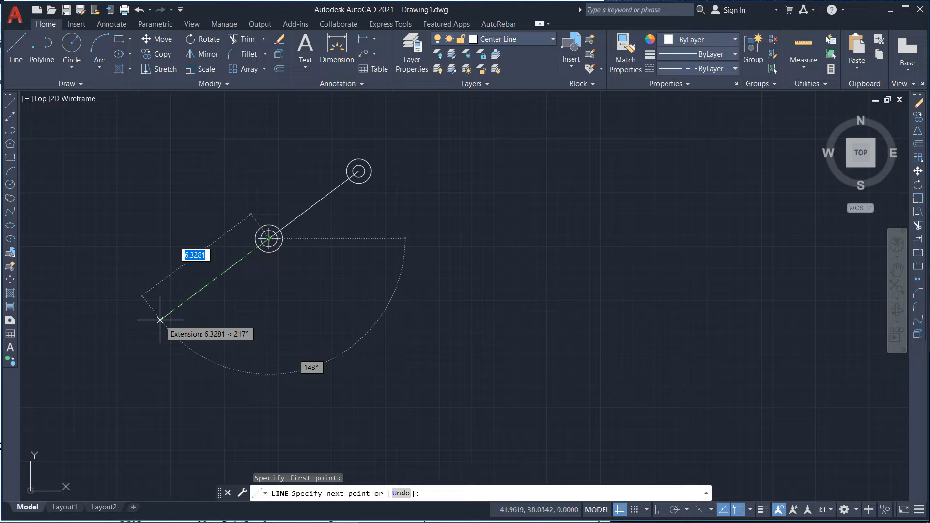
{"action": "key", "text": "shift"}
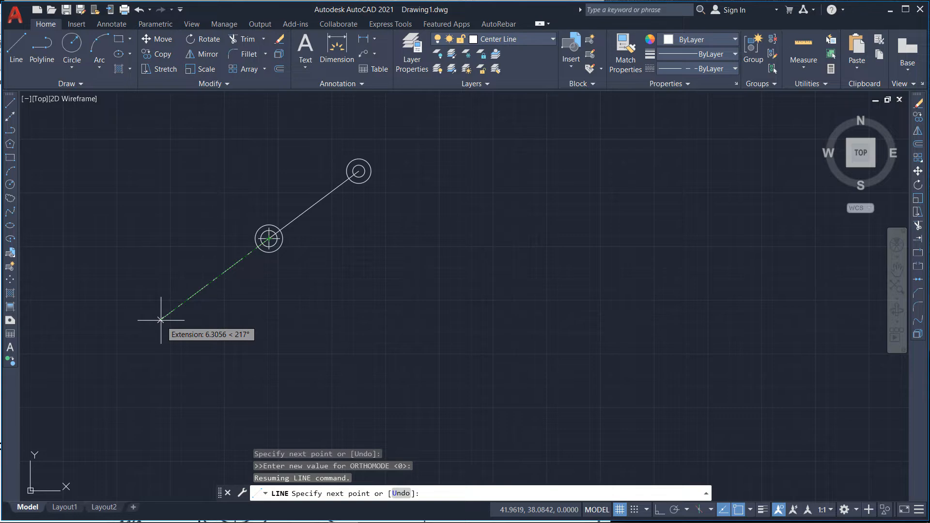
{"action": "scroll", "coordinate": [234, 303], "scroll_direction": "down", "scroll_amount": 6}
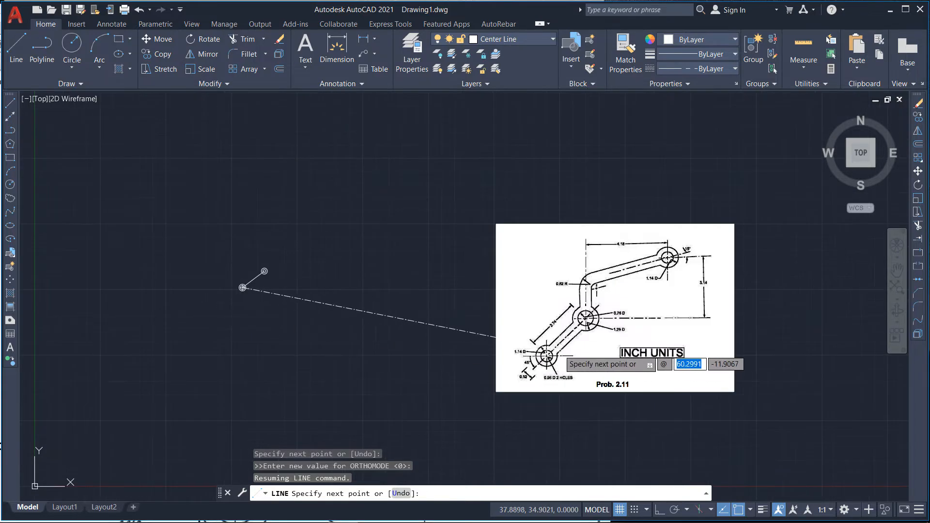
{"action": "scroll", "coordinate": [557, 344], "scroll_direction": "up", "scroll_amount": 2}
{"action": "scroll", "coordinate": [387, 315], "scroll_direction": "down", "scroll_amount": 4}
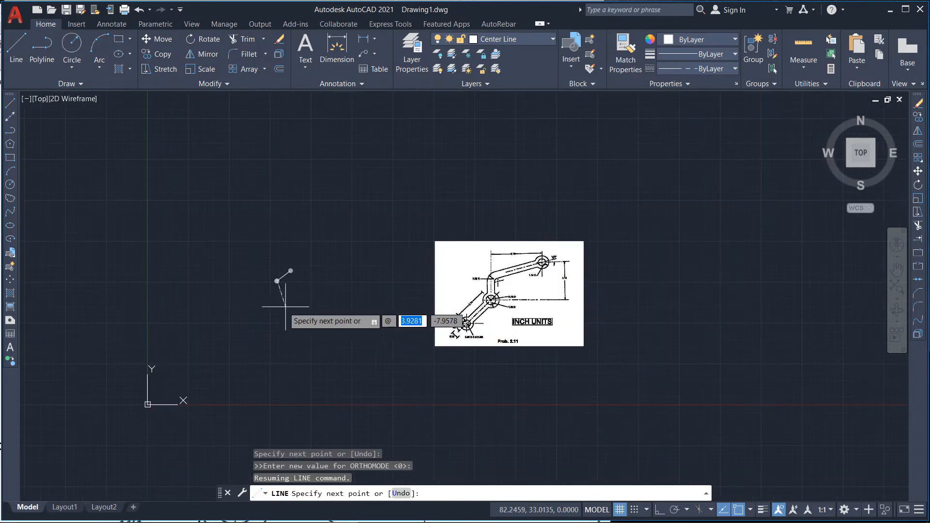
{"action": "scroll", "coordinate": [271, 286], "scroll_direction": "up", "scroll_amount": 8}
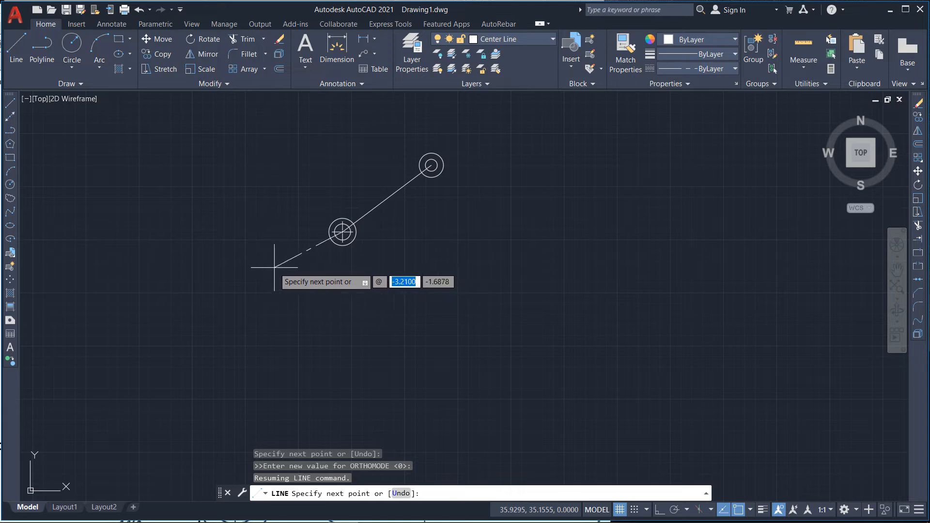
{"action": "type", "text": "2.74"}
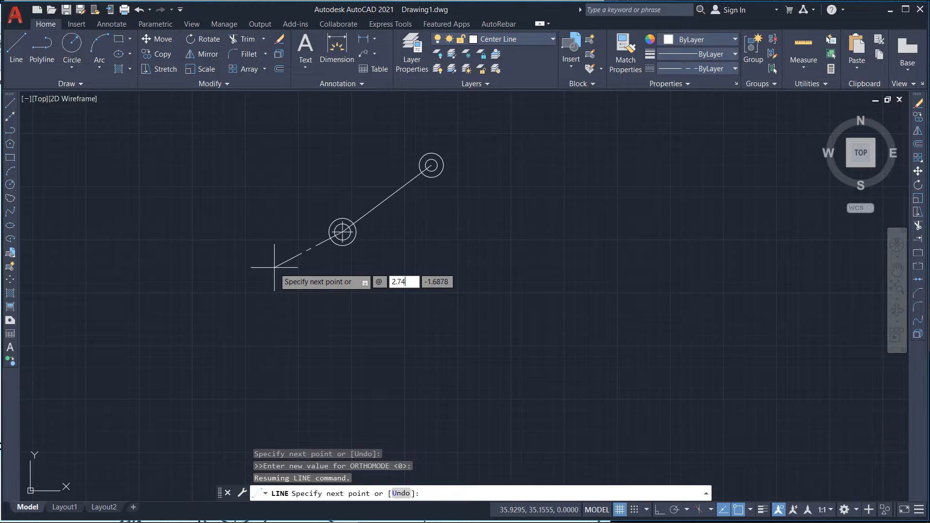
{"action": "key", "text": "Tab"}
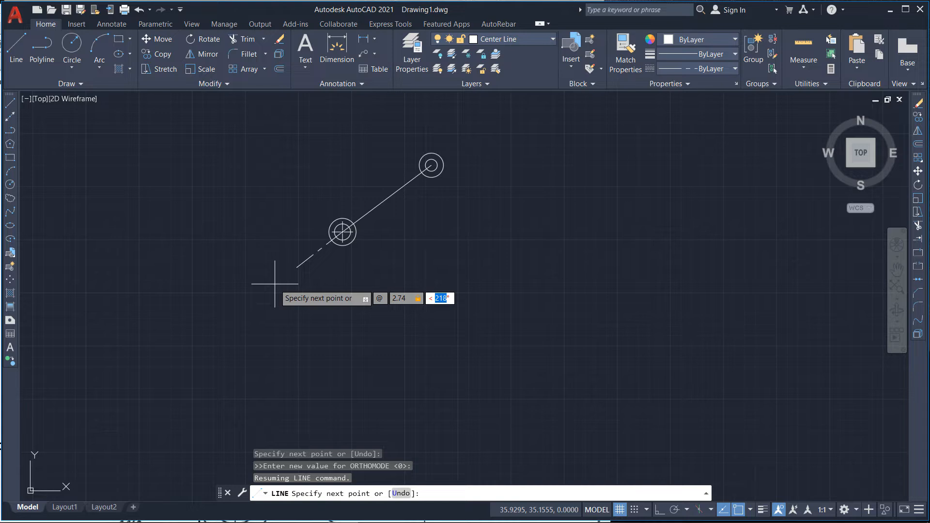
{"action": "type", "text": "225"}
{"action": "key", "text": "Return"}
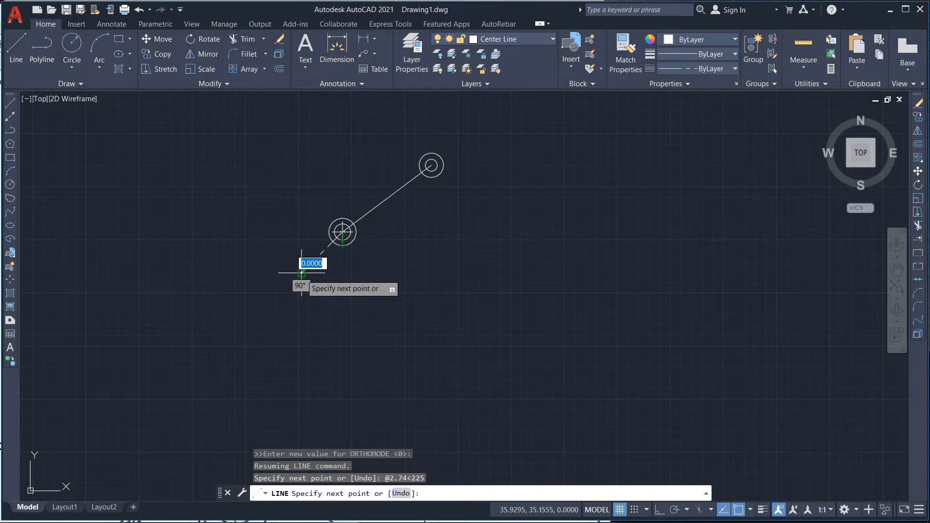
{"action": "scroll", "coordinate": [224, 281], "scroll_direction": "down", "scroll_amount": 4}
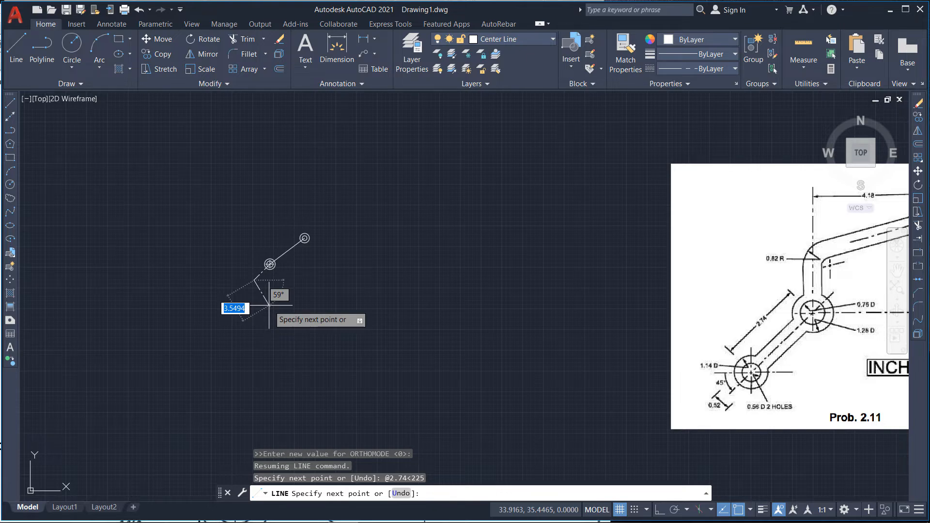
{"action": "scroll", "coordinate": [251, 274], "scroll_direction": "up", "scroll_amount": 4}
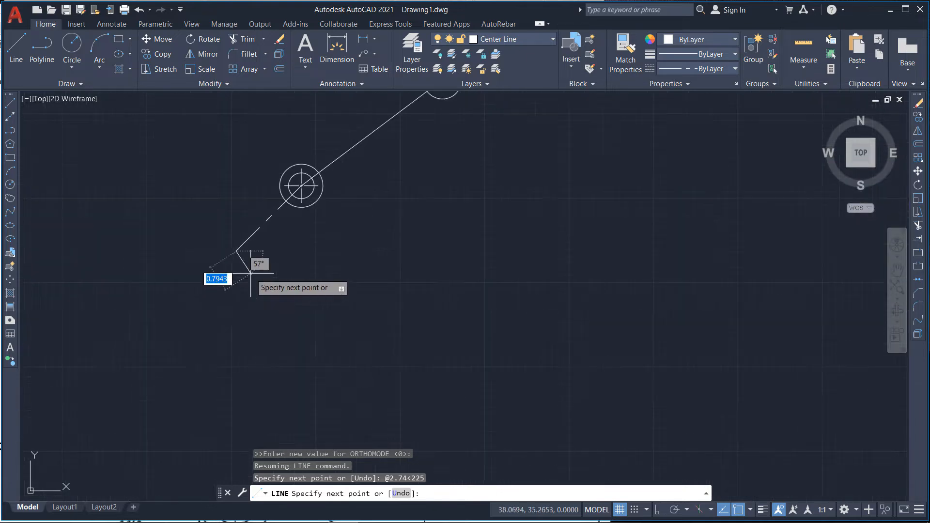
{"action": "scroll", "coordinate": [251, 274], "scroll_direction": "down", "scroll_amount": 5}
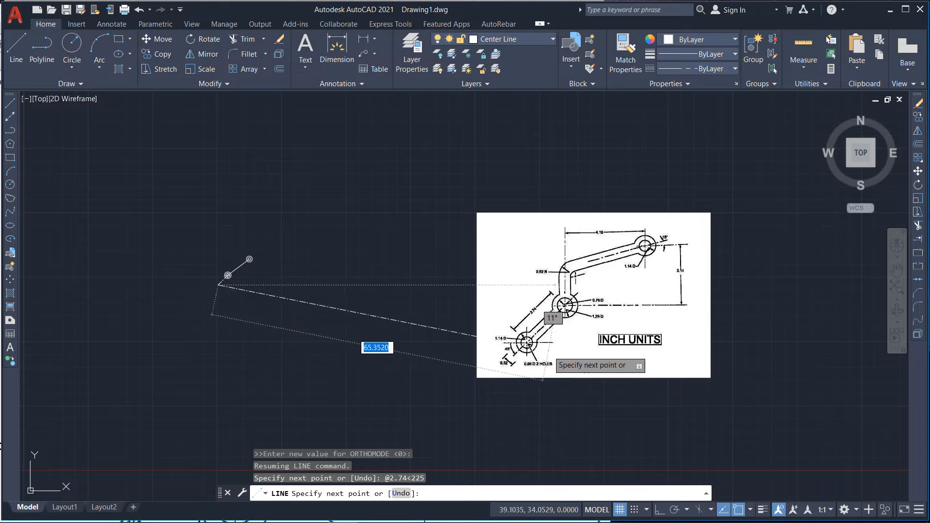
{"action": "scroll", "coordinate": [550, 351], "scroll_direction": "up", "scroll_amount": 2}
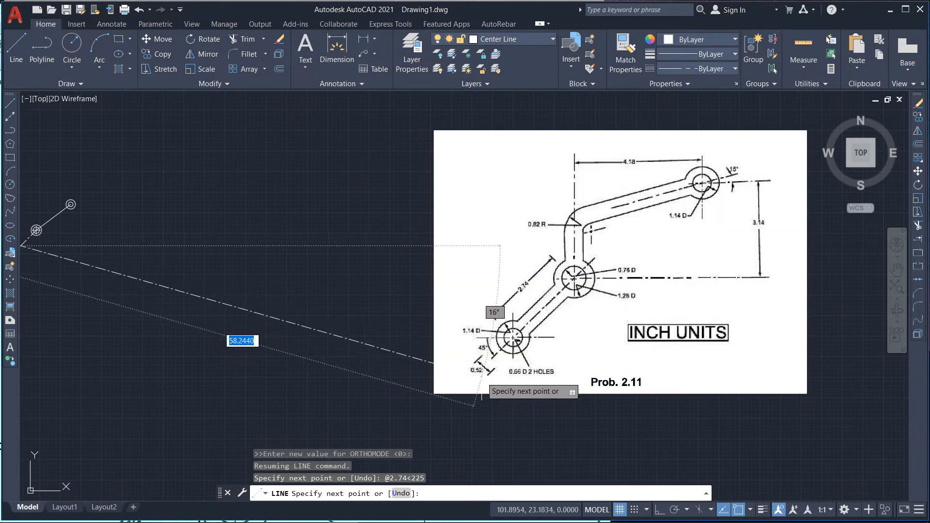
{"action": "scroll", "coordinate": [525, 375], "scroll_direction": "up", "scroll_amount": 2}
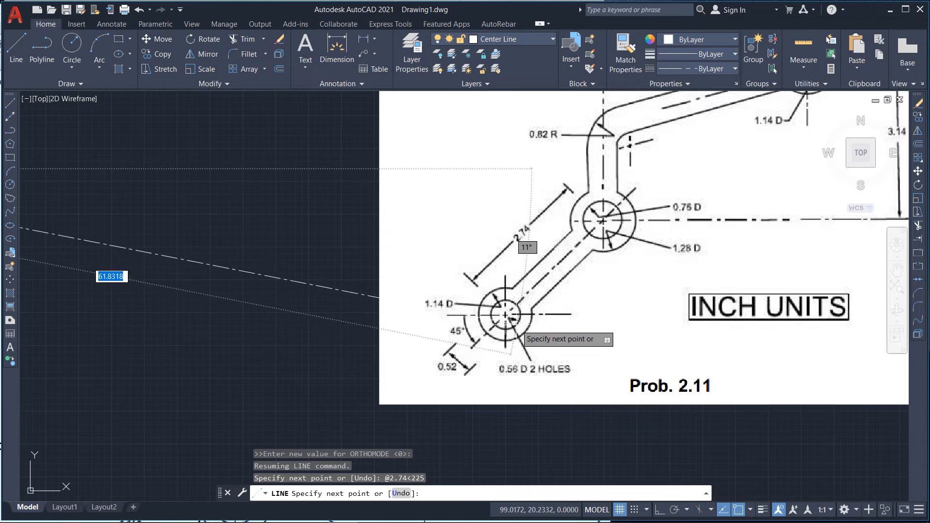
{"action": "scroll", "coordinate": [533, 335], "scroll_direction": "down", "scroll_amount": 4}
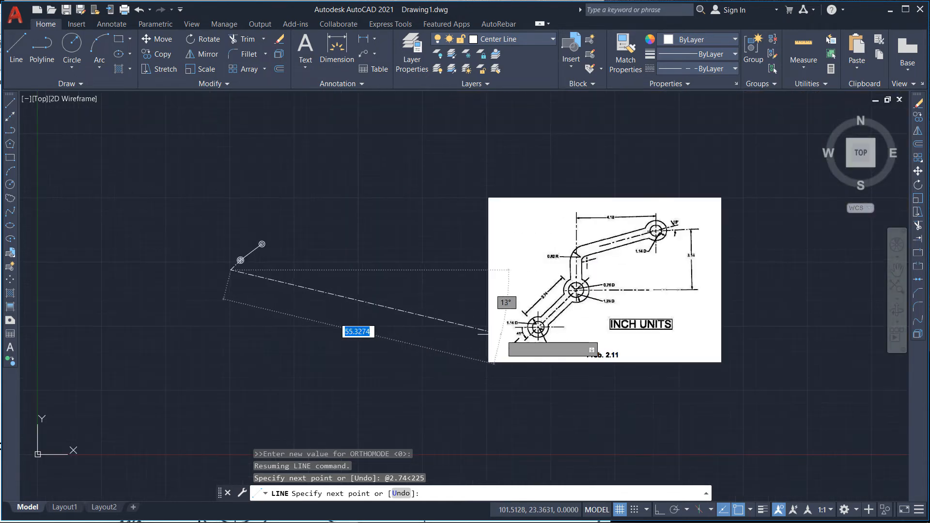
{"action": "scroll", "coordinate": [230, 271], "scroll_direction": "up", "scroll_amount": 3}
{"action": "key", "text": "Escape"}
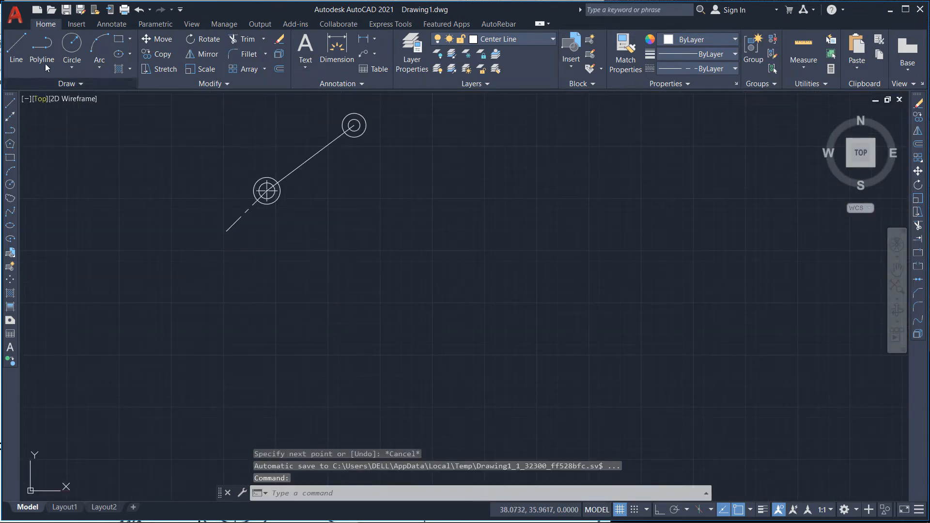
{"action": "left_click", "coordinate": [72, 49]}
{"action": "scroll", "coordinate": [232, 146], "scroll_direction": "up", "scroll_amount": 4}
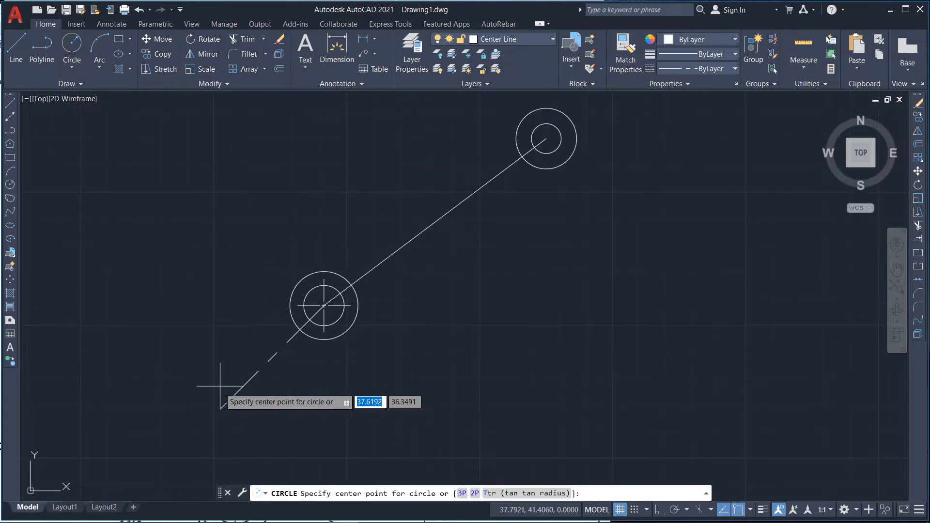
{"action": "left_click", "coordinate": [222, 409]}
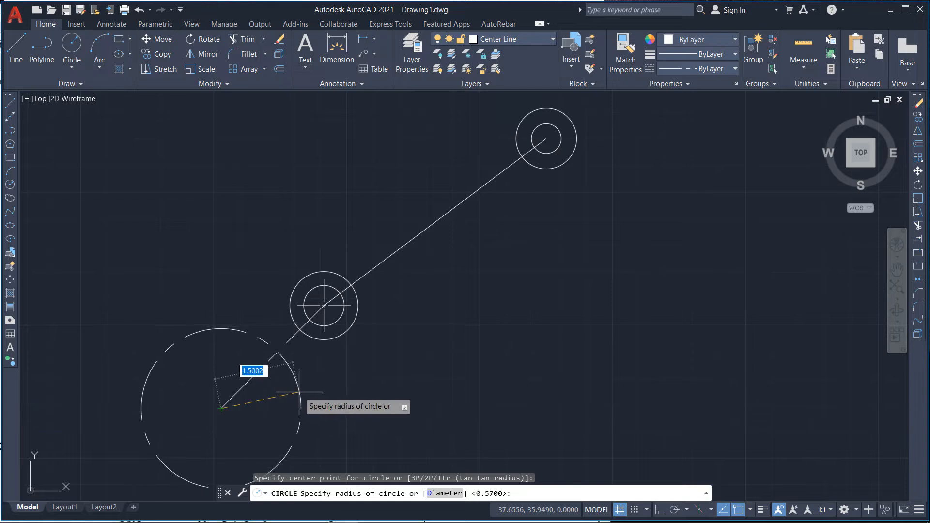
{"action": "key", "text": "Escape"}
Step: Make Construction Line the current layer
{"action": "left_click", "coordinate": [523, 35]}
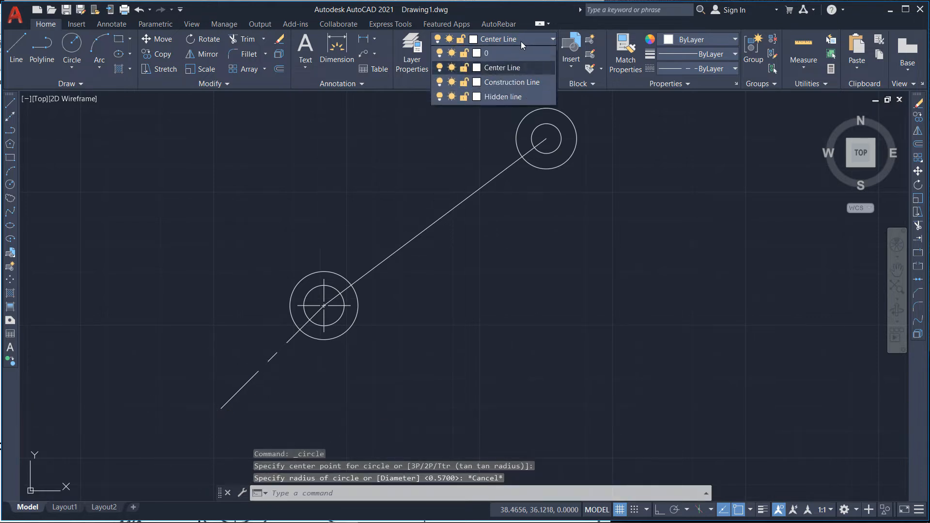
{"action": "left_click", "coordinate": [507, 81]}
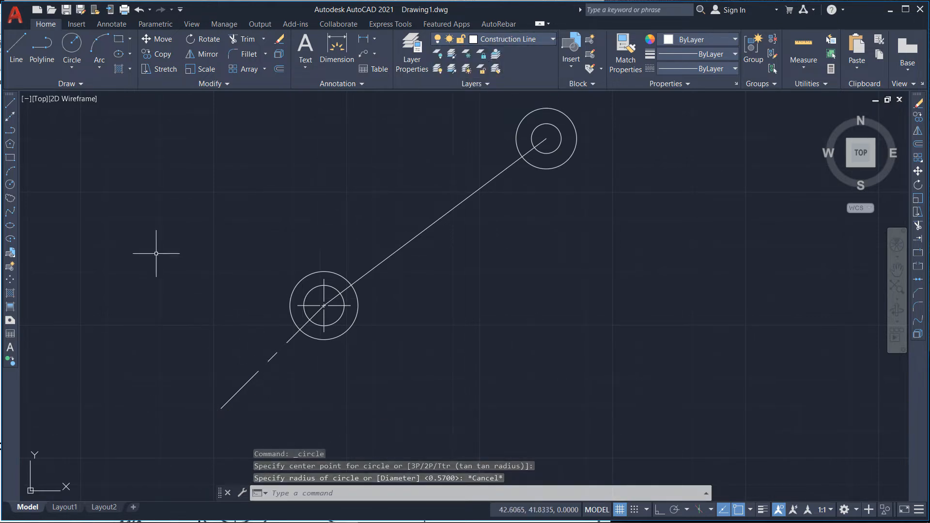
Step: Draw a 0.56 diameter circle at the lower end of the angled center line
{"action": "left_click", "coordinate": [71, 45]}
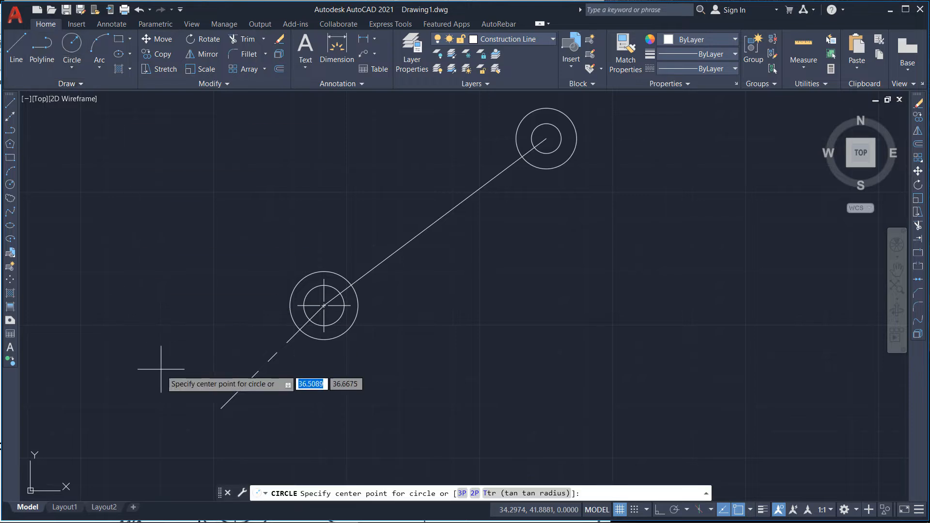
{"action": "left_click", "coordinate": [221, 408]}
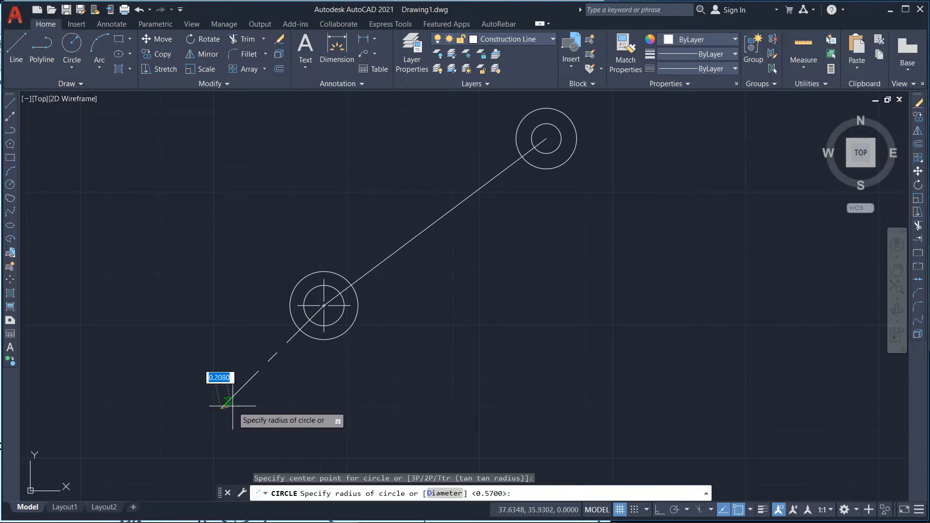
{"action": "type", "text": "d"}
{"action": "key", "text": "Return"}
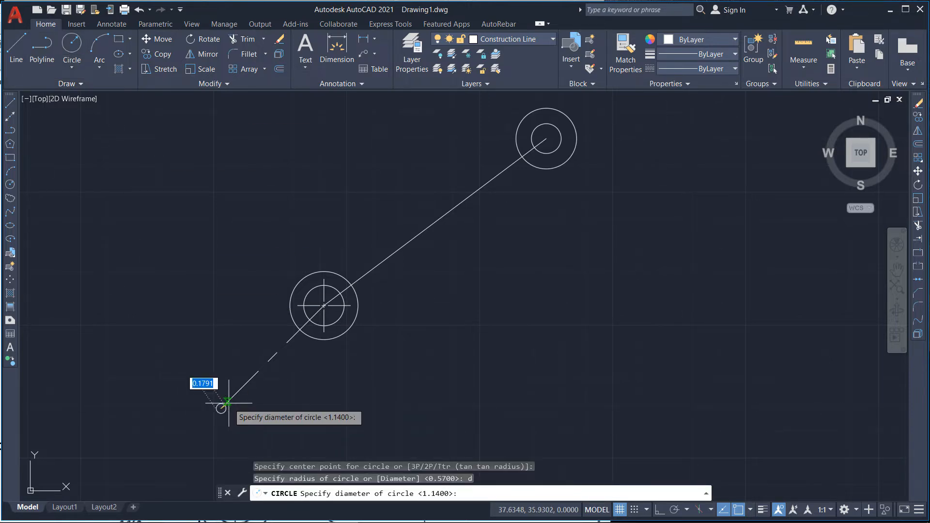
{"action": "type", "text": "0.56"}
{"action": "key", "text": "Return"}
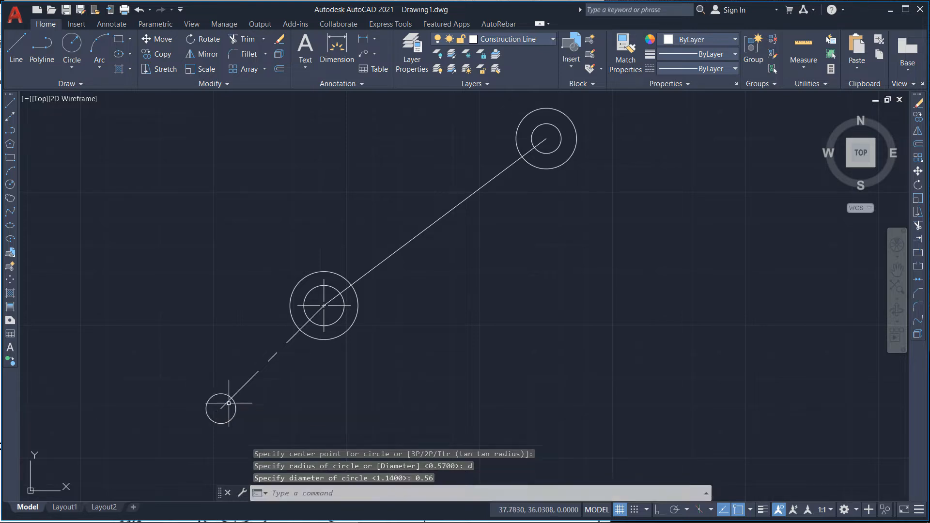
Step: Draw a 1.14 diameter circle concentric with the 0.56 circle at the center line's lower end
{"action": "left_click", "coordinate": [71, 50]}
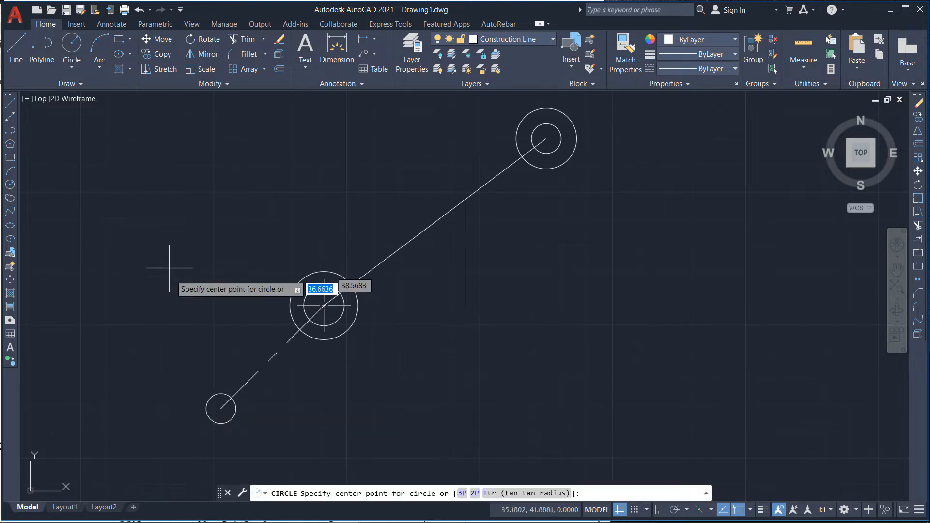
{"action": "left_click", "coordinate": [221, 409]}
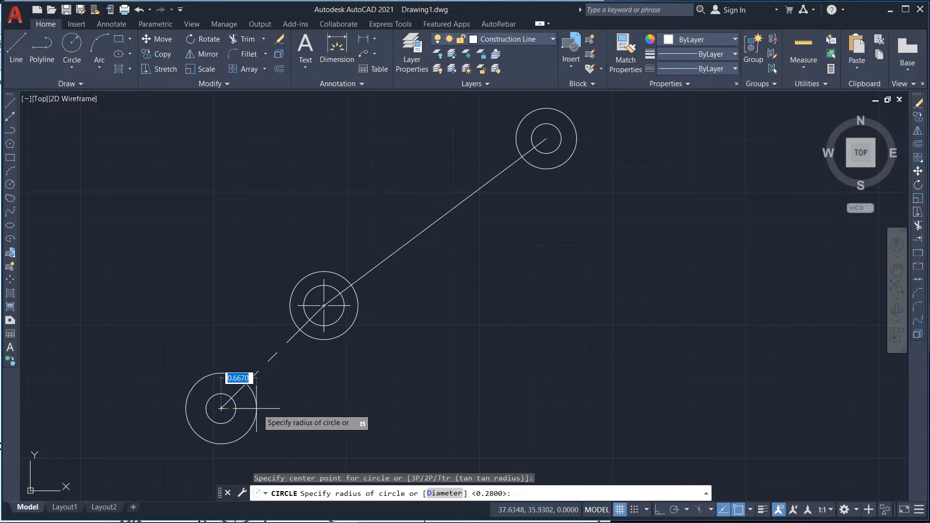
{"action": "type", "text": "d"}
{"action": "key", "text": "Return"}
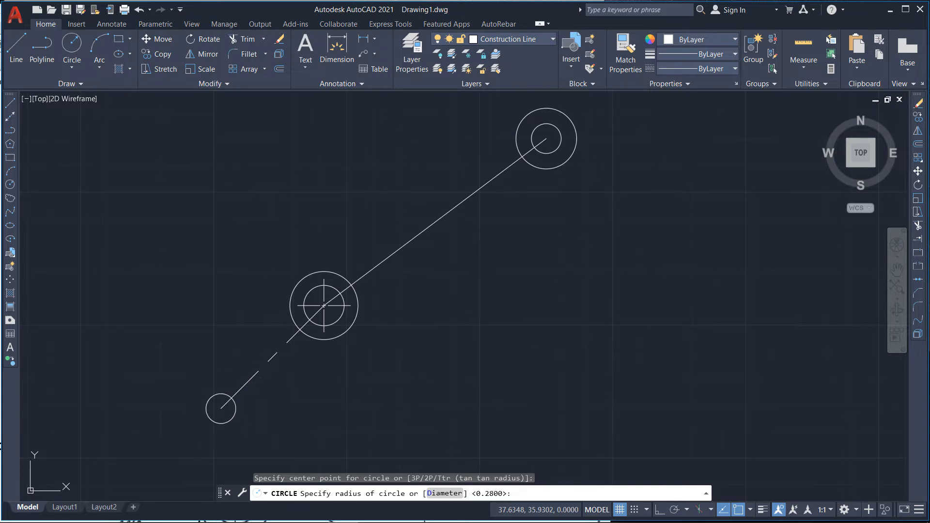
{"action": "type", "text": "1.14"}
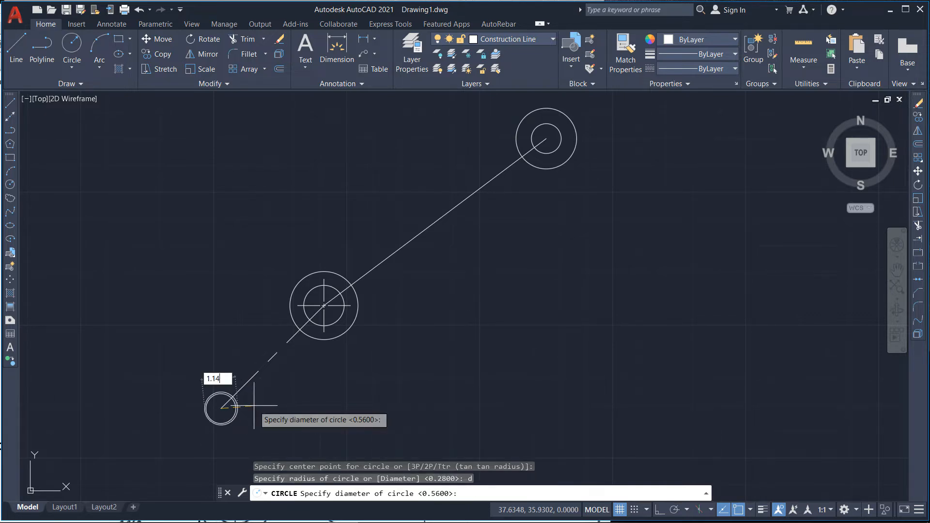
{"action": "key", "text": "Return"}
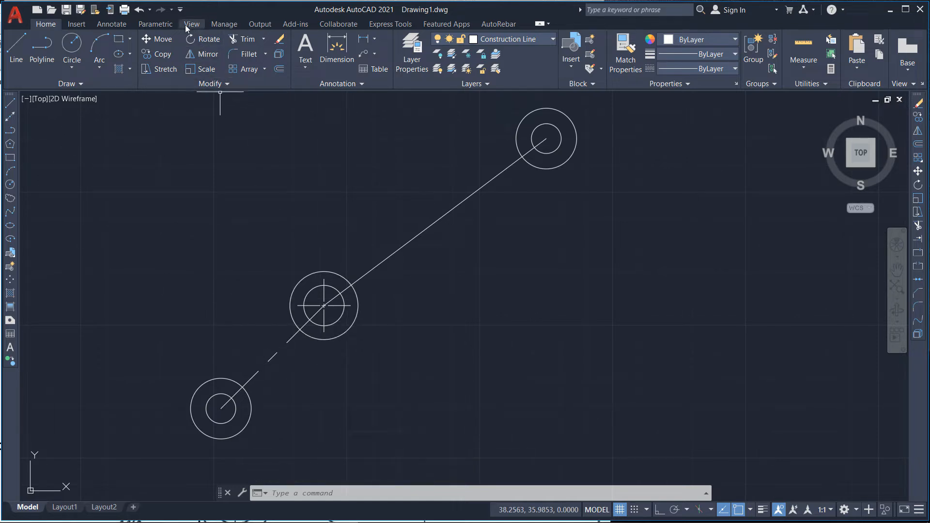
Step: Add center marks to the lower and upper circle pairs
{"action": "left_click", "coordinate": [112, 24]}
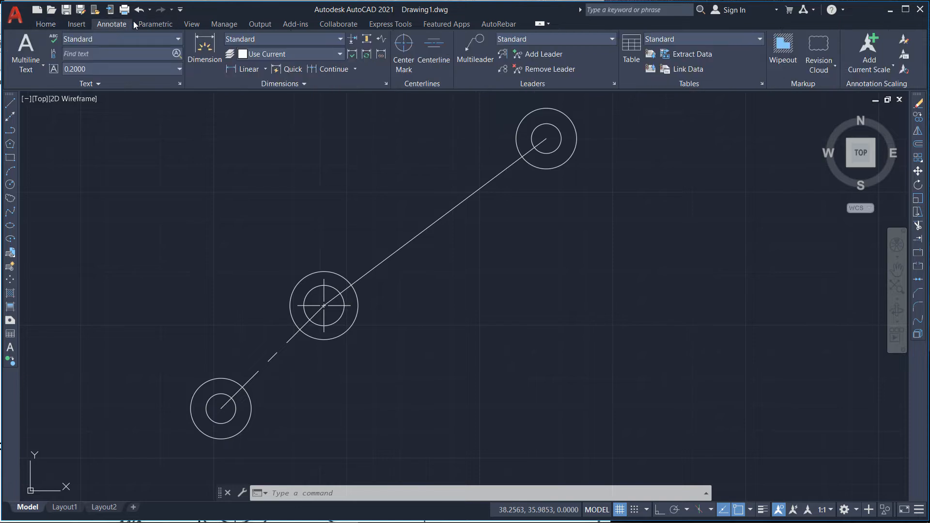
{"action": "left_click", "coordinate": [404, 53]}
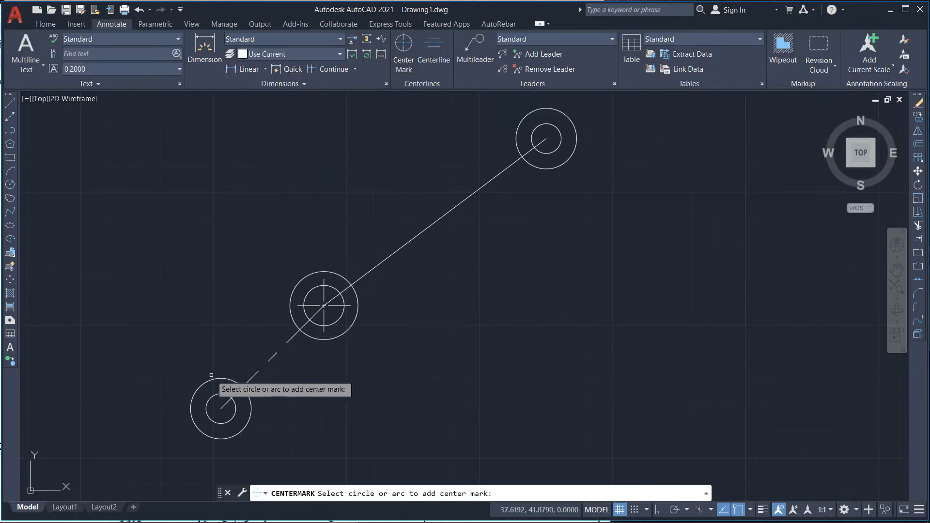
{"action": "left_click", "coordinate": [250, 414]}
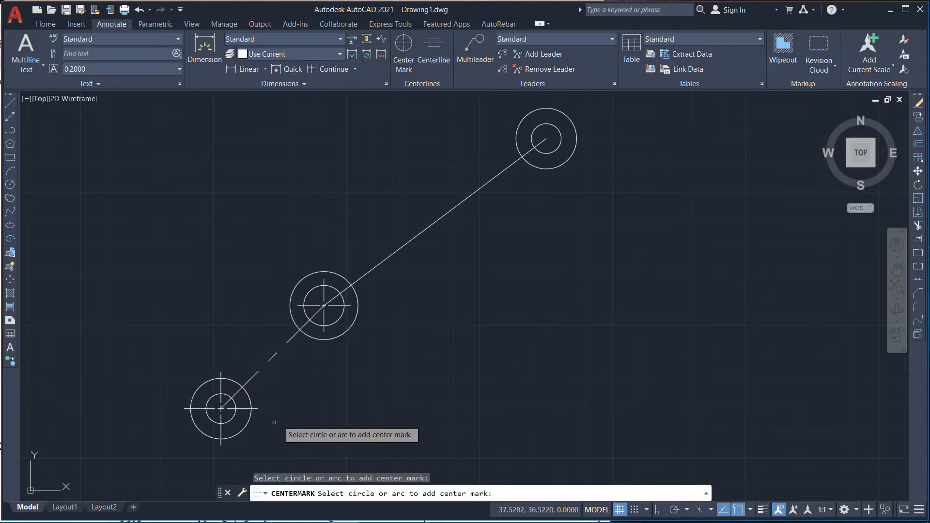
{"action": "left_click", "coordinate": [543, 108]}
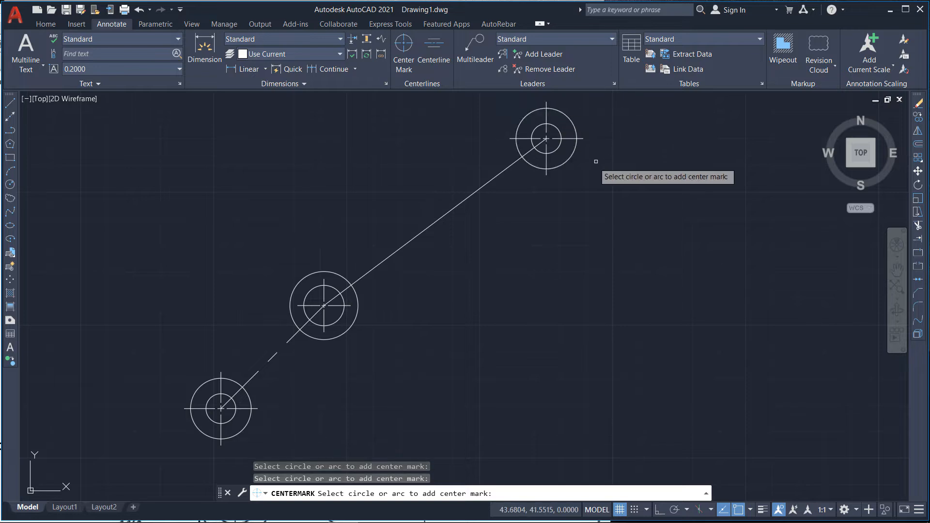
{"action": "scroll", "coordinate": [253, 242], "scroll_direction": "down", "scroll_amount": 2}
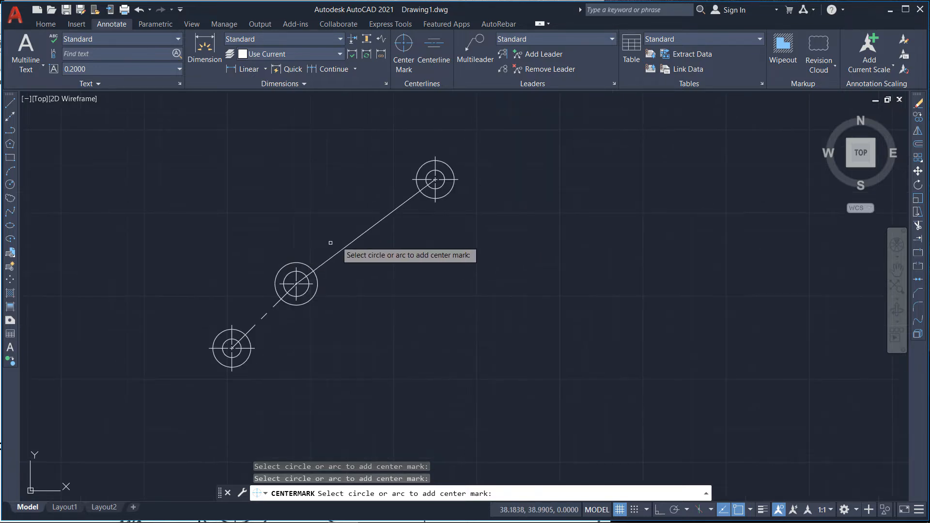
{"action": "scroll", "coordinate": [355, 228], "scroll_direction": "up", "scroll_amount": 2}
{"action": "key", "text": "Escape"}
Step: Delete the solid construction line running between the middle and upper circles
{"action": "left_click", "coordinate": [368, 245]}
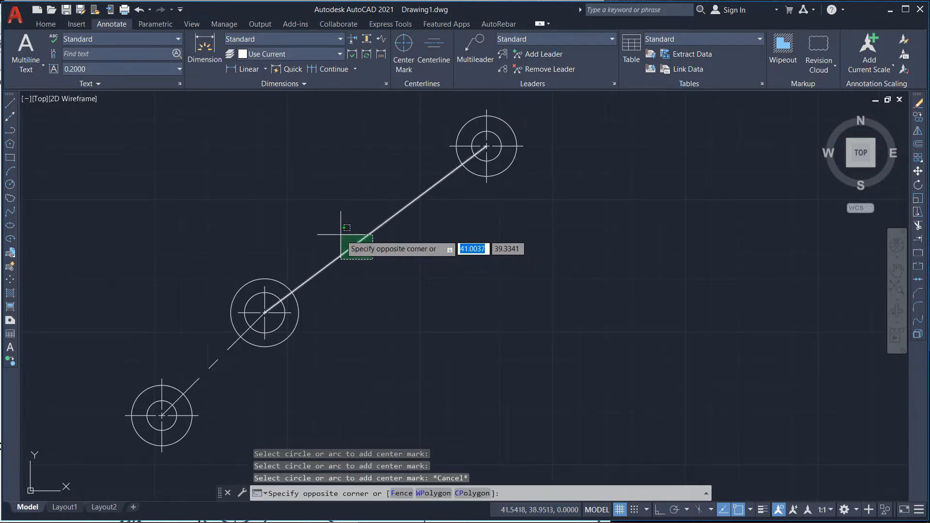
{"action": "left_click", "coordinate": [341, 235]}
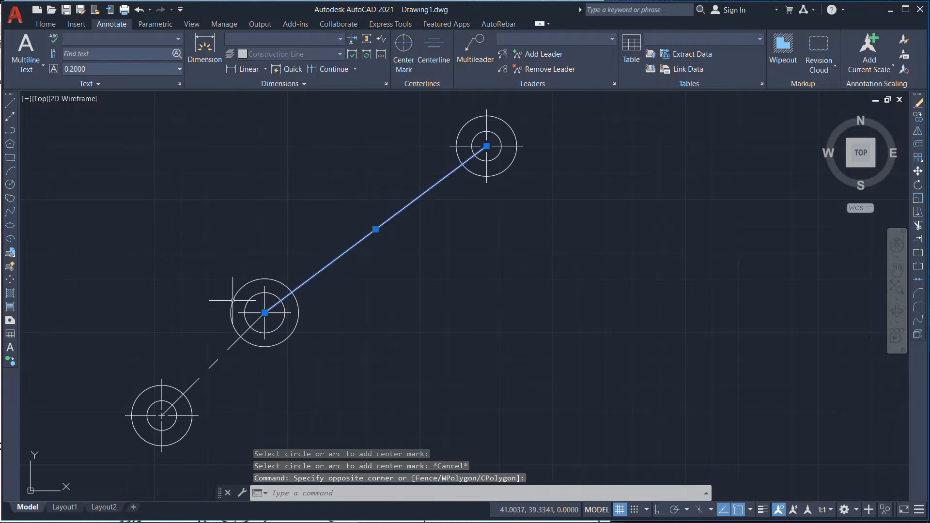
{"action": "scroll", "coordinate": [301, 307], "scroll_direction": "down", "scroll_amount": 8}
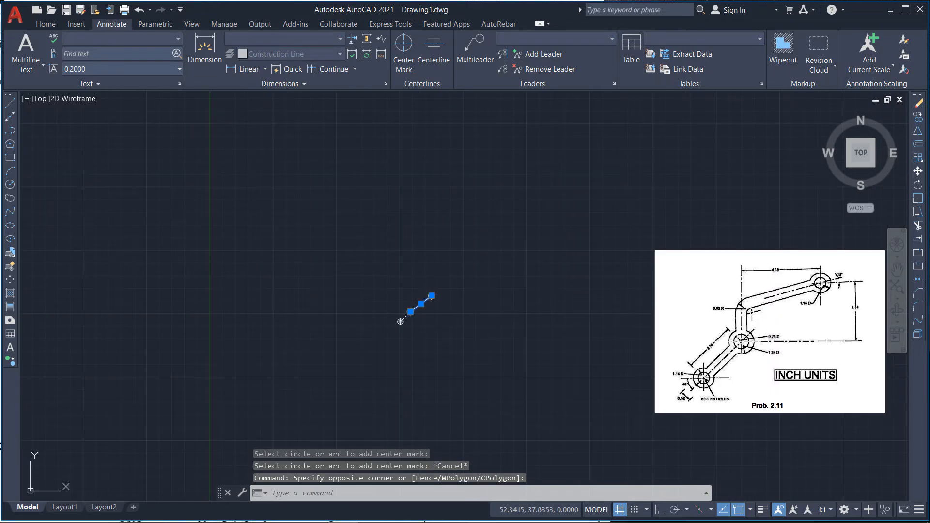
{"action": "scroll", "coordinate": [451, 298], "scroll_direction": "up", "scroll_amount": 6}
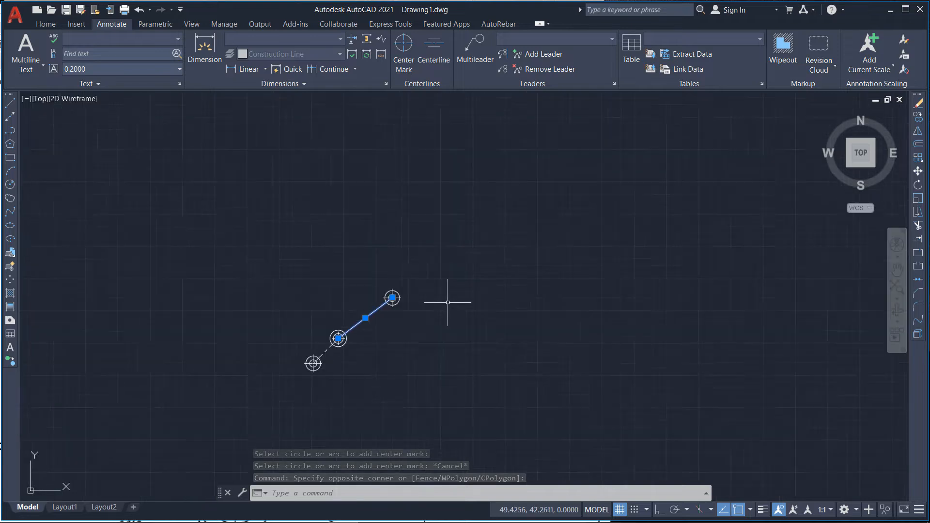
{"action": "key", "text": "Delete"}
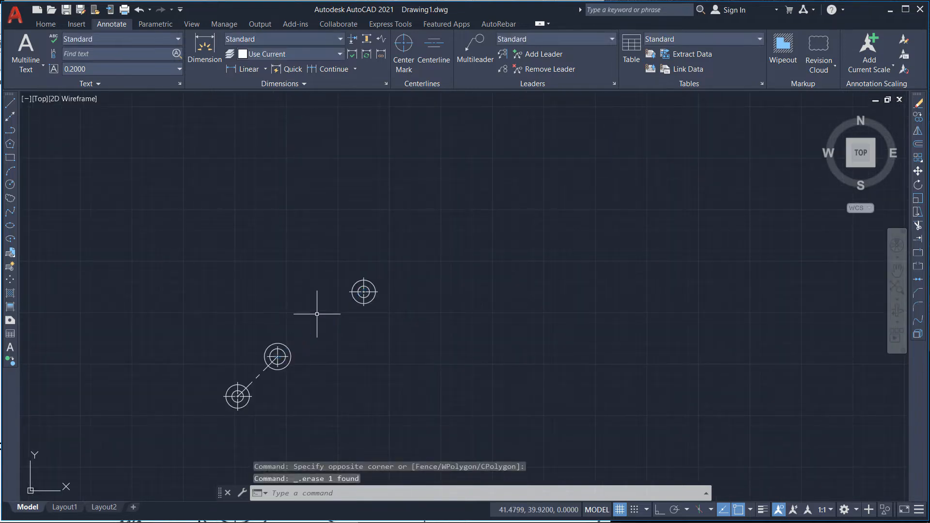
Step: Zoom in on the pasted reference image to examine the lower arm's dimensions
{"action": "scroll", "coordinate": [310, 312], "scroll_direction": "up", "scroll_amount": 4}
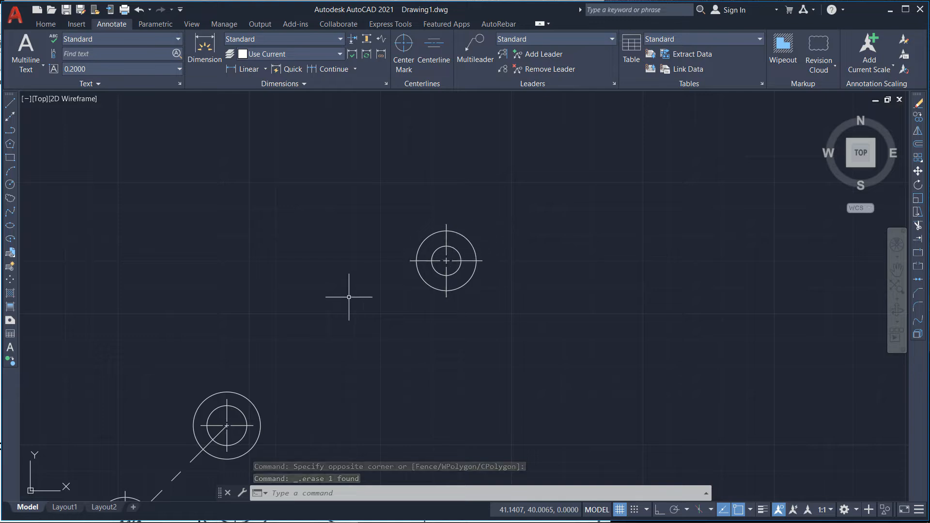
{"action": "scroll", "coordinate": [498, 167], "scroll_direction": "down", "scroll_amount": 4}
{"action": "scroll", "coordinate": [416, 260], "scroll_direction": "up", "scroll_amount": 2}
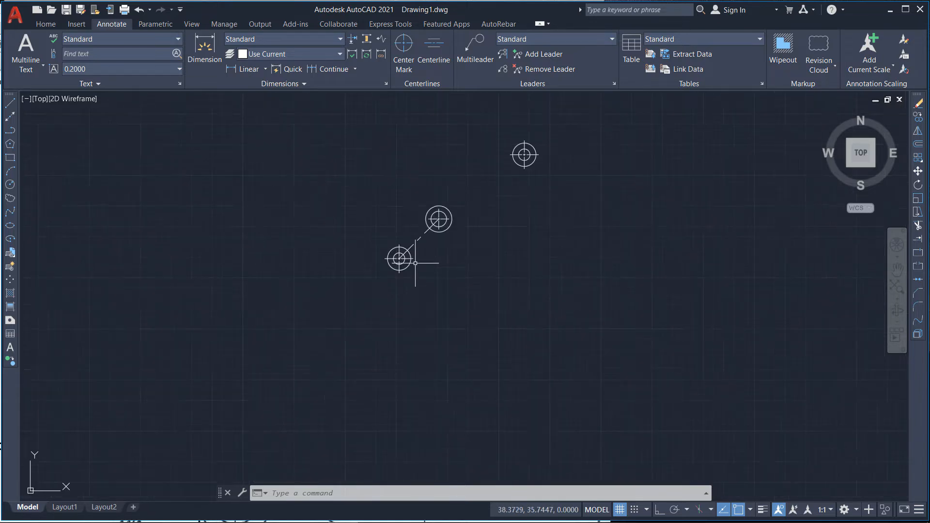
{"action": "scroll", "coordinate": [321, 270], "scroll_direction": "down", "scroll_amount": 2}
{"action": "scroll", "coordinate": [326, 270], "scroll_direction": "up", "scroll_amount": 5}
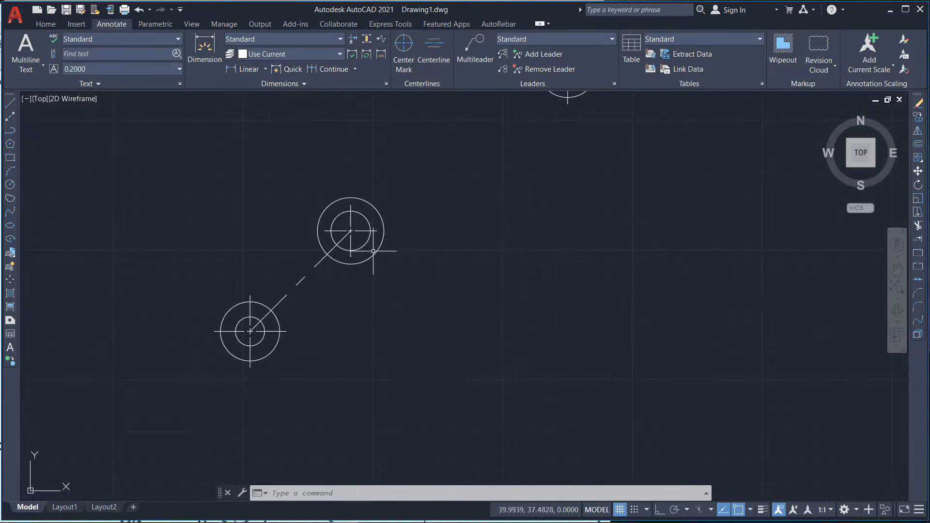
{"action": "scroll", "coordinate": [258, 295], "scroll_direction": "down", "scroll_amount": 10}
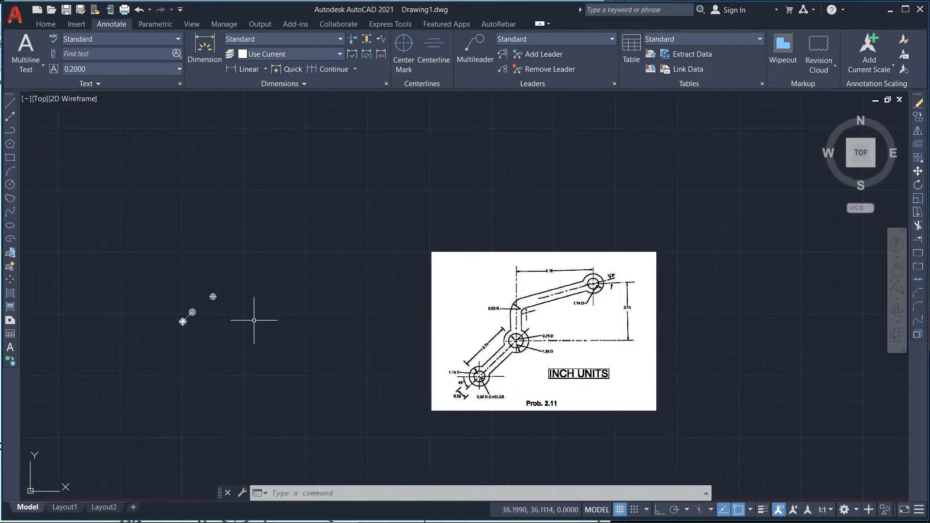
{"action": "scroll", "coordinate": [502, 356], "scroll_direction": "up", "scroll_amount": 4}
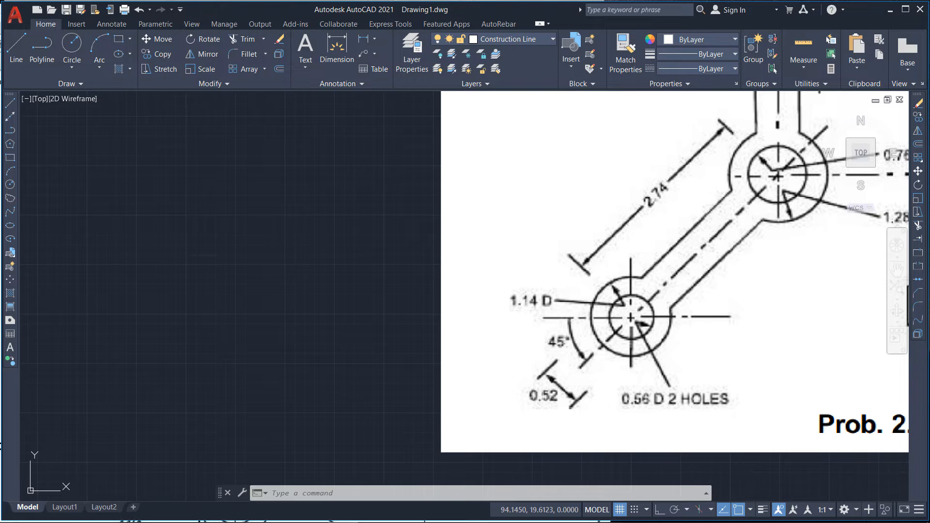
{"action": "scroll", "coordinate": [597, 387], "scroll_direction": "down", "scroll_amount": 4}
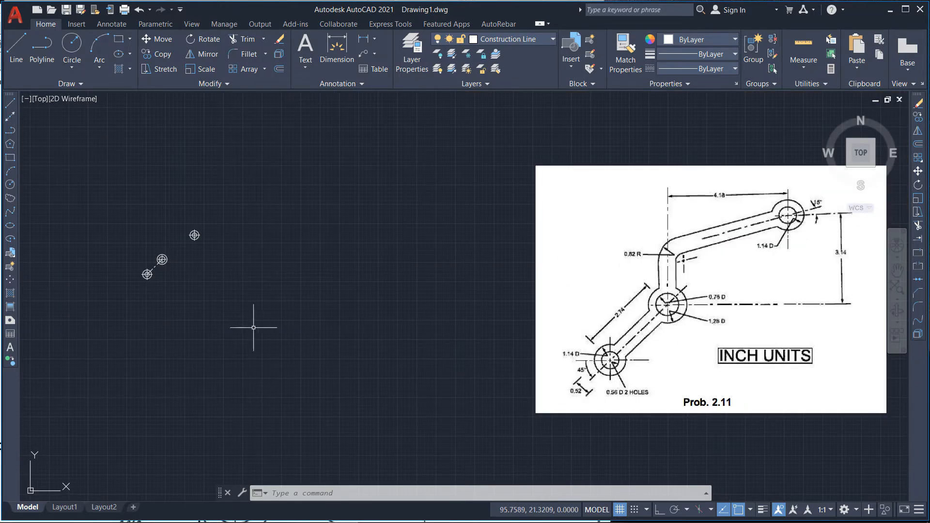
{"action": "scroll", "coordinate": [174, 228], "scroll_direction": "up", "scroll_amount": 10}
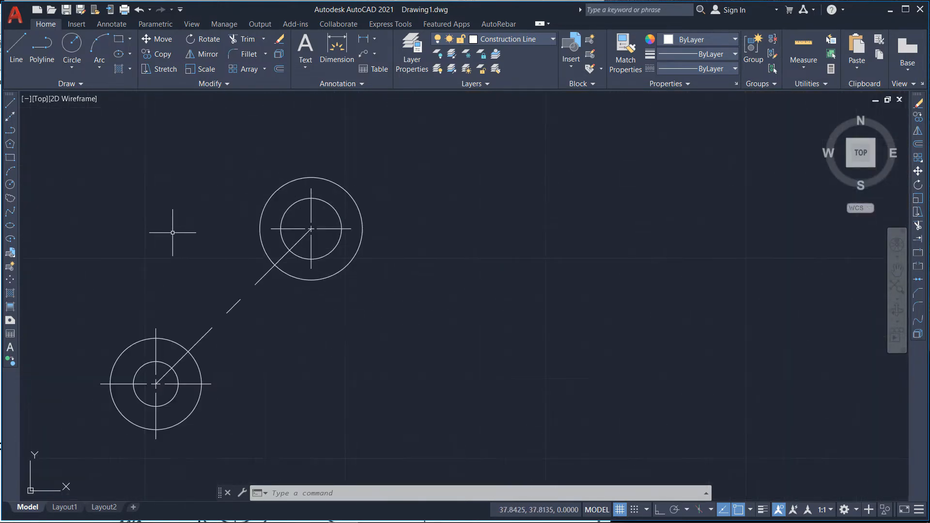
Step: Offset the lower 225° center line by 0.26 to its lower-right side
{"action": "left_click", "coordinate": [279, 72]}
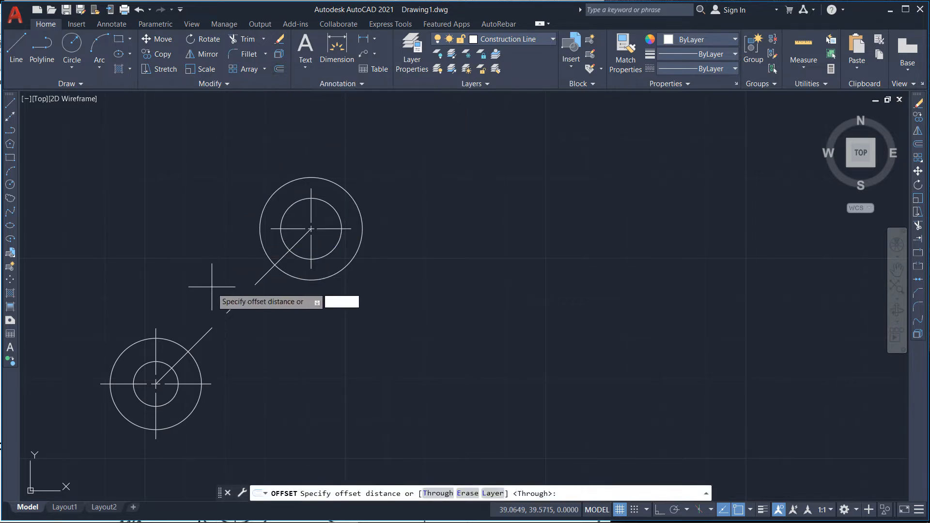
{"action": "left_click", "coordinate": [234, 306]}
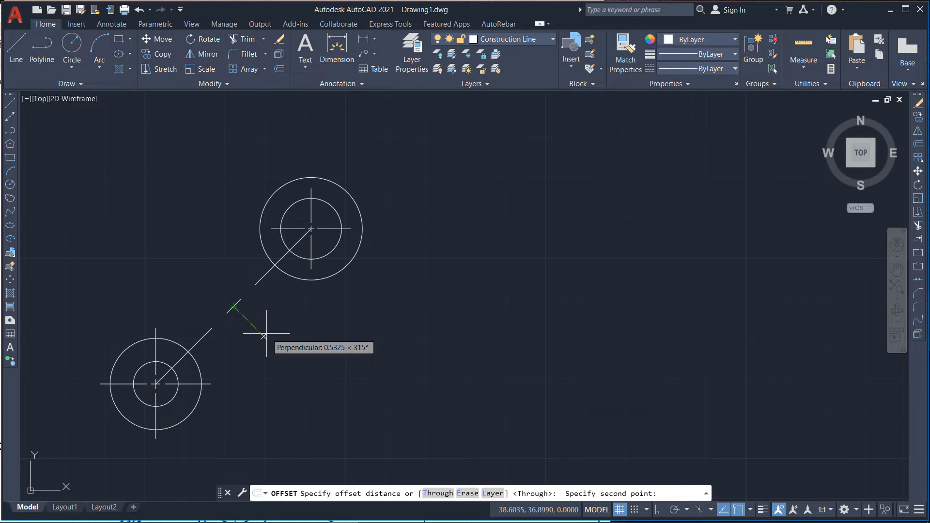
{"action": "type", "text": "0.26"}
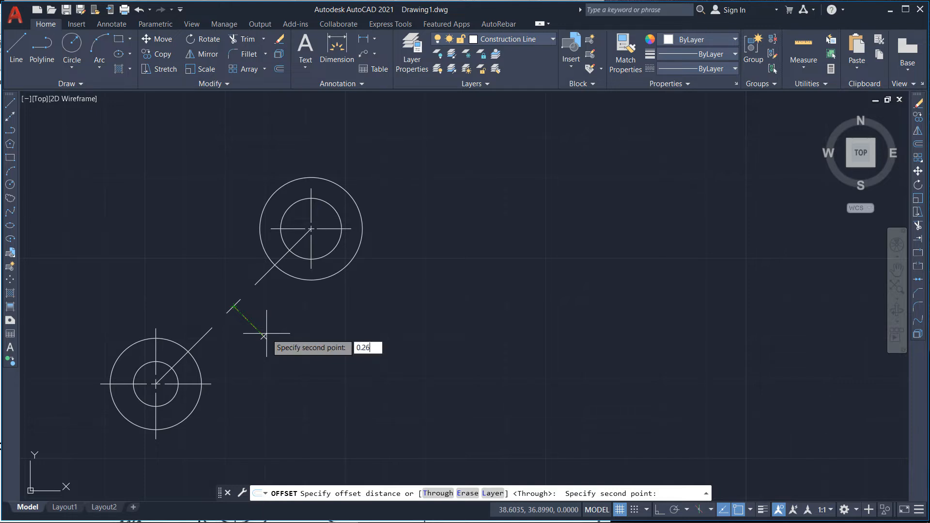
{"action": "key", "text": "Return"}
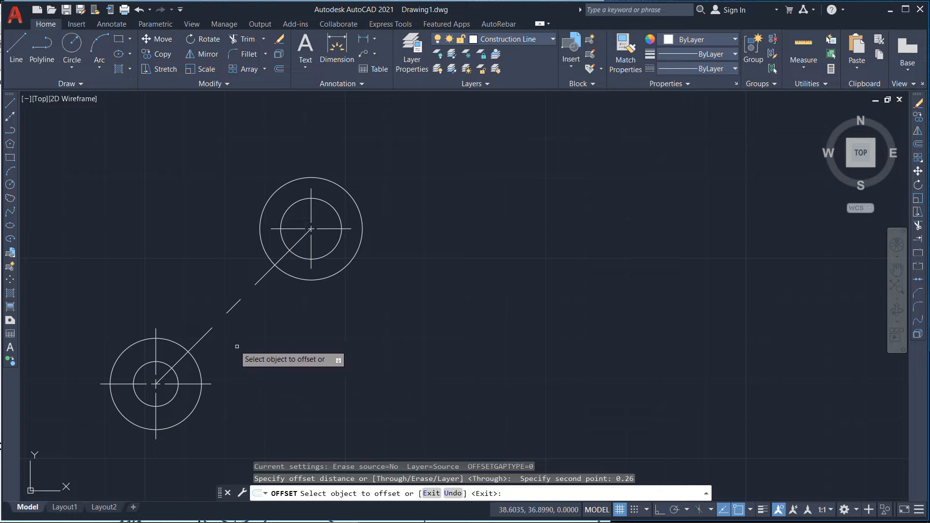
{"action": "left_click", "coordinate": [228, 312]}
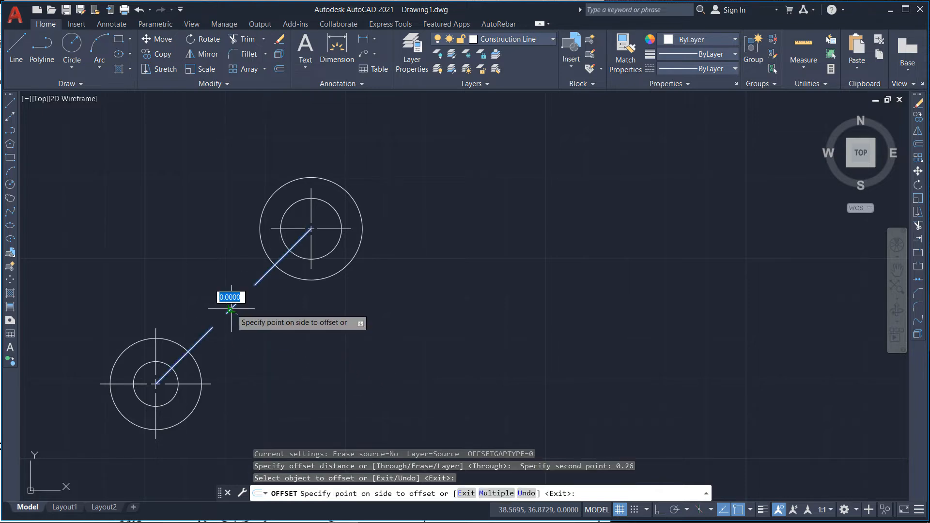
{"action": "left_click", "coordinate": [227, 310]}
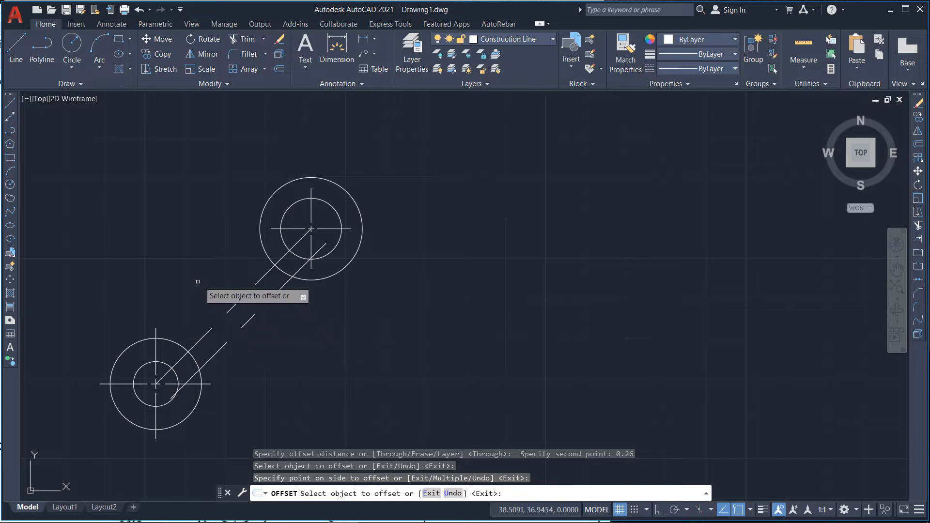
{"action": "key", "text": "Return"}
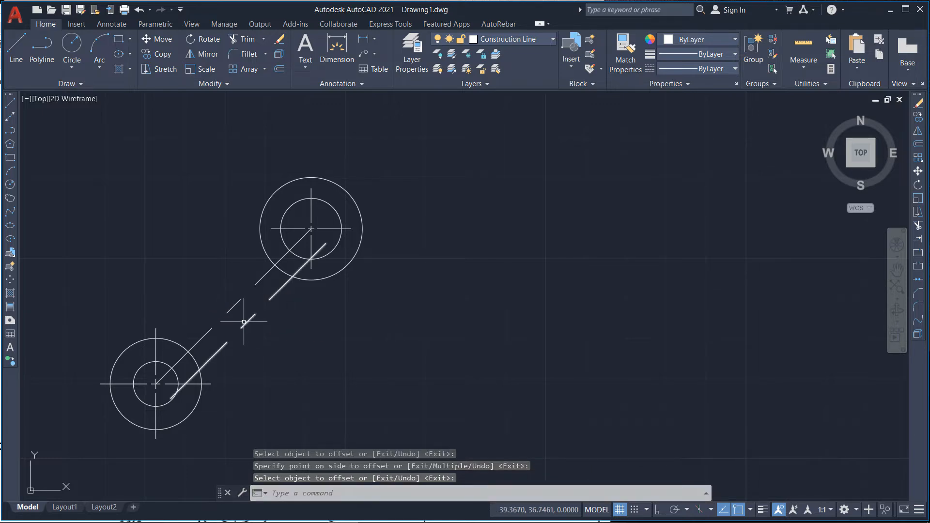
Step: Offset the center line by 0.26 to its upper-left side as well
{"action": "key", "text": "Return"}
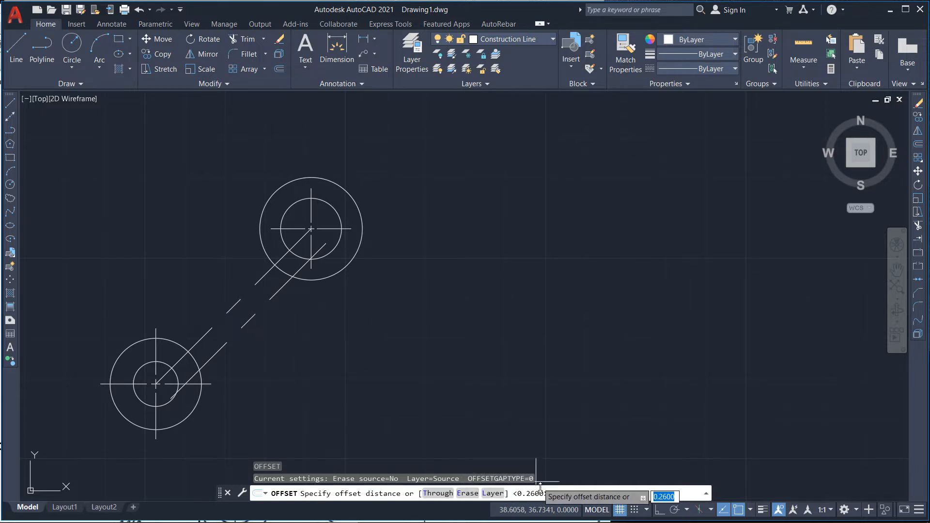
{"action": "key", "text": "Return"}
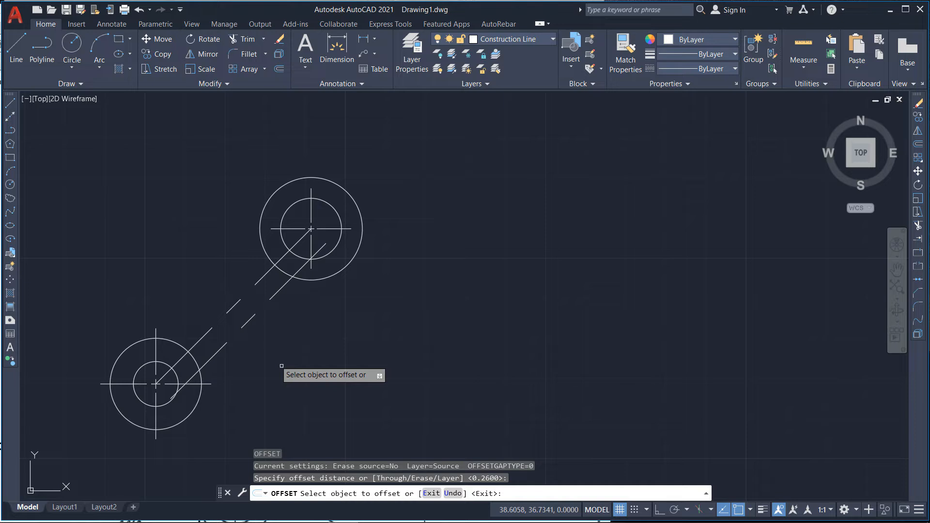
{"action": "left_click", "coordinate": [232, 307]}
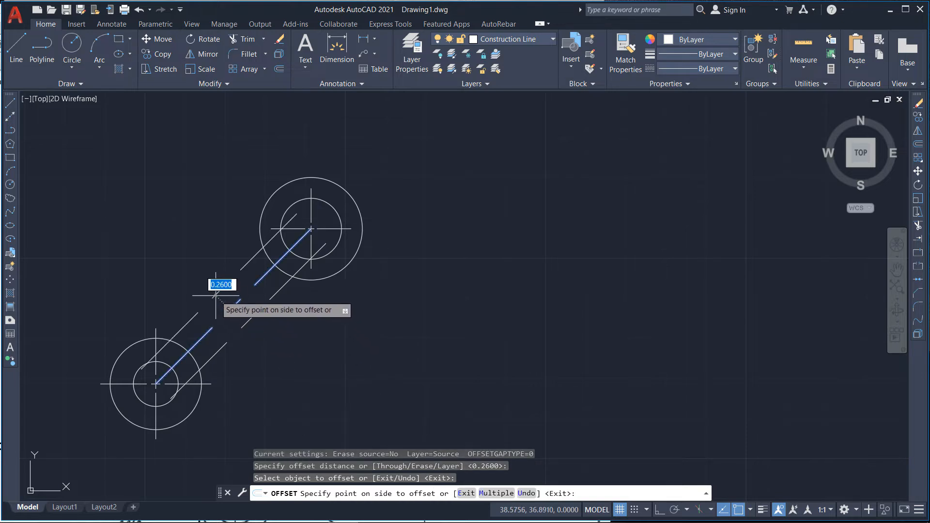
{"action": "left_click", "coordinate": [211, 294]}
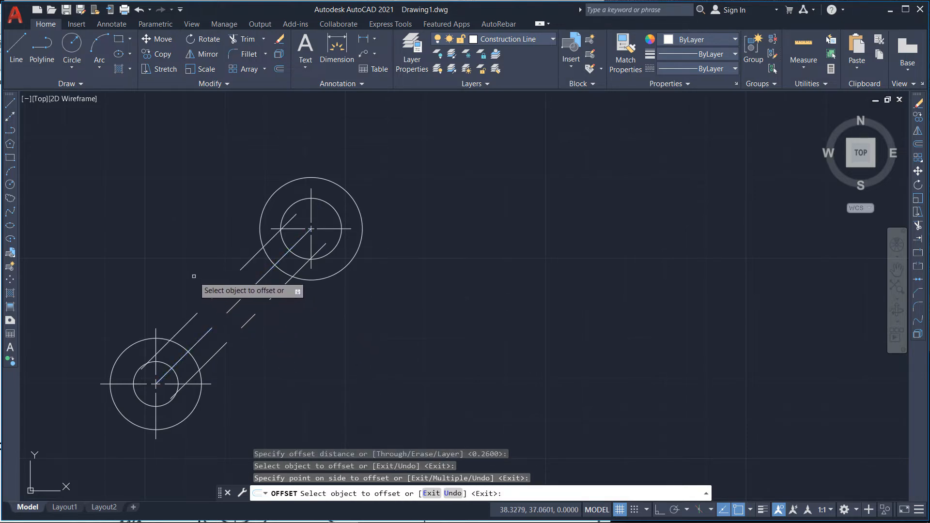
{"action": "key", "text": "Return"}
Step: Move both offset arm lines onto the Construction Line layer
{"action": "left_click", "coordinate": [220, 288]}
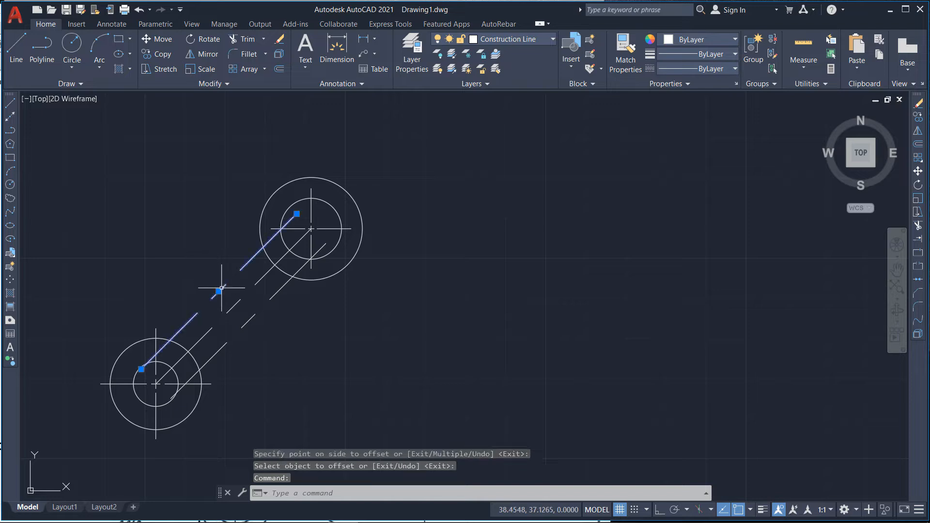
{"action": "left_click", "coordinate": [260, 310]}
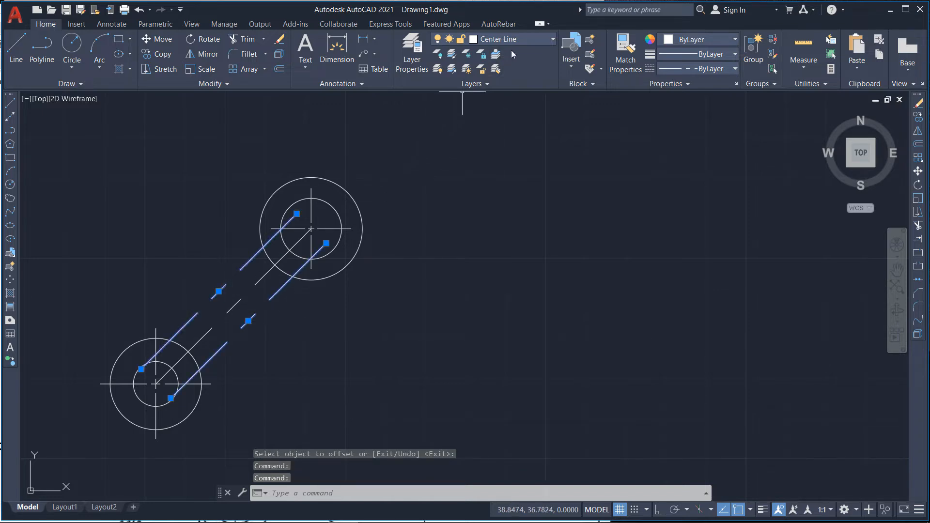
{"action": "left_click", "coordinate": [519, 39]}
{"action": "left_click", "coordinate": [509, 83]}
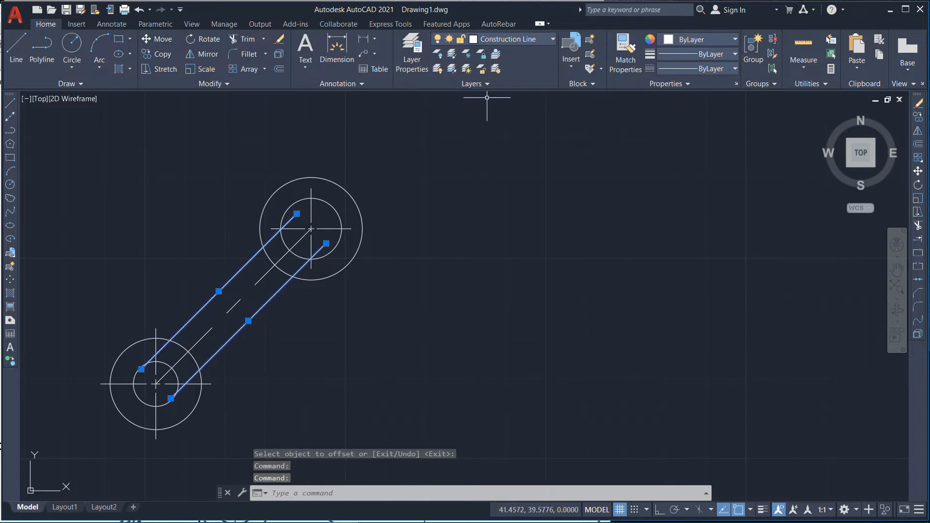
{"action": "key", "text": "Escape"}
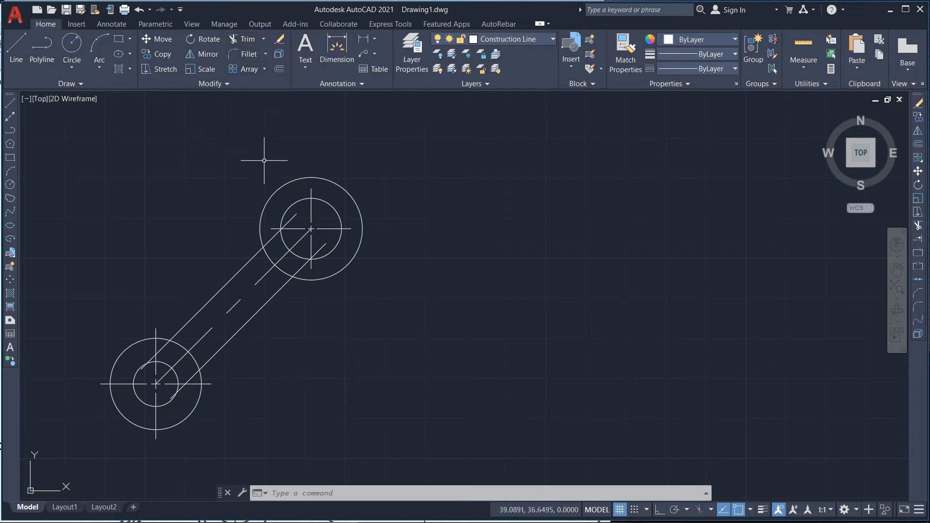
{"action": "type", "text": "TR"}
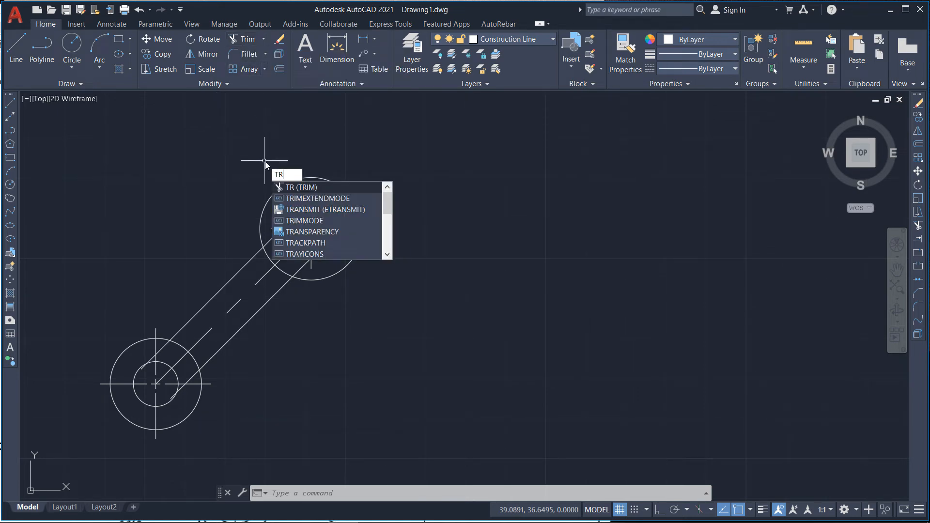
{"action": "key", "text": "Return"}
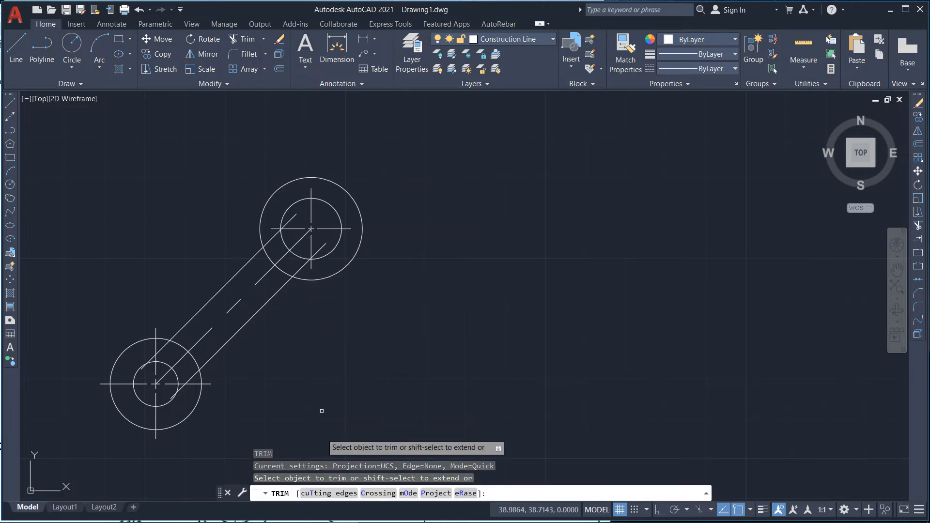
{"action": "key", "text": "Escape"}
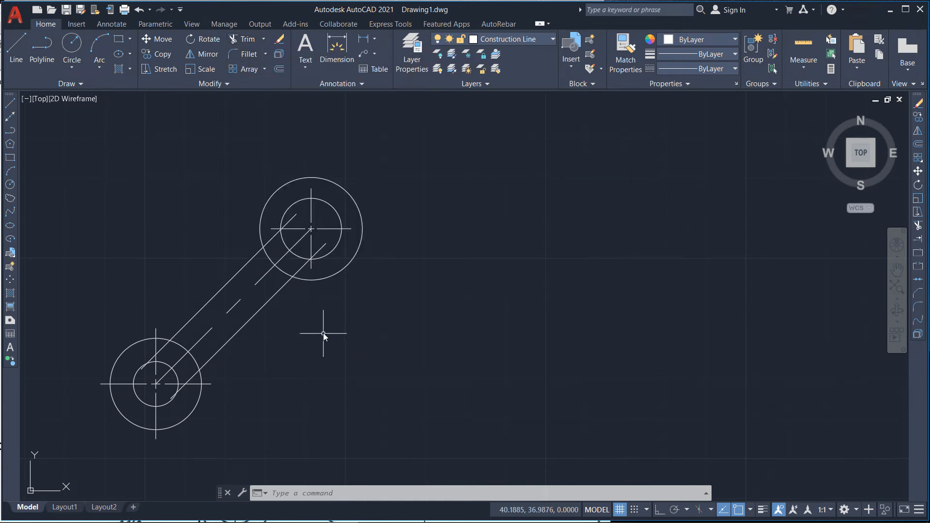
Step: Trim the arm's edge lines back where they extend inside the upper outer circle
{"action": "type", "text": "TR"}
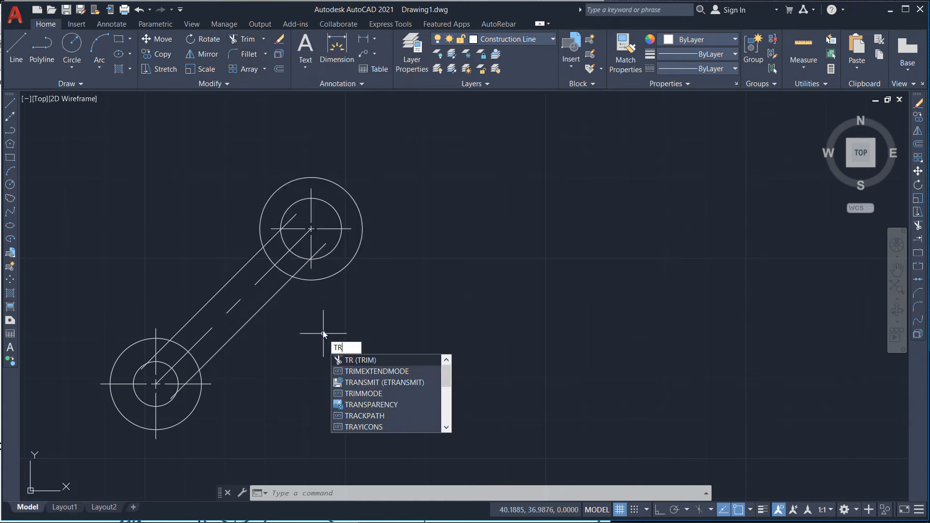
{"action": "key", "text": "Return"}
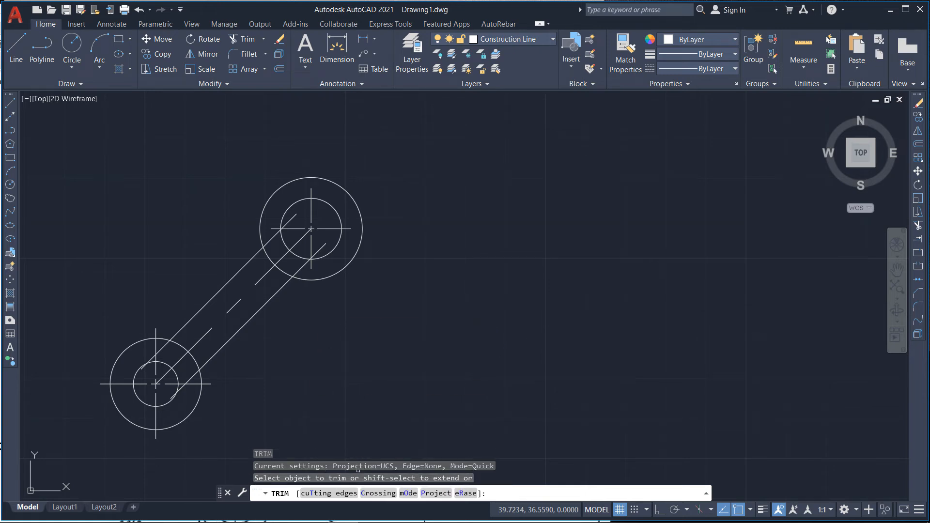
{"action": "left_click", "coordinate": [362, 417]}
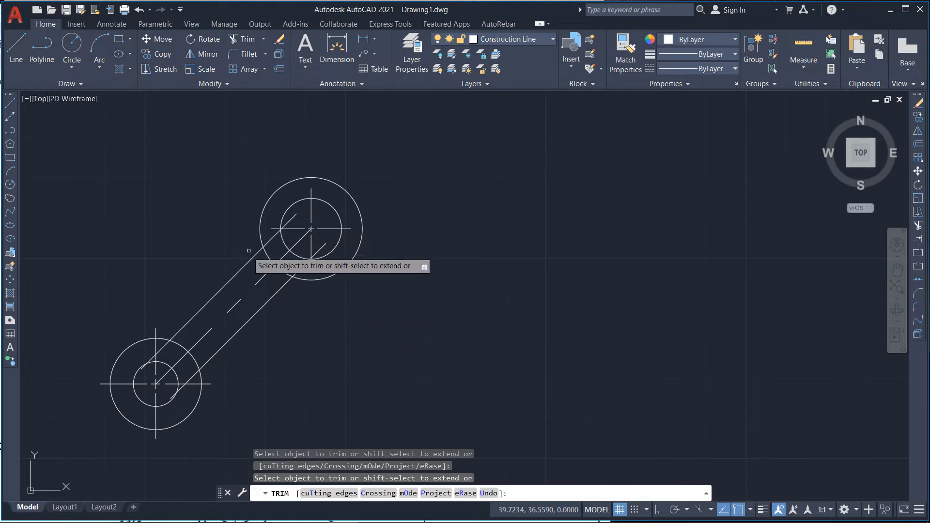
{"action": "scroll", "coordinate": [255, 251], "scroll_direction": "up", "scroll_amount": 4}
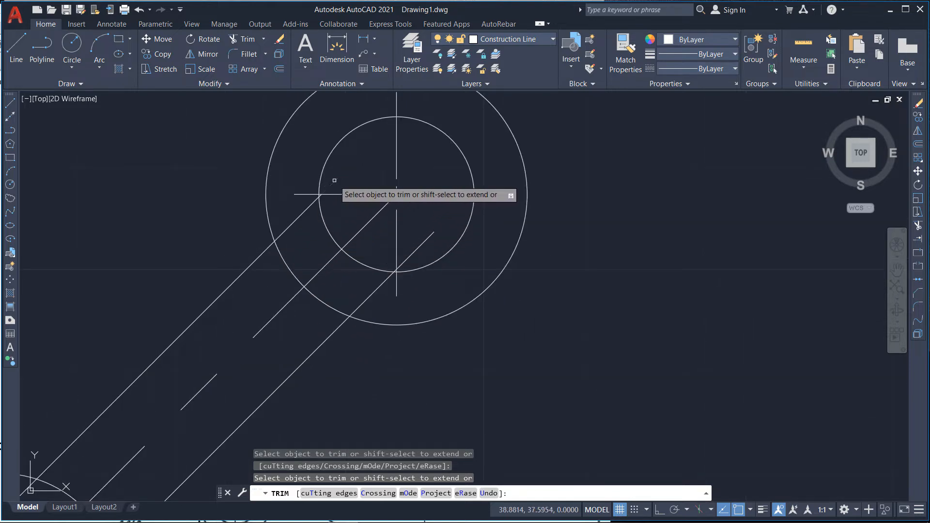
{"action": "scroll", "coordinate": [319, 211], "scroll_direction": "up", "scroll_amount": 4}
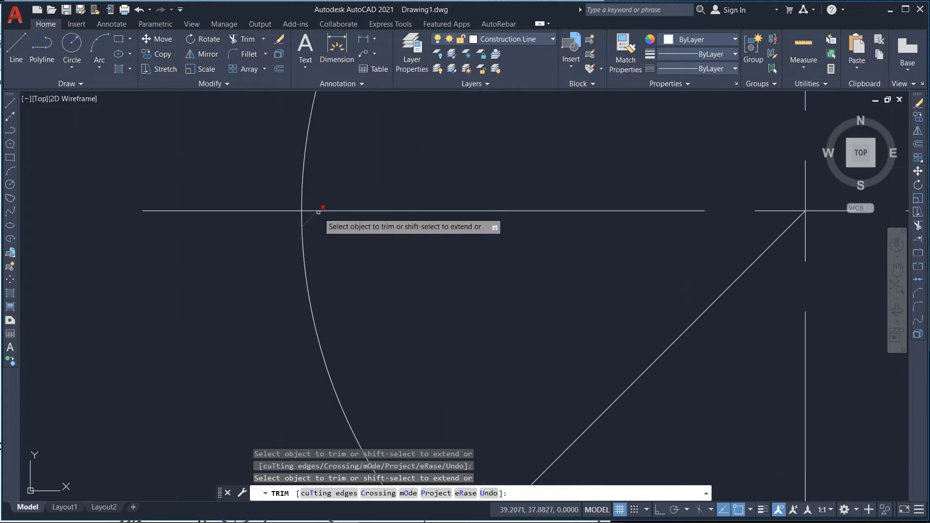
{"action": "scroll", "coordinate": [315, 183], "scroll_direction": "down", "scroll_amount": 4}
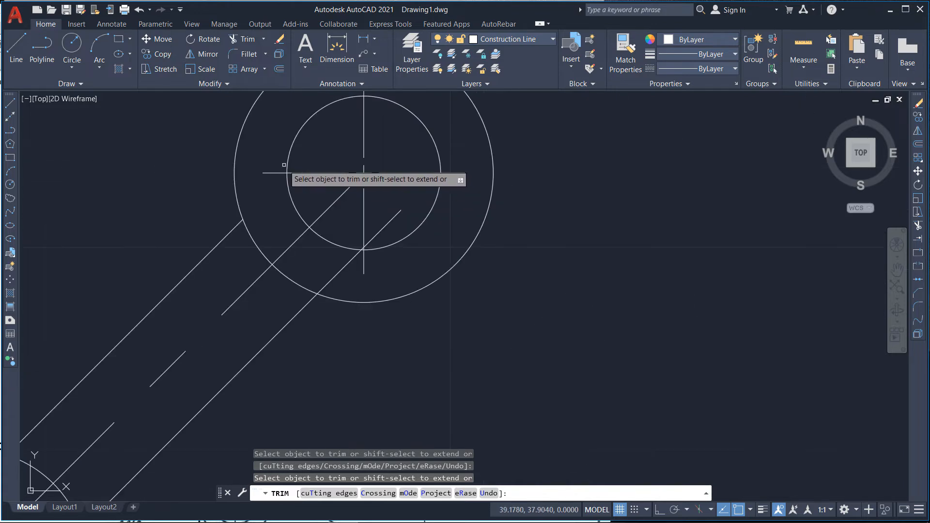
{"action": "left_click", "coordinate": [383, 228]}
{"action": "left_click", "coordinate": [343, 269]}
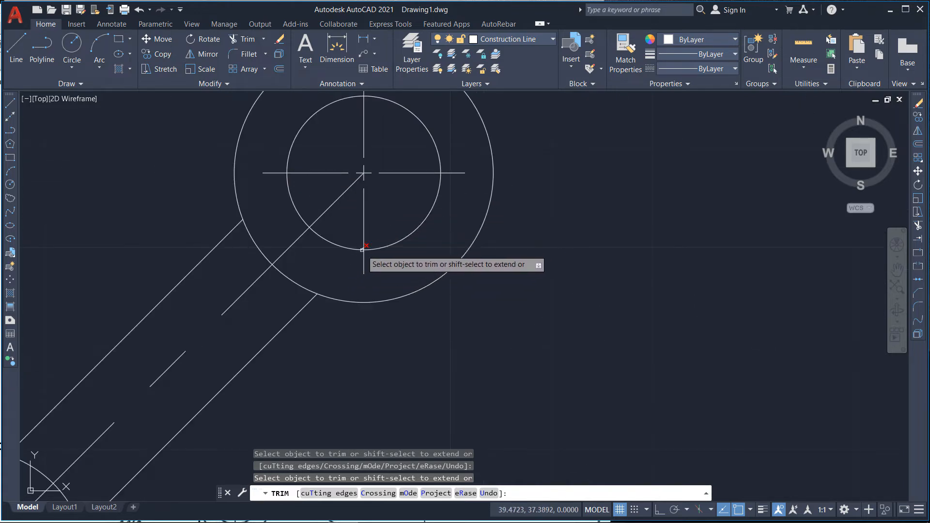
{"action": "scroll", "coordinate": [365, 244], "scroll_direction": "up", "scroll_amount": 4}
{"action": "scroll", "coordinate": [366, 239], "scroll_direction": "down", "scroll_amount": 6}
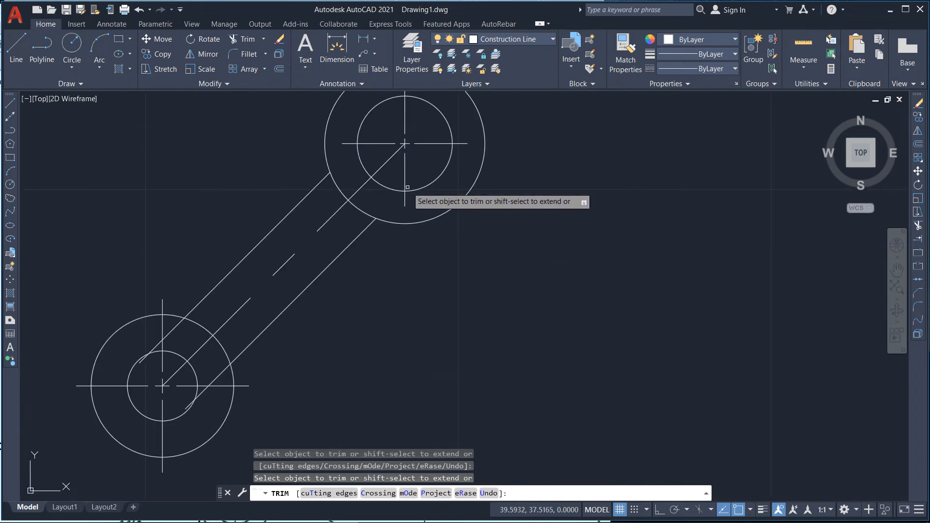
{"action": "scroll", "coordinate": [191, 396], "scroll_direction": "up", "scroll_amount": 4}
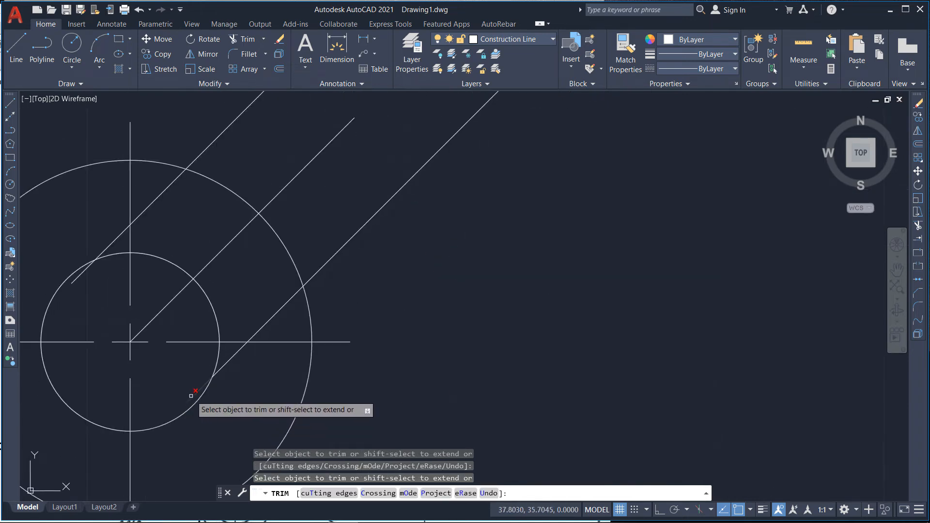
Step: Trim the arm lines and the outer circle arc inside the lower boss so the arm joins it
{"action": "left_click", "coordinate": [192, 396]}
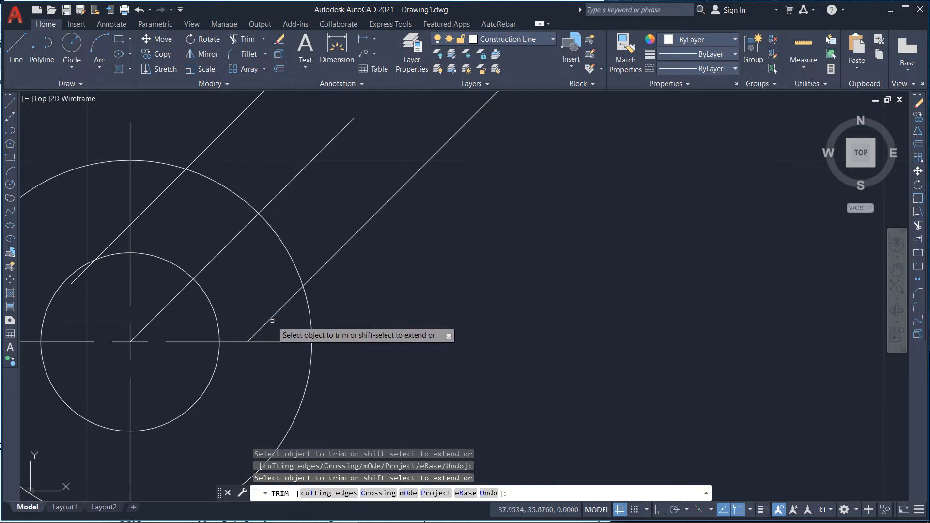
{"action": "left_click_drag", "start_coordinate": [273, 321], "coordinate": [264, 314]}
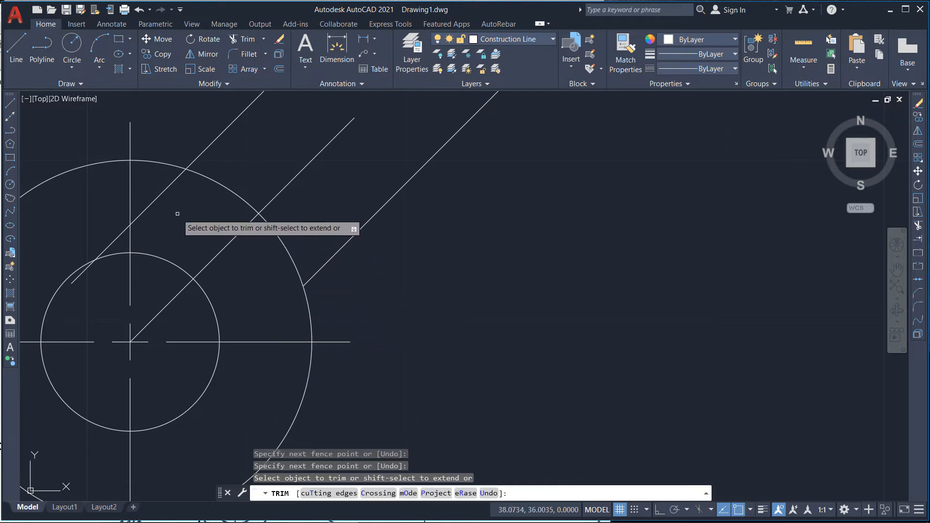
{"action": "left_click_drag", "start_coordinate": [177, 213], "coordinate": [161, 193]}
{"action": "left_click", "coordinate": [119, 236]}
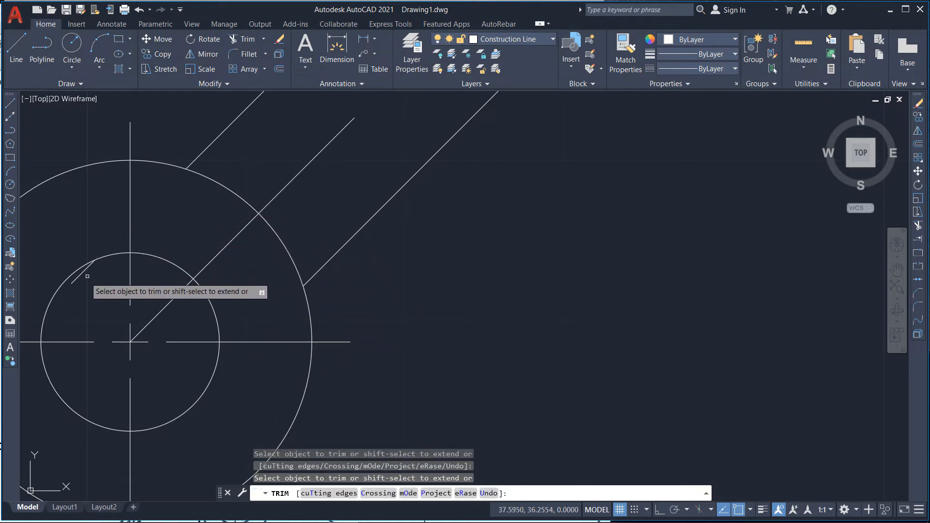
{"action": "left_click", "coordinate": [79, 275]}
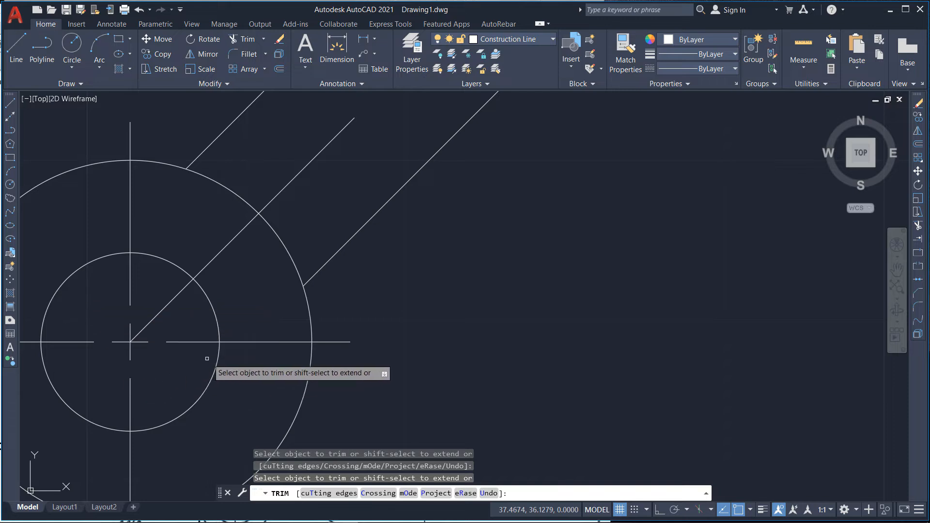
{"action": "scroll", "coordinate": [204, 361], "scroll_direction": "down", "scroll_amount": 4}
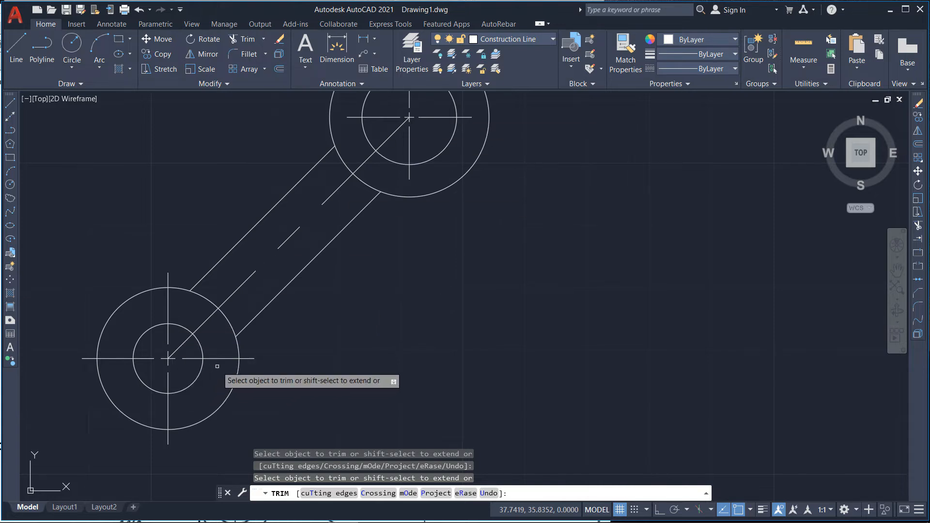
{"action": "scroll", "coordinate": [127, 346], "scroll_direction": "down", "scroll_amount": 8}
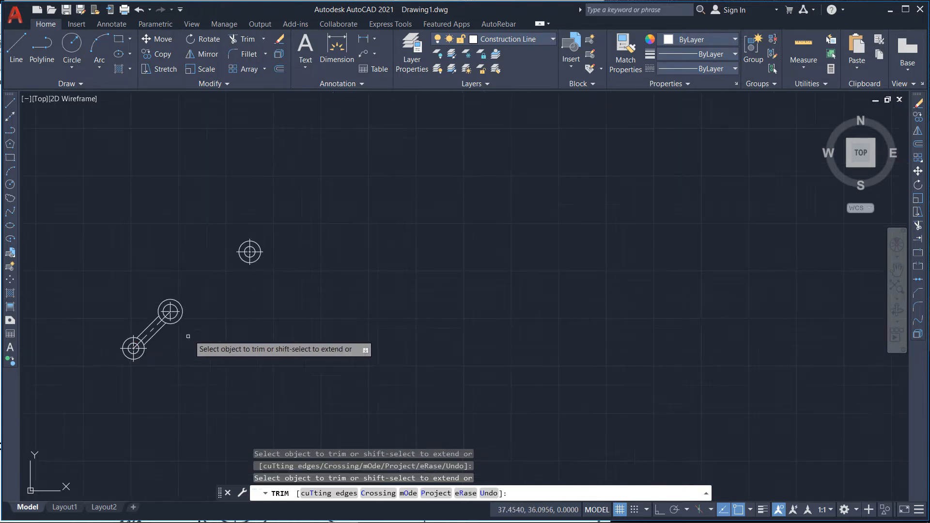
{"action": "scroll", "coordinate": [229, 296], "scroll_direction": "down", "scroll_amount": 4}
Step: Trim the upper outer circle's arc between the two arm lines and exit Trim
{"action": "scroll", "coordinate": [640, 390], "scroll_direction": "up", "scroll_amount": 6}
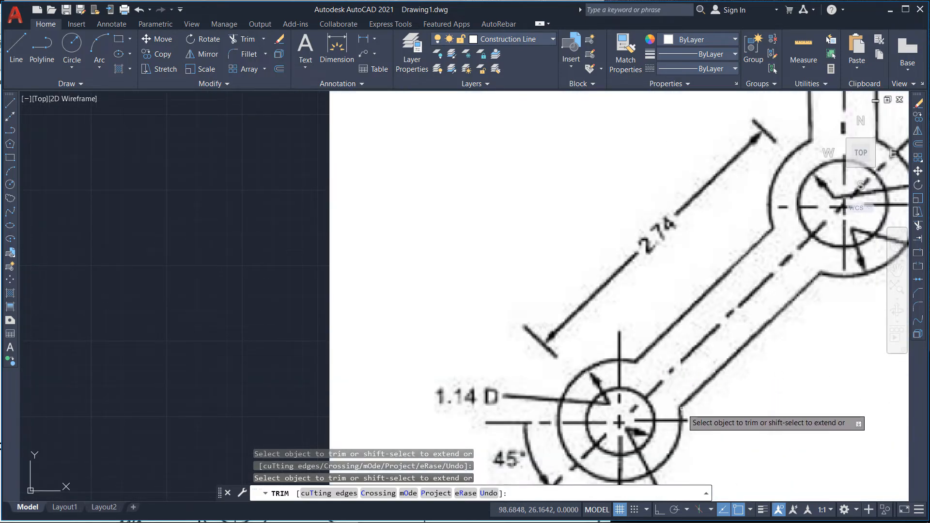
{"action": "scroll", "coordinate": [678, 349], "scroll_direction": "down", "scroll_amount": 5}
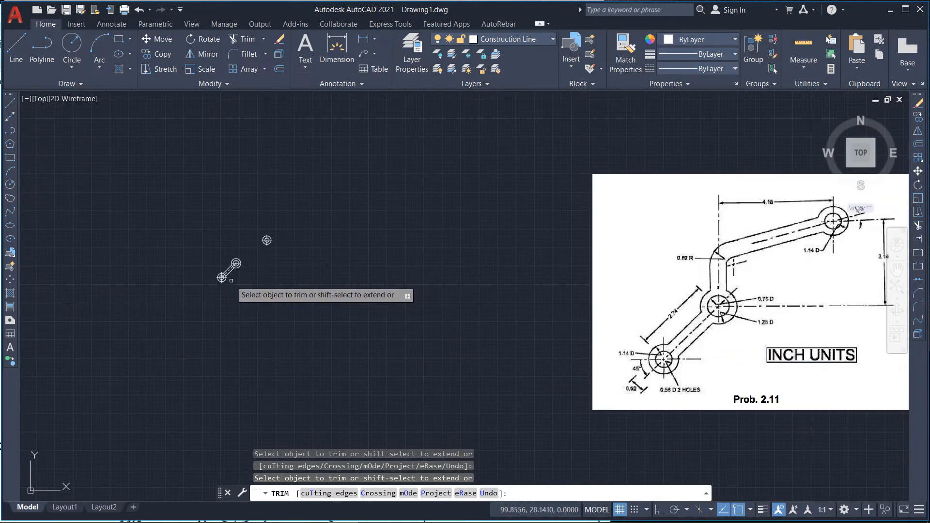
{"action": "scroll", "coordinate": [230, 281], "scroll_direction": "up", "scroll_amount": 8}
{"action": "left_click", "coordinate": [257, 243]}
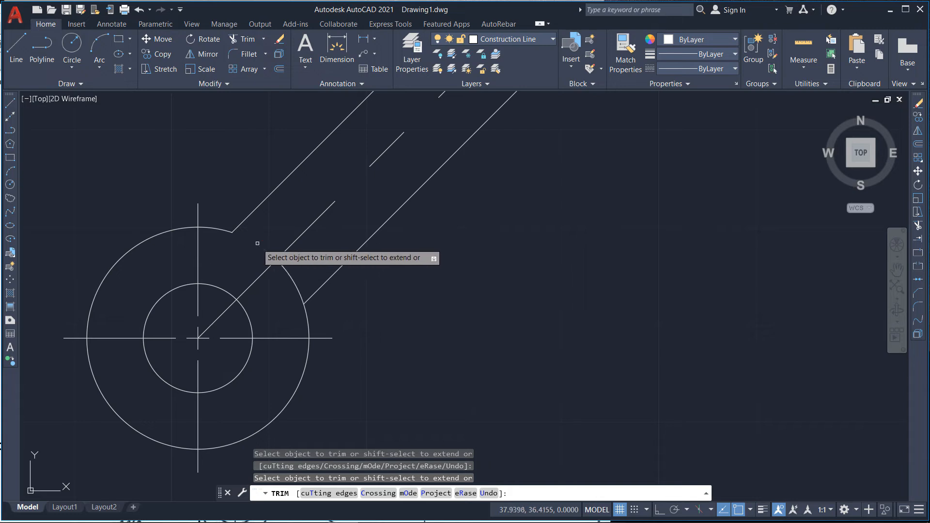
{"action": "scroll", "coordinate": [194, 325], "scroll_direction": "down", "scroll_amount": 6}
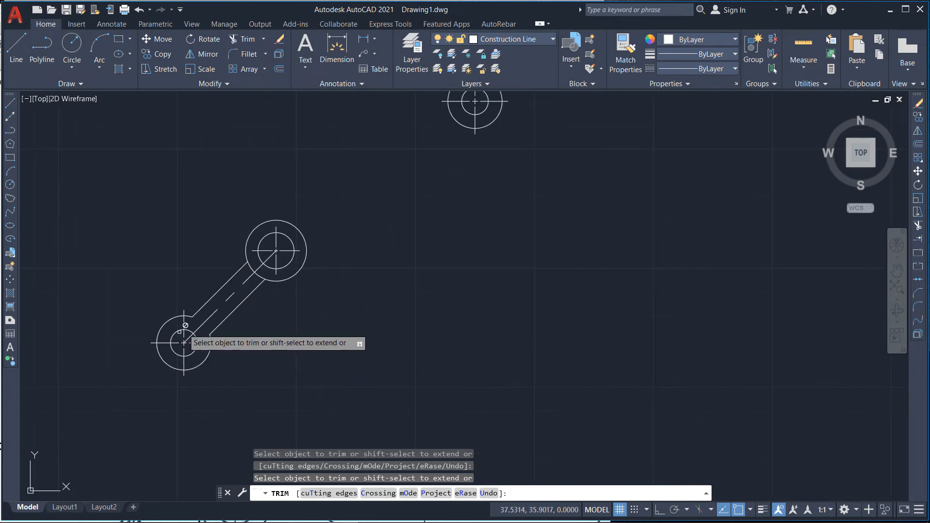
{"action": "scroll", "coordinate": [261, 254], "scroll_direction": "up", "scroll_amount": 6}
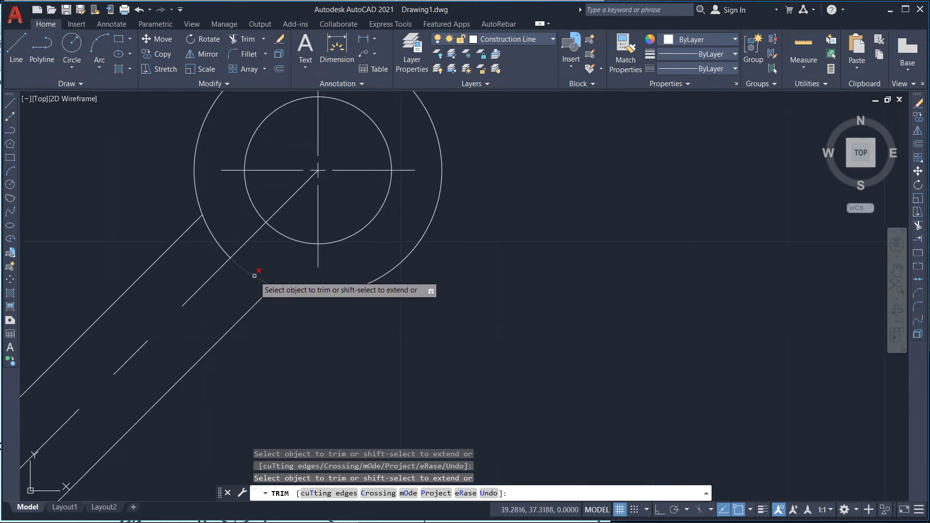
{"action": "left_click", "coordinate": [224, 250]}
{"action": "scroll", "coordinate": [225, 247], "scroll_direction": "down", "scroll_amount": 4}
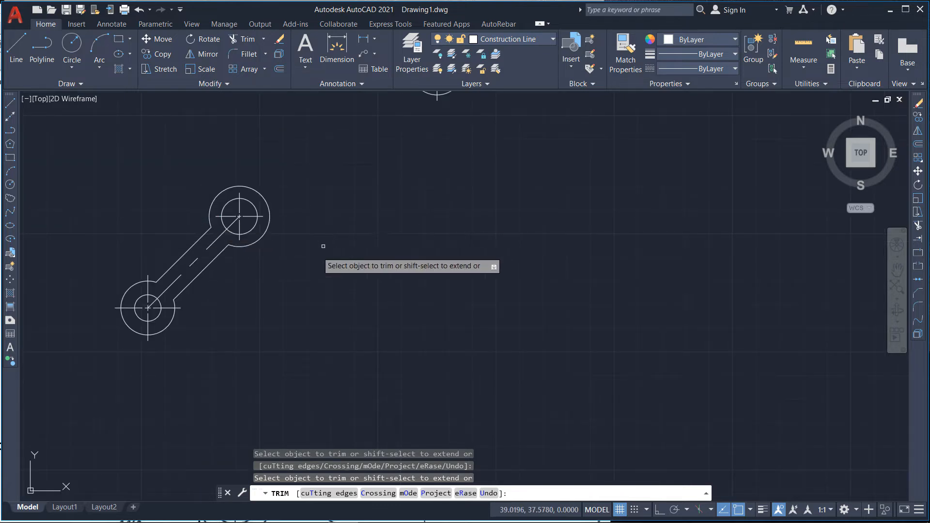
{"action": "scroll", "coordinate": [282, 283], "scroll_direction": "down", "scroll_amount": 2}
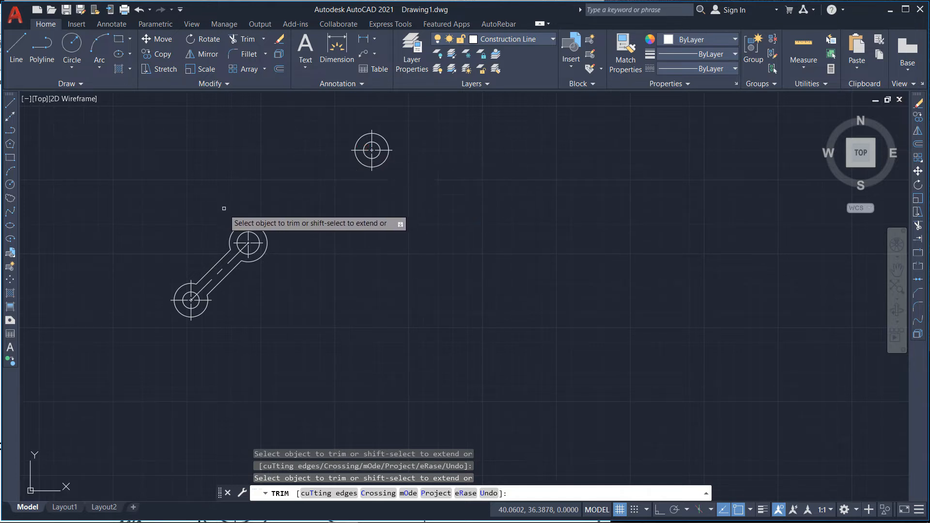
{"action": "key", "text": "Escape"}
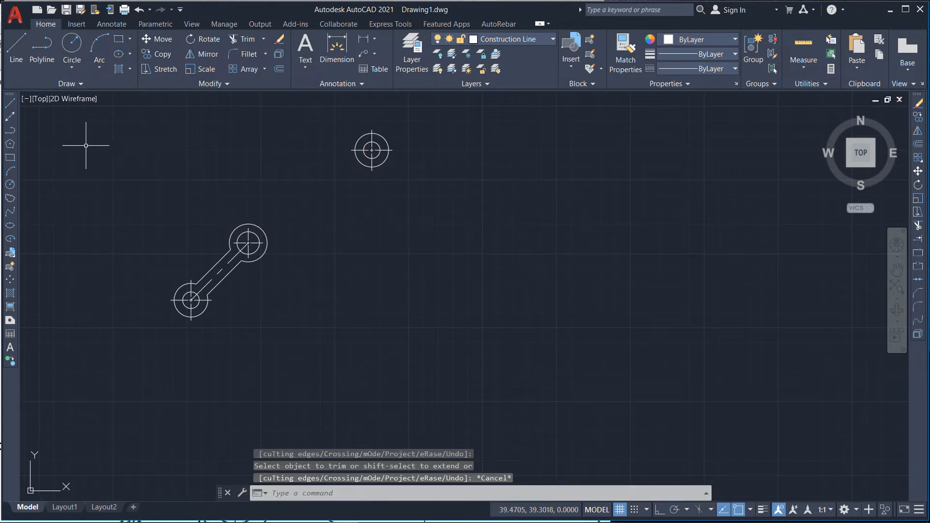
{"action": "scroll", "coordinate": [137, 187], "scroll_direction": "down", "scroll_amount": 2}
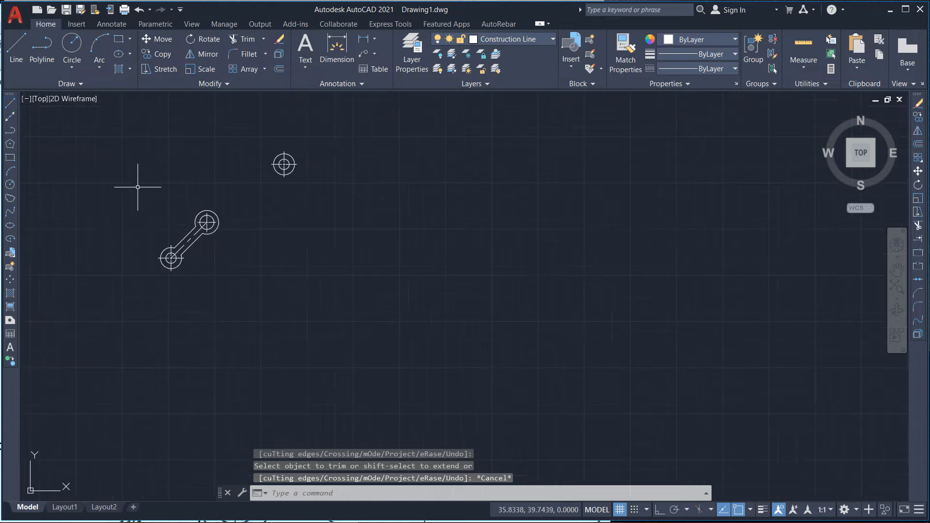
Step: Draw a vertical line about 4.26 units long straight up from the upper boss's center on the Construction Line layer
{"action": "scroll", "coordinate": [187, 233], "scroll_direction": "up", "scroll_amount": 2}
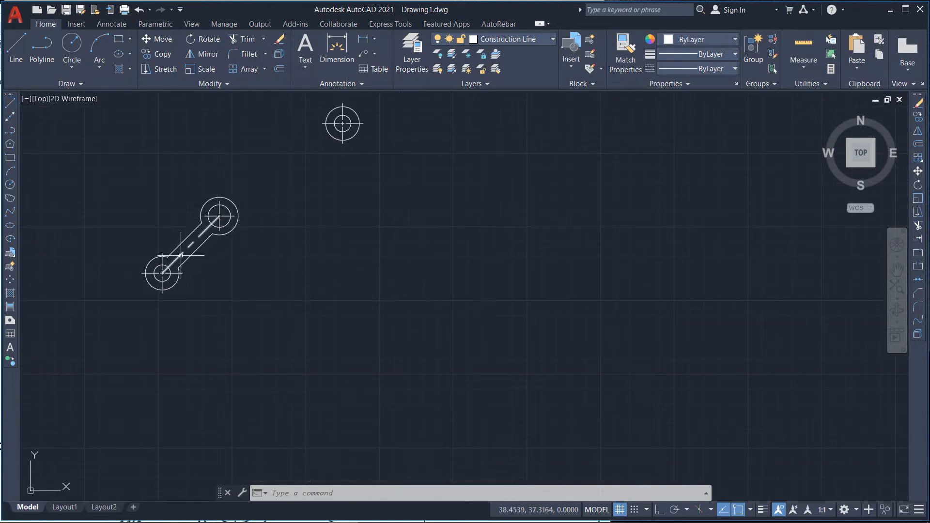
{"action": "scroll", "coordinate": [185, 288], "scroll_direction": "down", "scroll_amount": 3}
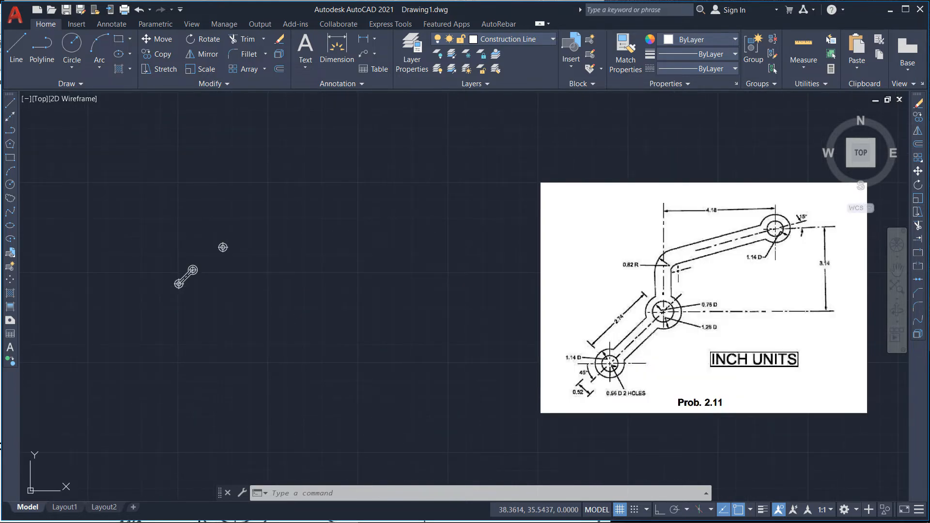
{"action": "scroll", "coordinate": [197, 254], "scroll_direction": "up", "scroll_amount": 6}
{"action": "scroll", "coordinate": [192, 291], "scroll_direction": "down", "scroll_amount": 2}
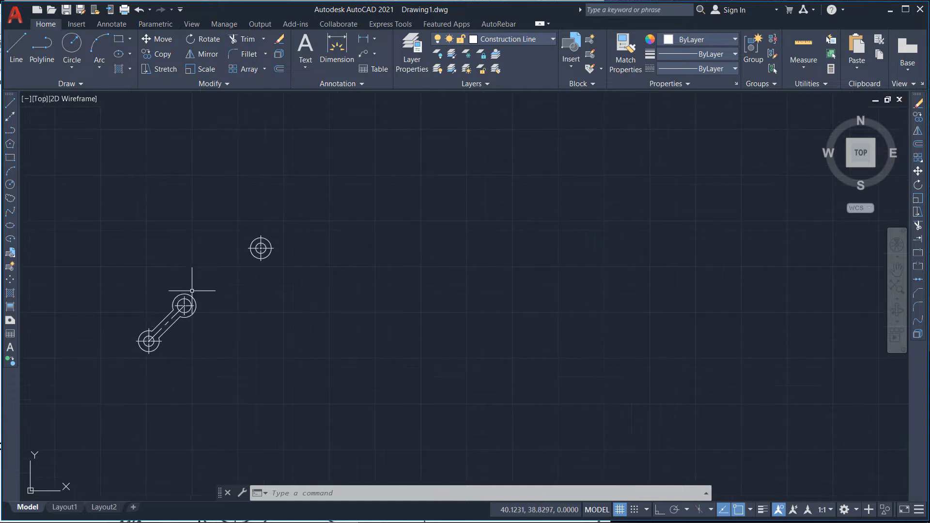
{"action": "scroll", "coordinate": [203, 274], "scroll_direction": "up", "scroll_amount": 2}
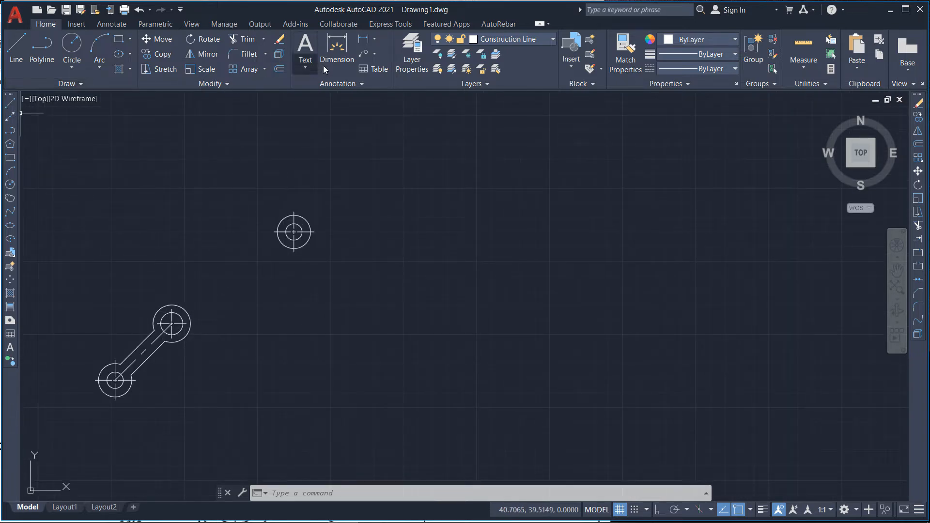
{"action": "left_click", "coordinate": [15, 63]}
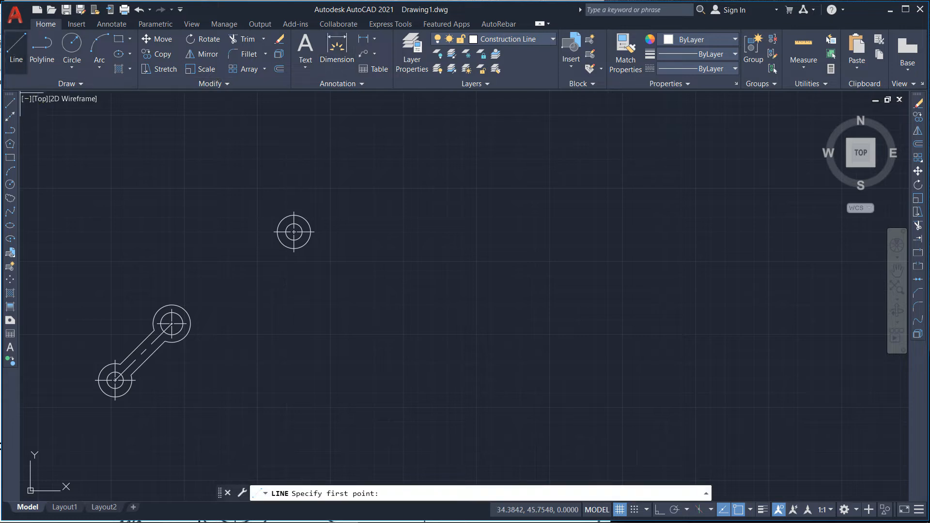
{"action": "scroll", "coordinate": [170, 327], "scroll_direction": "up", "scroll_amount": 6}
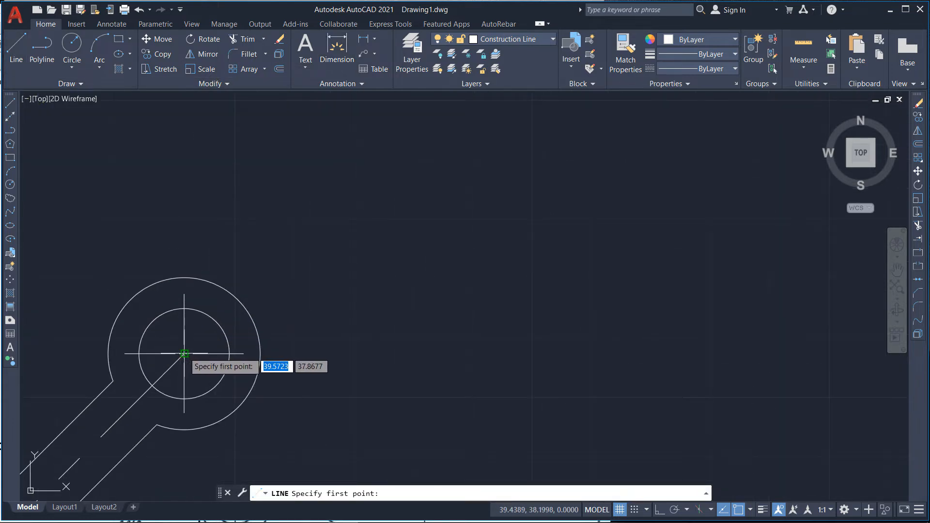
{"action": "left_click", "coordinate": [184, 353]}
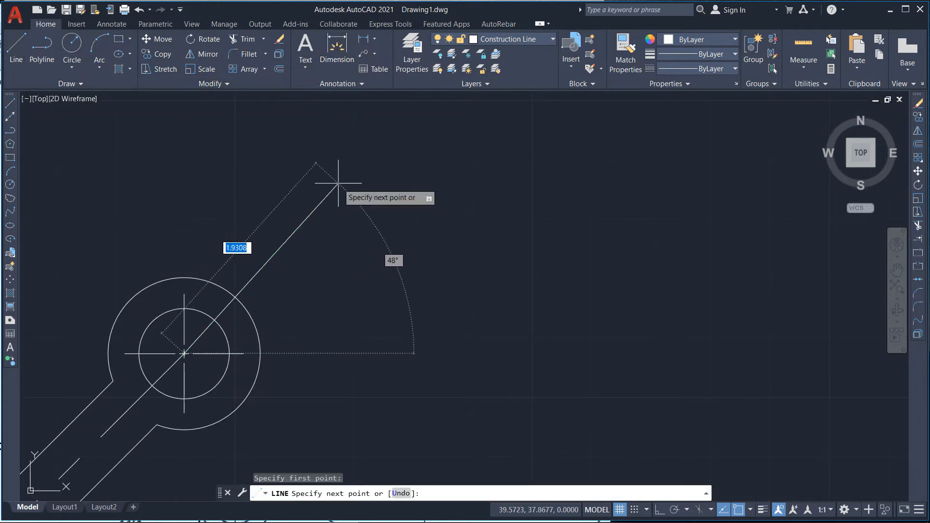
{"action": "key", "text": "F8"}
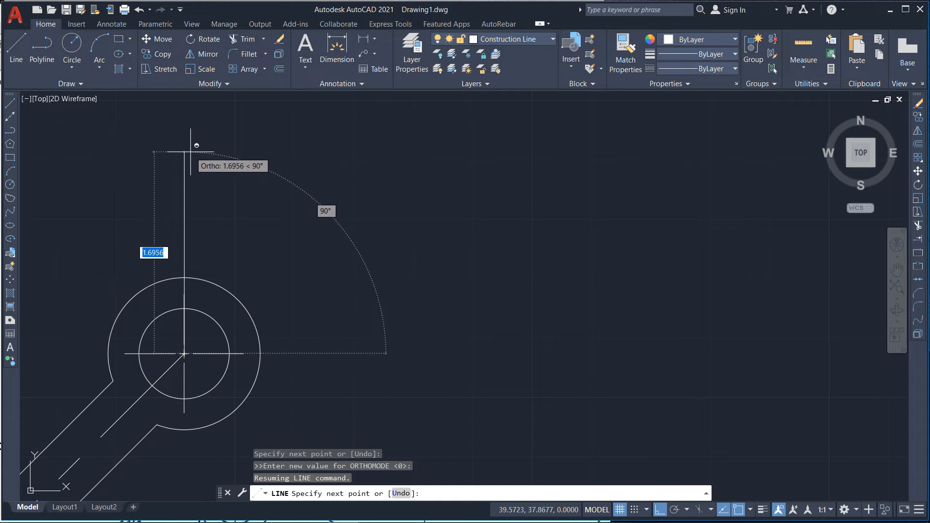
{"action": "scroll", "coordinate": [197, 312], "scroll_direction": "up", "scroll_amount": 1}
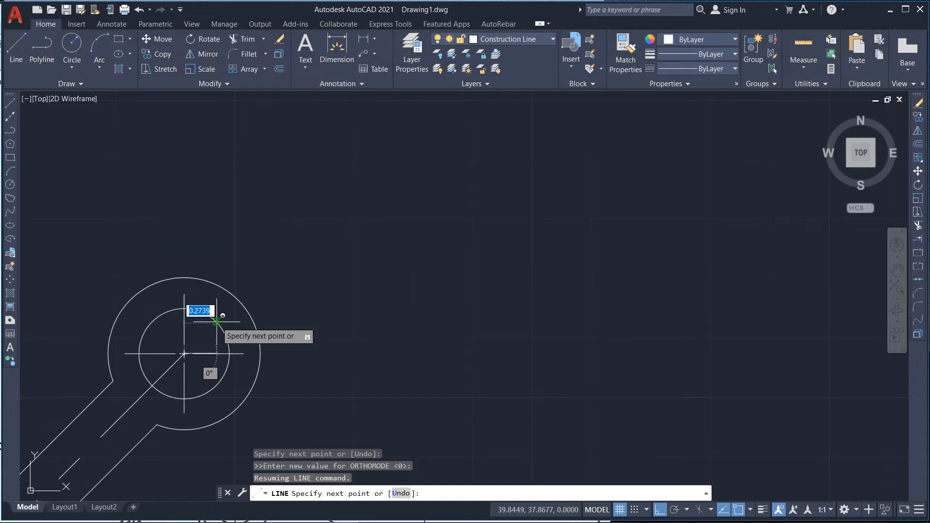
{"action": "scroll", "coordinate": [208, 322], "scroll_direction": "down", "scroll_amount": 5}
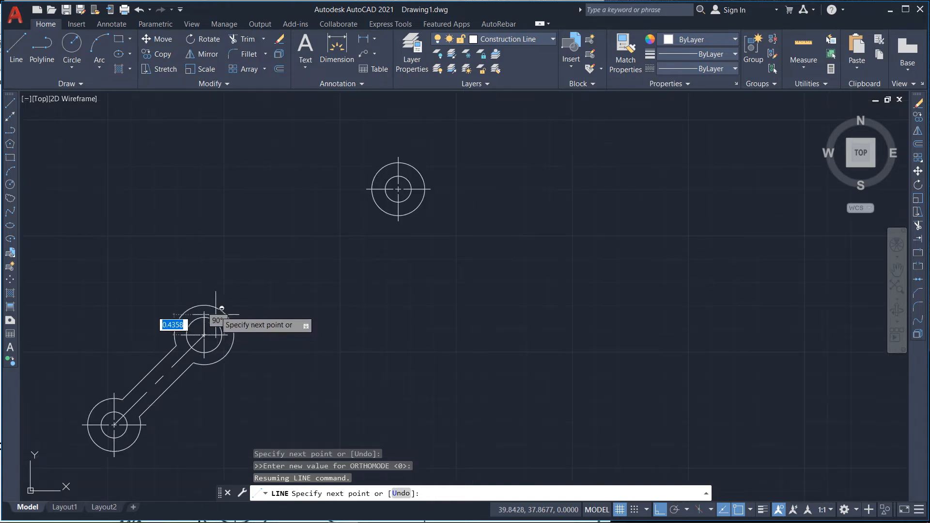
{"action": "left_click", "coordinate": [203, 137]}
{"action": "key", "text": "Escape"}
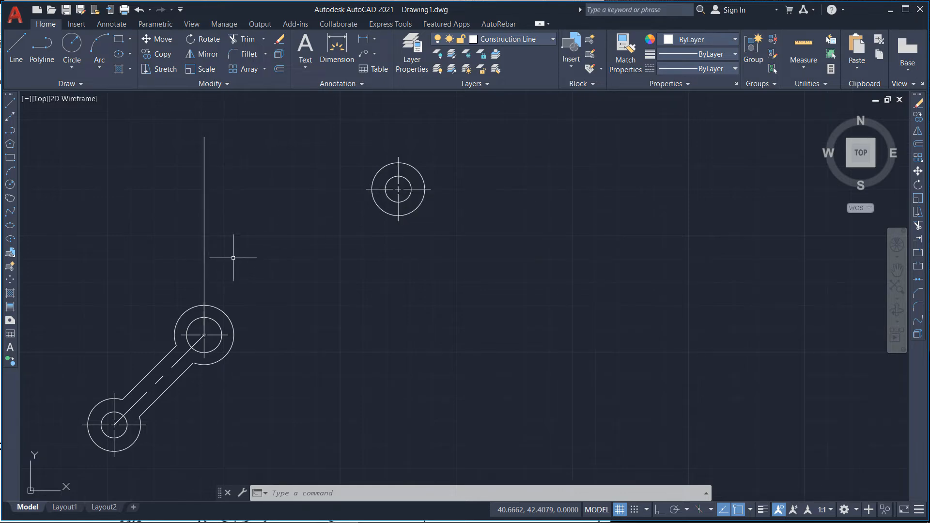
Step: Switch to the Center Line layer and start a line from the isolated upper-right circle's center heading down-left toward the arm
{"action": "scroll", "coordinate": [206, 290], "scroll_direction": "down", "scroll_amount": 5}
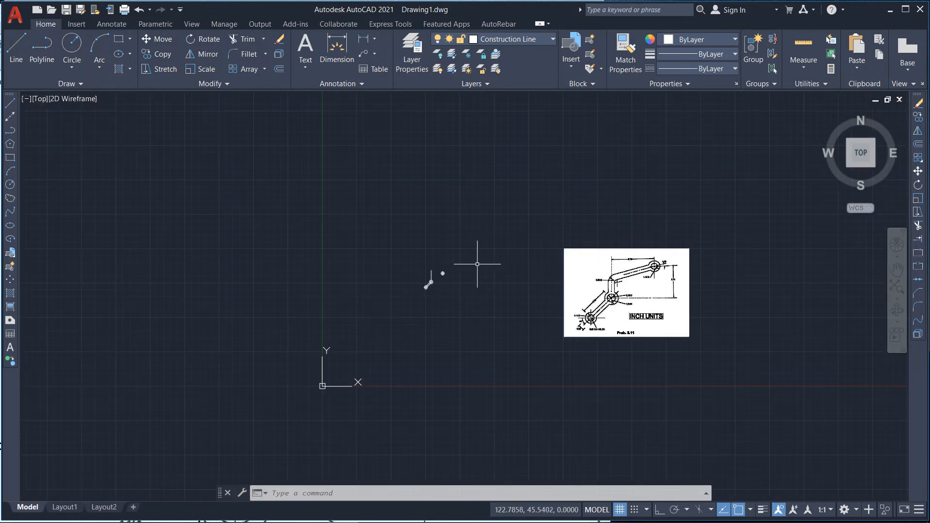
{"action": "scroll", "coordinate": [440, 271], "scroll_direction": "up", "scroll_amount": 6}
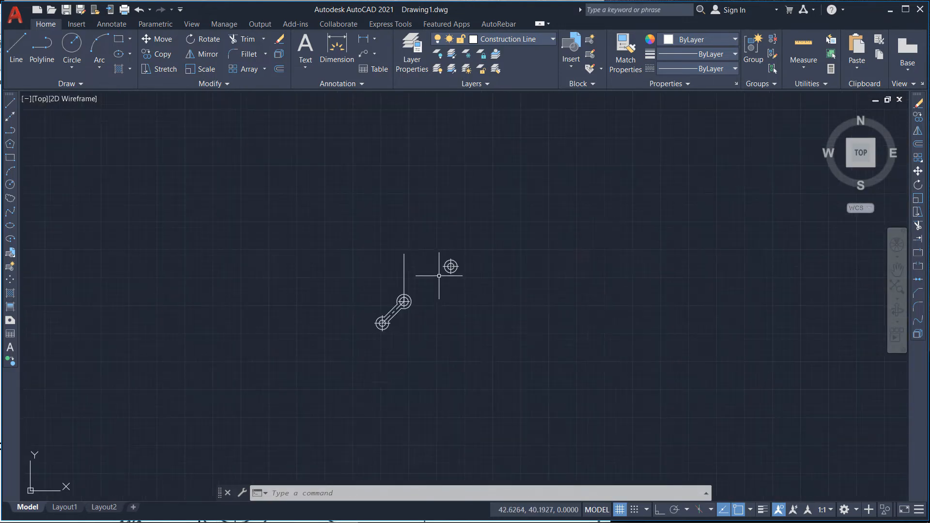
{"action": "left_click", "coordinate": [18, 49]}
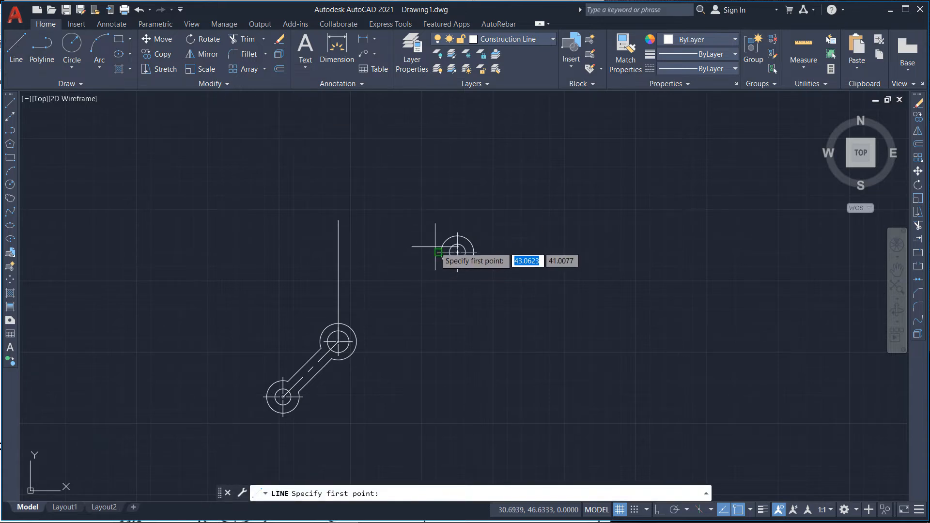
{"action": "scroll", "coordinate": [436, 247], "scroll_direction": "up", "scroll_amount": 2}
{"action": "left_click", "coordinate": [536, 41]}
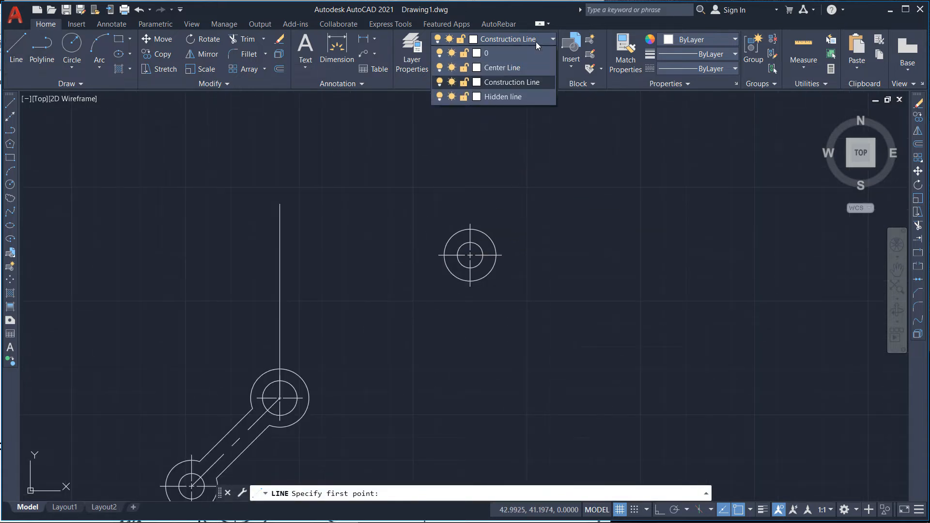
{"action": "left_click", "coordinate": [507, 71]}
{"action": "scroll", "coordinate": [460, 296], "scroll_direction": "up", "scroll_amount": 3}
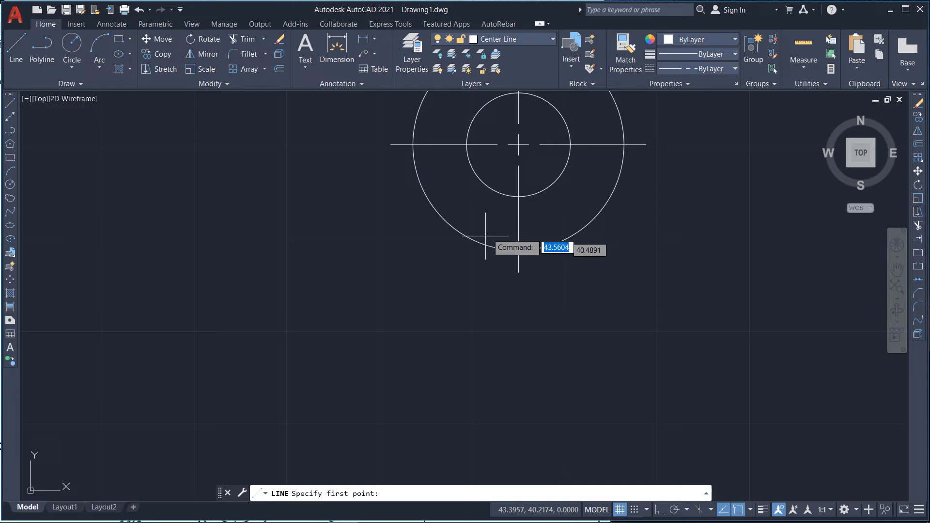
{"action": "left_click", "coordinate": [518, 144]}
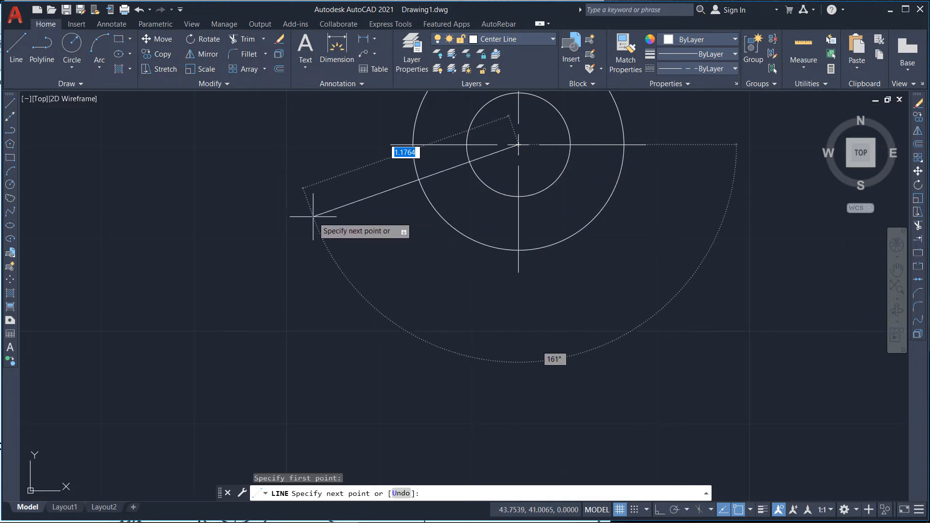
{"action": "key", "text": "F8"}
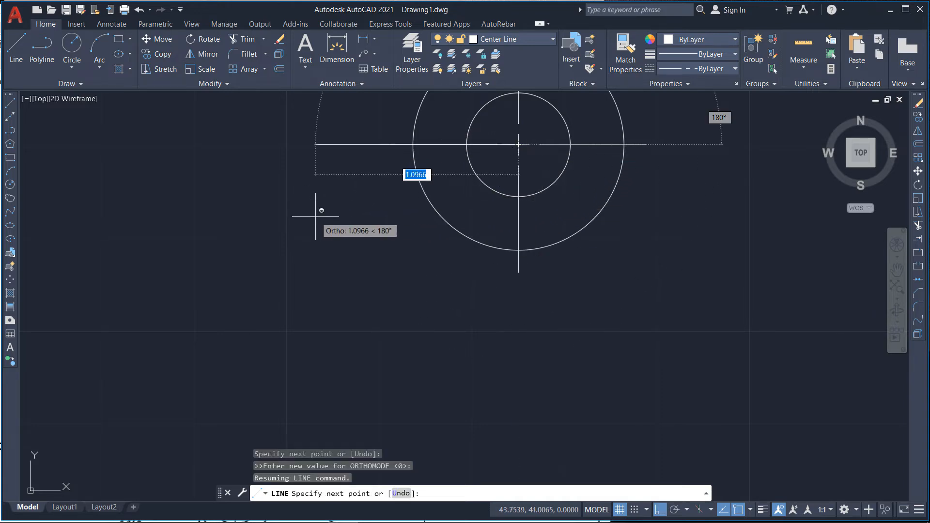
{"action": "key", "text": "F8"}
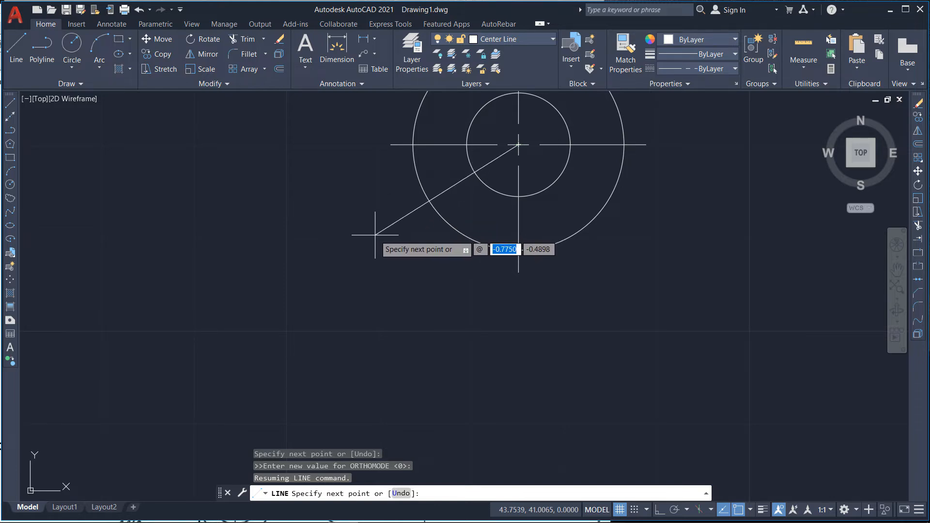
{"action": "scroll", "coordinate": [369, 216], "scroll_direction": "down", "scroll_amount": 4}
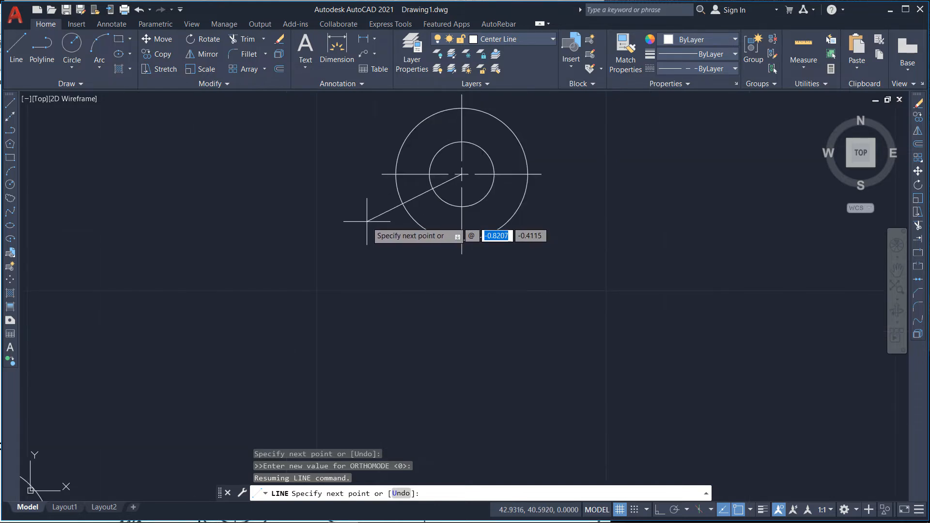
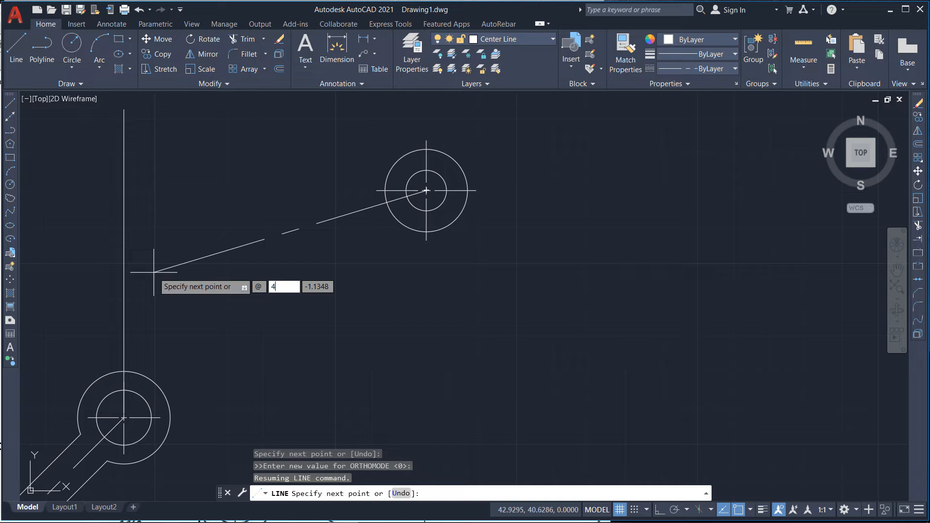
Step: Finish the center line 4 units long at an angle of 195 degrees from the upper-right circle's center
{"action": "key", "text": "Tab"}
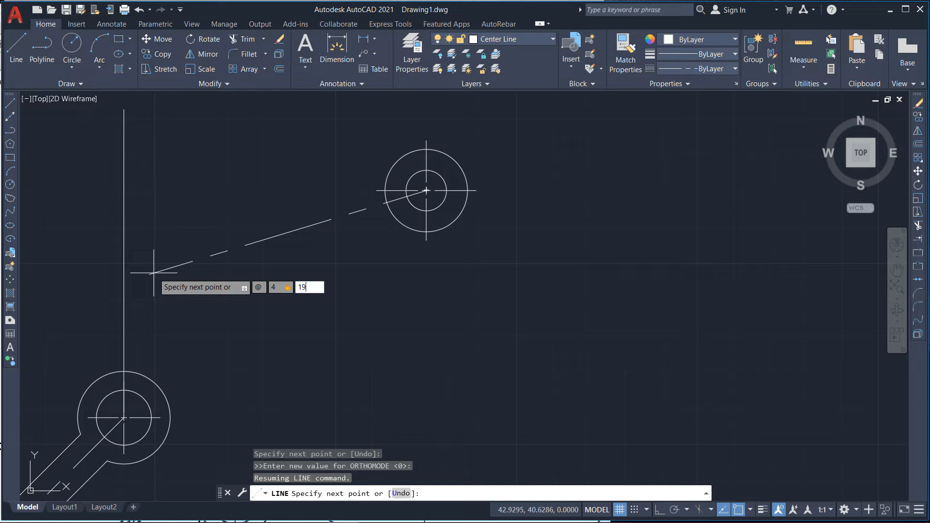
{"action": "key", "text": "Return"}
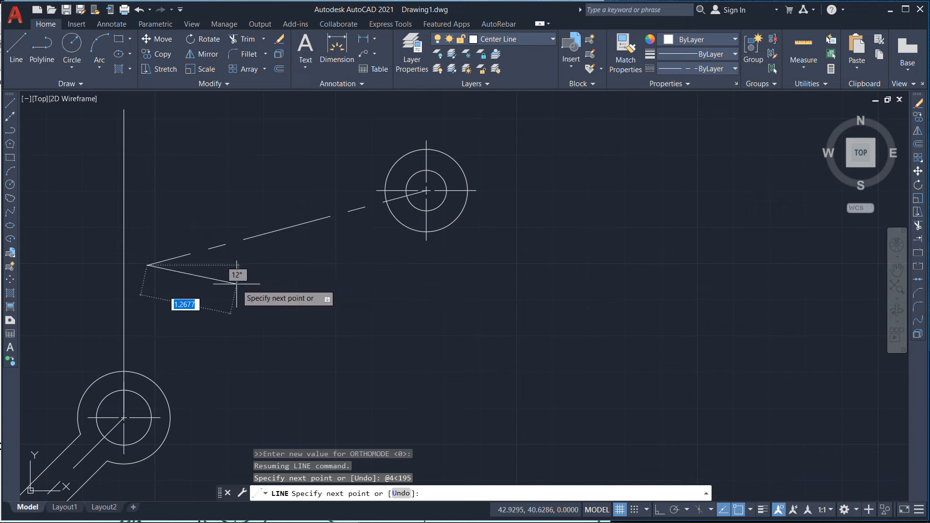
{"action": "key", "text": "Escape"}
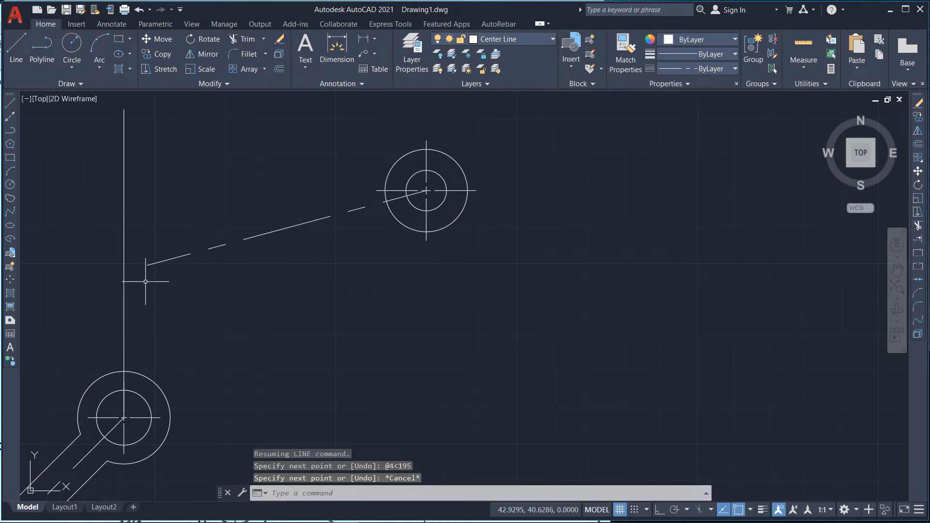
Step: Move the vertical line above the upper boss onto the Center Line layer
{"action": "left_click", "coordinate": [124, 275]}
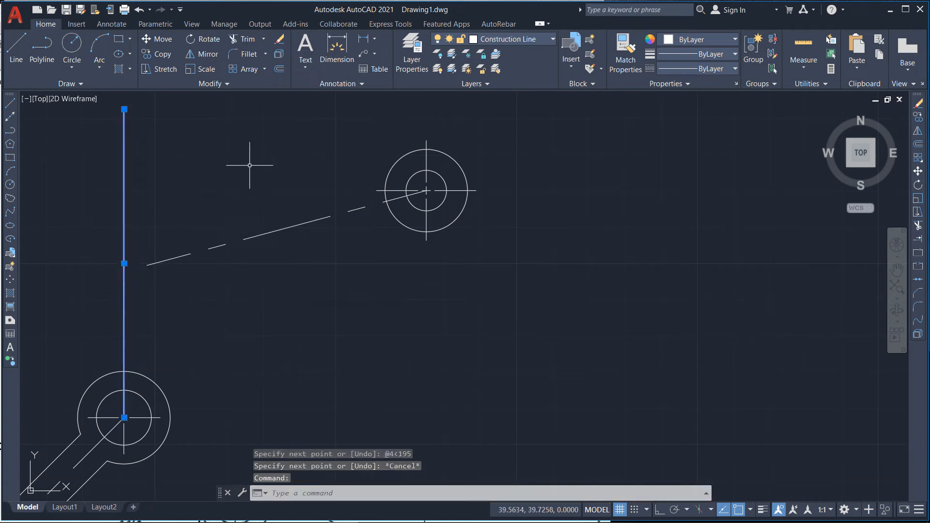
{"action": "left_click", "coordinate": [483, 44]}
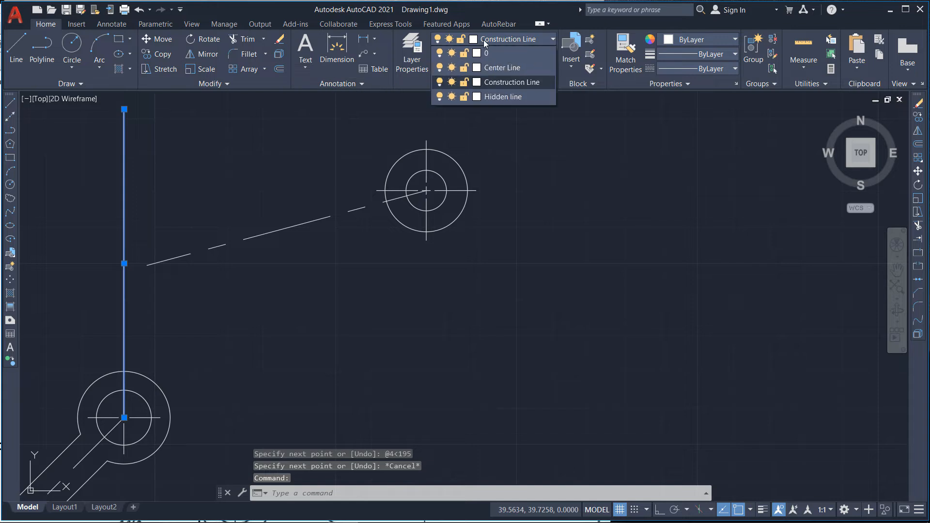
{"action": "left_click", "coordinate": [495, 71]}
{"action": "key", "text": "Escape"}
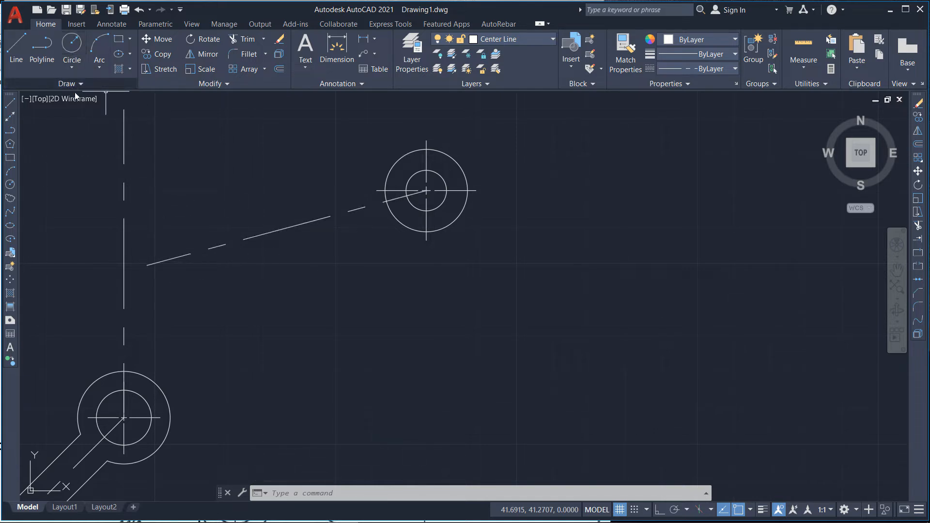
Step: Offset the angled center line 0.26 units to both sides to form the upper arm's edges
{"action": "left_click", "coordinate": [280, 71]}
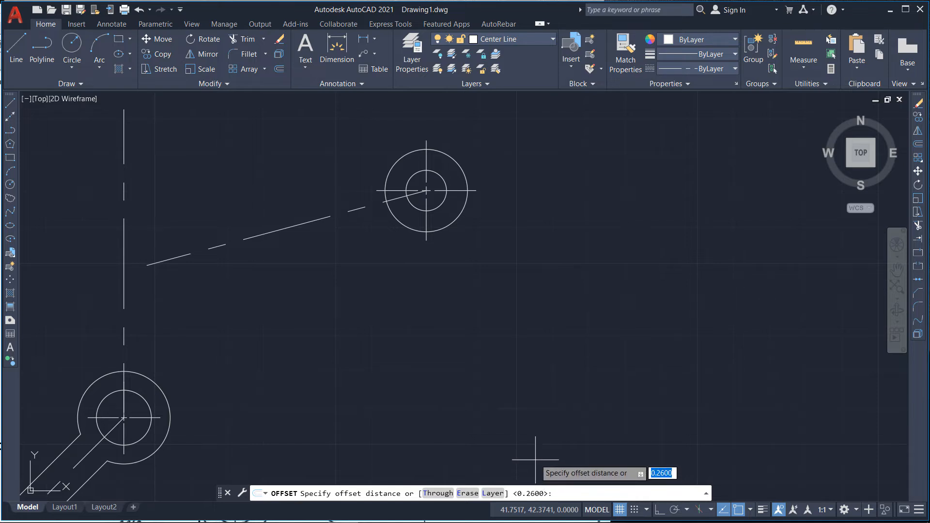
{"action": "key", "text": "Return"}
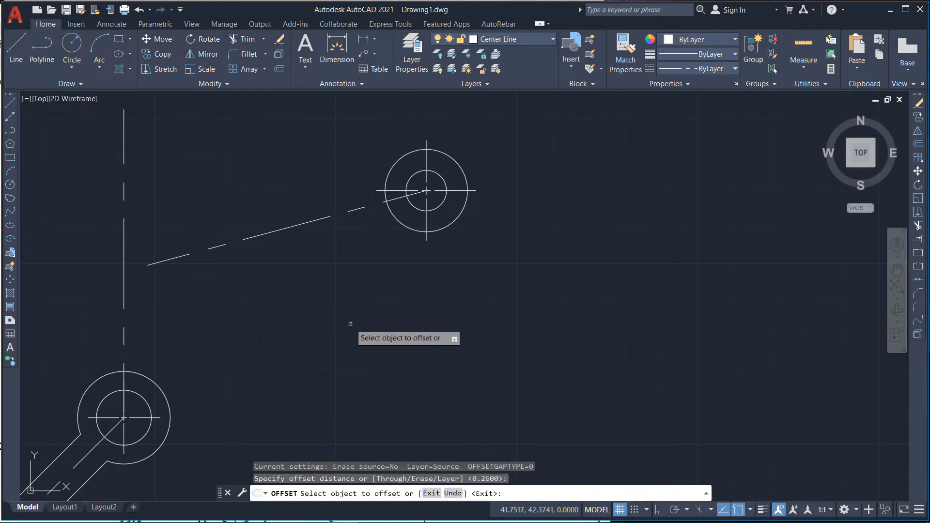
{"action": "left_click", "coordinate": [276, 230]}
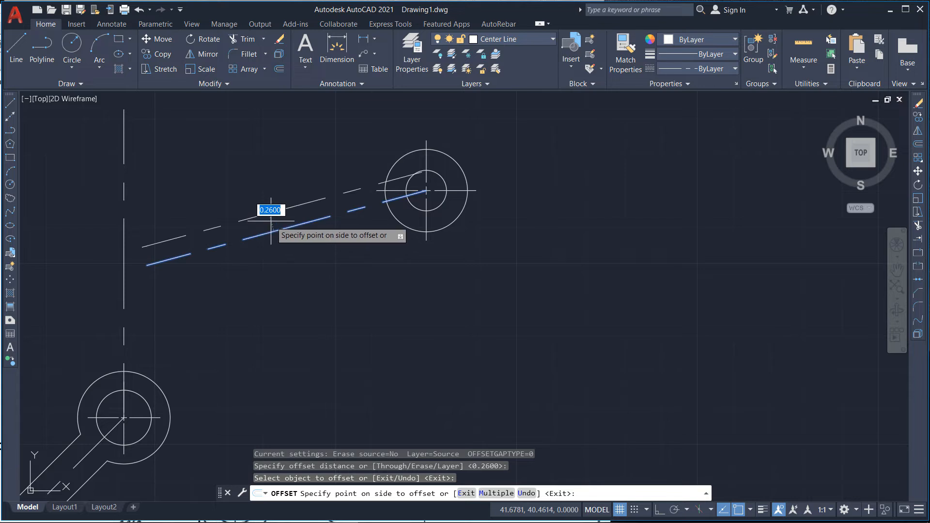
{"action": "left_click", "coordinate": [271, 214]}
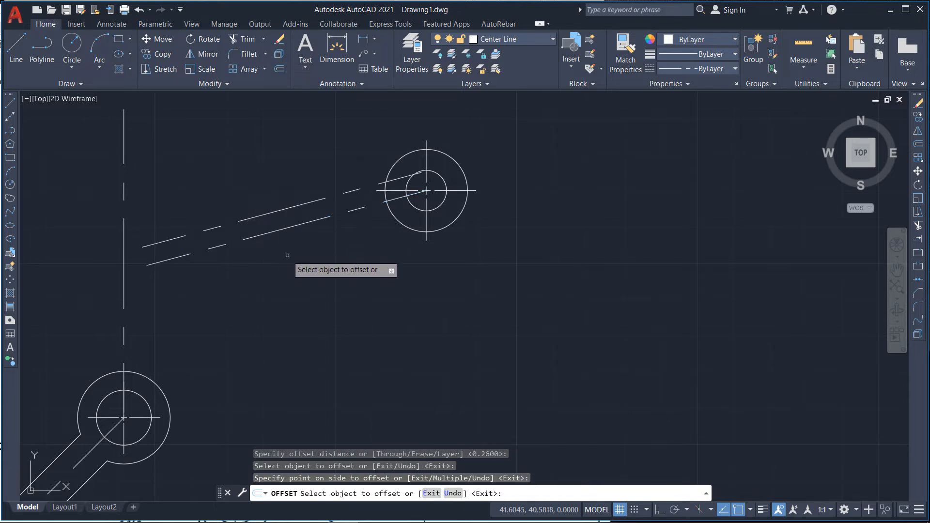
{"action": "left_click", "coordinate": [279, 230]}
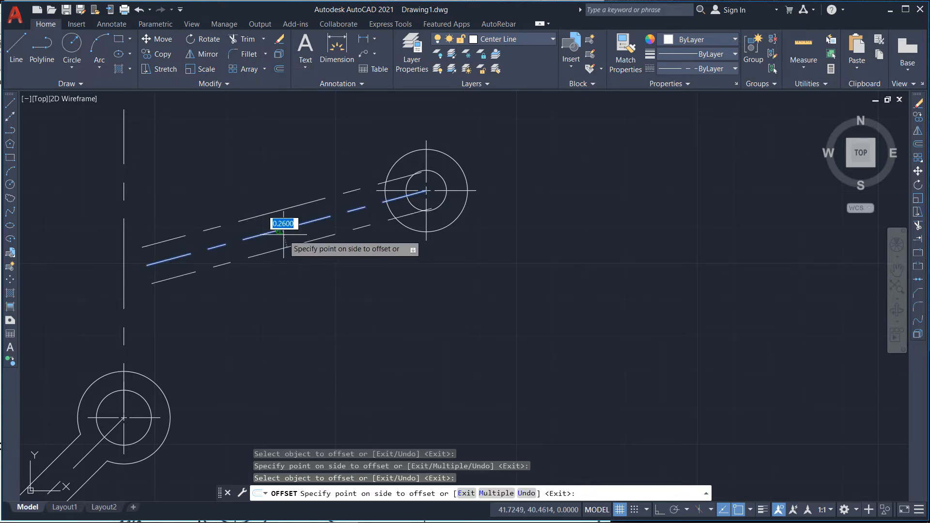
{"action": "left_click", "coordinate": [303, 248]}
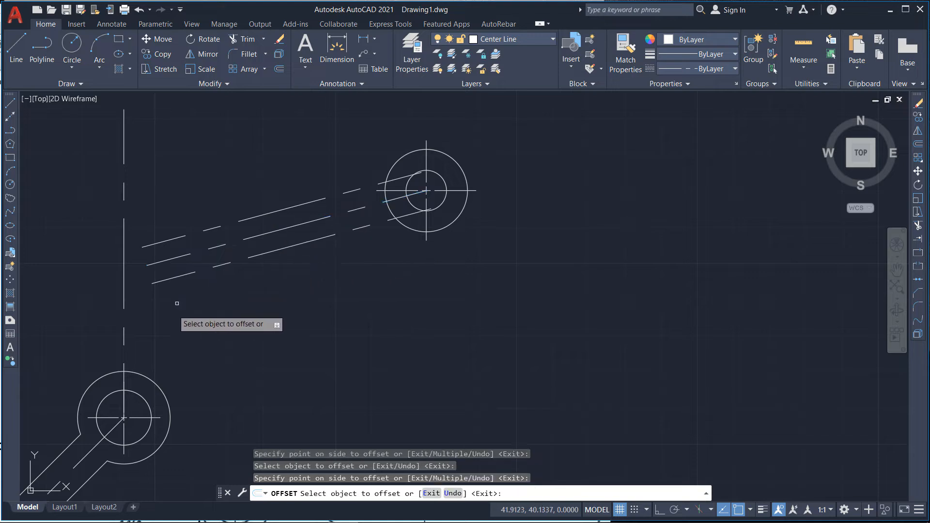
Step: Offset the vertical center line 0.26 units to both sides and exit Offset
{"action": "left_click", "coordinate": [124, 332]}
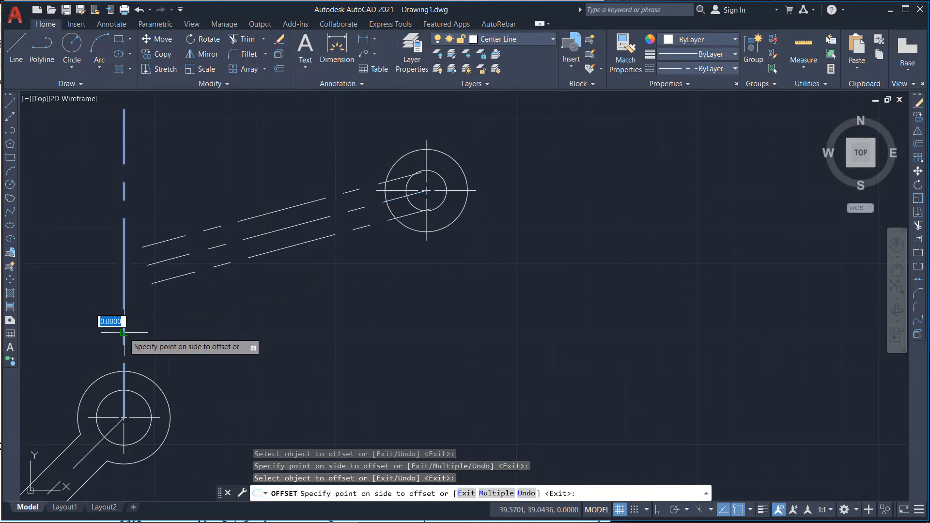
{"action": "left_click", "coordinate": [106, 333]}
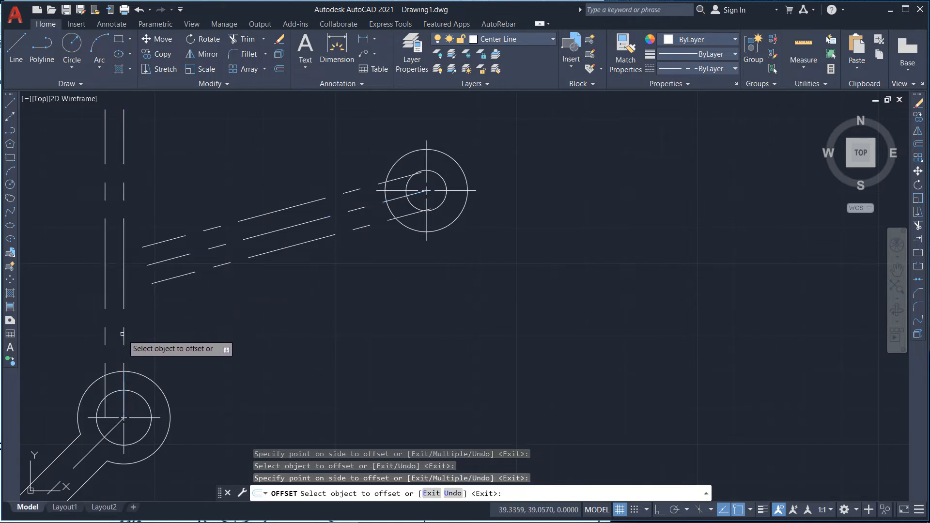
{"action": "left_click", "coordinate": [124, 331]}
{"action": "left_click", "coordinate": [165, 329]}
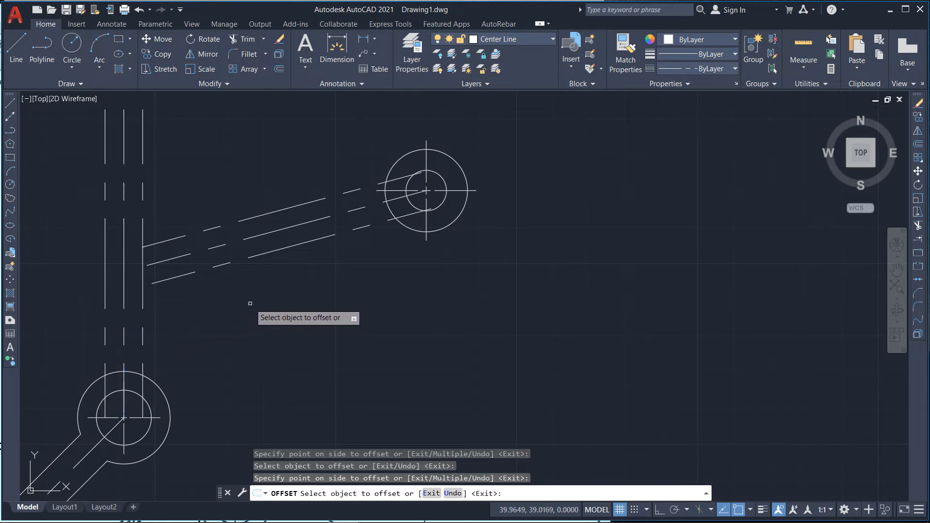
{"action": "key", "text": "Escape"}
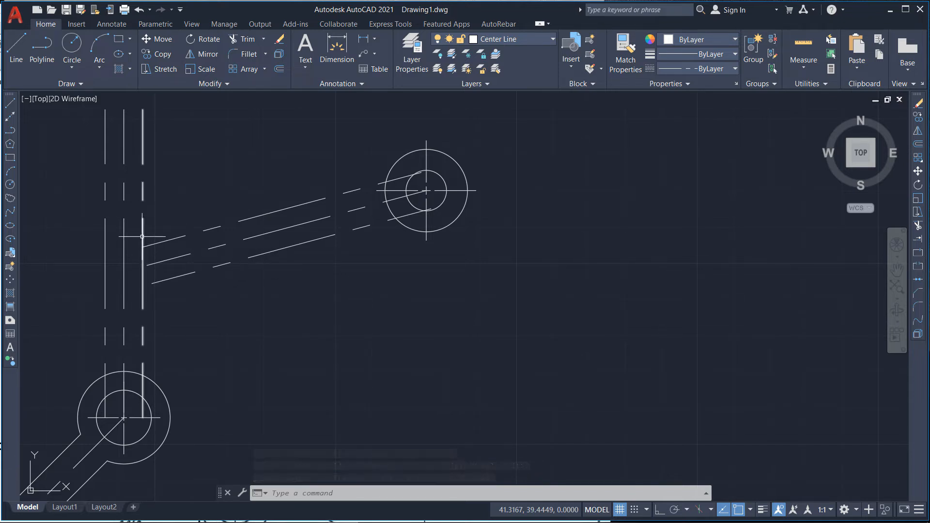
Step: Move the four offset lines of both arms onto the Construction Line layer
{"action": "left_click", "coordinate": [143, 257]}
{"action": "left_click", "coordinate": [105, 233]}
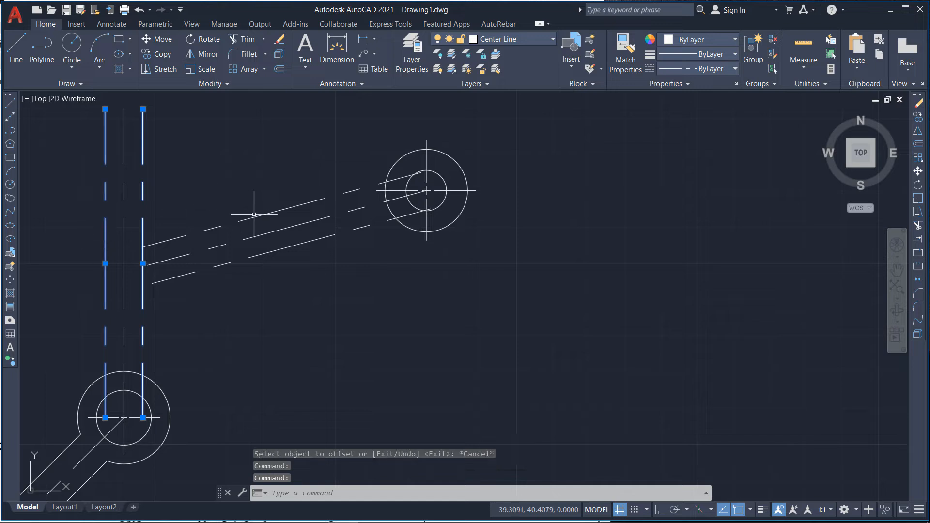
{"action": "left_click", "coordinate": [254, 216]}
{"action": "left_click", "coordinate": [281, 248]}
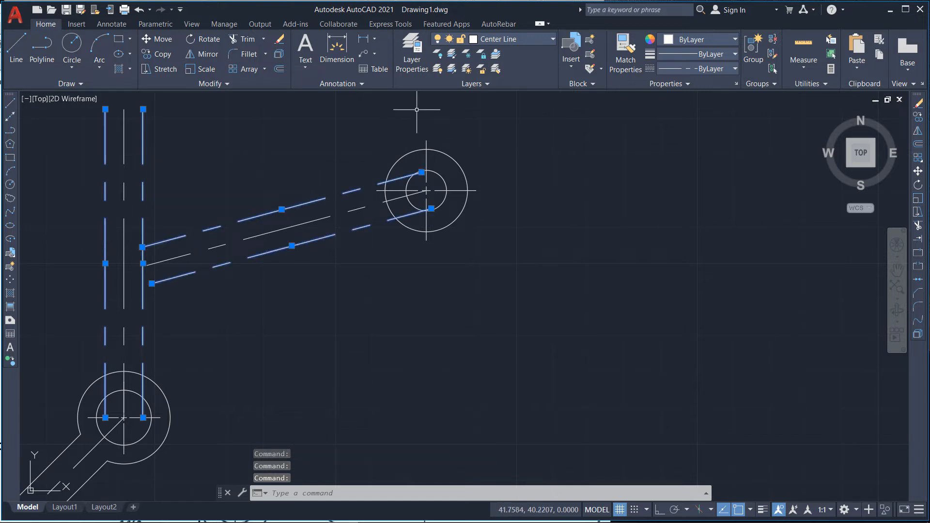
{"action": "left_click", "coordinate": [499, 38]}
{"action": "left_click", "coordinate": [502, 80]}
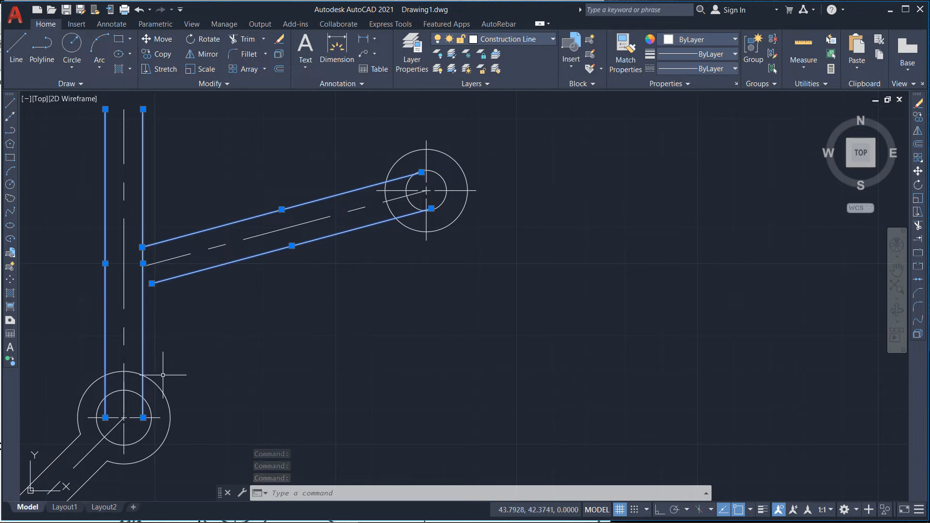
{"action": "scroll", "coordinate": [148, 343], "scroll_direction": "down", "scroll_amount": 2}
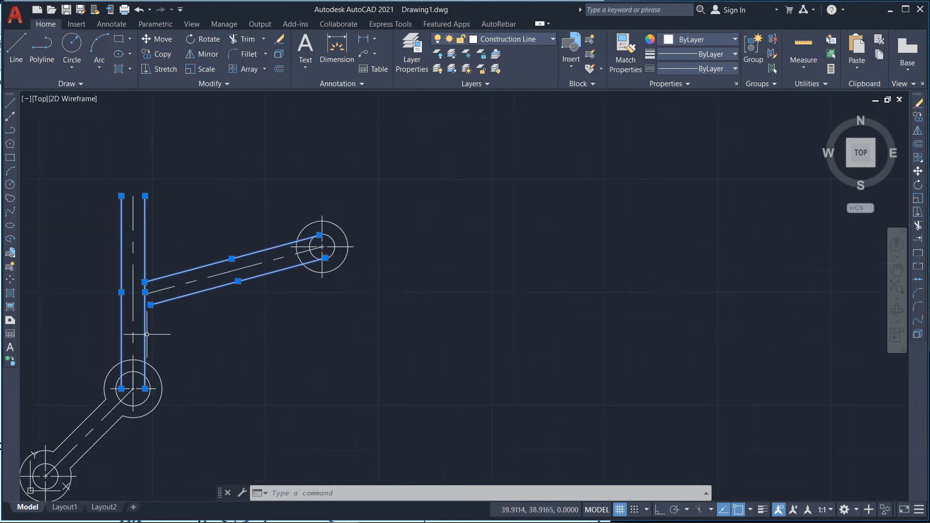
{"action": "key", "text": "Escape"}
{"action": "scroll", "coordinate": [138, 331], "scroll_direction": "up", "scroll_amount": 2}
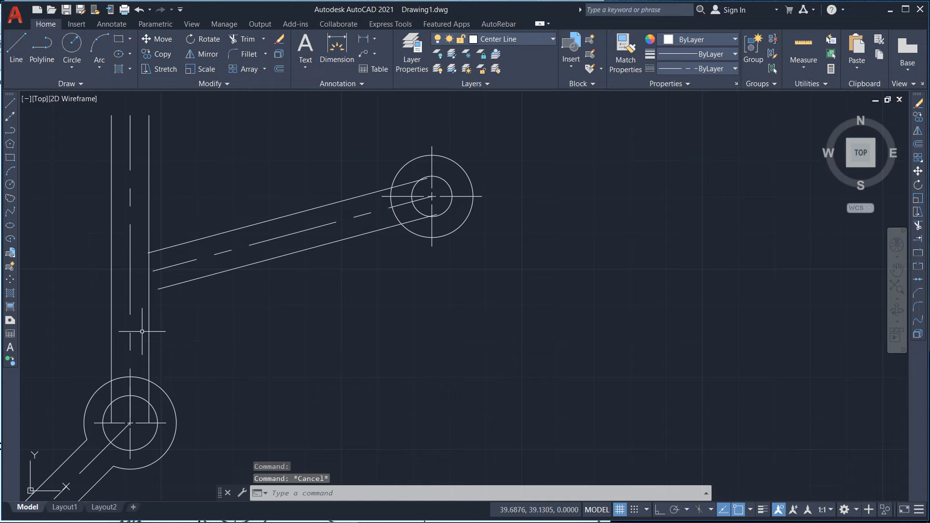
{"action": "scroll", "coordinate": [142, 331], "scroll_direction": "up", "scroll_amount": 2}
{"action": "left_click", "coordinate": [160, 203]}
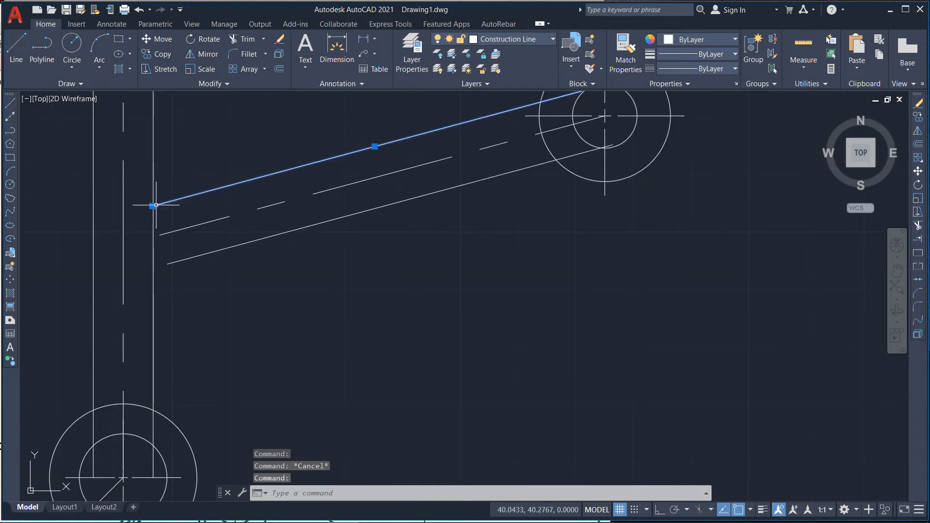
{"action": "left_click", "coordinate": [151, 206]}
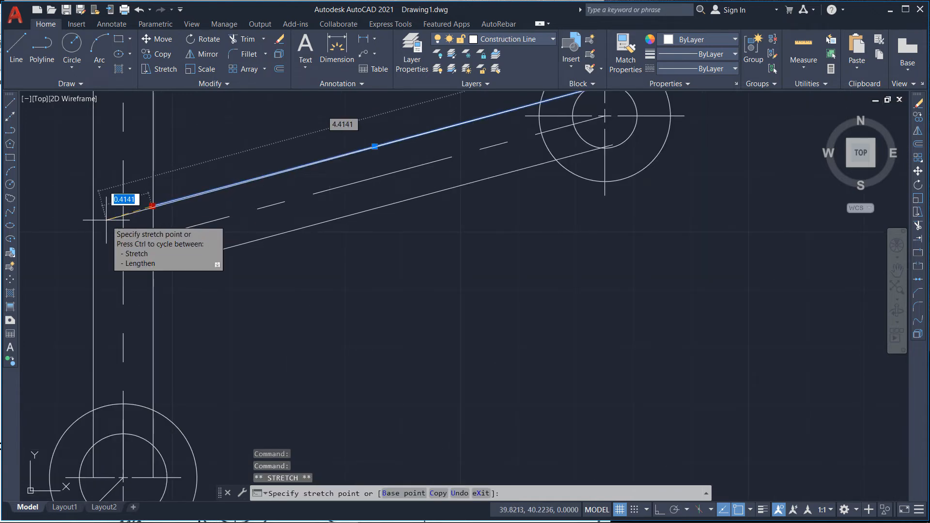
{"action": "key", "text": "F8"}
{"action": "key", "text": "F8"}
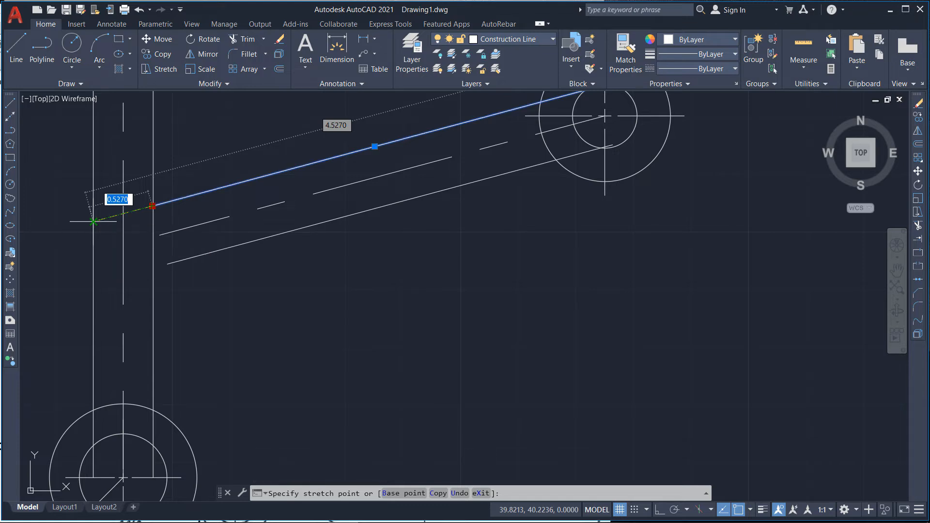
{"action": "key", "text": "Escape"}
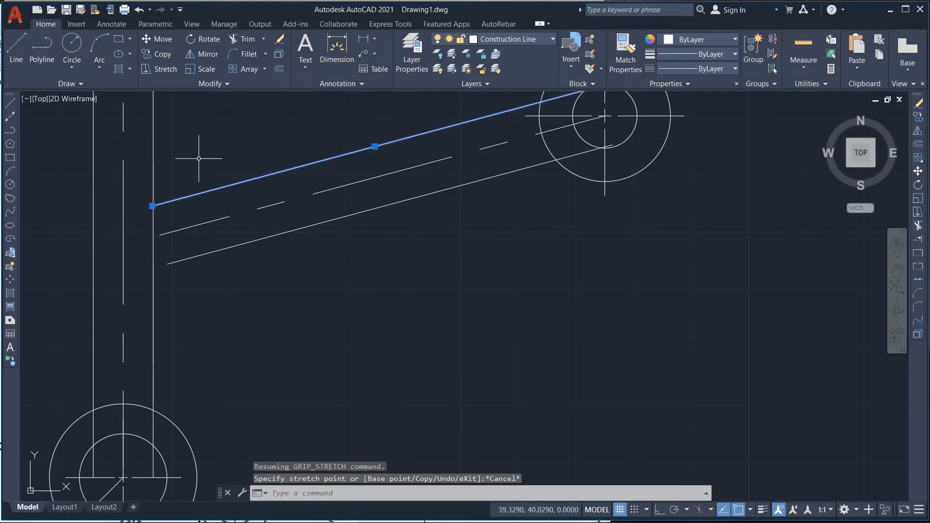
Step: Extend the upper arm edge to the outer left vertical line and the lower arm edge to the right vertical line
{"action": "left_click", "coordinate": [263, 38]}
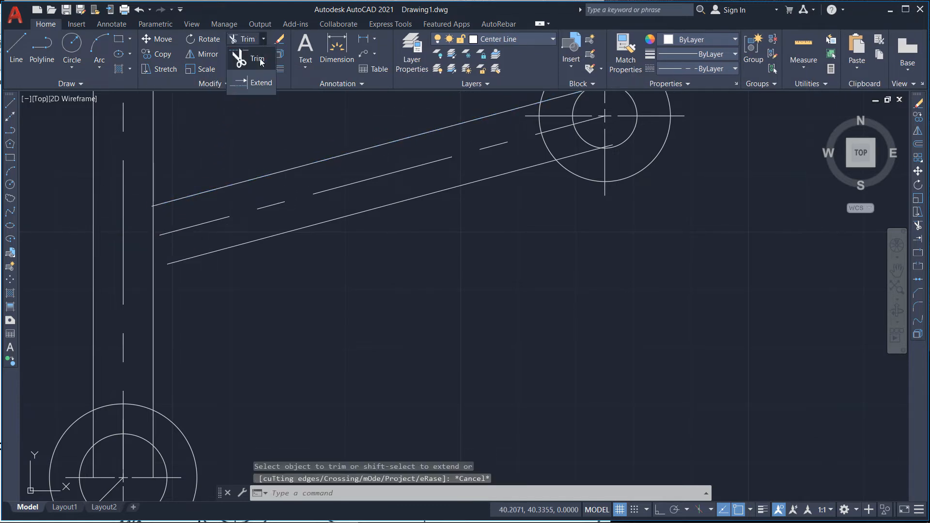
{"action": "left_click", "coordinate": [256, 83]}
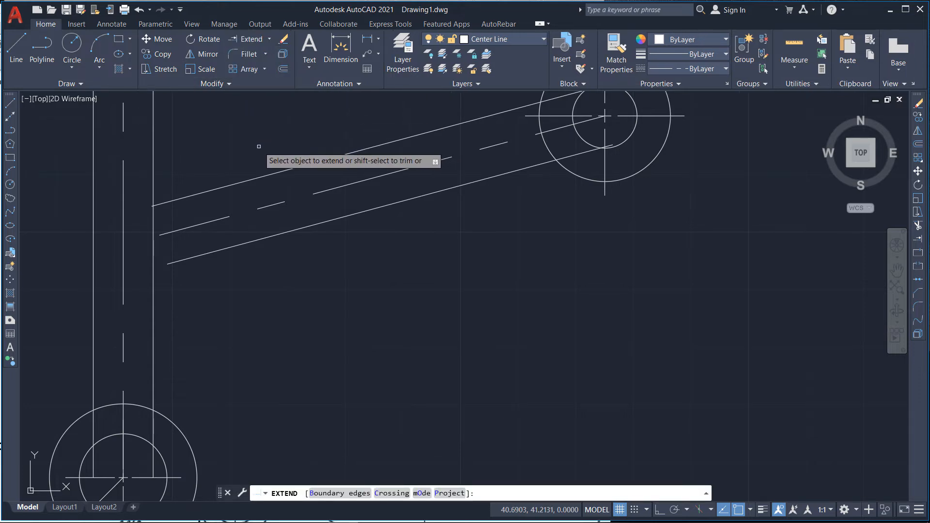
{"action": "left_click", "coordinate": [348, 432]}
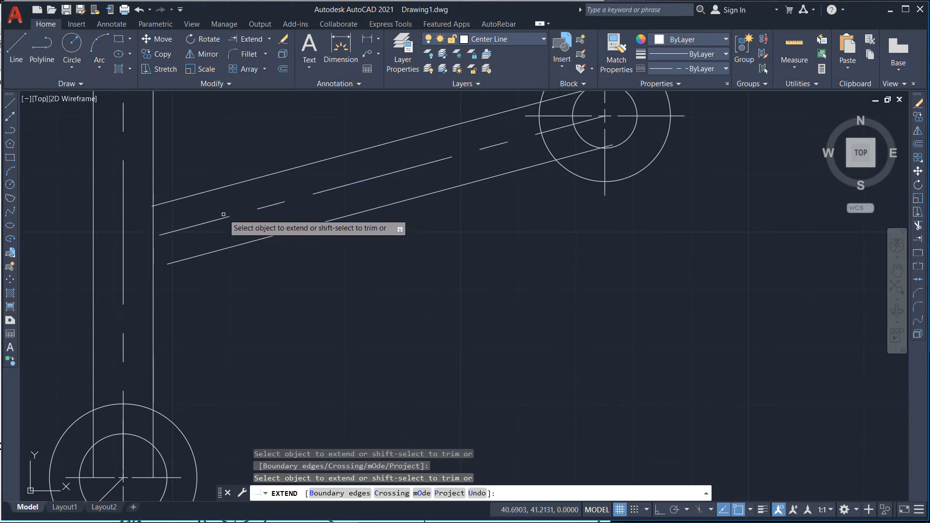
{"action": "left_click", "coordinate": [198, 193]}
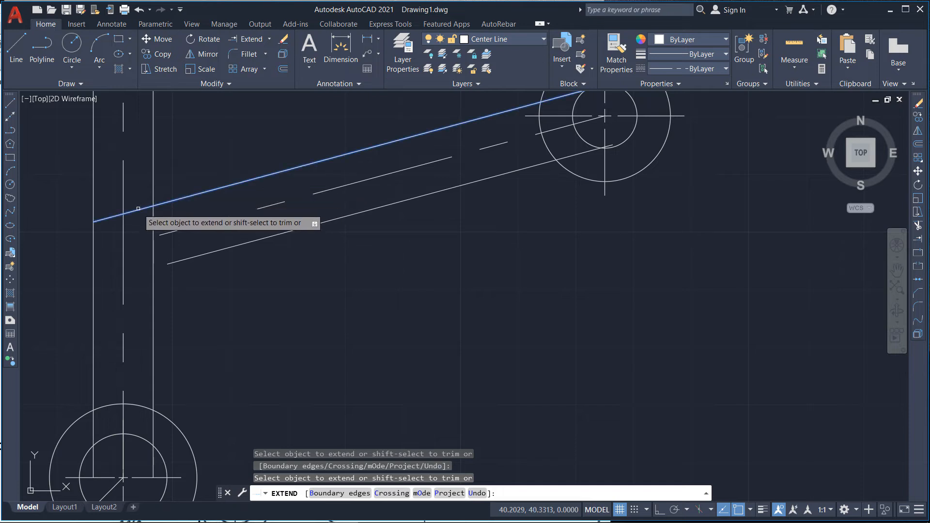
{"action": "left_click", "coordinate": [154, 203]}
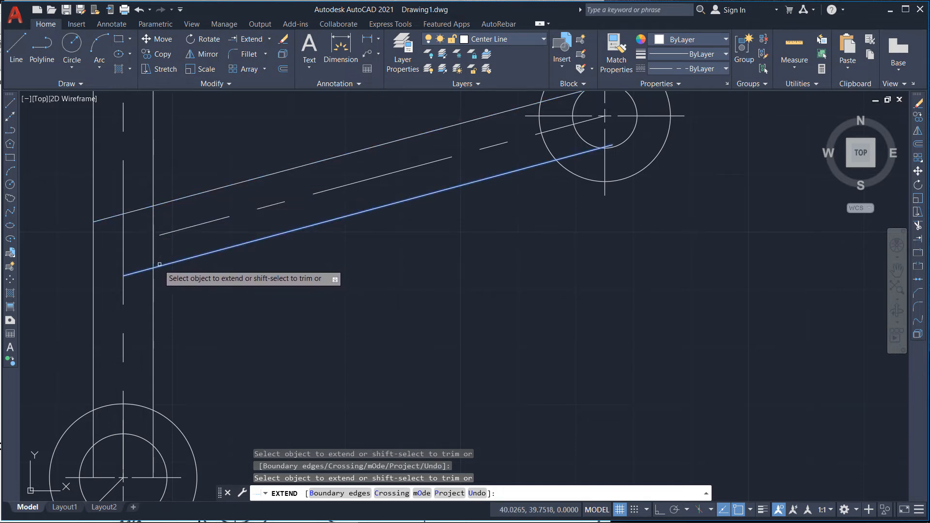
{"action": "left_click", "coordinate": [160, 266]}
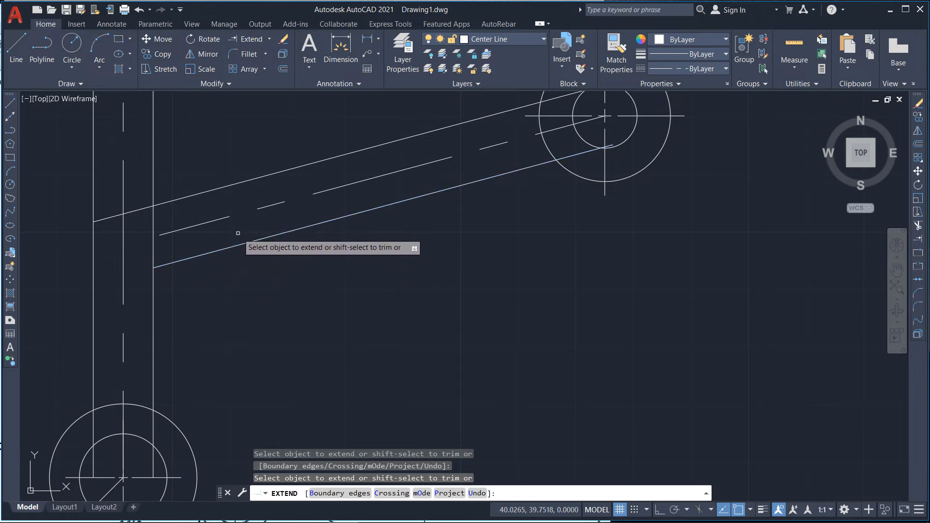
{"action": "key", "text": "Escape"}
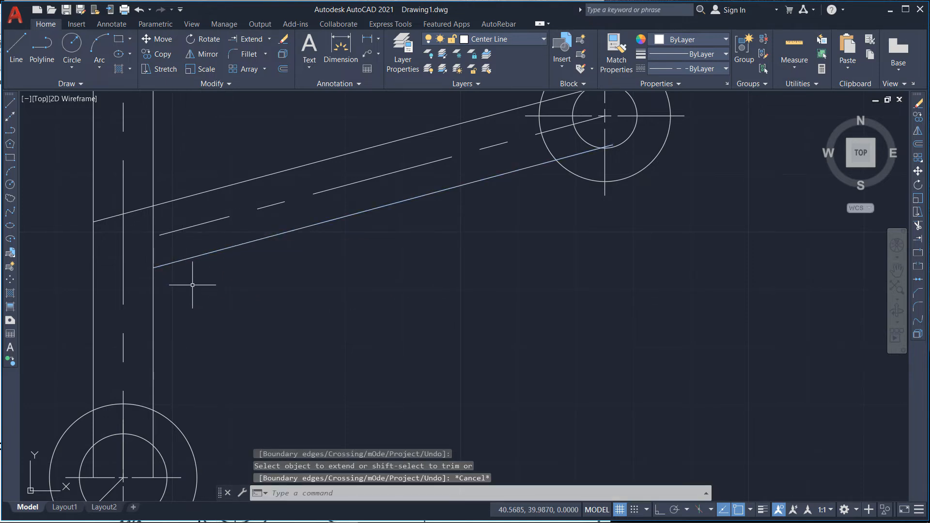
{"action": "scroll", "coordinate": [193, 285], "scroll_direction": "down", "scroll_amount": 2}
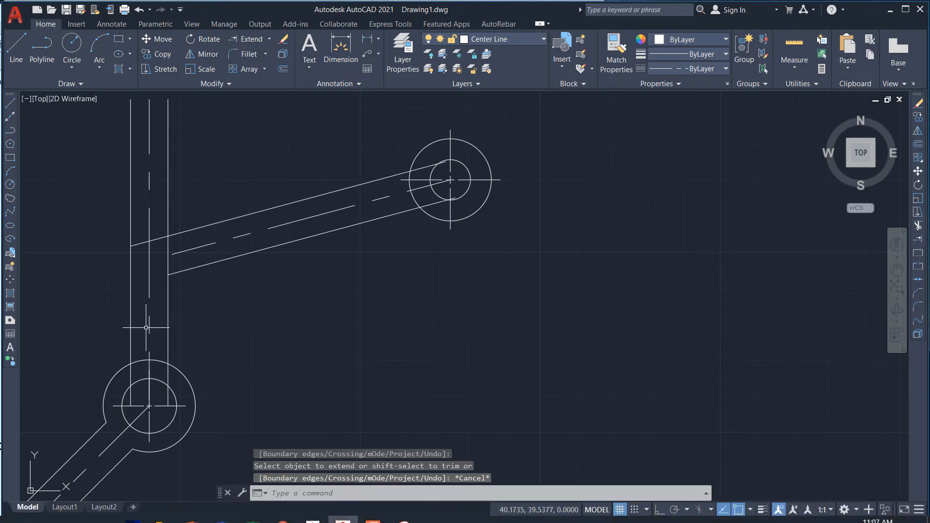
{"action": "scroll", "coordinate": [146, 328], "scroll_direction": "down", "scroll_amount": 4}
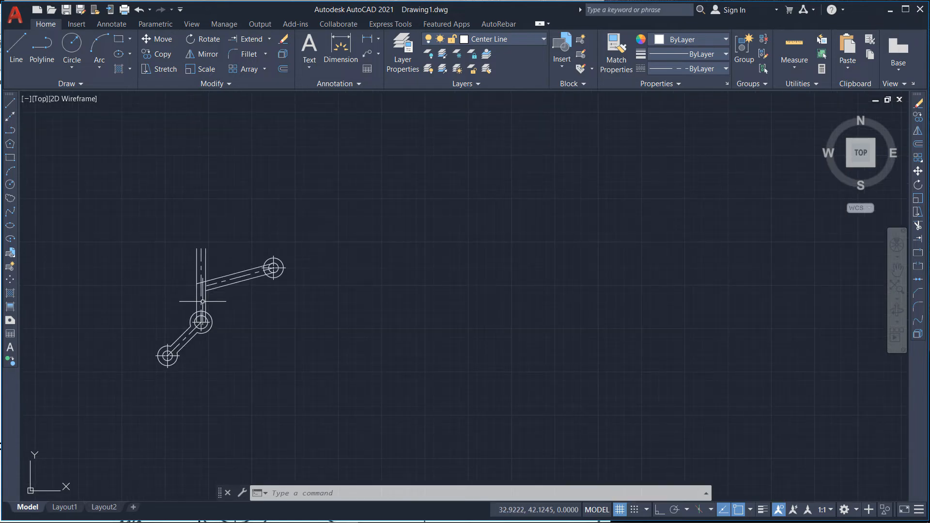
{"action": "scroll", "coordinate": [196, 301], "scroll_direction": "up", "scroll_amount": 4}
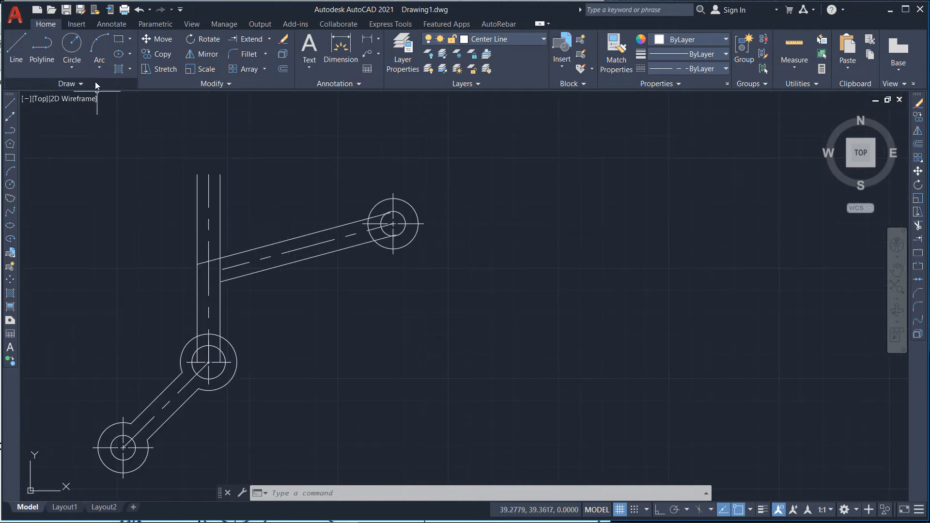
Step: Draw a circle of radius 0.82 tangent to the upper arm's top edge and the vertical arm's left edge
{"action": "left_click", "coordinate": [96, 66]}
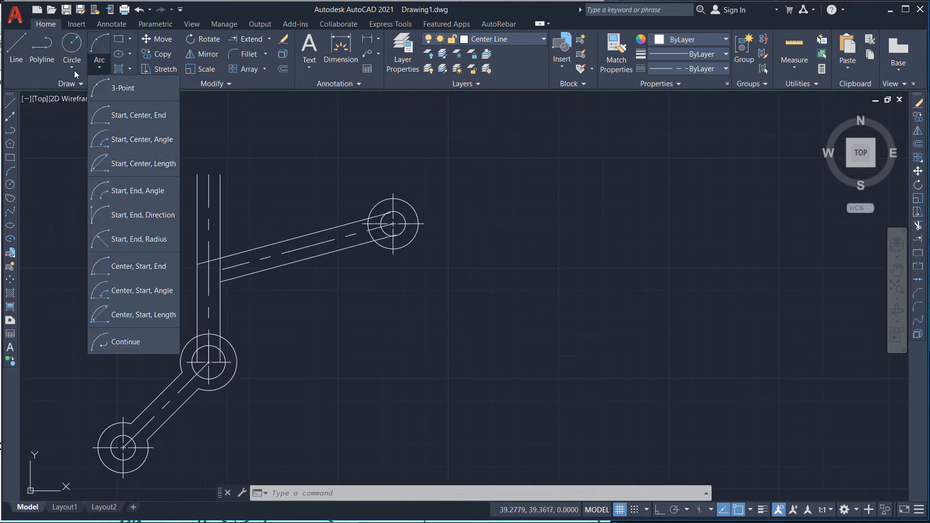
{"action": "left_click", "coordinate": [74, 70]}
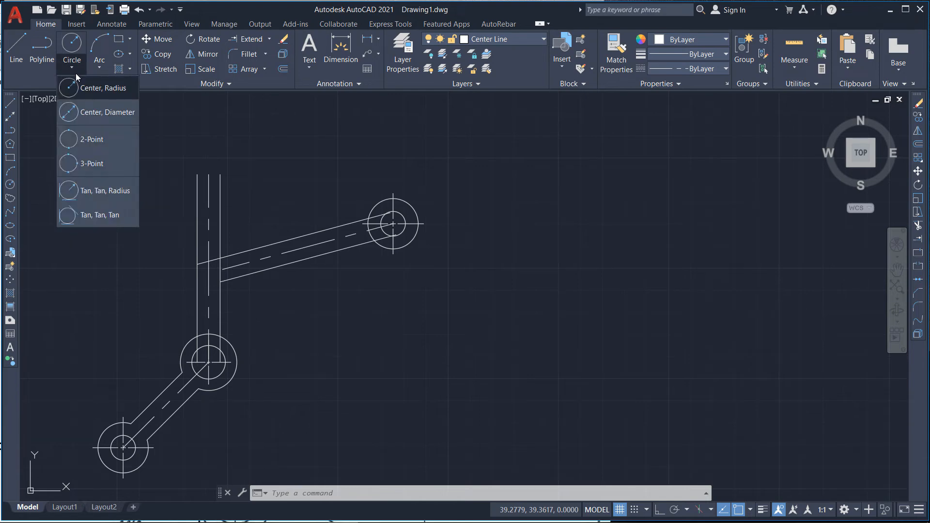
{"action": "left_click", "coordinate": [89, 191]}
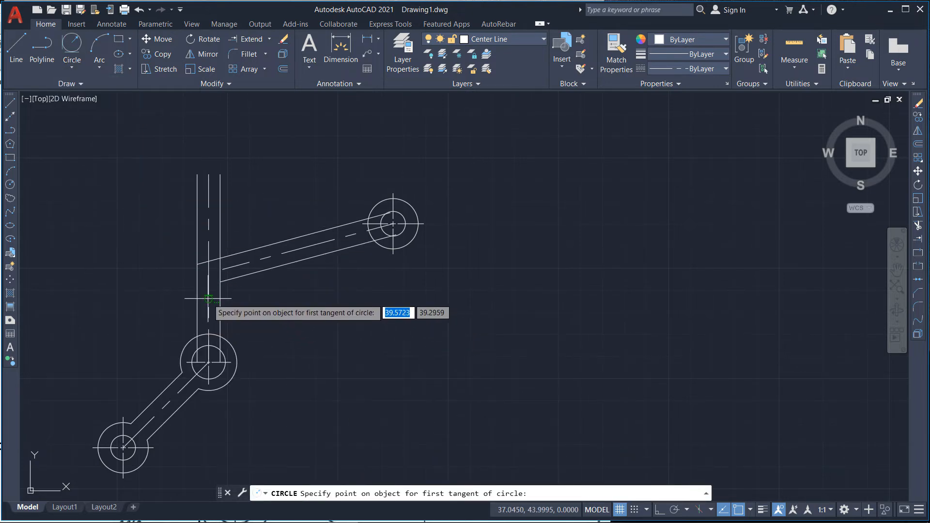
{"action": "scroll", "coordinate": [208, 298], "scroll_direction": "up", "scroll_amount": 4}
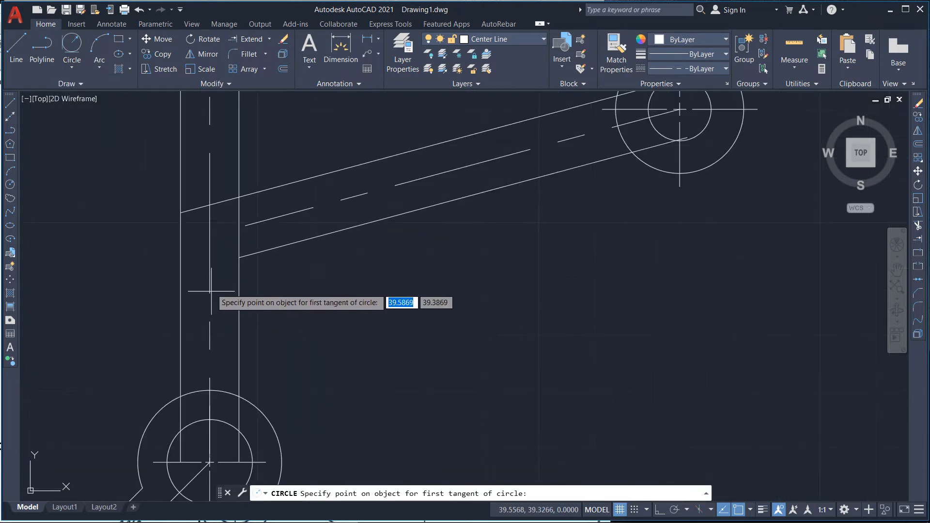
{"action": "left_click", "coordinate": [197, 209]}
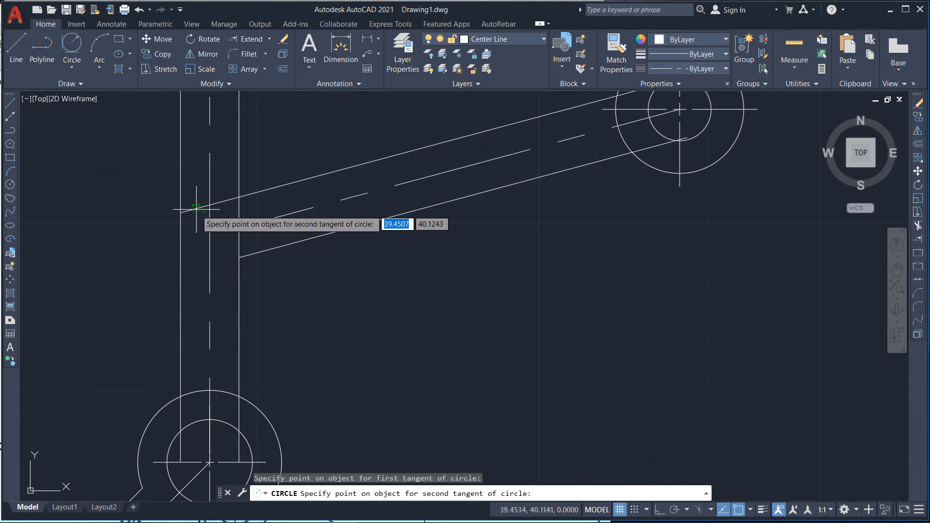
{"action": "left_click", "coordinate": [181, 244]}
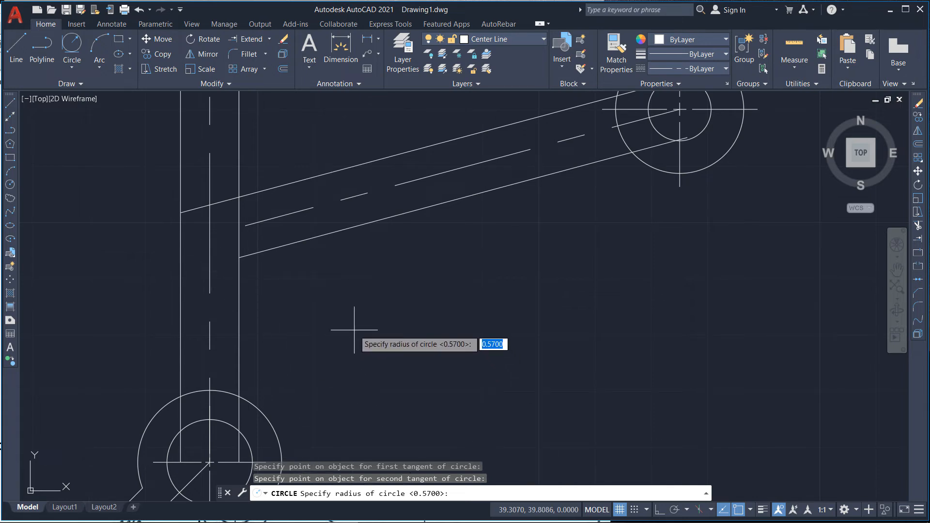
{"action": "type", "text": "0.82"}
{"action": "key", "text": "Return"}
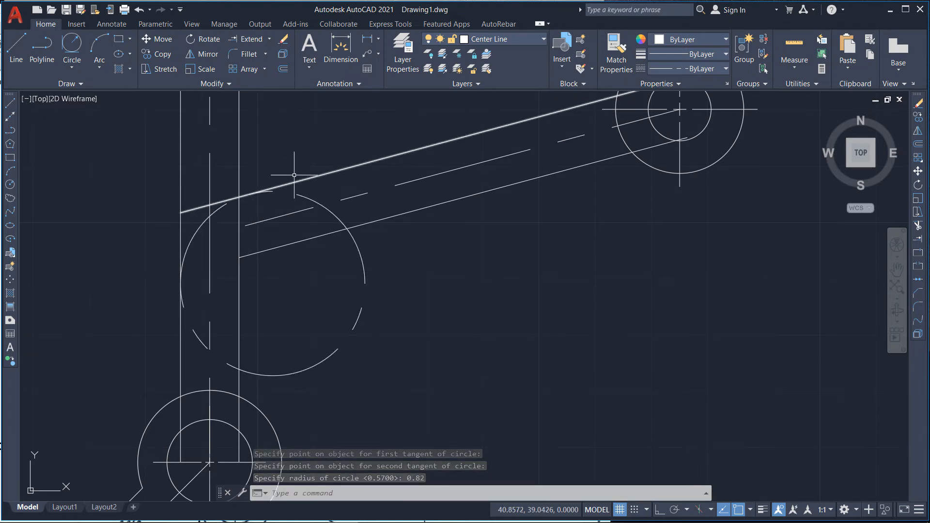
Step: Move the 0.82 radius circle onto the Construction Line layer
{"action": "key", "text": "Escape"}
{"action": "left_click", "coordinate": [363, 249]}
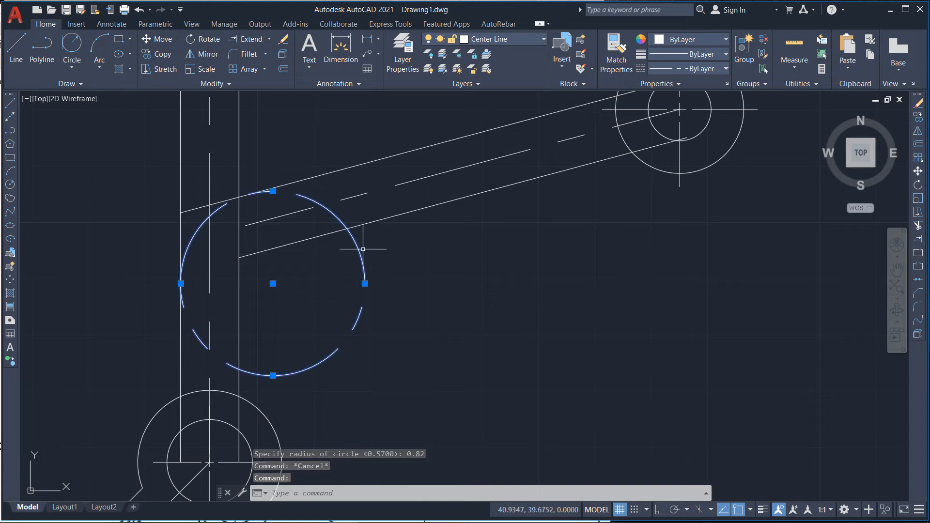
{"action": "left_click", "coordinate": [465, 40]}
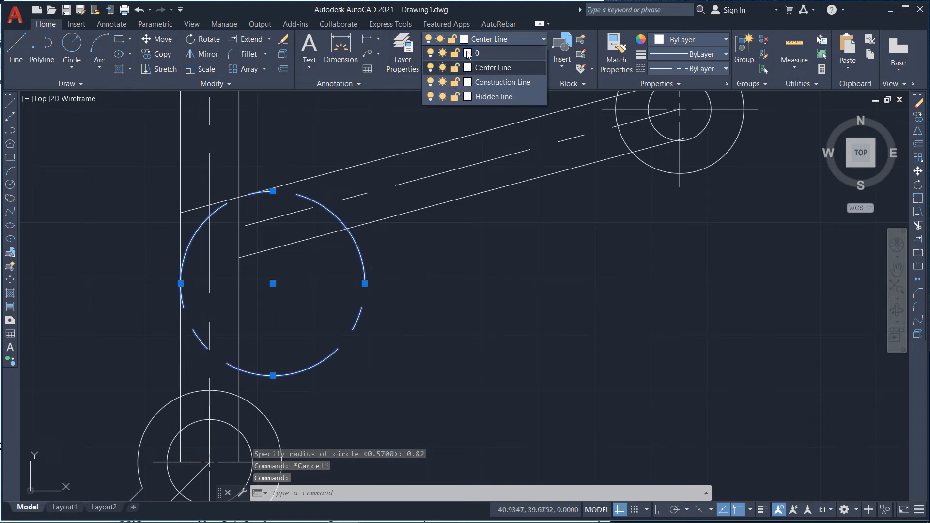
{"action": "left_click", "coordinate": [493, 82]}
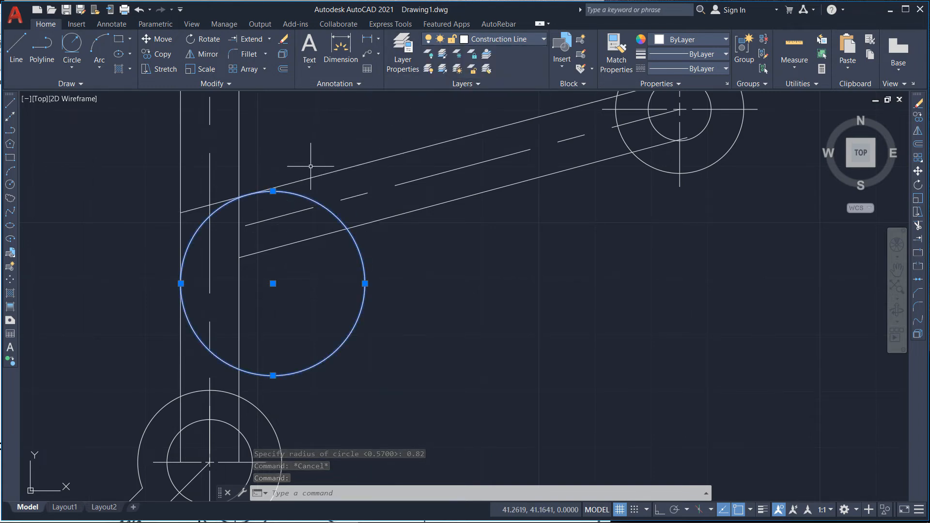
{"action": "key", "text": "Escape"}
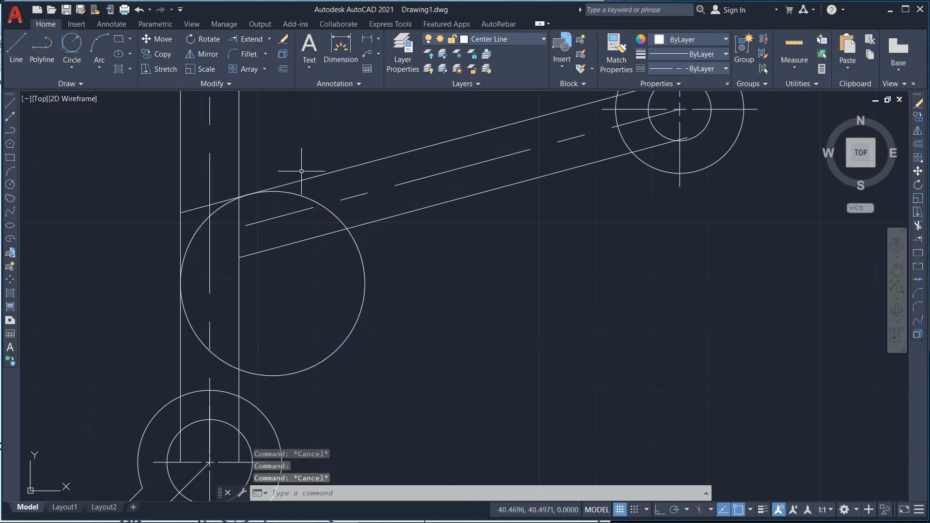
Step: Trim the outer corner circle and the overlapping edge lines to form the rounded outer bend
{"action": "left_click", "coordinate": [270, 40]}
{"action": "left_click", "coordinate": [266, 51]}
{"action": "left_click", "coordinate": [317, 176]}
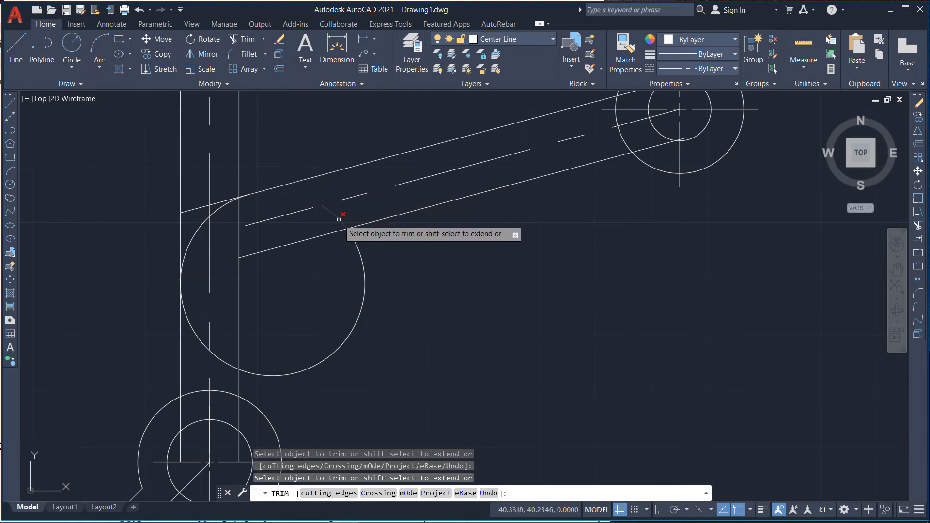
{"action": "left_click", "coordinate": [360, 262]}
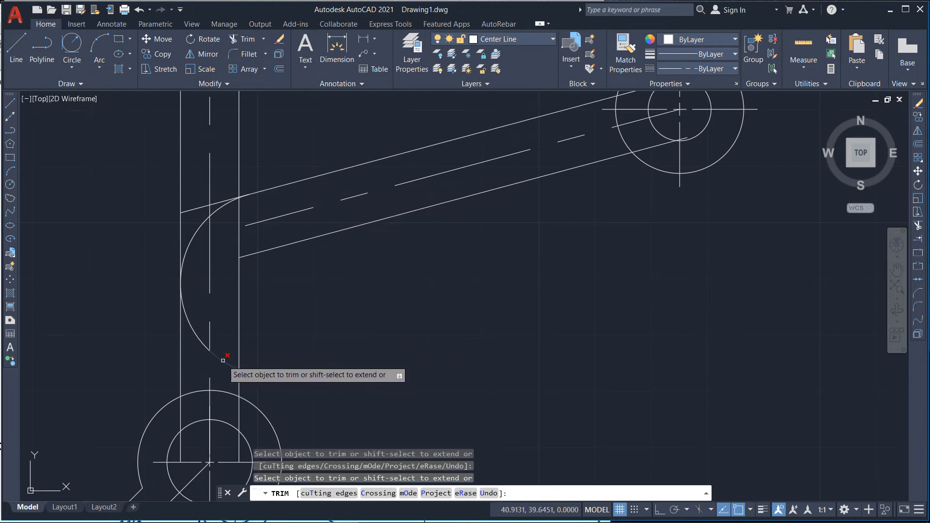
{"action": "left_click", "coordinate": [199, 334]}
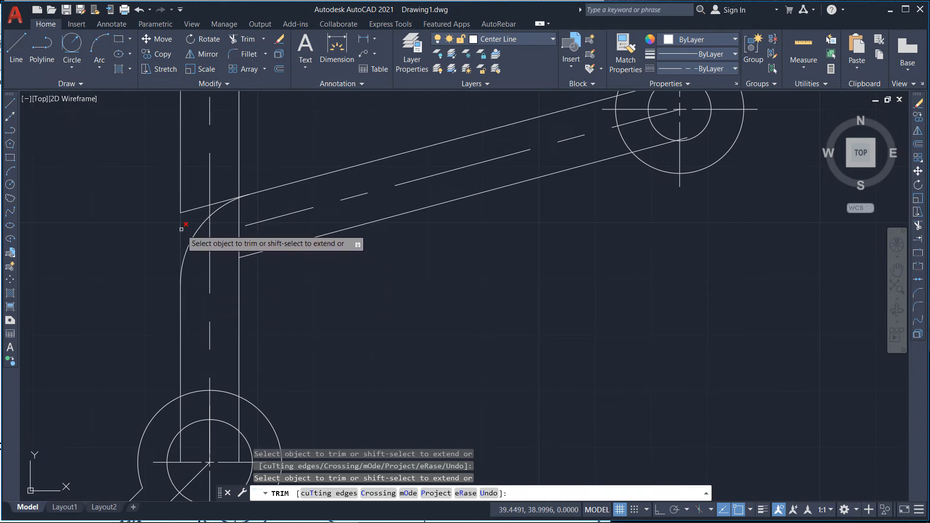
{"action": "left_click", "coordinate": [188, 210]}
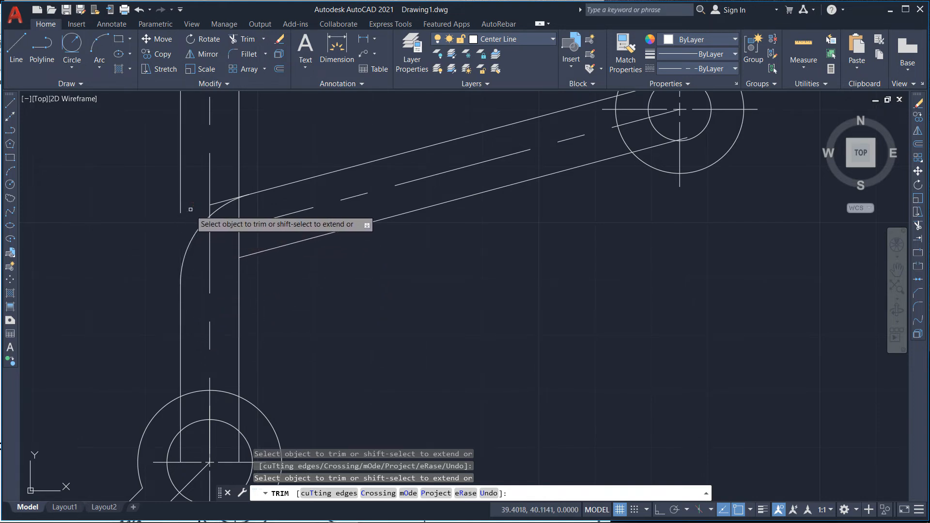
{"action": "left_click", "coordinate": [181, 203]}
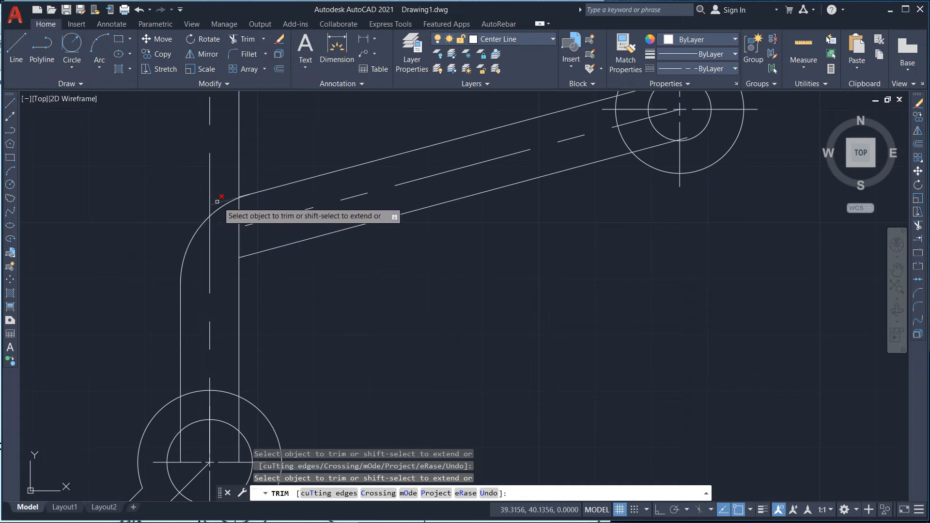
{"action": "left_click", "coordinate": [239, 180]}
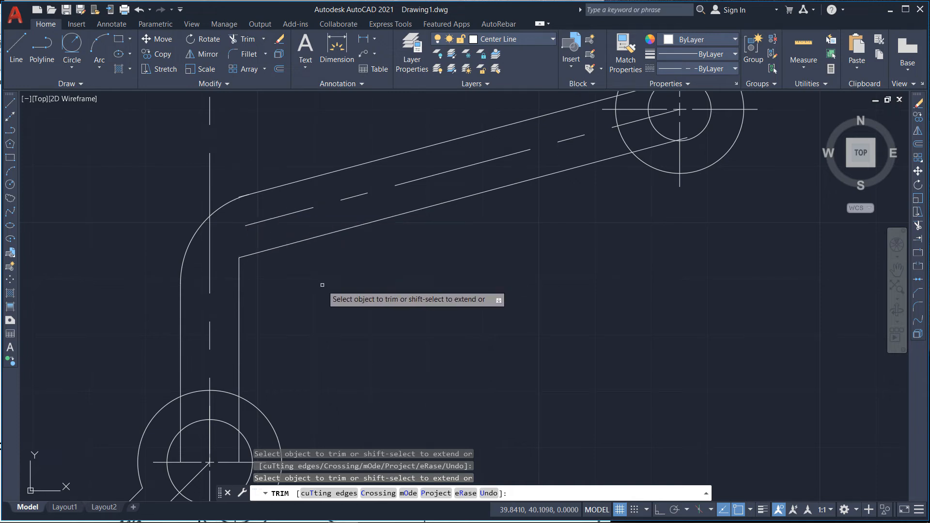
{"action": "scroll", "coordinate": [320, 286], "scroll_direction": "down", "scroll_amount": 2}
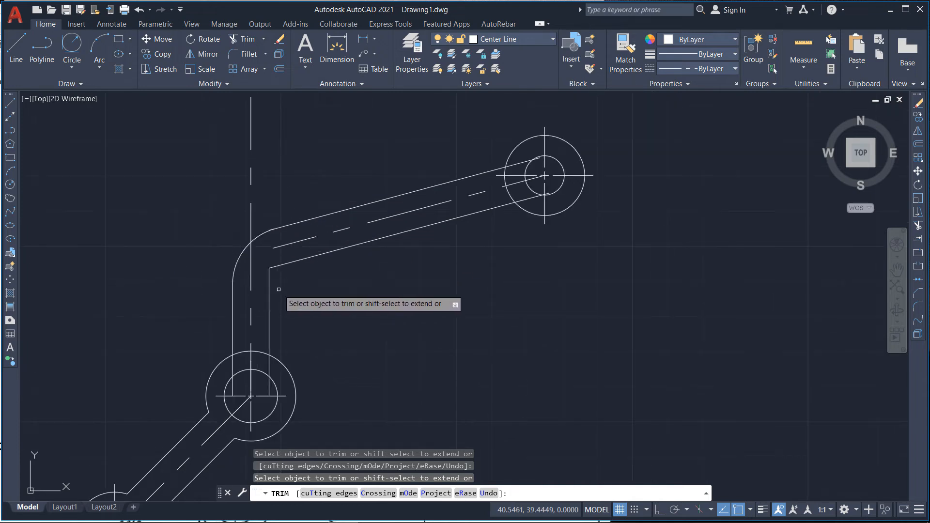
{"action": "scroll", "coordinate": [294, 291], "scroll_direction": "down", "scroll_amount": 2}
{"action": "scroll", "coordinate": [295, 291], "scroll_direction": "up", "scroll_amount": 3}
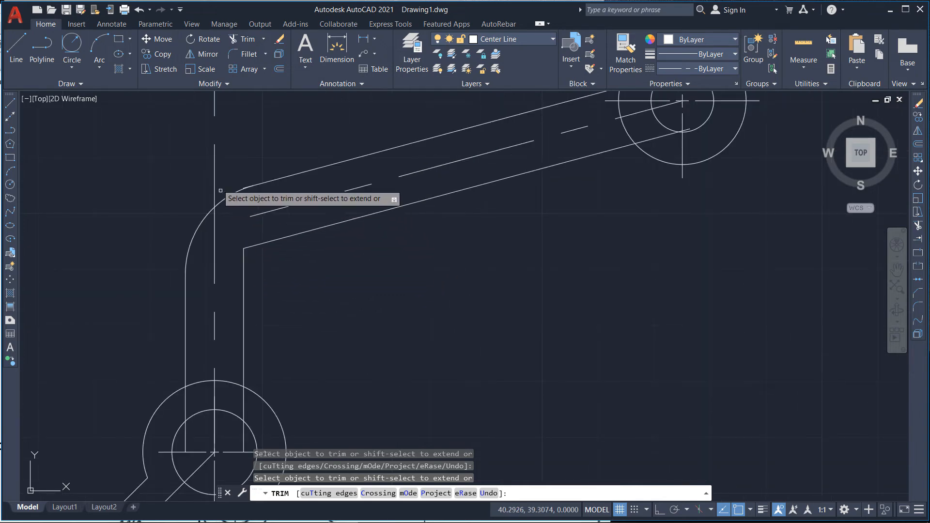
{"action": "key", "text": "Escape"}
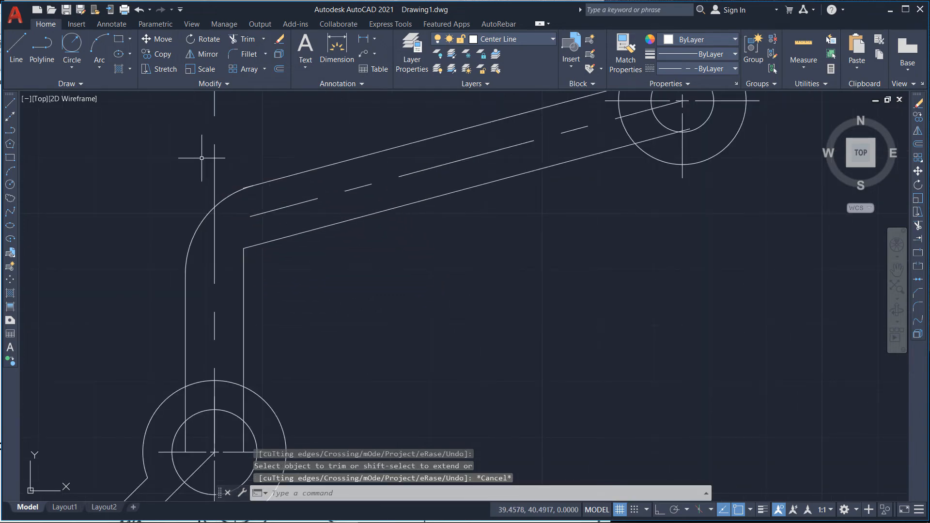
Step: Draw a circle of radius 0.41 tangent to the vertical arm's right edge and the upper arm's lower edge
{"action": "left_click", "coordinate": [78, 71]}
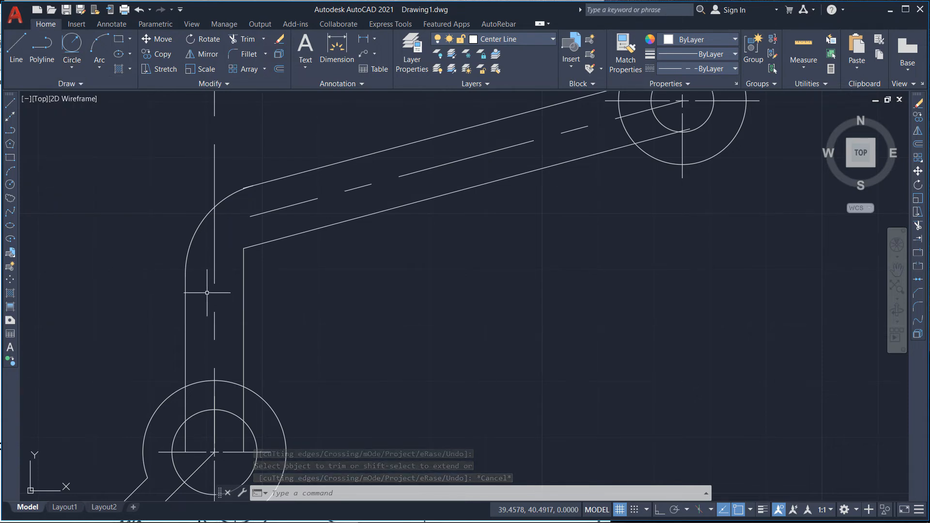
{"action": "scroll", "coordinate": [135, 264], "scroll_direction": "down", "scroll_amount": 8}
{"action": "scroll", "coordinate": [172, 267], "scroll_direction": "up", "scroll_amount": 4}
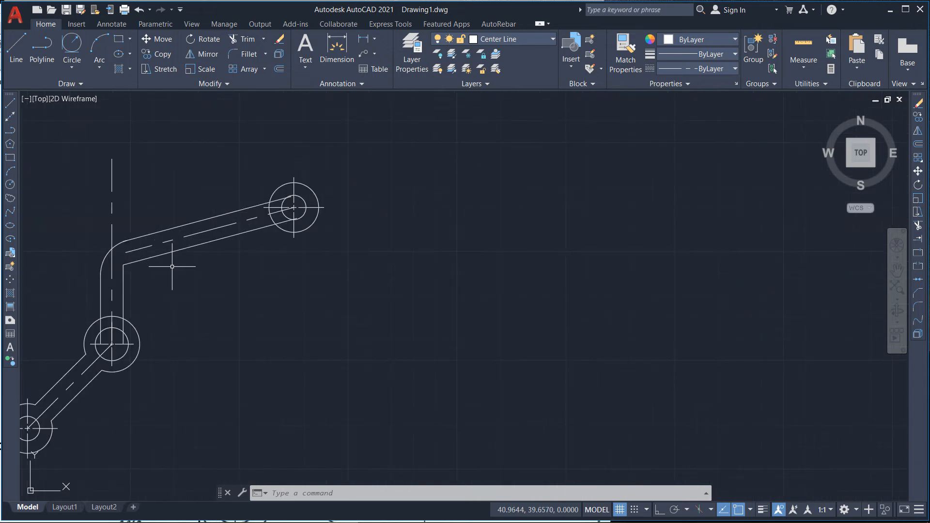
{"action": "scroll", "coordinate": [122, 257], "scroll_direction": "up", "scroll_amount": 5}
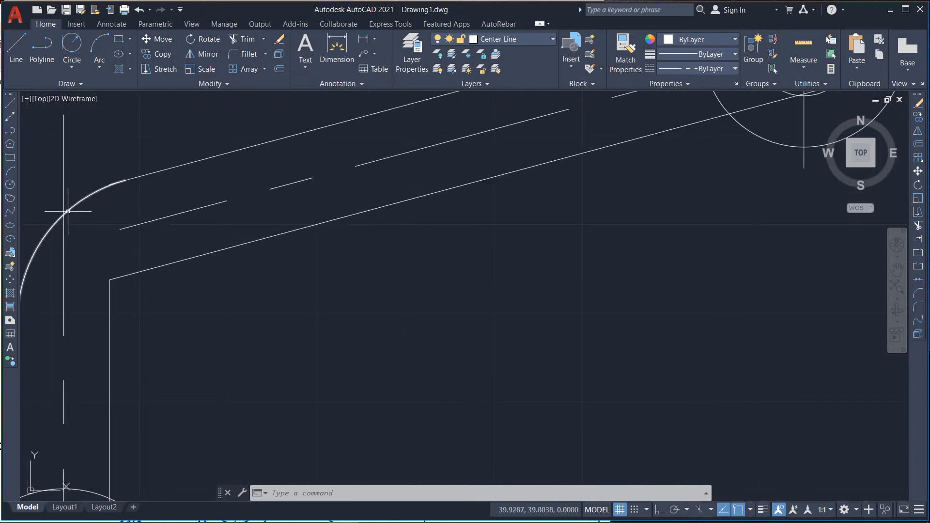
{"action": "scroll", "coordinate": [68, 211], "scroll_direction": "down", "scroll_amount": 4}
{"action": "scroll", "coordinate": [109, 238], "scroll_direction": "down", "scroll_amount": 9}
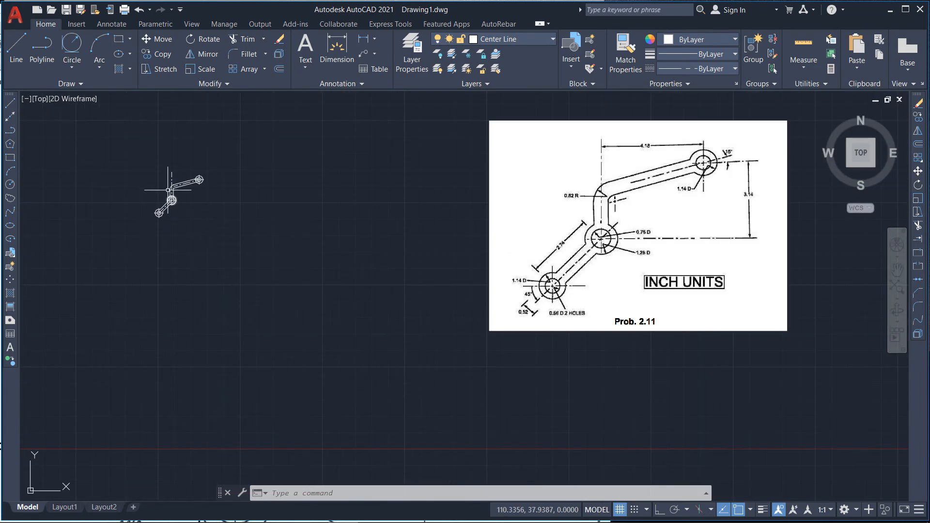
{"action": "scroll", "coordinate": [168, 190], "scroll_direction": "up", "scroll_amount": 10}
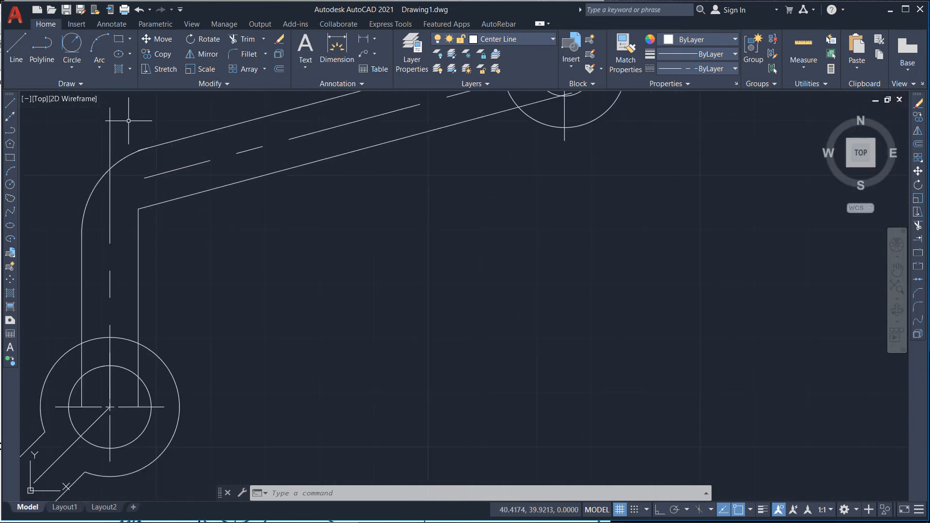
{"action": "left_click", "coordinate": [72, 75]}
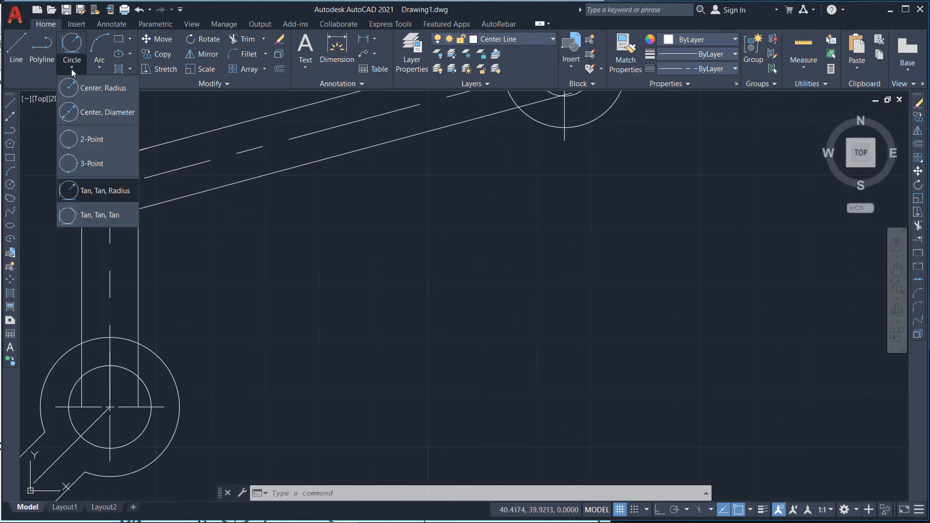
{"action": "left_click", "coordinate": [111, 190]}
{"action": "left_click", "coordinate": [139, 242]}
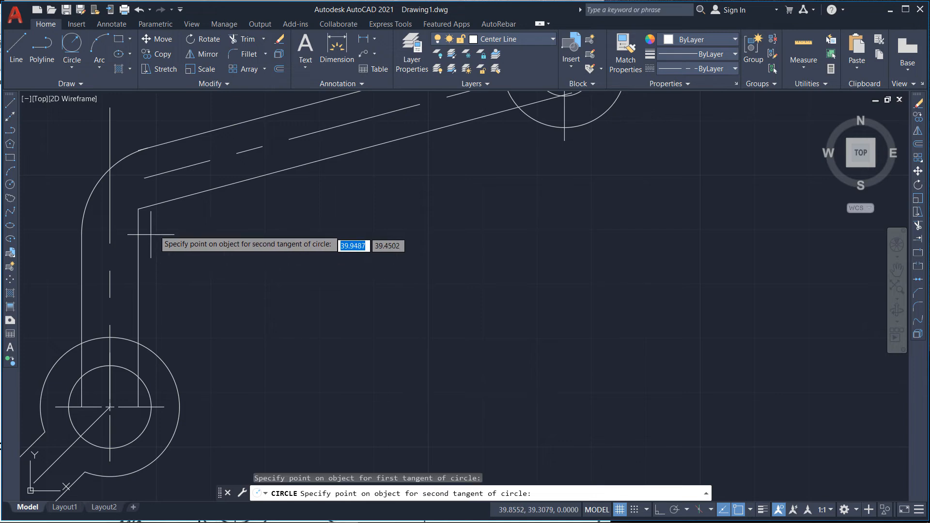
{"action": "left_click", "coordinate": [178, 199]}
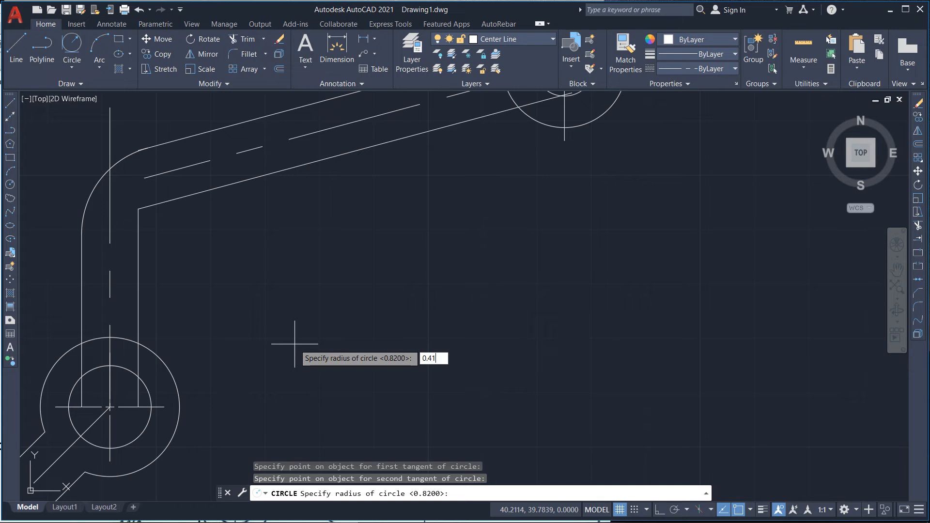
{"action": "key", "text": "Return"}
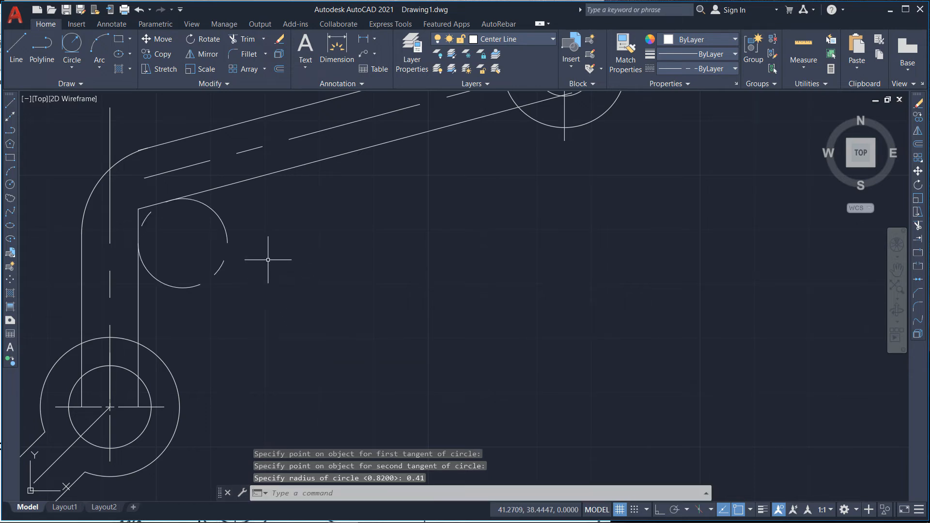
Step: Move the 0.41 radius circle onto the Construction Line layer
{"action": "left_click", "coordinate": [222, 234]}
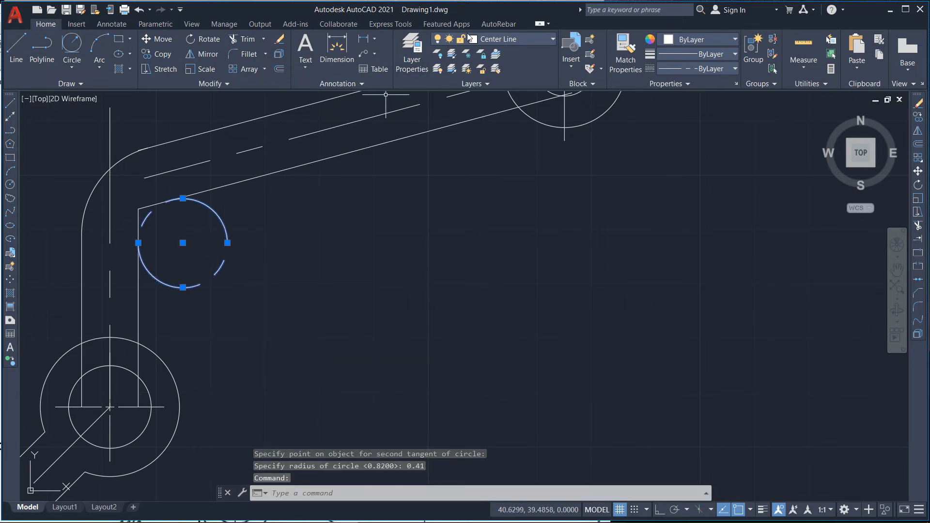
{"action": "left_click", "coordinate": [499, 38]}
{"action": "left_click", "coordinate": [506, 79]}
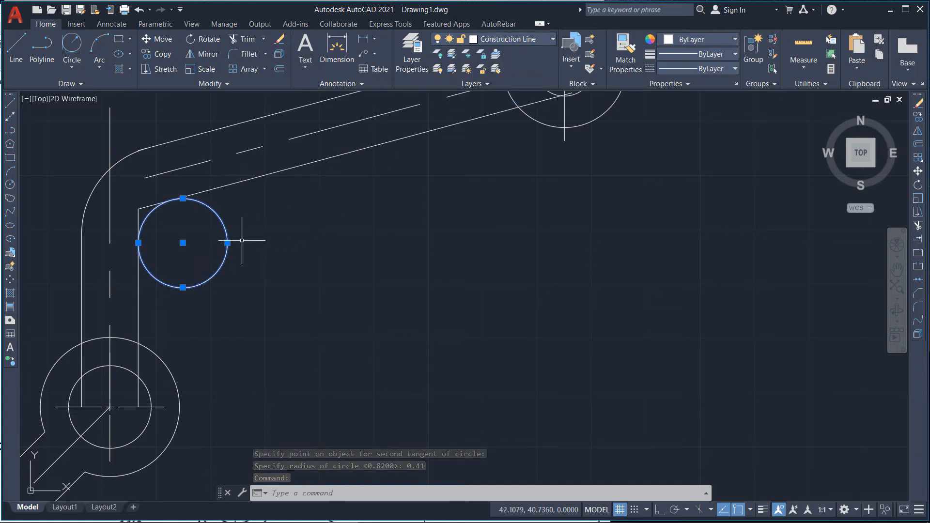
{"action": "key", "text": "Escape"}
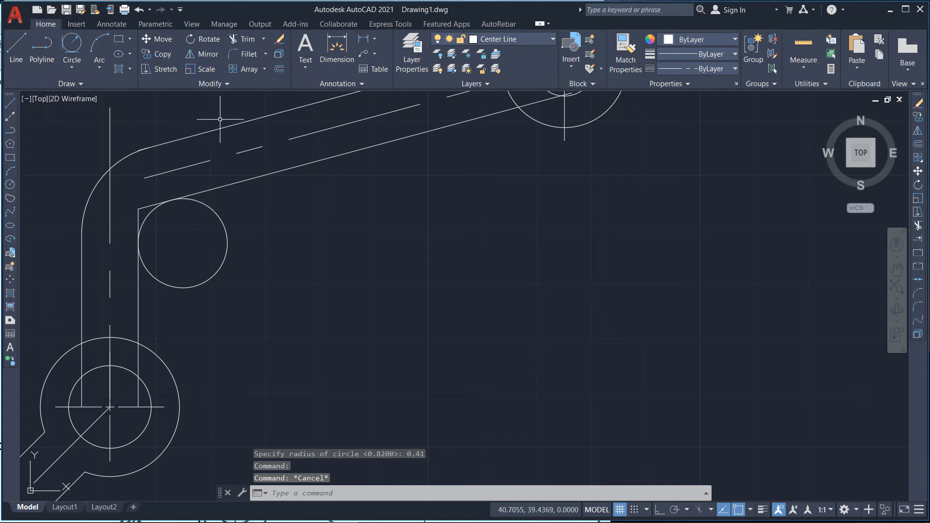
Step: Trim the 0.41 radius circle and the overlapping inner edge lines to form the rounded inner bend
{"action": "left_click", "coordinate": [243, 39]}
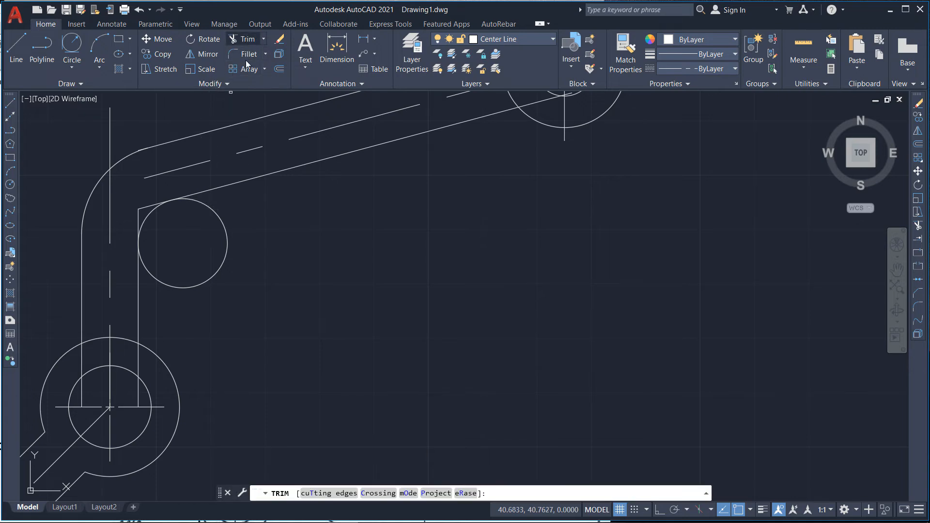
{"action": "left_click", "coordinate": [380, 285]}
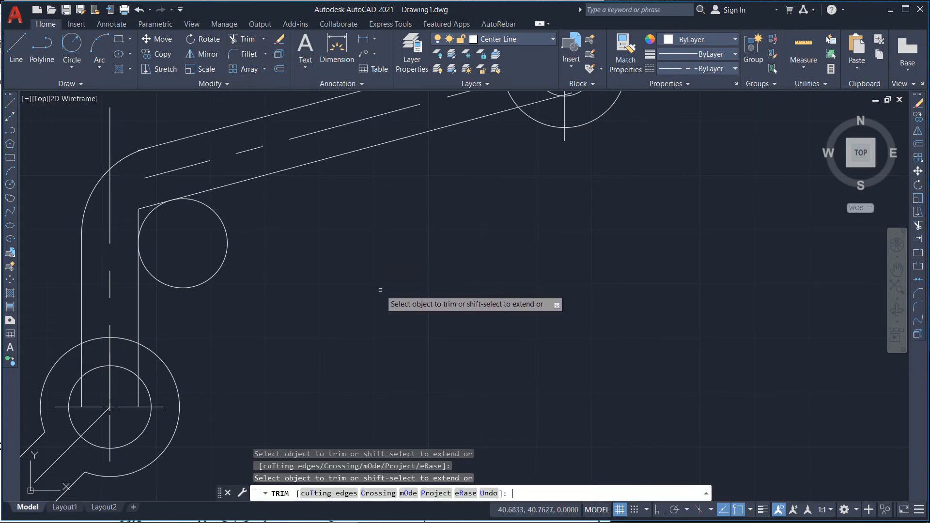
{"action": "left_click", "coordinate": [220, 216]}
{"action": "scroll", "coordinate": [146, 204], "scroll_direction": "up", "scroll_amount": 2}
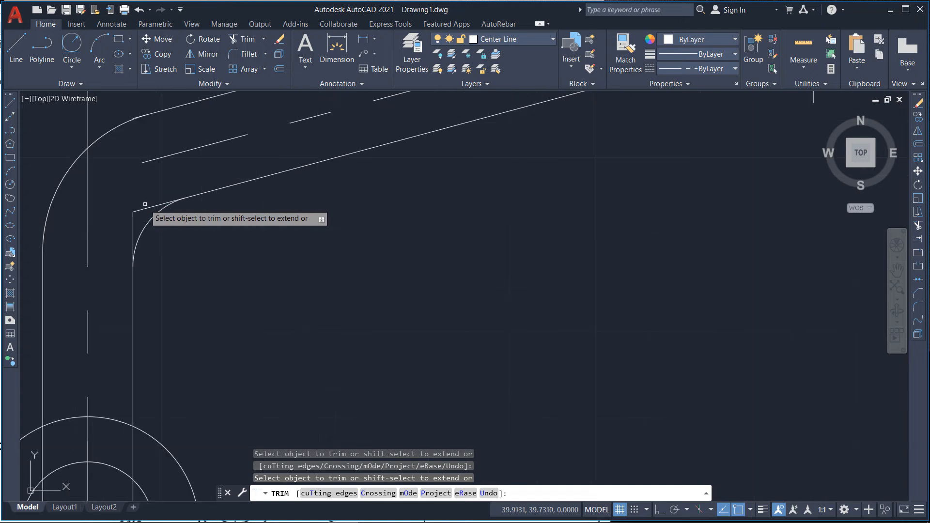
{"action": "left_click", "coordinate": [144, 207]}
{"action": "left_click", "coordinate": [132, 228]}
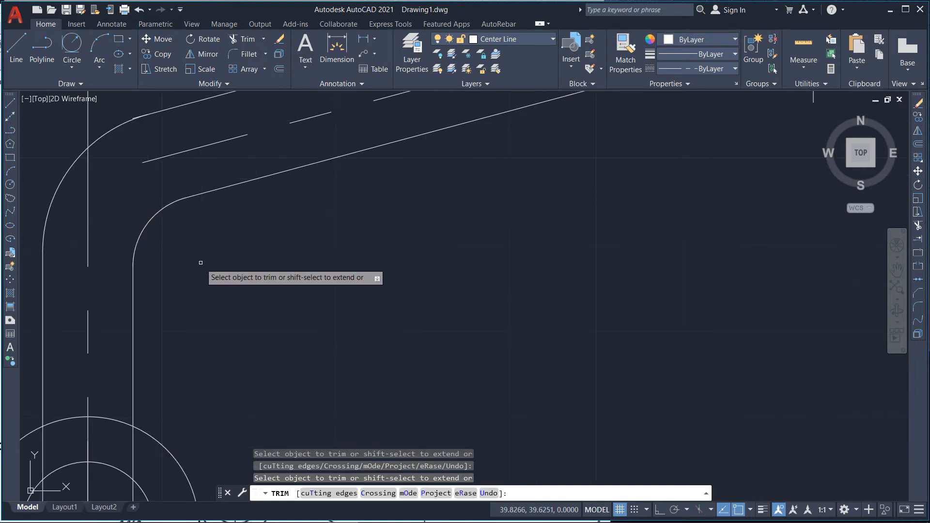
{"action": "scroll", "coordinate": [201, 263], "scroll_direction": "down", "scroll_amount": 3}
{"action": "scroll", "coordinate": [129, 193], "scroll_direction": "down", "scroll_amount": 1}
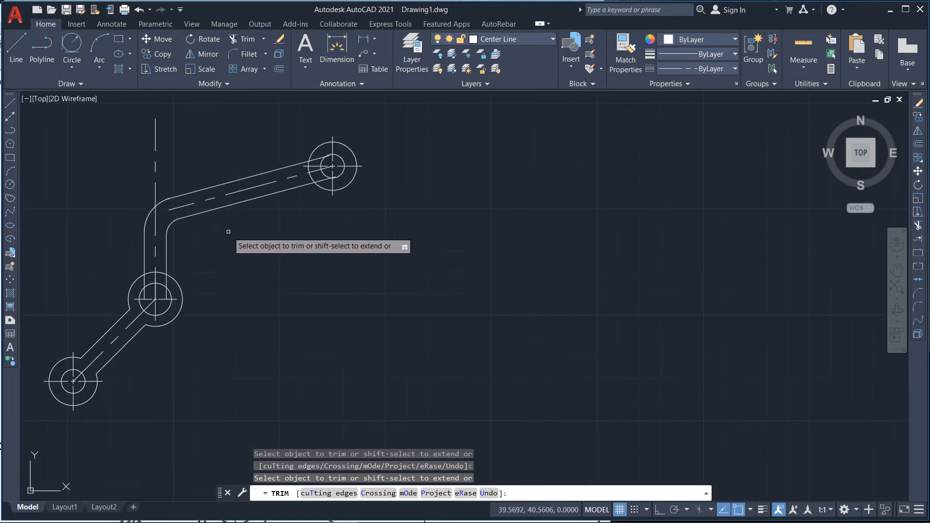
{"action": "key", "text": "Escape"}
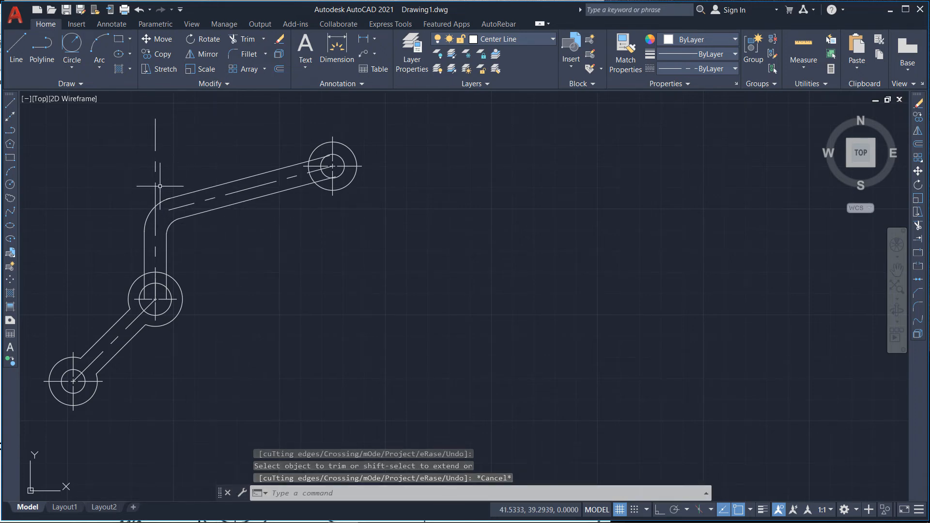
Step: Trim the leftover stray line segments where the outer bend meets the upper arm's edge
{"action": "scroll", "coordinate": [155, 186], "scroll_direction": "up", "scroll_amount": 4}
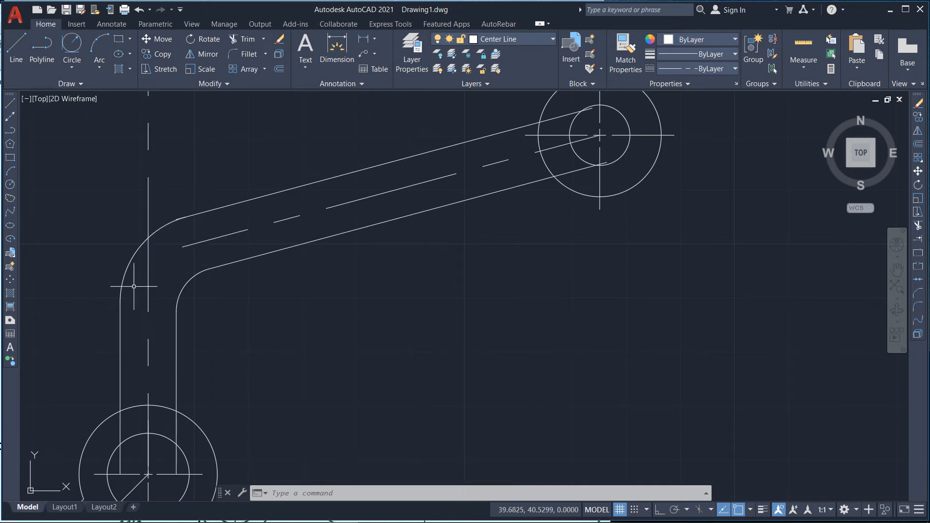
{"action": "scroll", "coordinate": [114, 289], "scroll_direction": "down", "scroll_amount": 2}
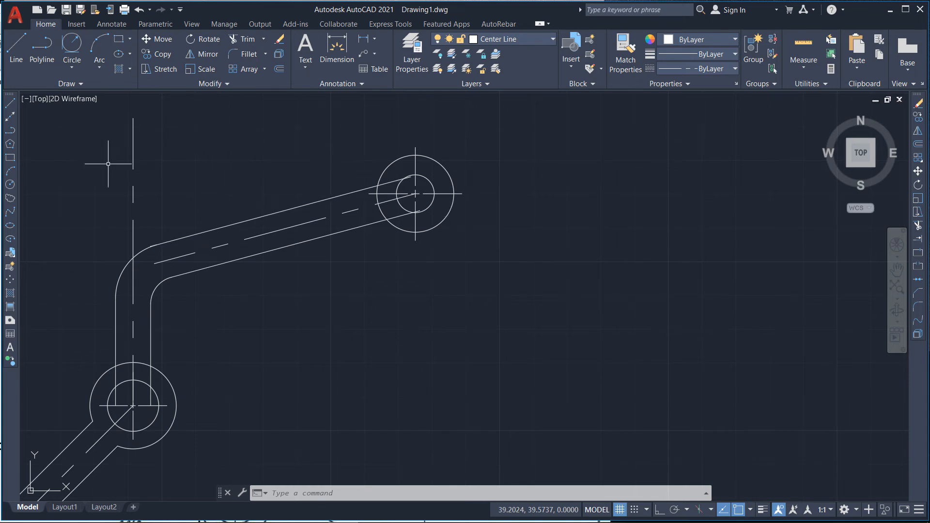
{"action": "scroll", "coordinate": [99, 271], "scroll_direction": "up", "scroll_amount": 4}
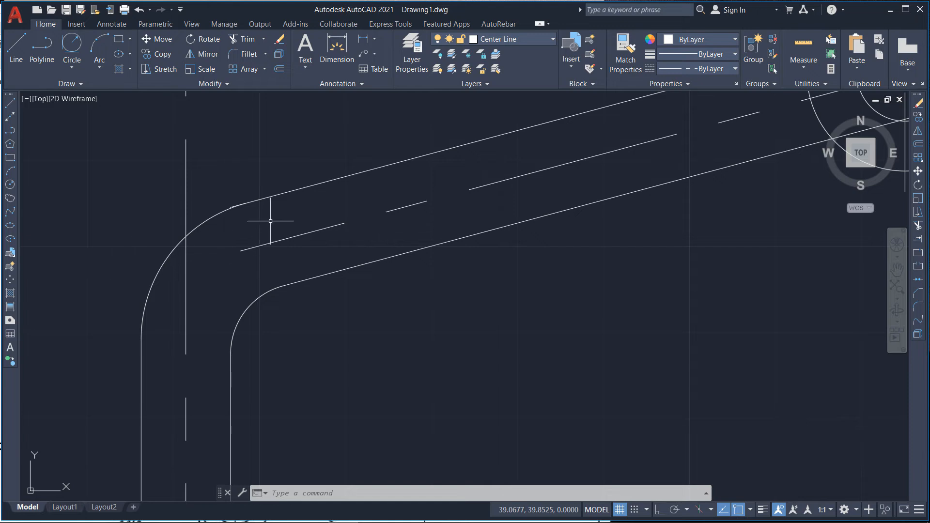
{"action": "scroll", "coordinate": [270, 221], "scroll_direction": "up", "scroll_amount": 3}
{"action": "scroll", "coordinate": [103, 229], "scroll_direction": "up", "scroll_amount": 1}
{"action": "scroll", "coordinate": [108, 224], "scroll_direction": "up", "scroll_amount": 1}
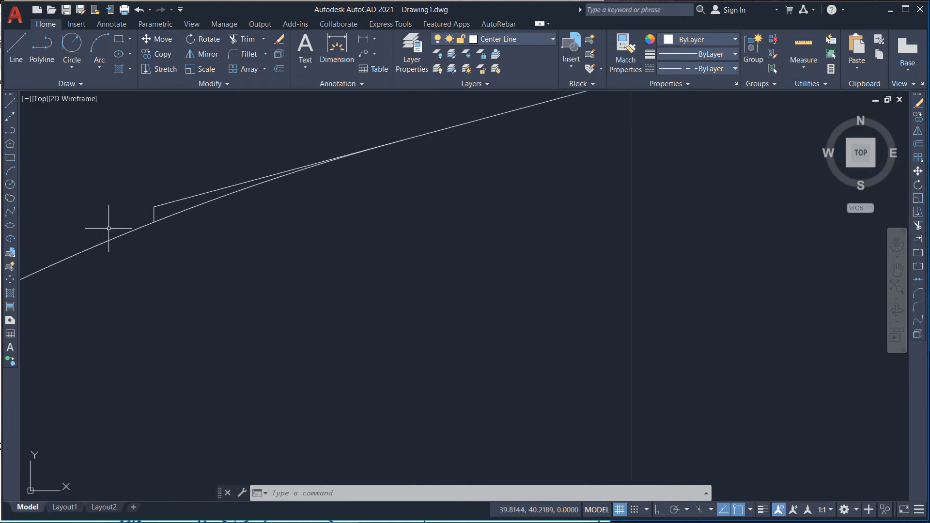
{"action": "scroll", "coordinate": [131, 218], "scroll_direction": "down", "scroll_amount": 1}
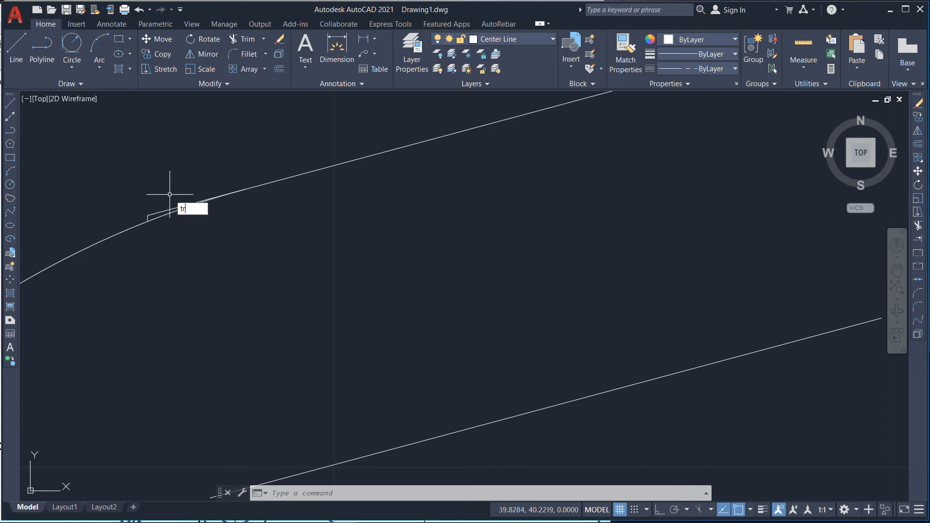
{"action": "key", "text": "Return"}
{"action": "scroll", "coordinate": [150, 231], "scroll_direction": "up", "scroll_amount": 2}
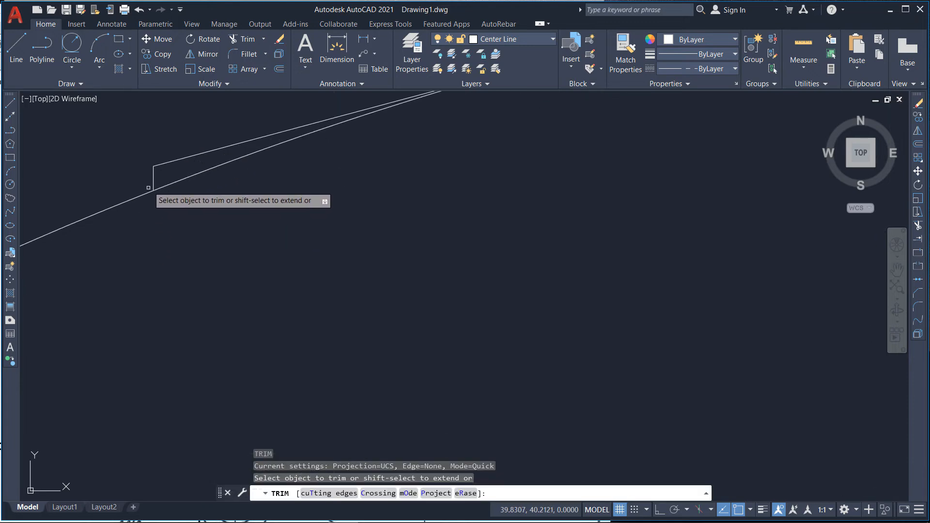
{"action": "left_click", "coordinate": [153, 179]}
{"action": "left_click", "coordinate": [168, 161]}
Step: Trim the upper arm's edge lines back to the outer circle at the right pivot
{"action": "scroll", "coordinate": [107, 197], "scroll_direction": "down", "scroll_amount": 4}
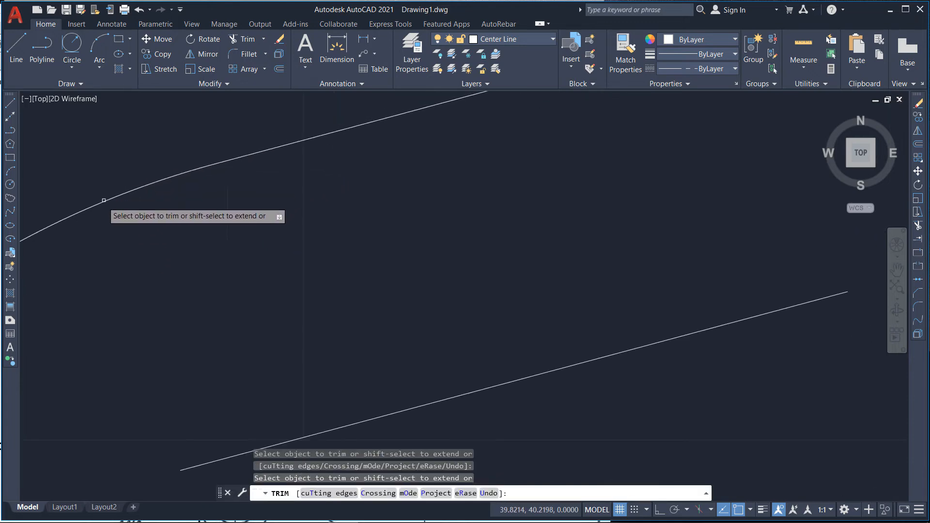
{"action": "scroll", "coordinate": [104, 200], "scroll_direction": "down", "scroll_amount": 5}
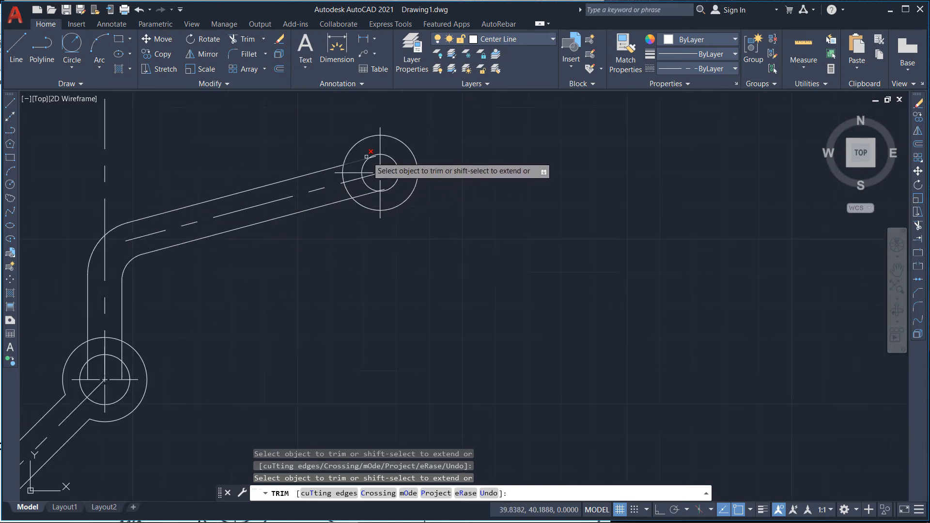
{"action": "scroll", "coordinate": [367, 157], "scroll_direction": "up", "scroll_amount": 7}
{"action": "scroll", "coordinate": [387, 151], "scroll_direction": "down", "scroll_amount": 1}
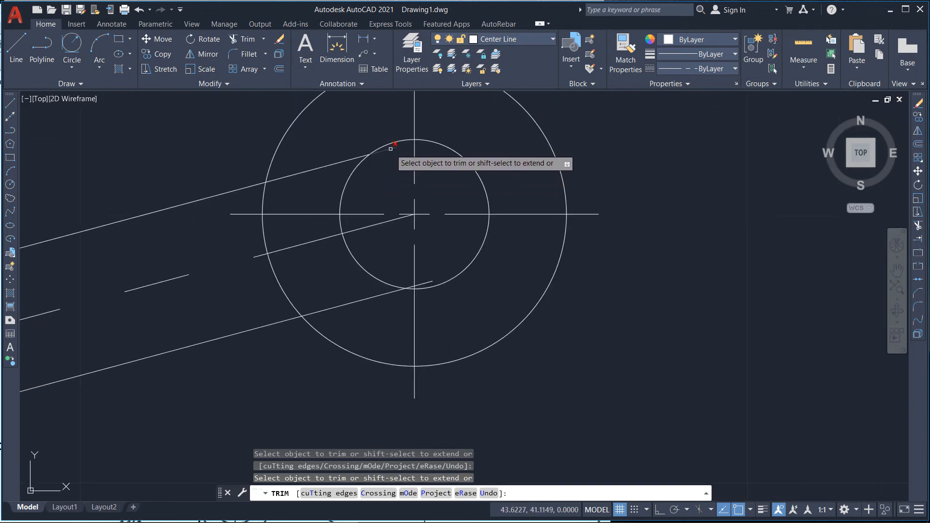
{"action": "left_click", "coordinate": [339, 165]}
{"action": "left_click", "coordinate": [332, 164]}
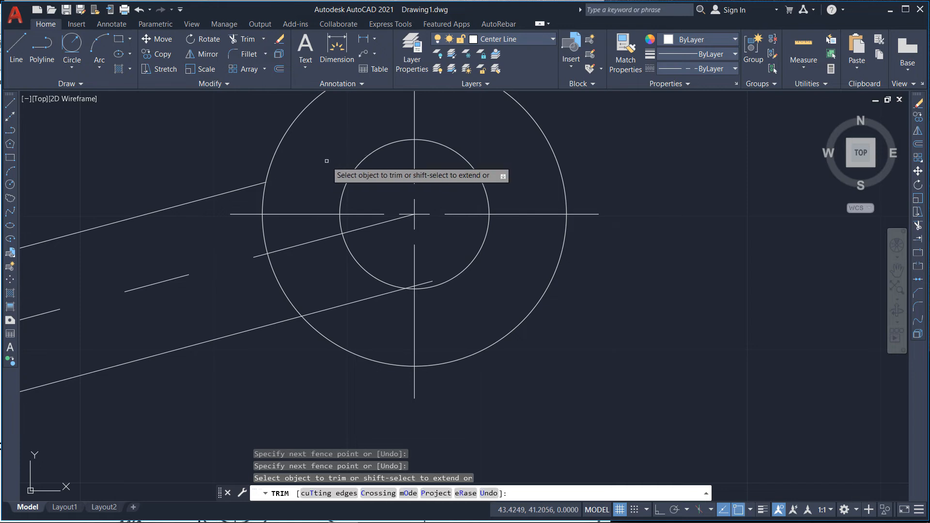
{"action": "scroll", "coordinate": [412, 306], "scroll_direction": "up", "scroll_amount": 2}
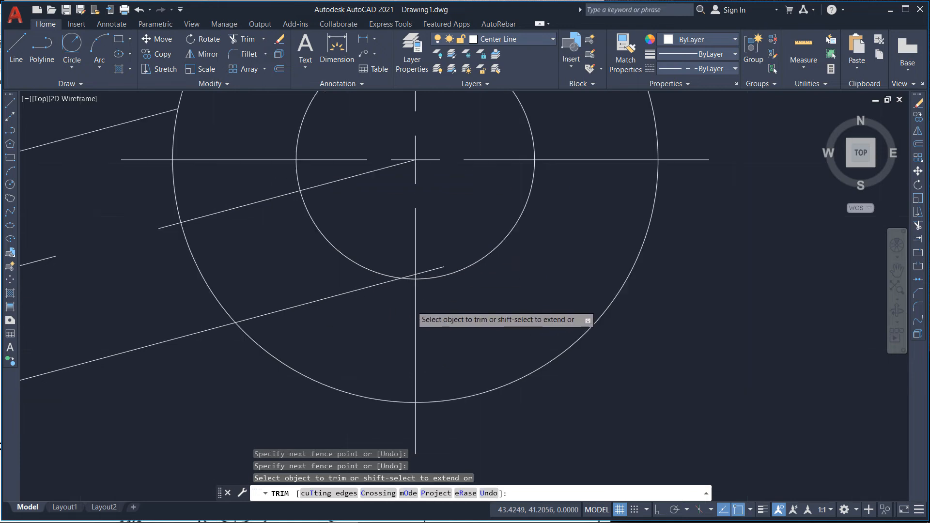
{"action": "left_click", "coordinate": [434, 268]}
{"action": "left_click", "coordinate": [364, 288]}
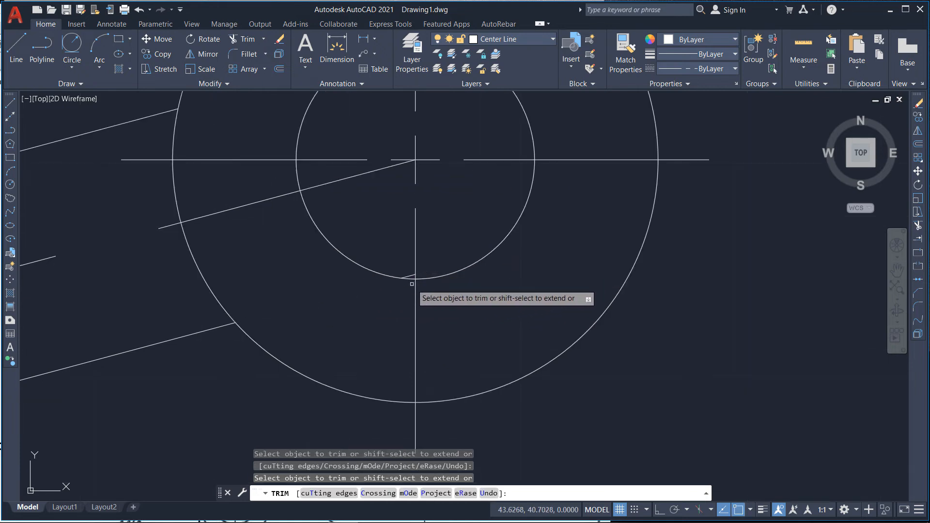
Step: Trim the right pivot's outer circle arc lying between the upper arm's edge lines
{"action": "scroll", "coordinate": [412, 284], "scroll_direction": "up", "scroll_amount": 6}
{"action": "left_click", "coordinate": [402, 249]}
{"action": "scroll", "coordinate": [523, 284], "scroll_direction": "down", "scroll_amount": 8}
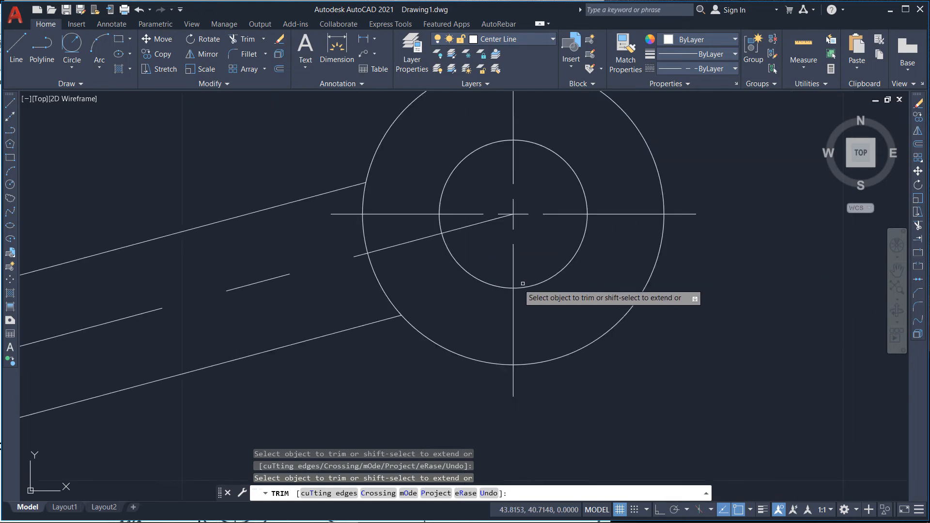
{"action": "scroll", "coordinate": [465, 289], "scroll_direction": "down", "scroll_amount": 3}
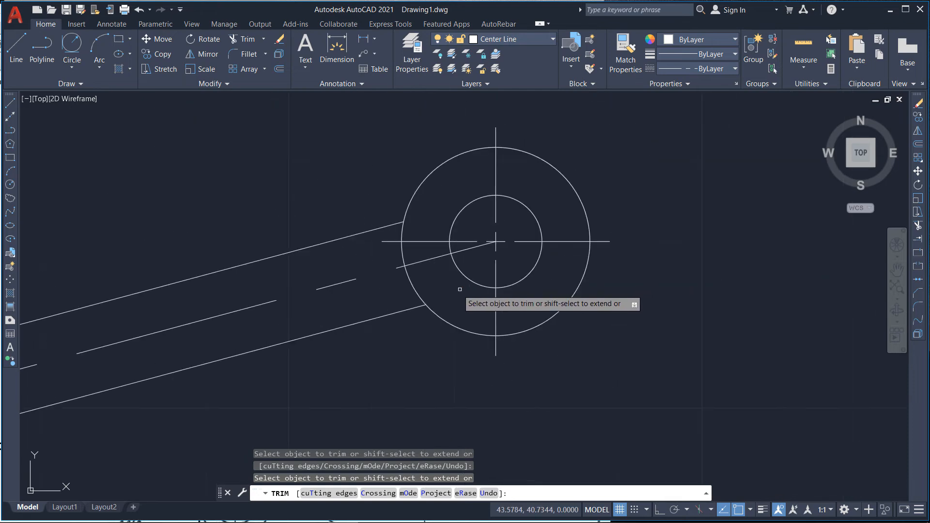
{"action": "left_click", "coordinate": [403, 240]}
{"action": "scroll", "coordinate": [457, 197], "scroll_direction": "down", "scroll_amount": 5}
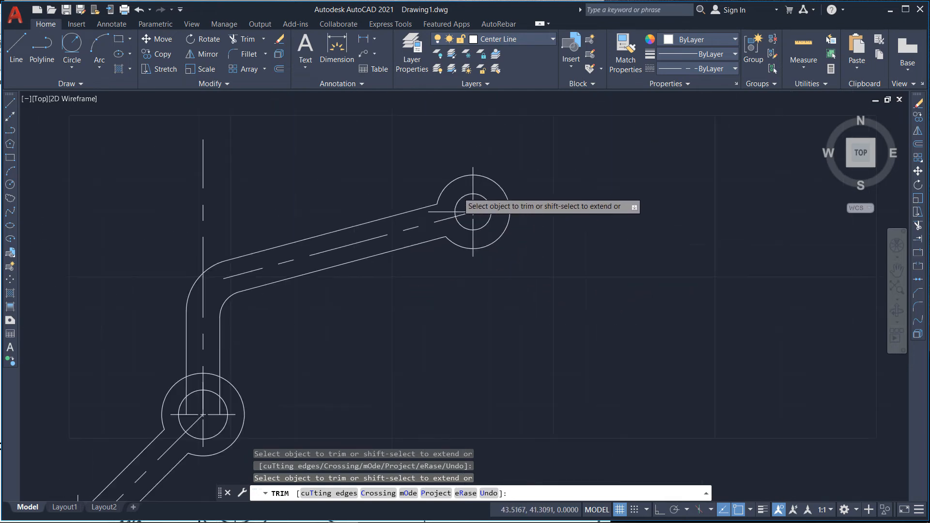
{"action": "scroll", "coordinate": [565, 220], "scroll_direction": "down", "scroll_amount": 3}
{"action": "scroll", "coordinate": [384, 305], "scroll_direction": "down", "scroll_amount": 3}
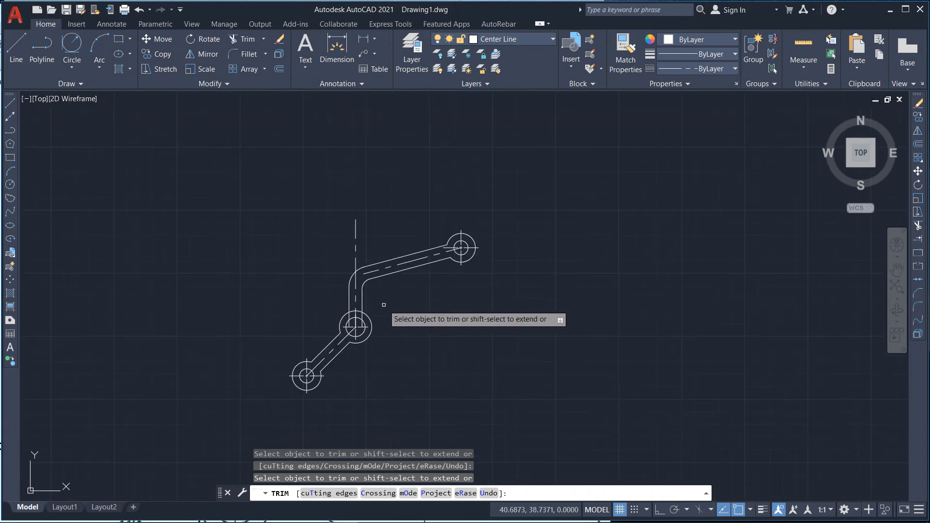
{"action": "scroll", "coordinate": [383, 313], "scroll_direction": "up", "scroll_amount": 4}
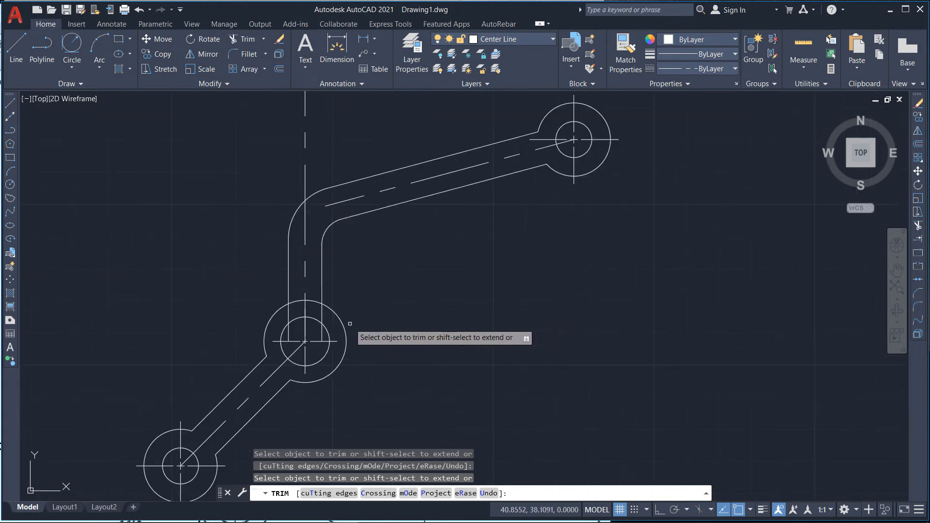
{"action": "key", "text": "Escape"}
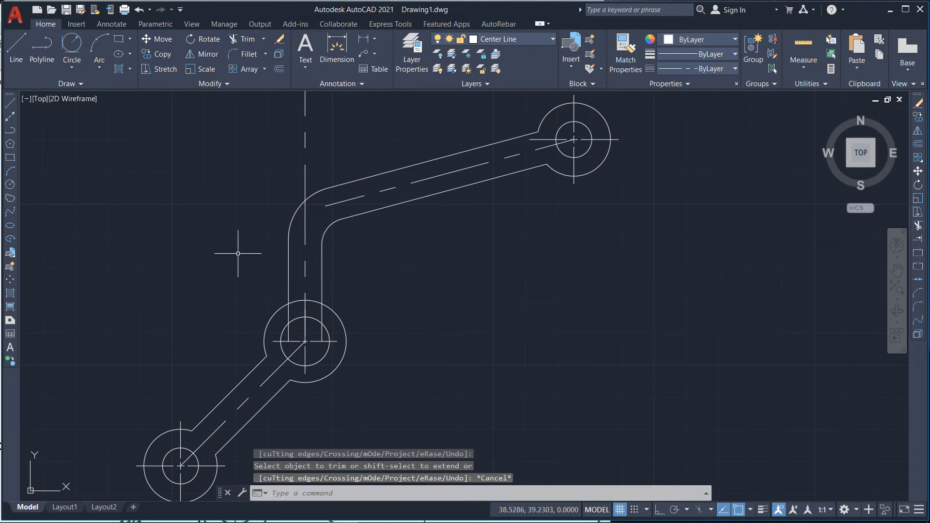
Step: Shorten the vertical arm's center line by stretching its top endpoint straight down to the bend
{"action": "scroll", "coordinate": [238, 265], "scroll_direction": "down", "scroll_amount": 2}
{"action": "left_click", "coordinate": [280, 183]}
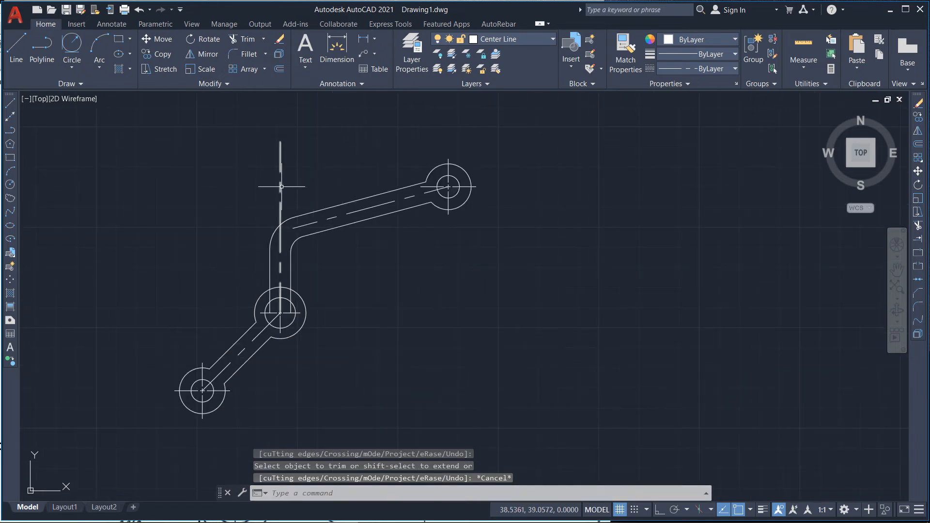
{"action": "left_click", "coordinate": [280, 142]}
{"action": "scroll", "coordinate": [303, 248], "scroll_direction": "up", "scroll_amount": 4}
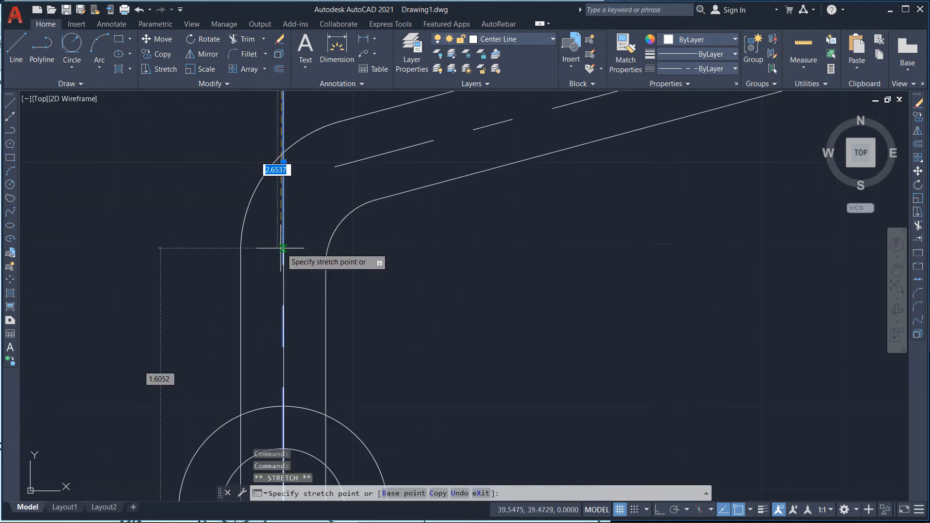
{"action": "key", "text": "F8"}
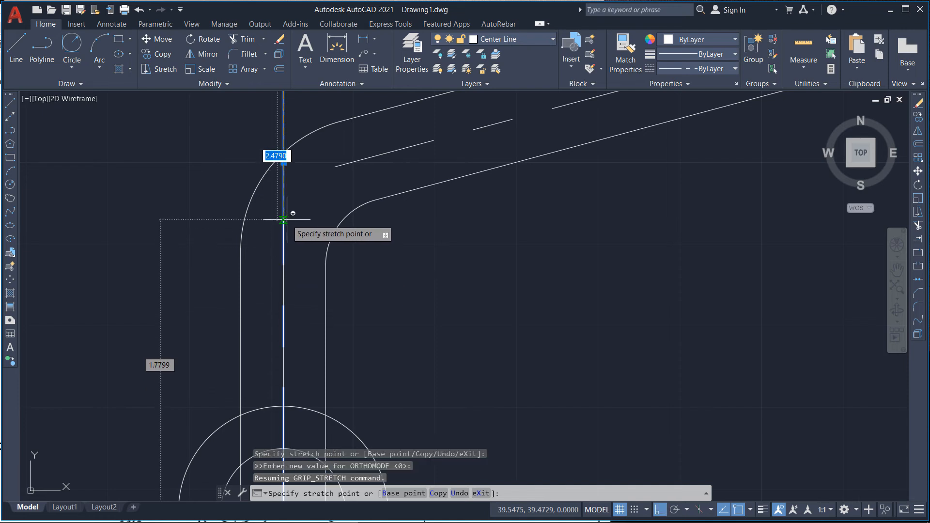
{"action": "left_click", "coordinate": [286, 219]}
{"action": "key", "text": "Escape"}
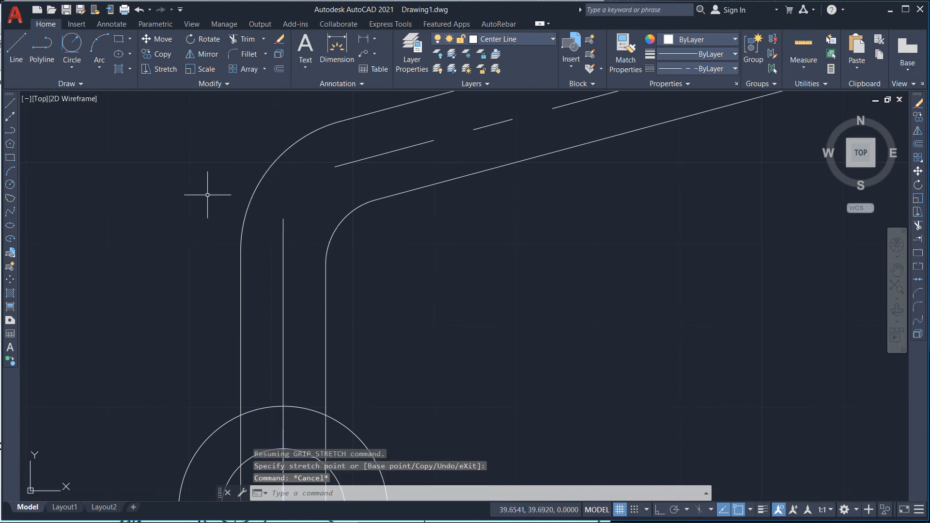
{"action": "scroll", "coordinate": [197, 194], "scroll_direction": "down", "scroll_amount": 5}
{"action": "left_click", "coordinate": [216, 218]}
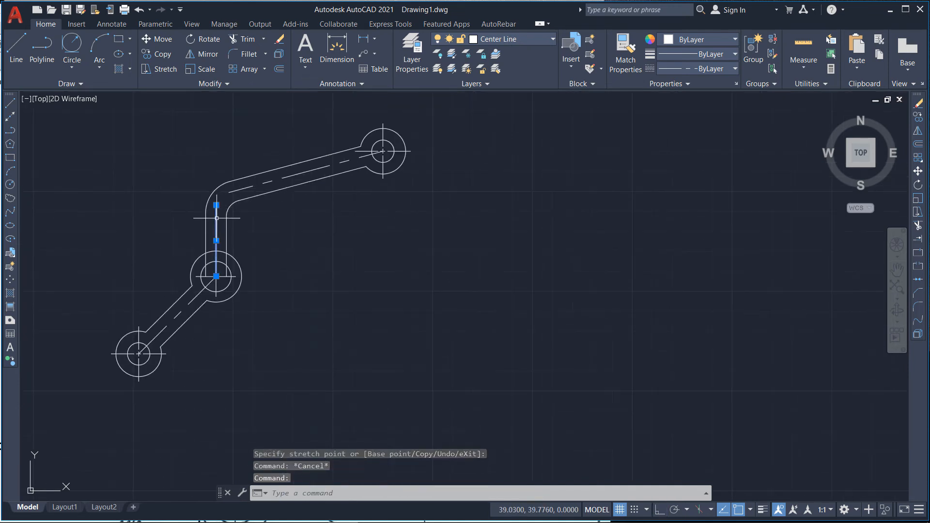
{"action": "key", "text": "Escape"}
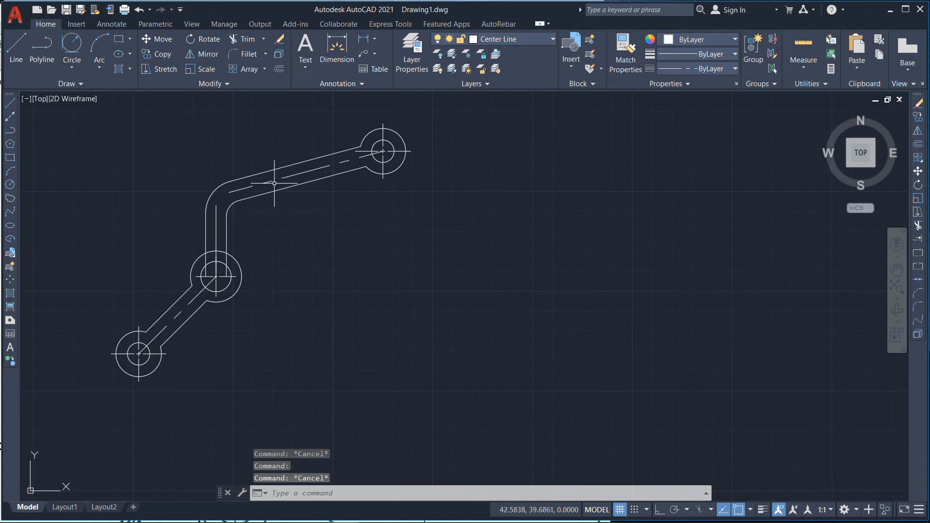
Step: Set the linetype scale of the upper arm's center line to 0.2
{"action": "scroll", "coordinate": [282, 183], "scroll_direction": "up", "scroll_amount": 4}
{"action": "left_click", "coordinate": [309, 165]}
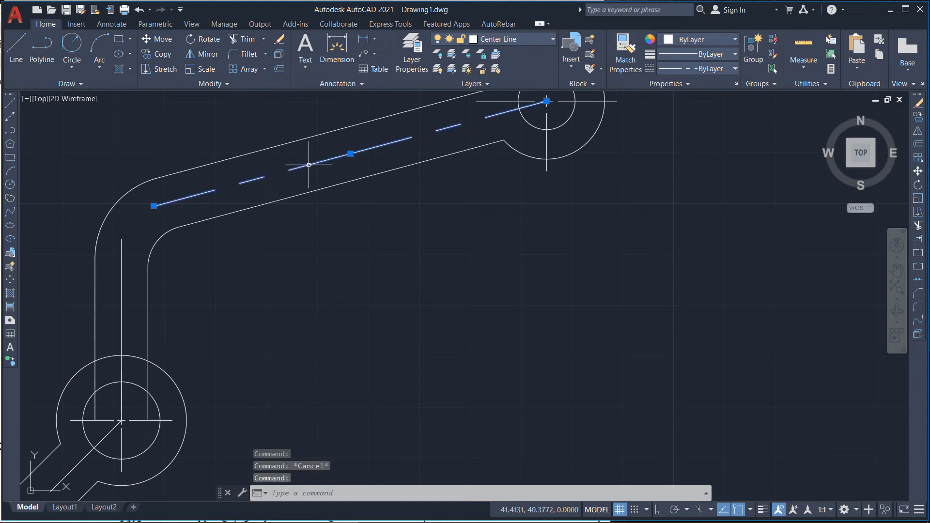
{"action": "right_click", "coordinate": [309, 164]}
{"action": "left_click", "coordinate": [355, 413]}
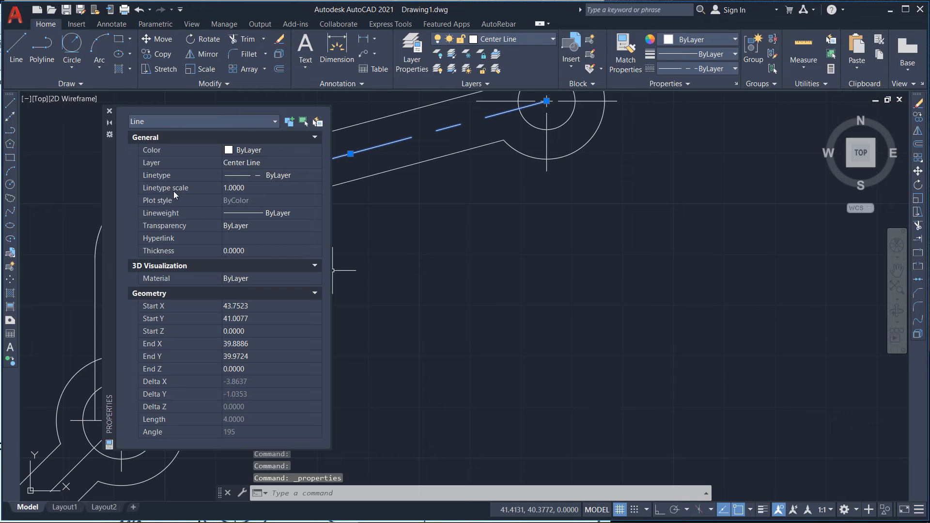
{"action": "left_click", "coordinate": [249, 187]}
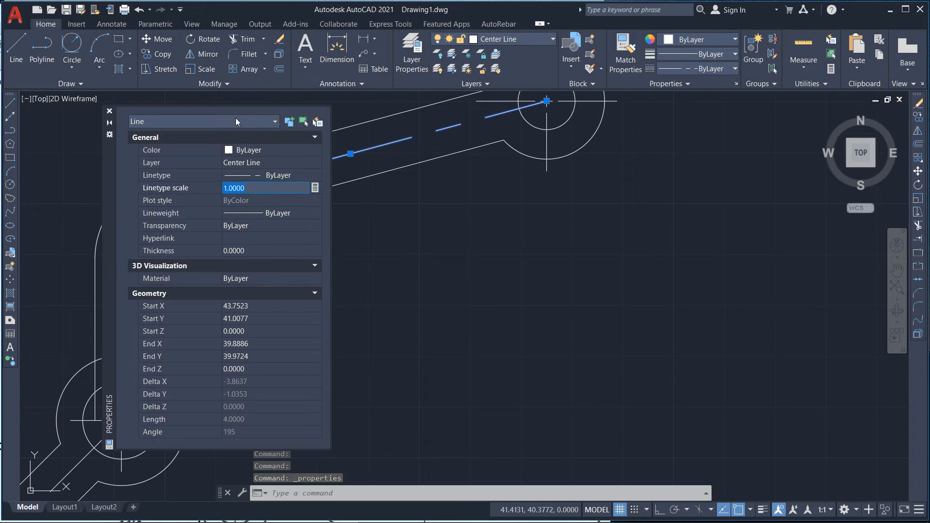
{"action": "left_click_drag", "start_coordinate": [117, 170], "coordinate": [526, 158]}
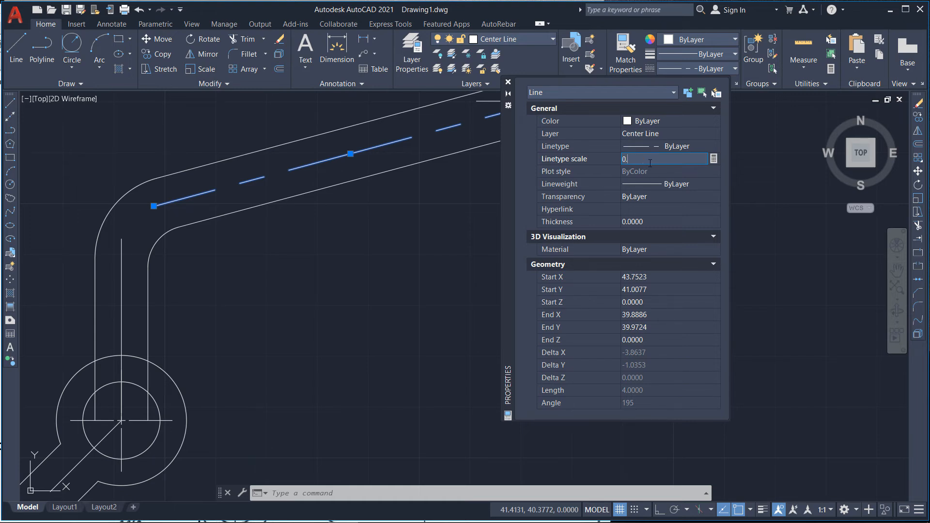
{"action": "type", "text": "0.2"}
{"action": "key", "text": "Return"}
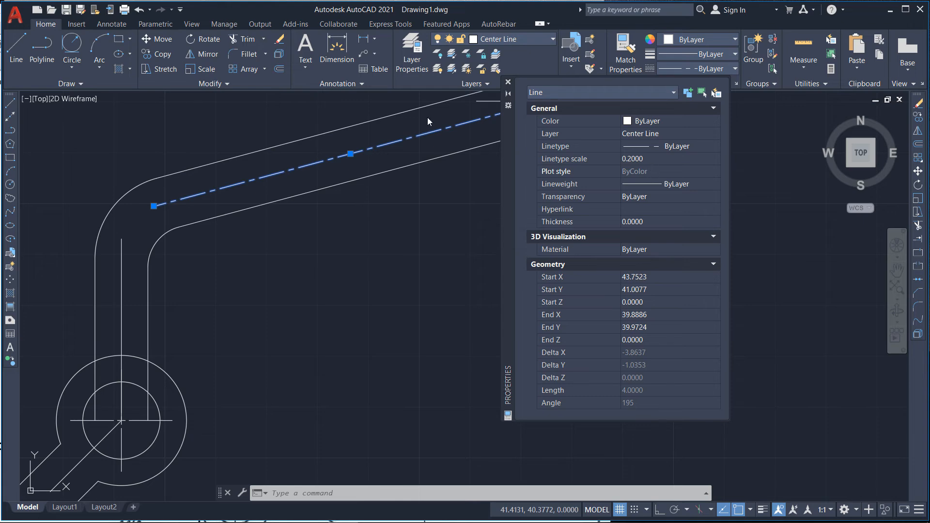
Step: Set the linetype scale of the vertical arm's and lower arm's center lines to 0.2
{"action": "key", "text": "Escape"}
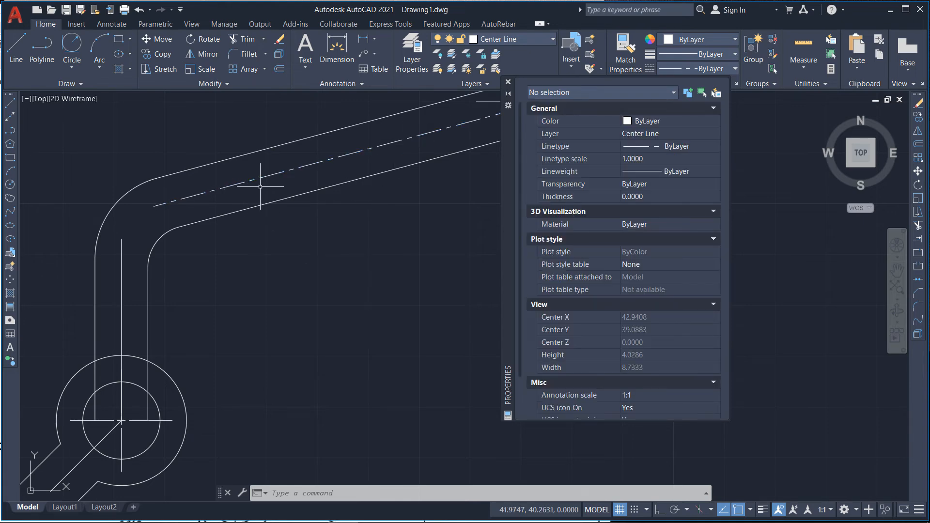
{"action": "left_click", "coordinate": [121, 267]}
{"action": "scroll", "coordinate": [281, 241], "scroll_direction": "down", "scroll_amount": 2}
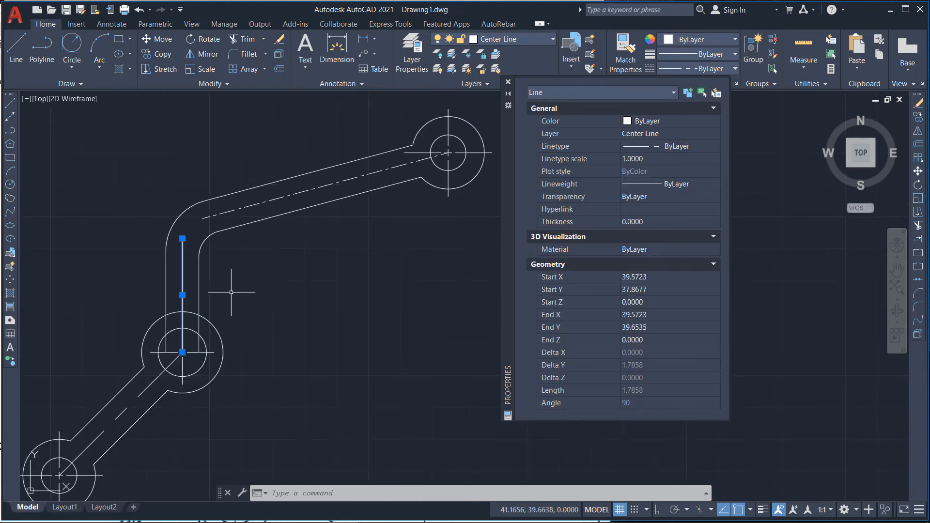
{"action": "left_click", "coordinate": [140, 403]}
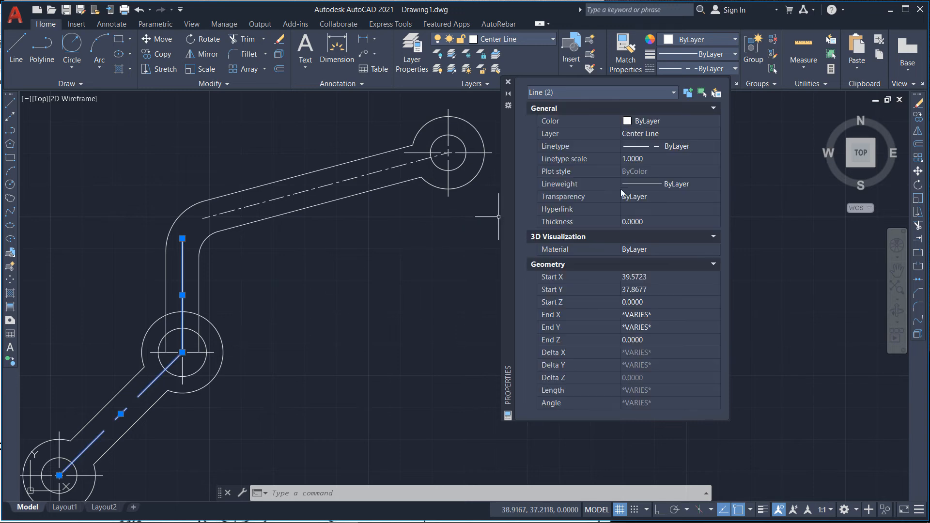
{"action": "left_click", "coordinate": [651, 160]}
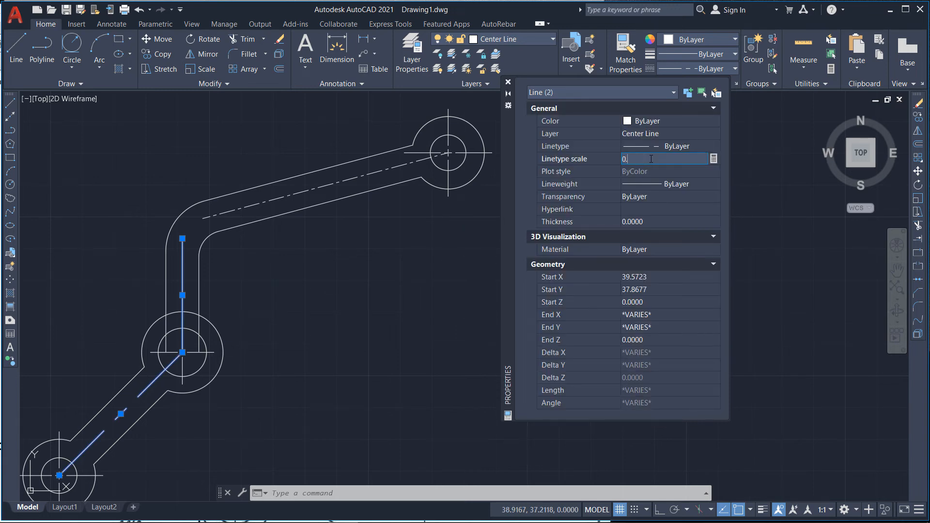
{"action": "key", "text": "Return"}
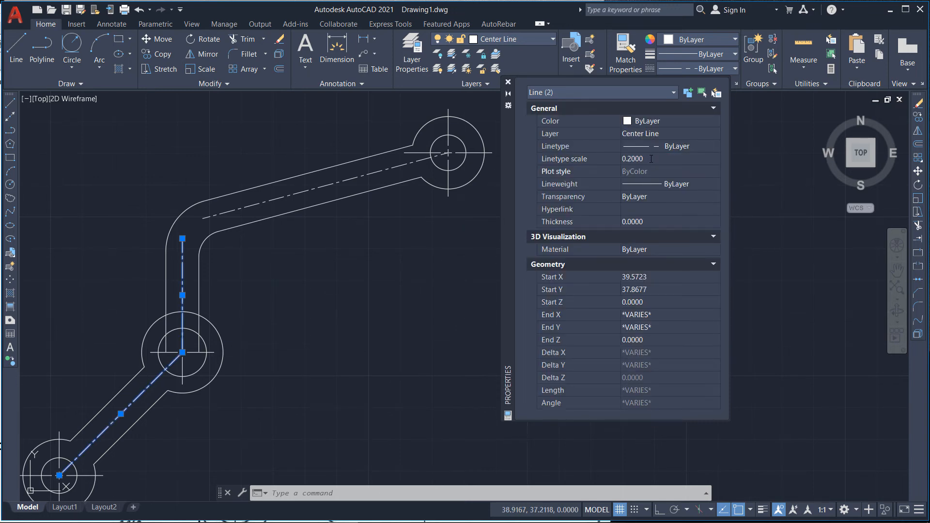
{"action": "key", "text": "Escape"}
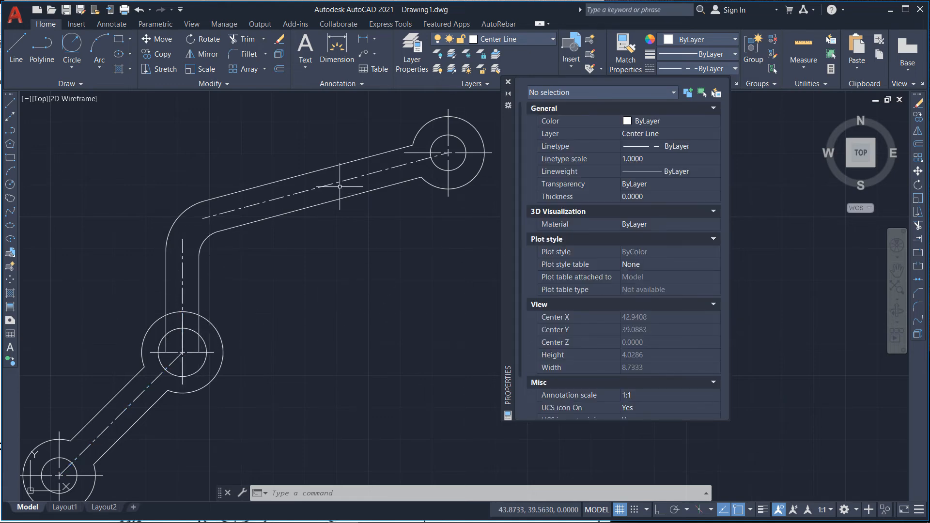
Step: Close the Properties palette and undo the last operation
{"action": "scroll", "coordinate": [461, 154], "scroll_direction": "up", "scroll_amount": 2}
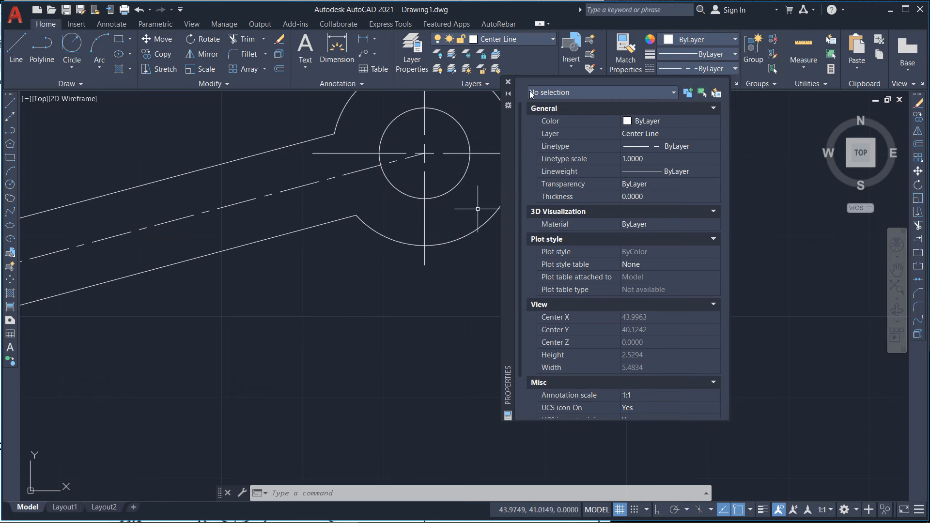
{"action": "left_click", "coordinate": [508, 83]}
{"action": "scroll", "coordinate": [530, 198], "scroll_direction": "down", "scroll_amount": 4}
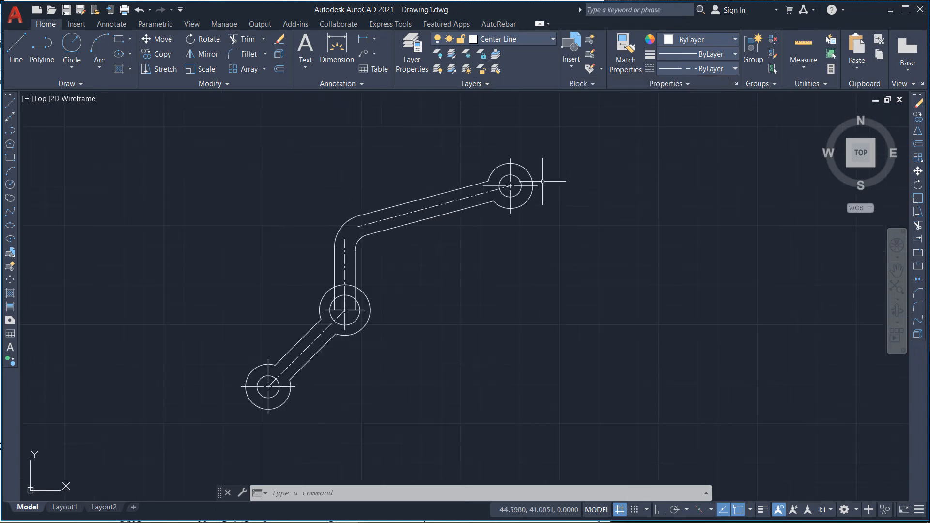
{"action": "scroll", "coordinate": [204, 178], "scroll_direction": "down", "scroll_amount": 5}
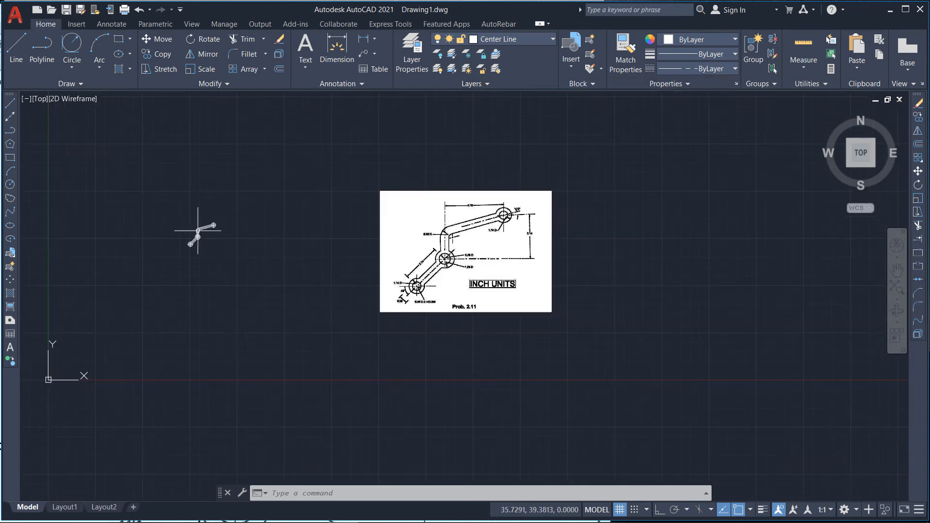
{"action": "scroll", "coordinate": [442, 266], "scroll_direction": "up", "scroll_amount": 2}
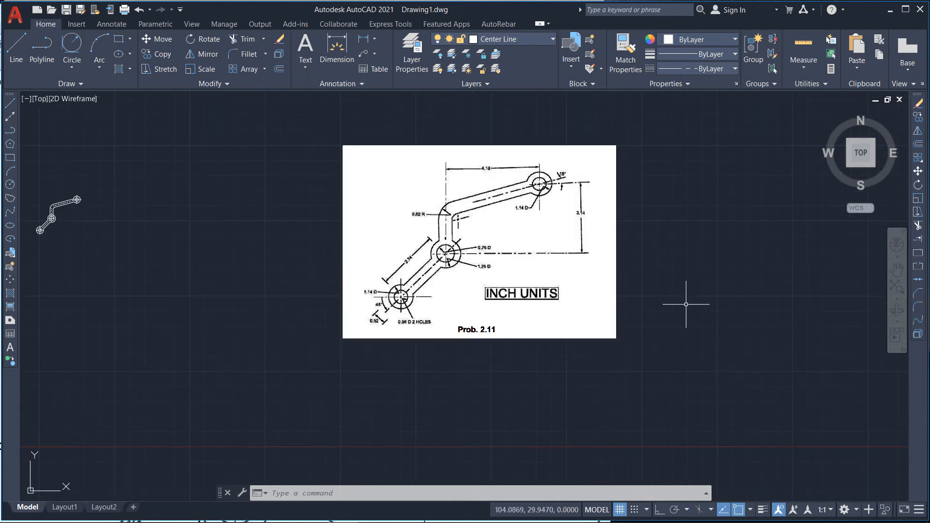
{"action": "key", "text": "ctrl+z"}
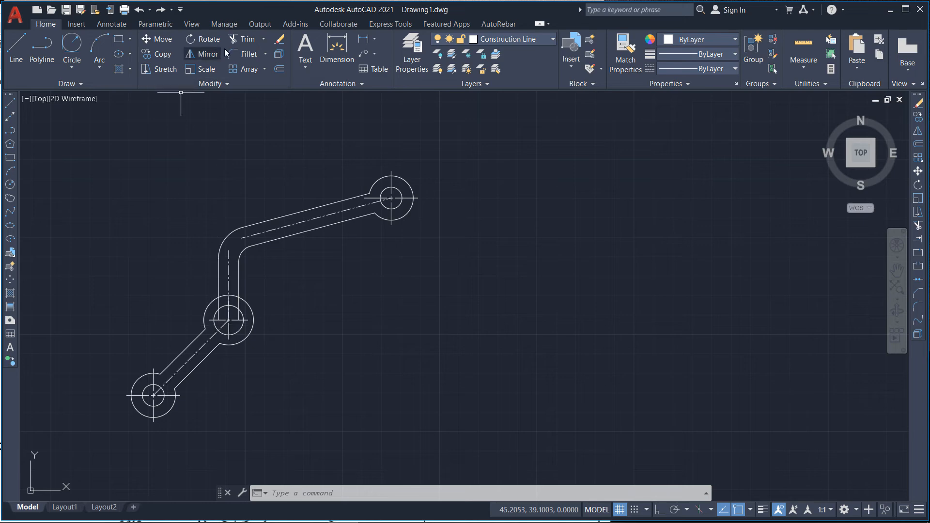
Step: Trim the vertical arm's edge line stub and the middle pivot's outer circle arc between the vertical arm's edges
{"action": "left_click", "coordinate": [248, 40]}
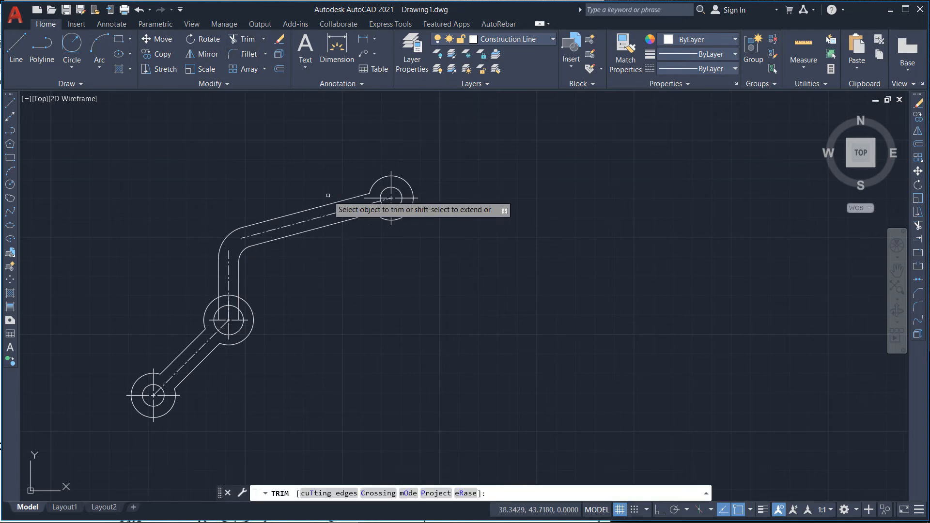
{"action": "scroll", "coordinate": [217, 327], "scroll_direction": "up", "scroll_amount": 4}
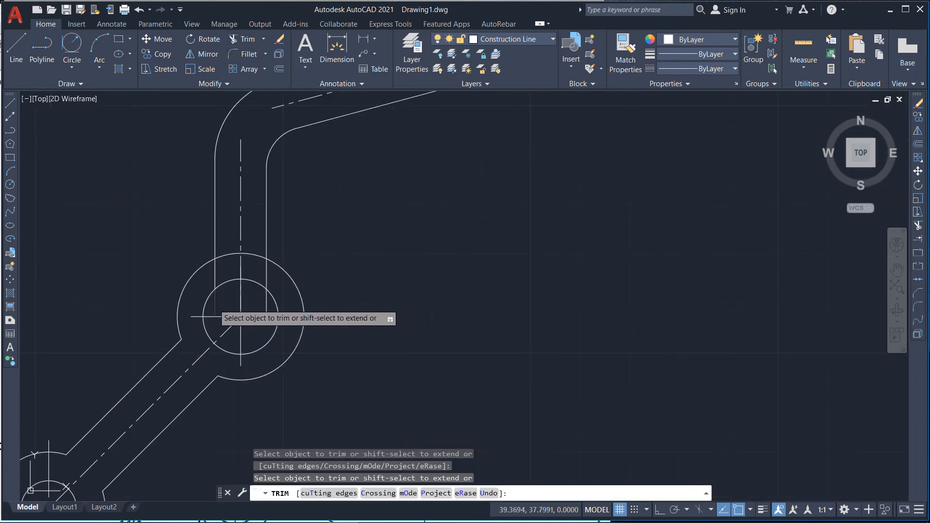
{"action": "left_click", "coordinate": [266, 273]}
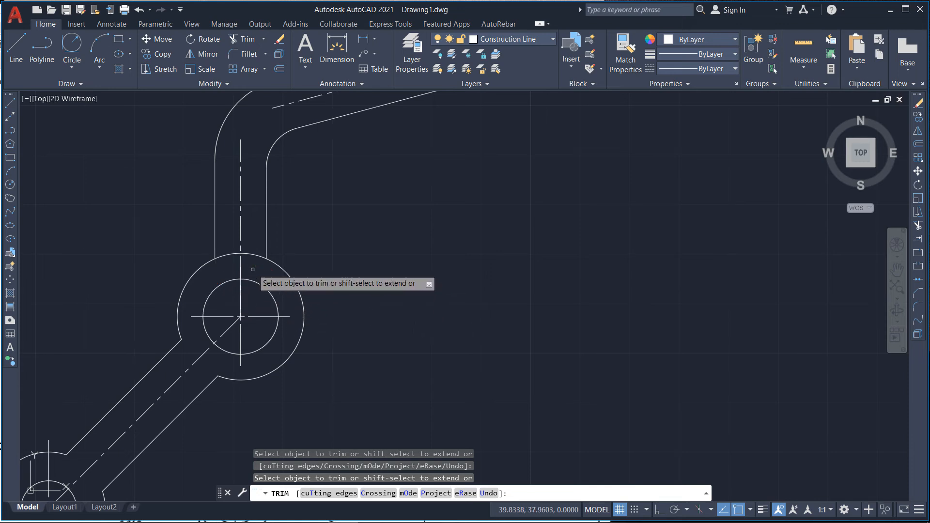
{"action": "left_click", "coordinate": [231, 254]}
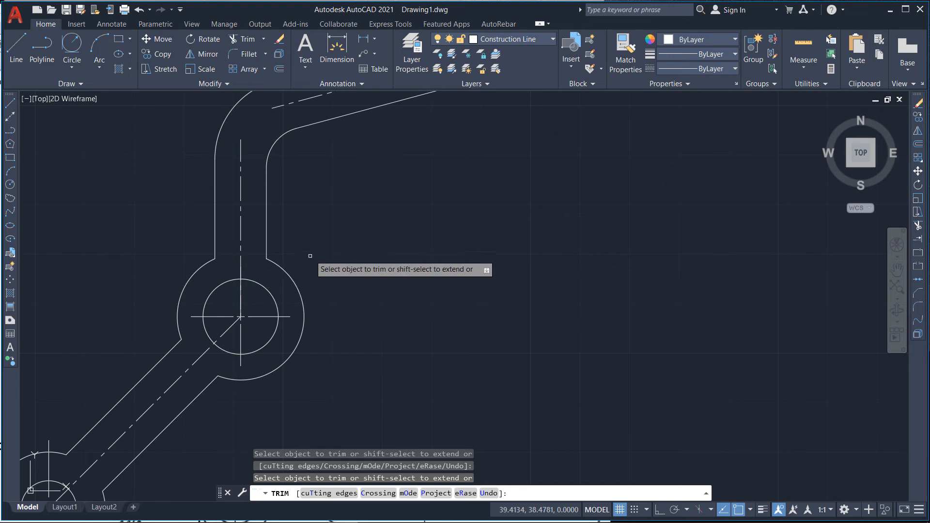
{"action": "scroll", "coordinate": [307, 249], "scroll_direction": "down", "scroll_amount": 4}
{"action": "scroll", "coordinate": [210, 311], "scroll_direction": "down", "scroll_amount": 2}
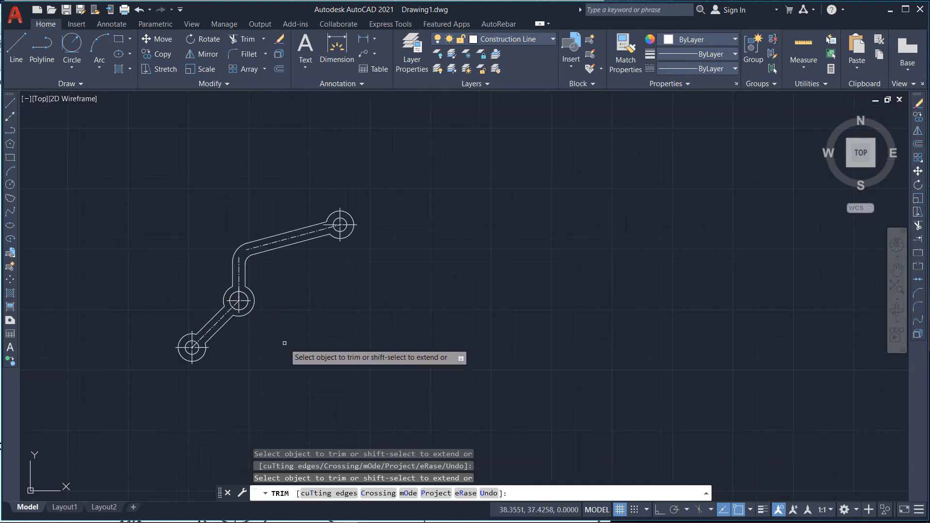
{"action": "key", "text": "Escape"}
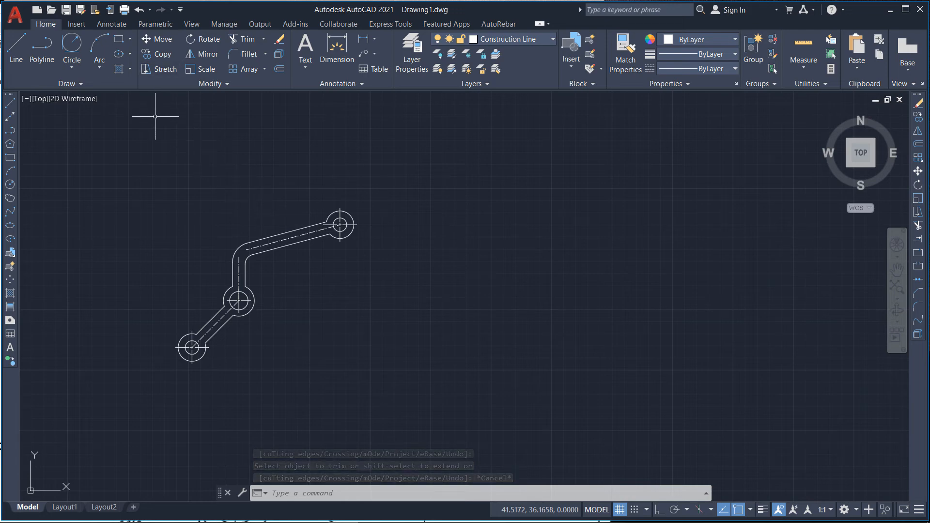
Step: Add a horizontal linear dimension between the middle and right pivot centers, placed above the linkage
{"action": "left_click", "coordinate": [111, 25]}
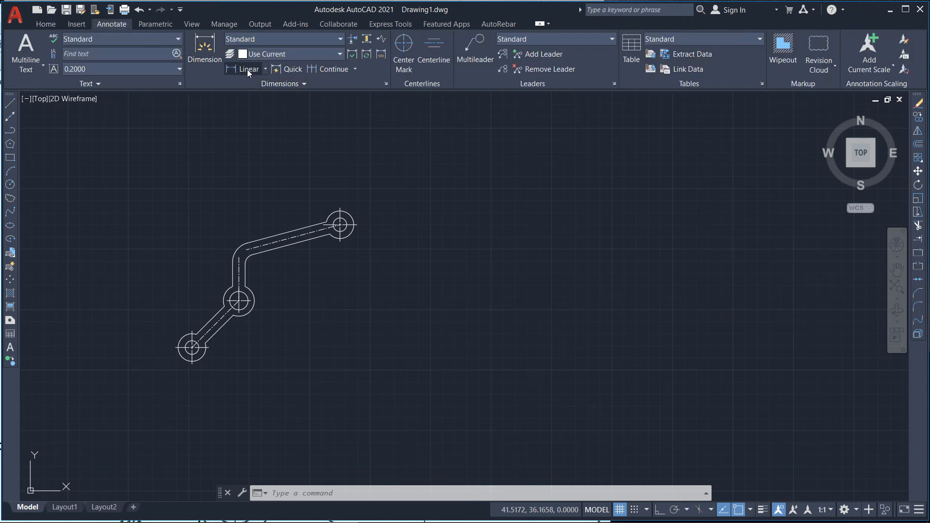
{"action": "left_click", "coordinate": [265, 69]}
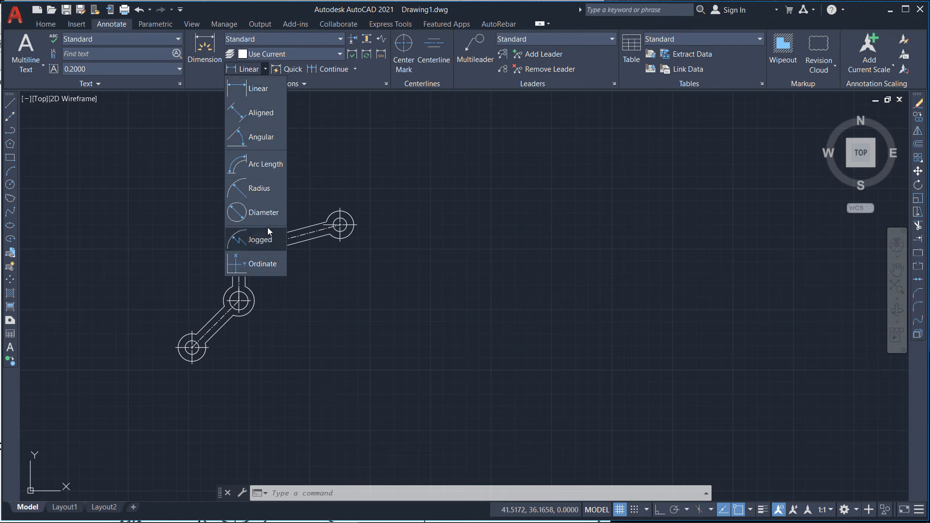
{"action": "left_click", "coordinate": [254, 91]}
{"action": "scroll", "coordinate": [270, 307], "scroll_direction": "up", "scroll_amount": 4}
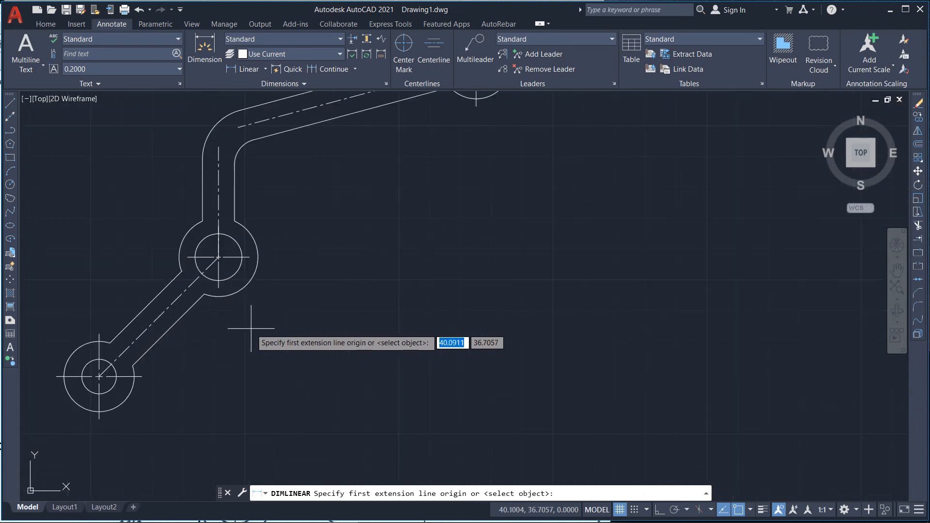
{"action": "left_click", "coordinate": [218, 257]}
{"action": "scroll", "coordinate": [261, 303], "scroll_direction": "down", "scroll_amount": 2}
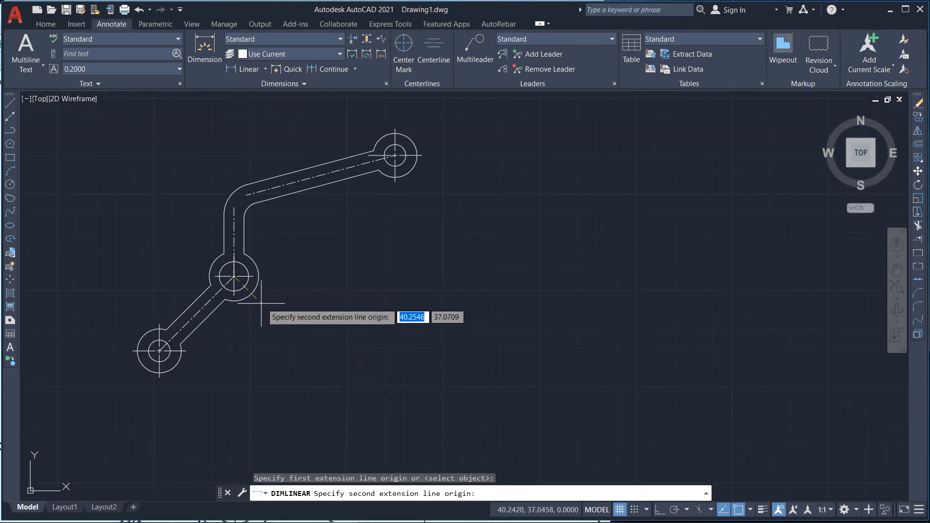
{"action": "left_click", "coordinate": [395, 155]}
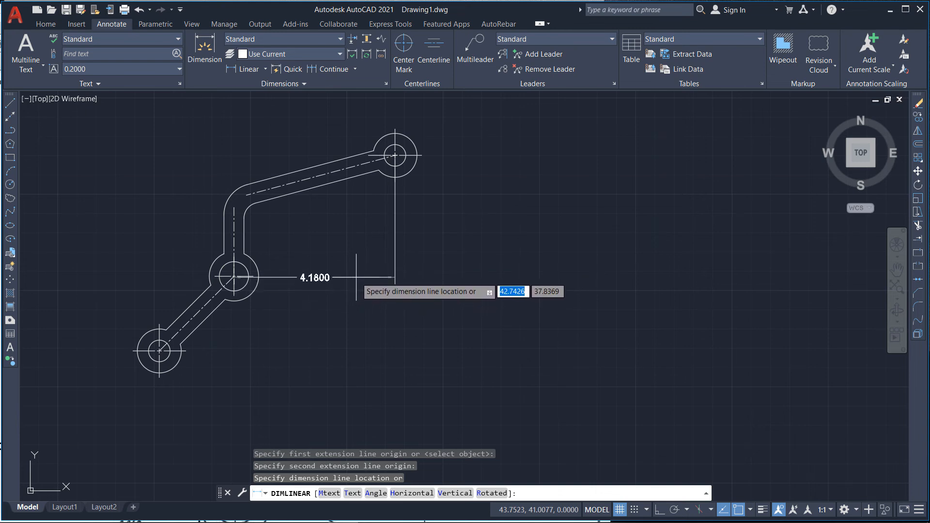
{"action": "left_click", "coordinate": [360, 120]}
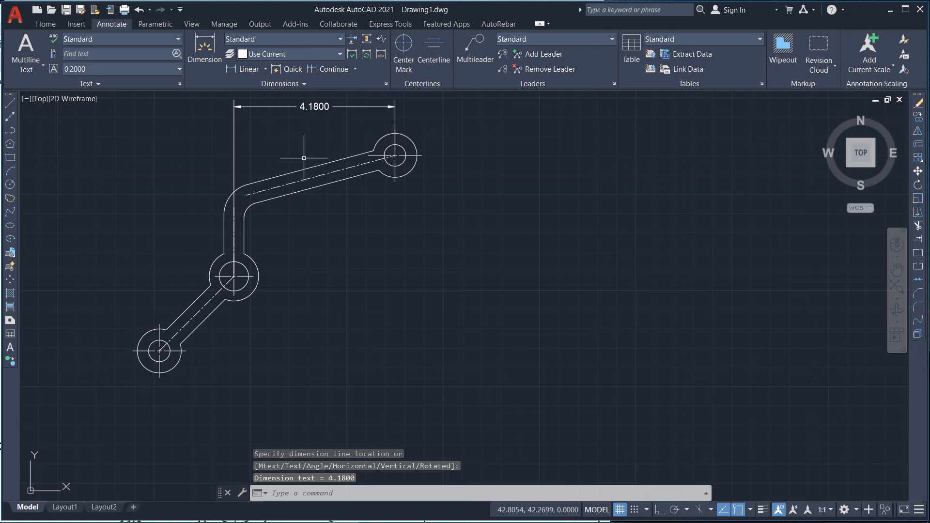
Step: Add a vertical linear dimension between the middle and right pivot centers, placed to the right of the linkage
{"action": "scroll", "coordinate": [395, 155], "scroll_direction": "up", "scroll_amount": 3}
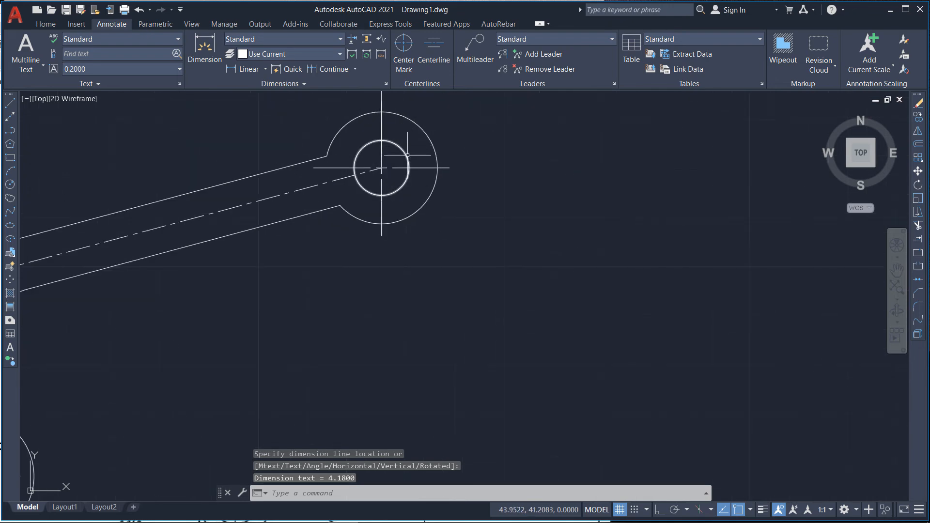
{"action": "scroll", "coordinate": [312, 249], "scroll_direction": "down", "scroll_amount": 3}
{"action": "scroll", "coordinate": [170, 236], "scroll_direction": "down", "scroll_amount": 5}
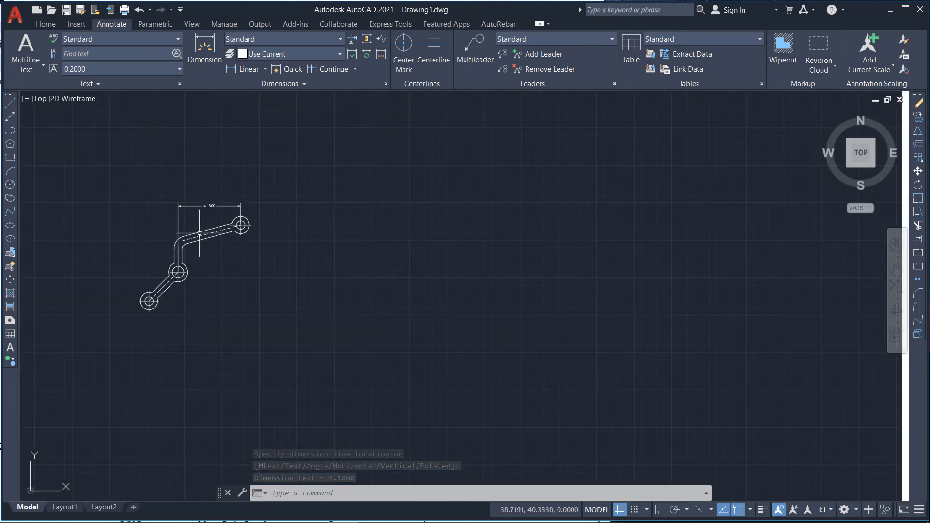
{"action": "scroll", "coordinate": [462, 268], "scroll_direction": "down", "scroll_amount": 4}
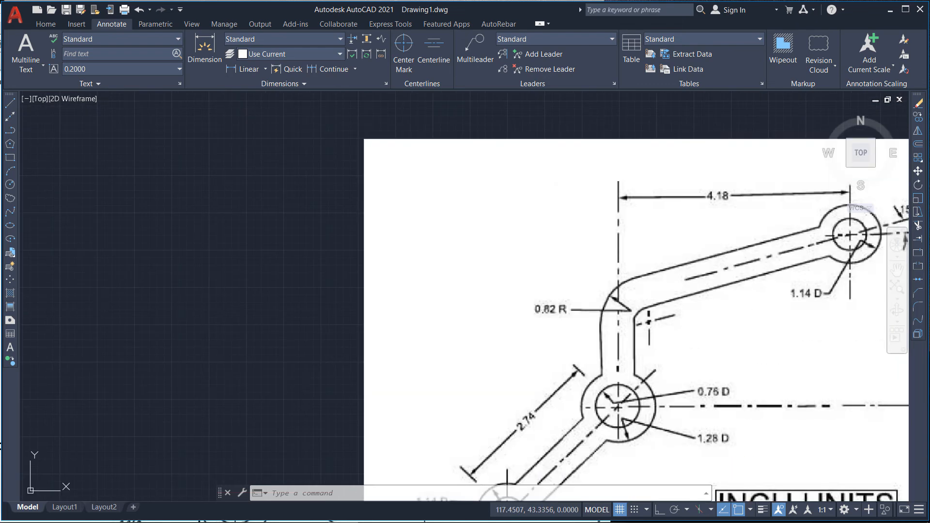
{"action": "scroll", "coordinate": [318, 259], "scroll_direction": "up", "scroll_amount": 5}
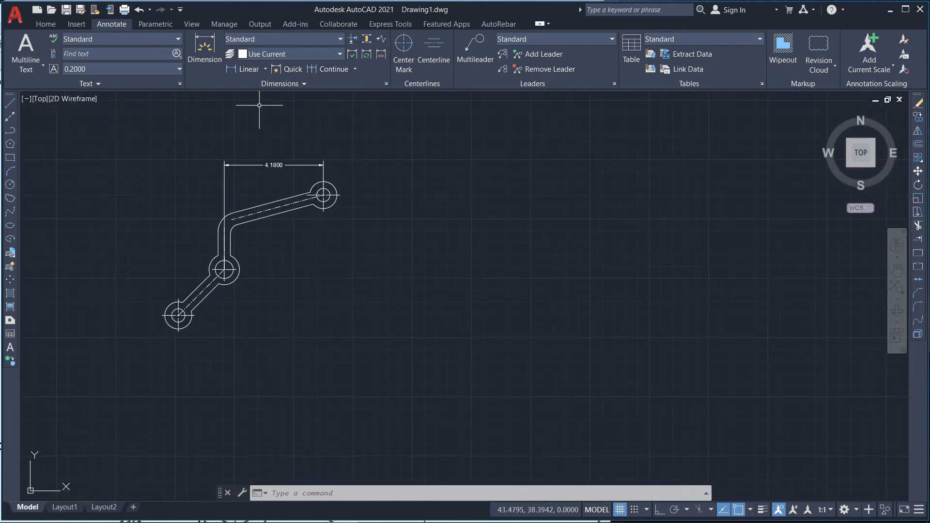
{"action": "left_click", "coordinate": [246, 69]}
{"action": "scroll", "coordinate": [262, 272], "scroll_direction": "up", "scroll_amount": 4}
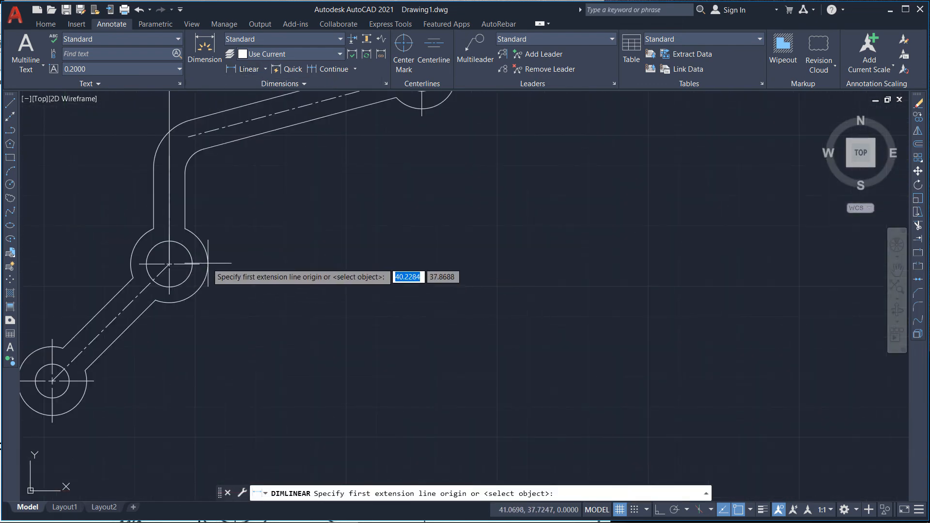
{"action": "left_click", "coordinate": [169, 264]}
{"action": "scroll", "coordinate": [312, 286], "scroll_direction": "down", "scroll_amount": 2}
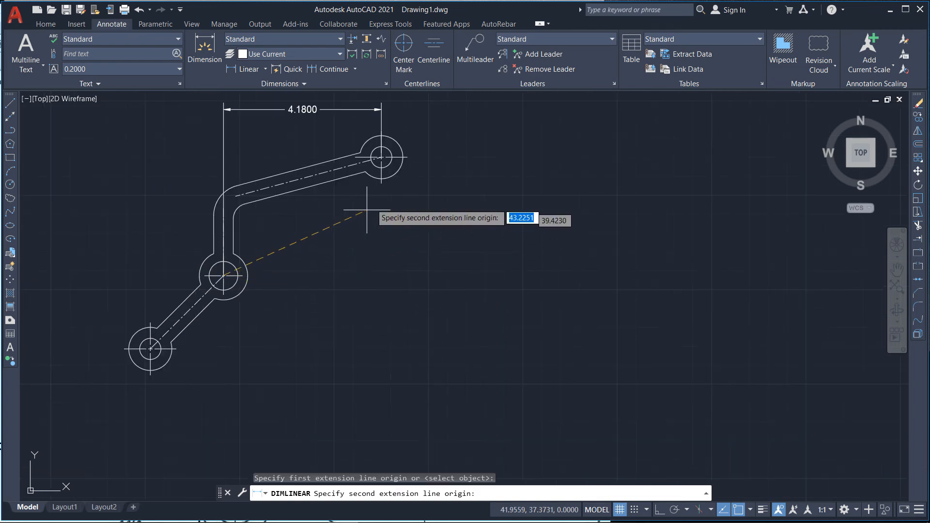
{"action": "left_click", "coordinate": [381, 157]}
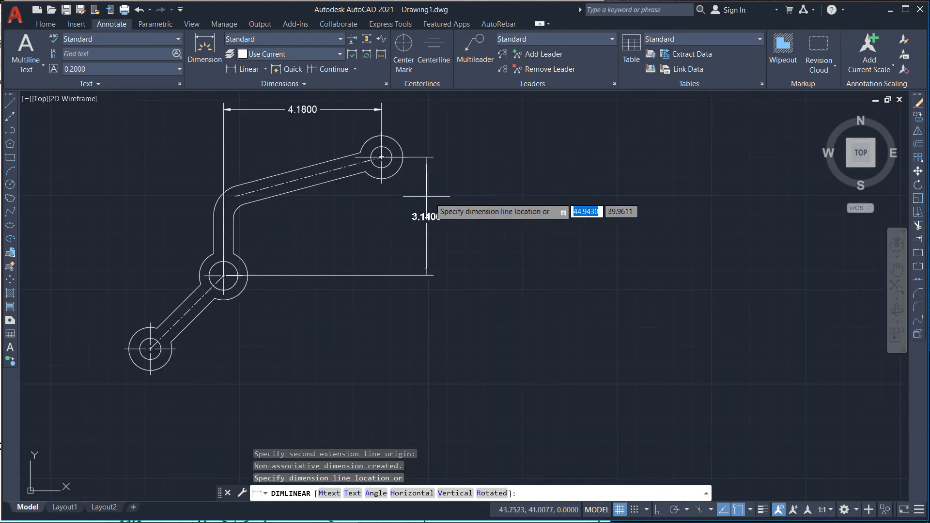
{"action": "left_click", "coordinate": [440, 210]}
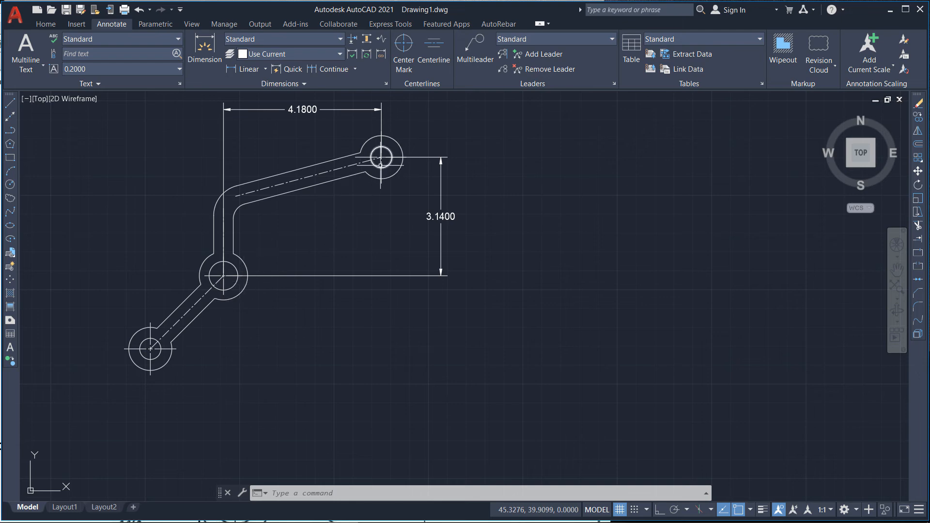
{"action": "scroll", "coordinate": [277, 210], "scroll_direction": "down", "scroll_amount": 8}
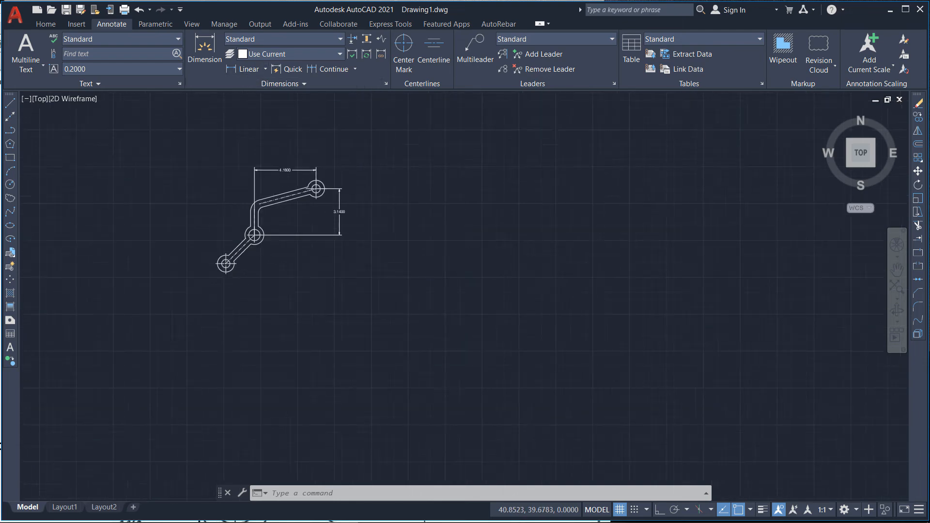
{"action": "scroll", "coordinate": [734, 193], "scroll_direction": "up", "scroll_amount": 3}
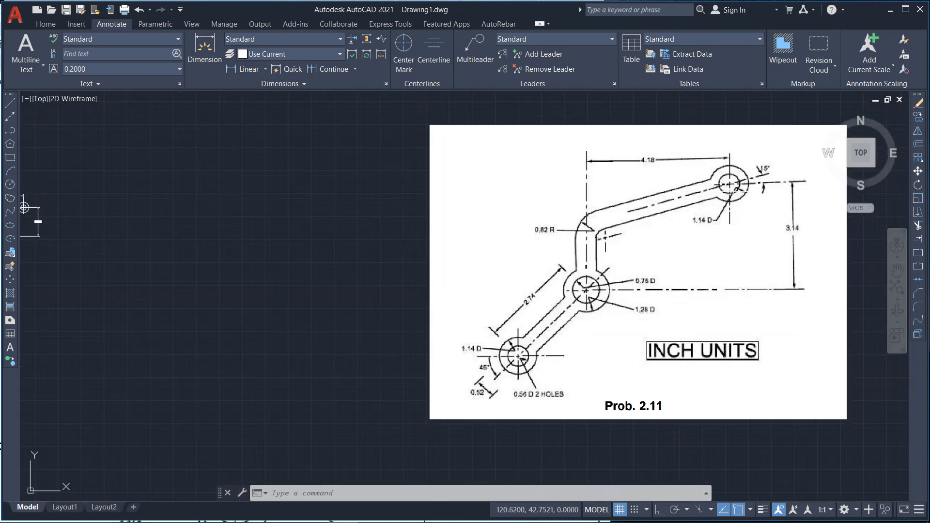
{"action": "scroll", "coordinate": [486, 241], "scroll_direction": "down", "scroll_amount": 4}
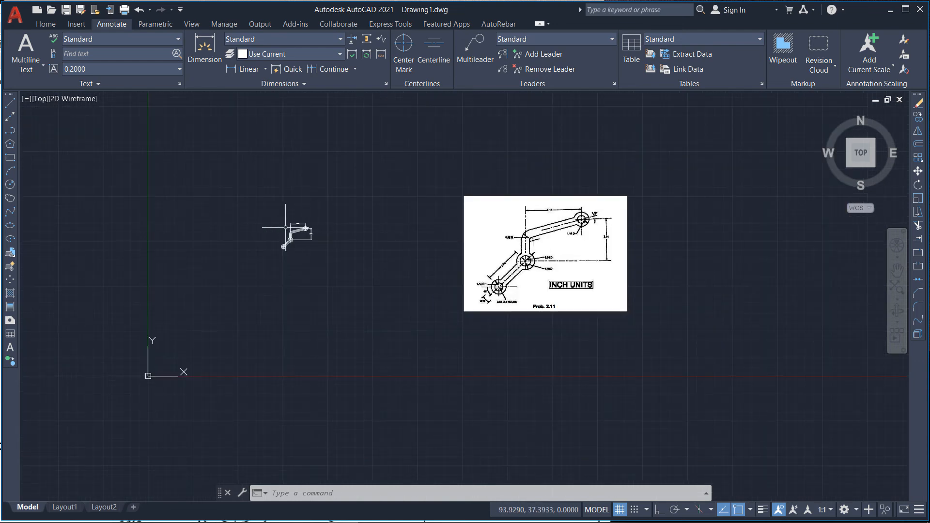
{"action": "scroll", "coordinate": [305, 227], "scroll_direction": "up", "scroll_amount": 10}
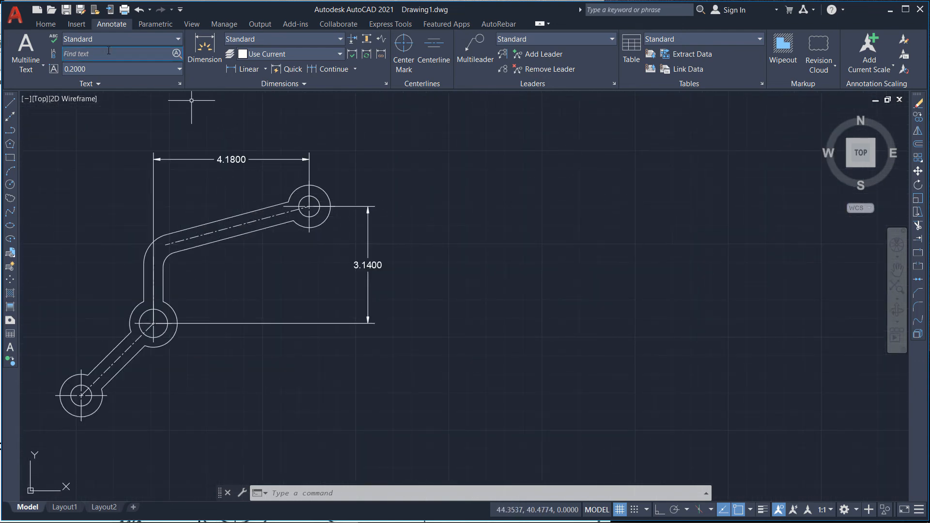
Step: Add a diameter dimension to the right pivot's inner hole, placing it above and to the right
{"action": "left_click", "coordinate": [266, 70]}
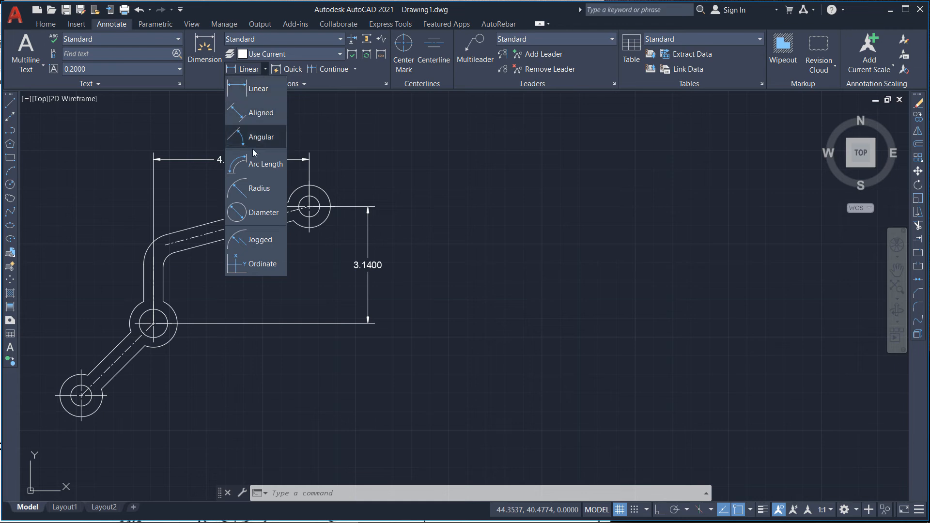
{"action": "left_click", "coordinate": [261, 213]}
{"action": "scroll", "coordinate": [320, 209], "scroll_direction": "up", "scroll_amount": 4}
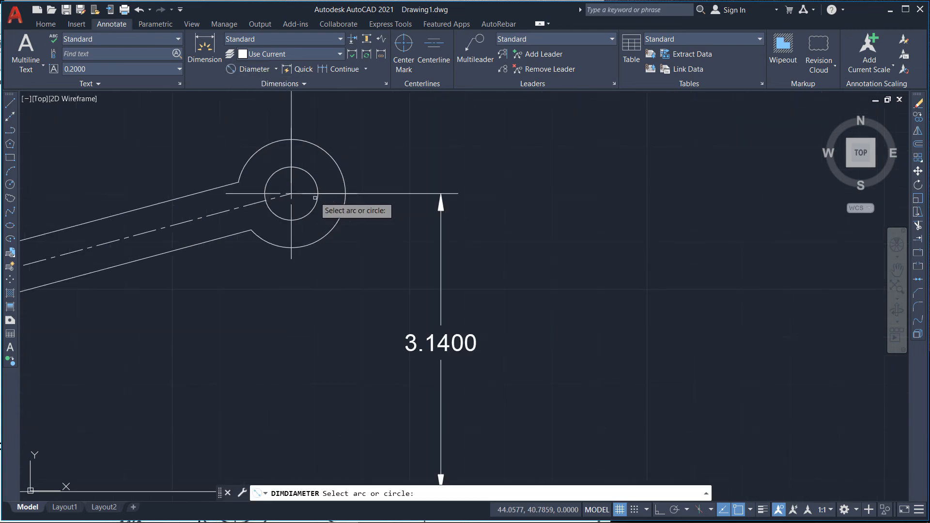
{"action": "left_click", "coordinate": [319, 184]}
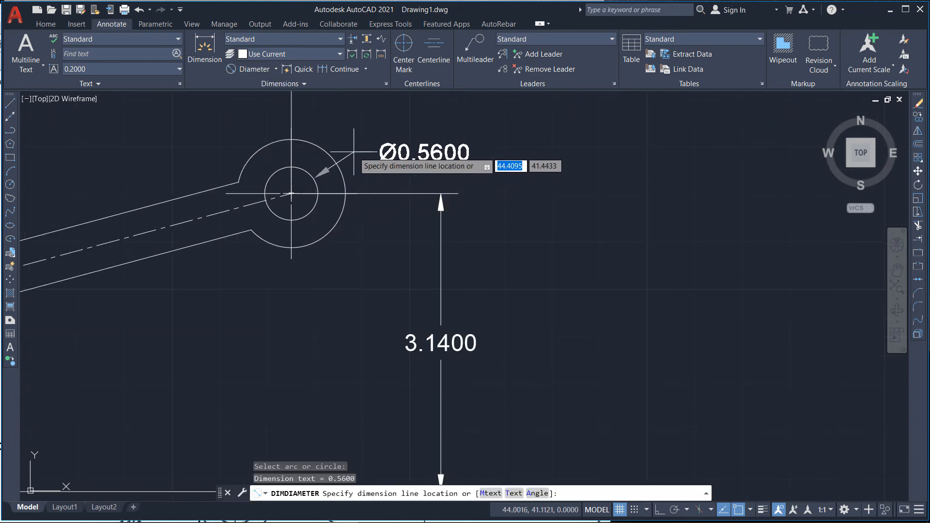
{"action": "left_click", "coordinate": [334, 118]}
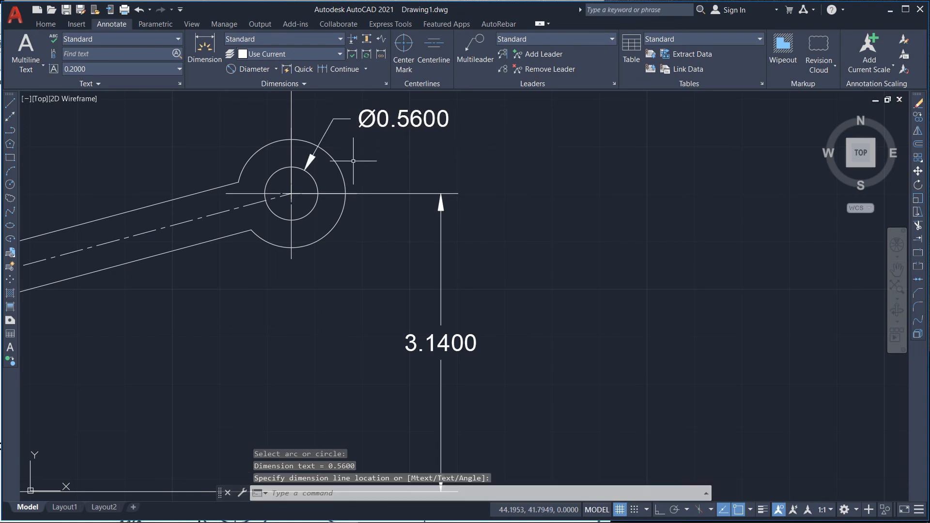
Step: Add a diameter dimension to the right pivot's outer circle, placed just below the hole's dimension
{"action": "key", "text": "Return"}
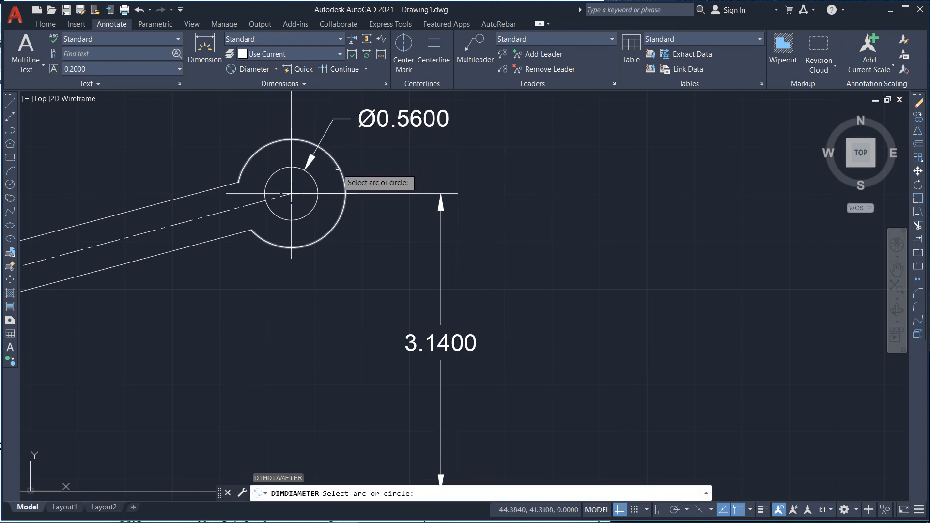
{"action": "left_click", "coordinate": [338, 168]}
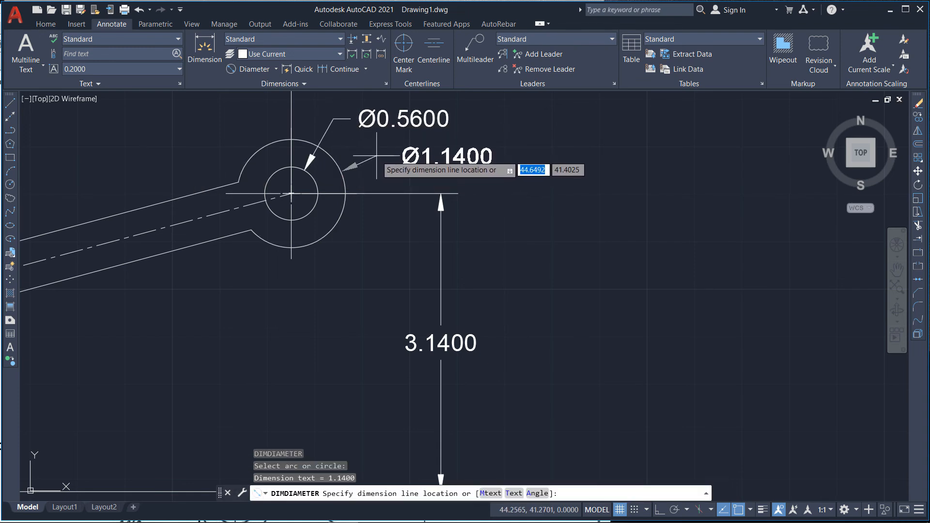
{"action": "left_click", "coordinate": [377, 163]}
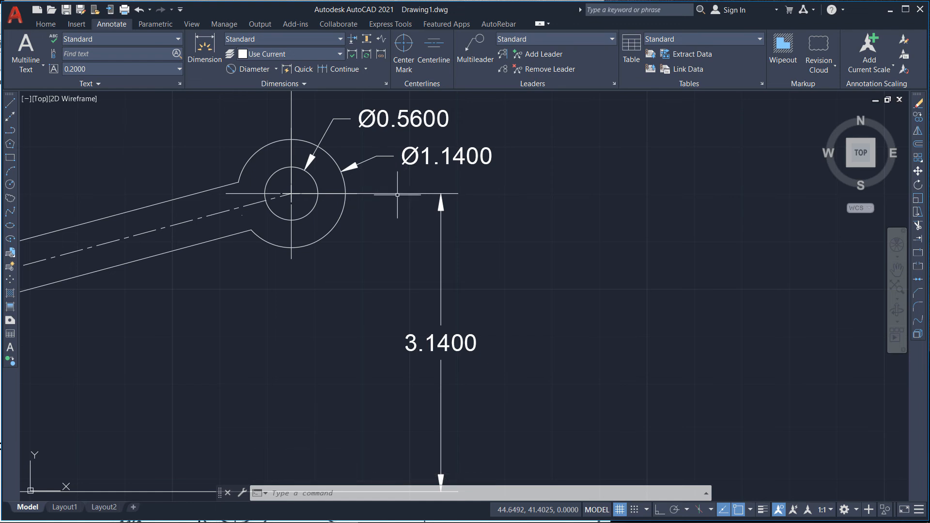
Step: Add a diameter dimension to the left pivot's inner hole, placed below and to the right
{"action": "scroll", "coordinate": [433, 164], "scroll_direction": "down", "scroll_amount": 2}
{"action": "scroll", "coordinate": [352, 203], "scroll_direction": "down", "scroll_amount": 2}
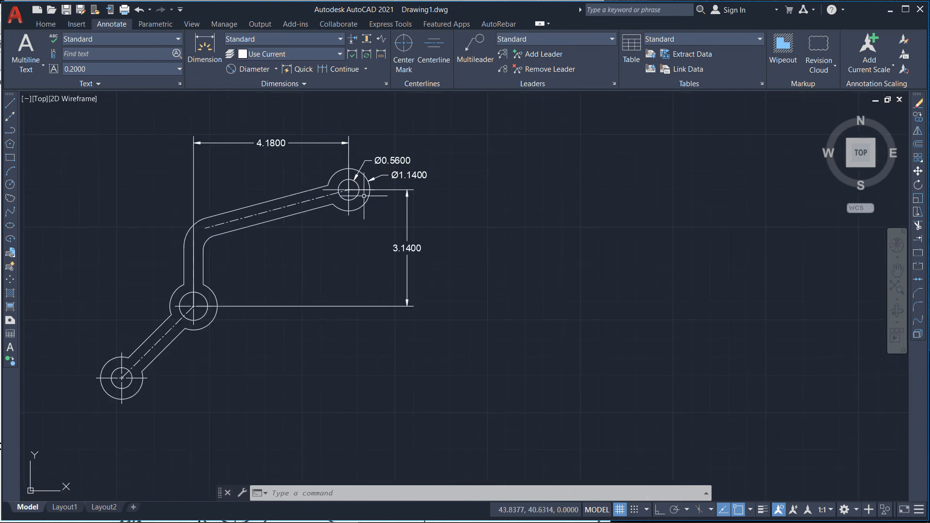
{"action": "key", "text": "Return"}
{"action": "scroll", "coordinate": [115, 421], "scroll_direction": "up", "scroll_amount": 6}
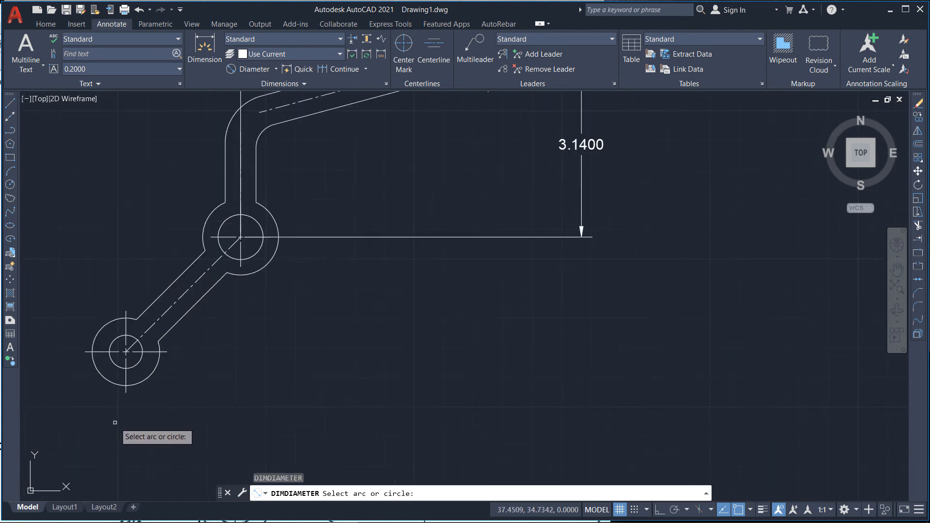
{"action": "left_click", "coordinate": [167, 277]}
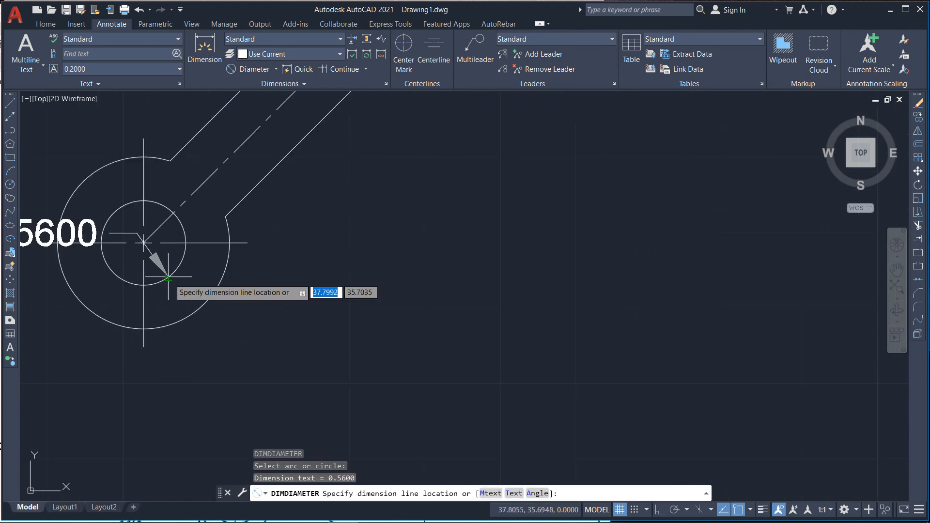
{"action": "left_click", "coordinate": [251, 296]}
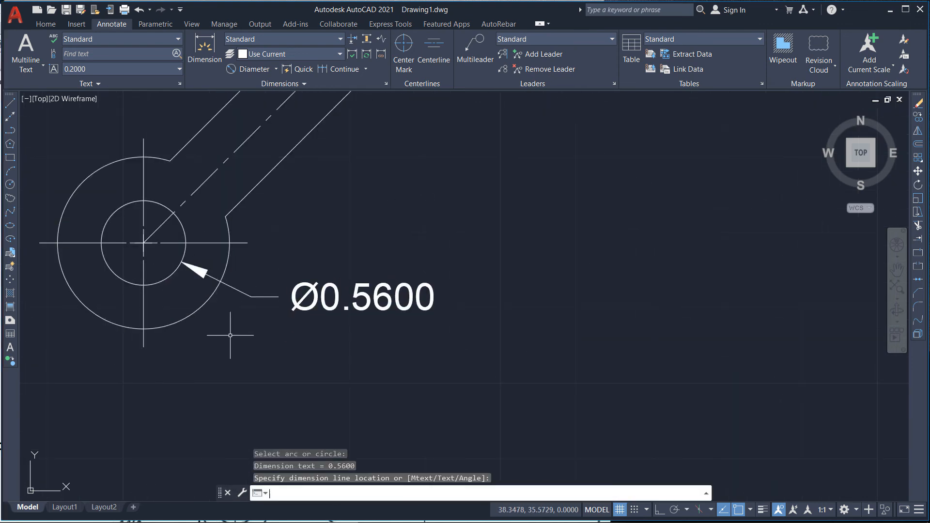
Step: Add a diameter dimension to the left pivot's outer circle, placed below the hole's dimension
{"action": "key", "text": "Return"}
{"action": "left_click", "coordinate": [185, 319]}
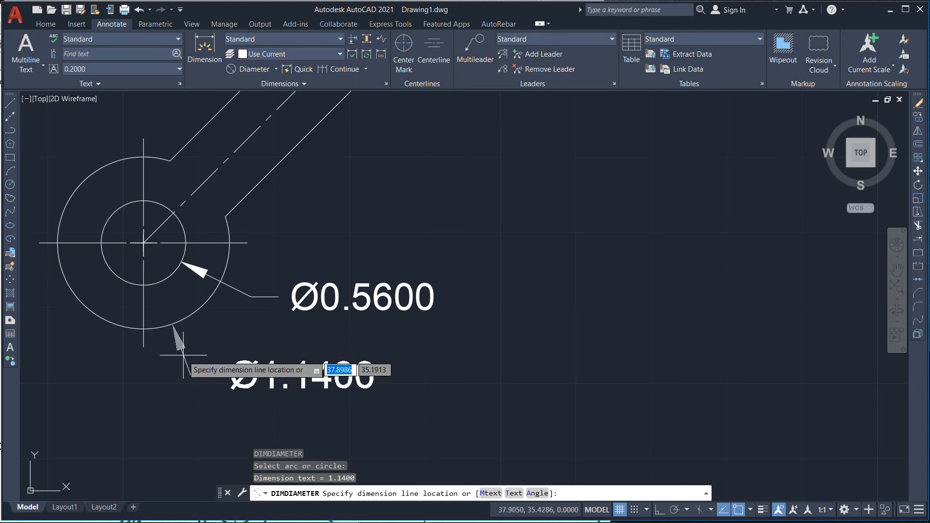
{"action": "left_click", "coordinate": [214, 372]}
Step: Add a diameter dimension to the middle pivot's inner hole, placed below and to the right
{"action": "key", "text": "Return"}
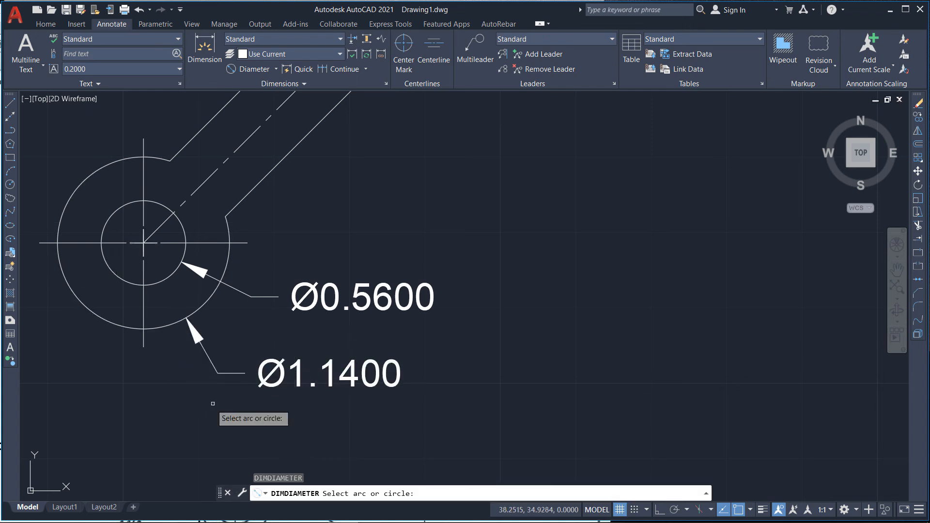
{"action": "scroll", "coordinate": [168, 398], "scroll_direction": "down", "scroll_amount": 4}
{"action": "left_click", "coordinate": [294, 252]}
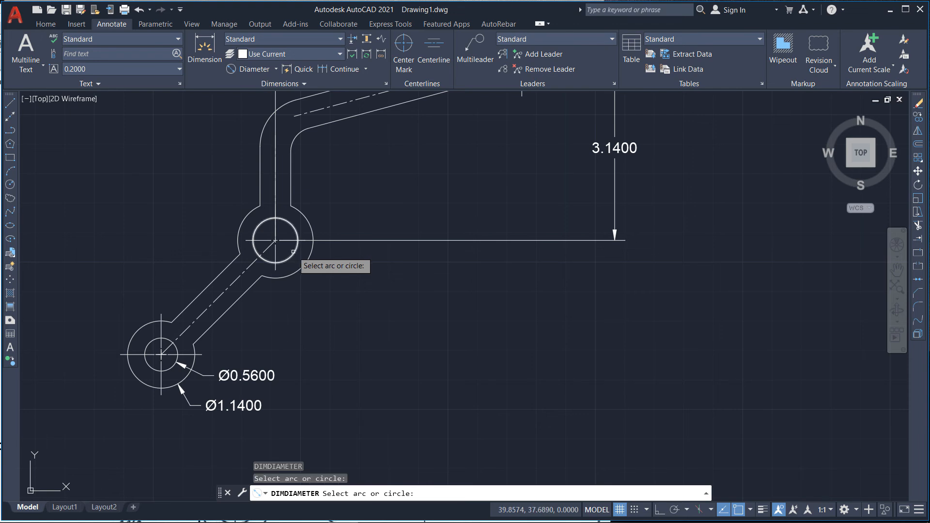
{"action": "left_click", "coordinate": [294, 253]}
{"action": "left_click", "coordinate": [348, 294]}
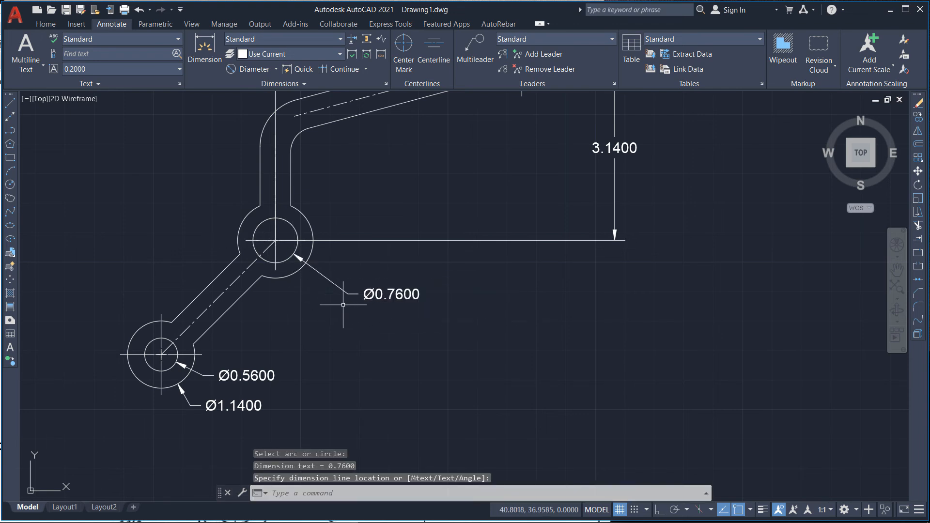
Step: Add a diameter dimension to the middle pivot's outer circle, placed below the hole's dimension
{"action": "key", "text": "Return"}
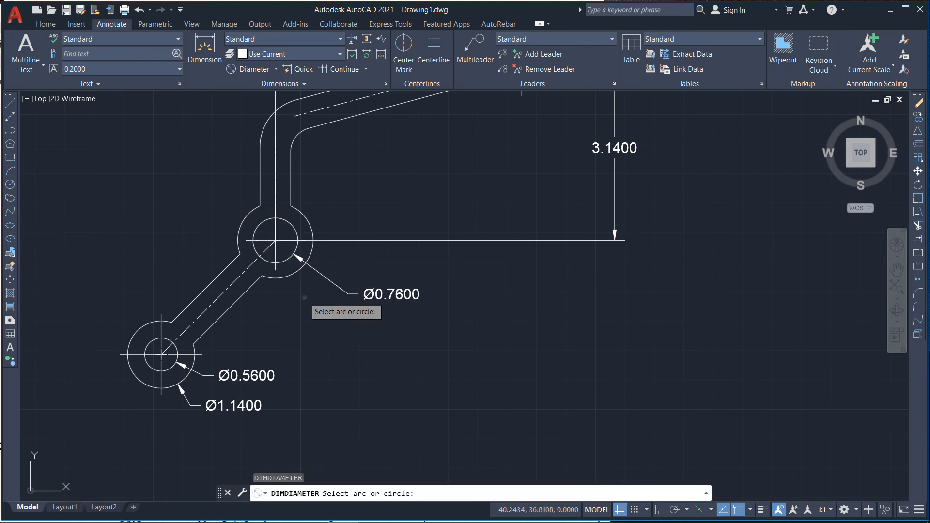
{"action": "left_click", "coordinate": [283, 279]}
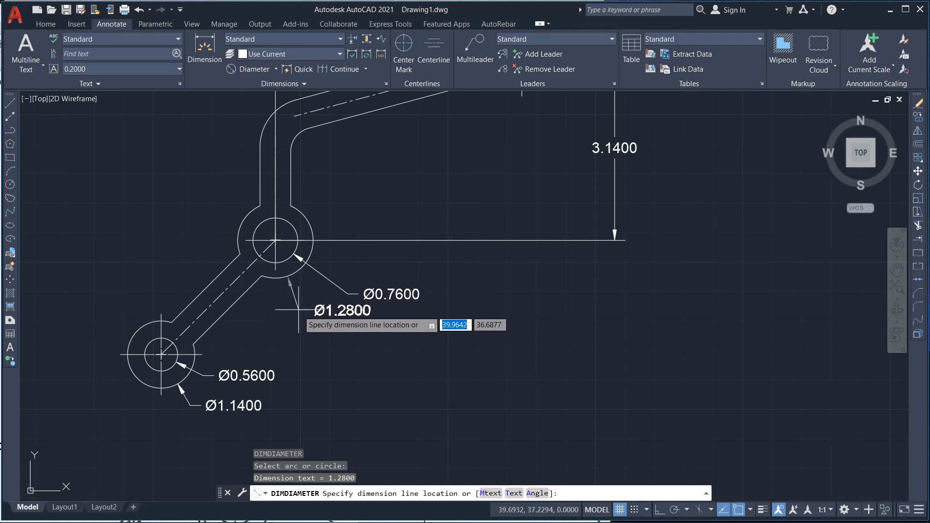
{"action": "left_click", "coordinate": [347, 333]}
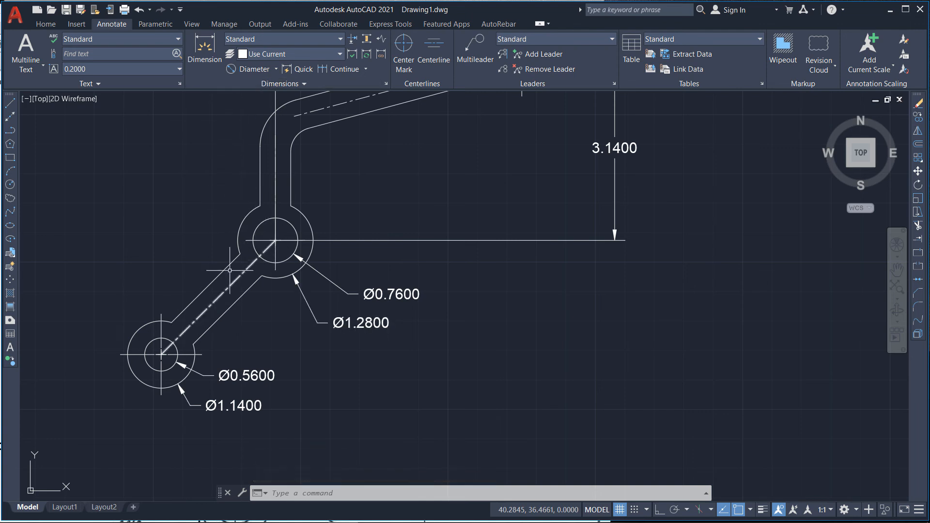
Step: Add an aligned dimension between the middle and left pivot centers, placed above the lower arm
{"action": "left_click", "coordinate": [276, 69]}
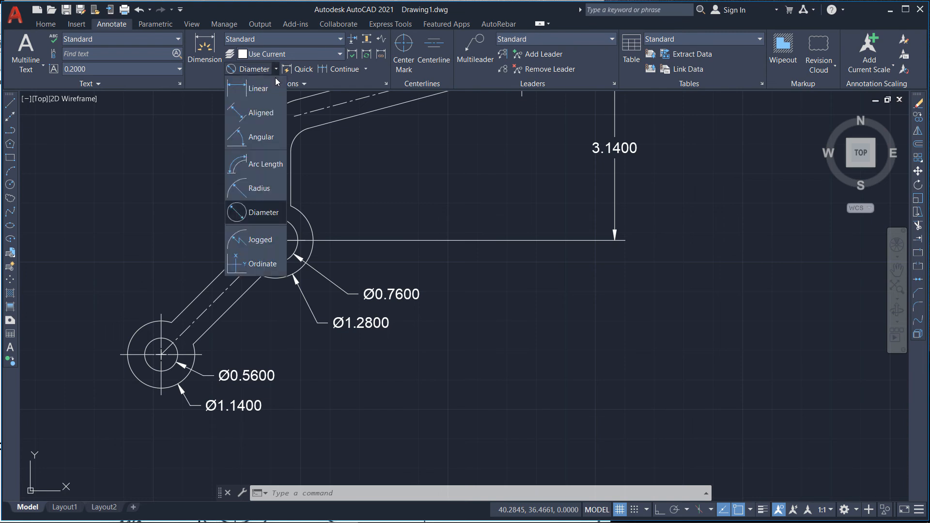
{"action": "left_click", "coordinate": [260, 114]}
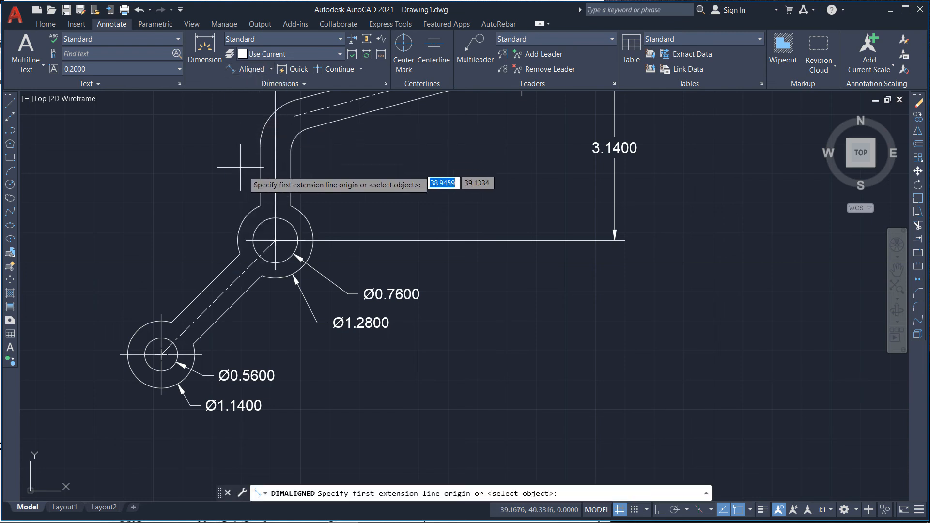
{"action": "left_click", "coordinate": [276, 241]}
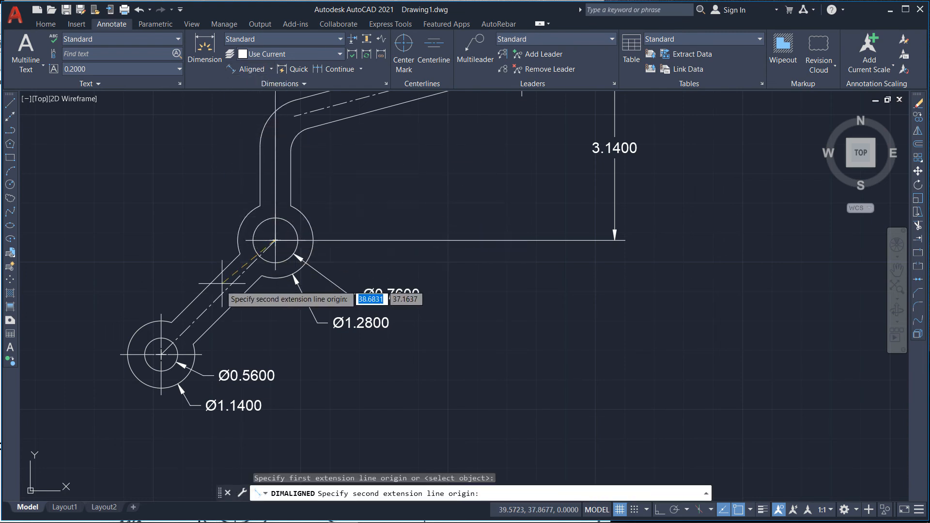
{"action": "left_click", "coordinate": [161, 355]}
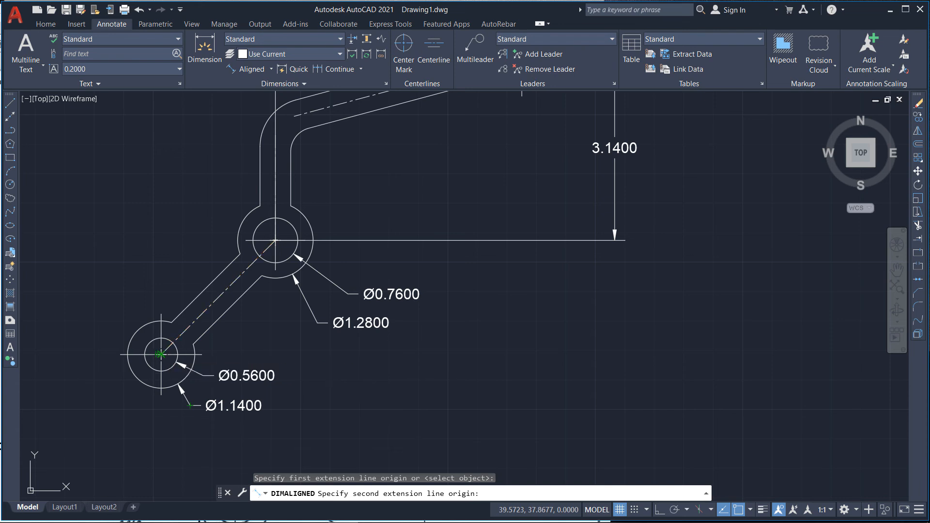
{"action": "left_click", "coordinate": [106, 319]}
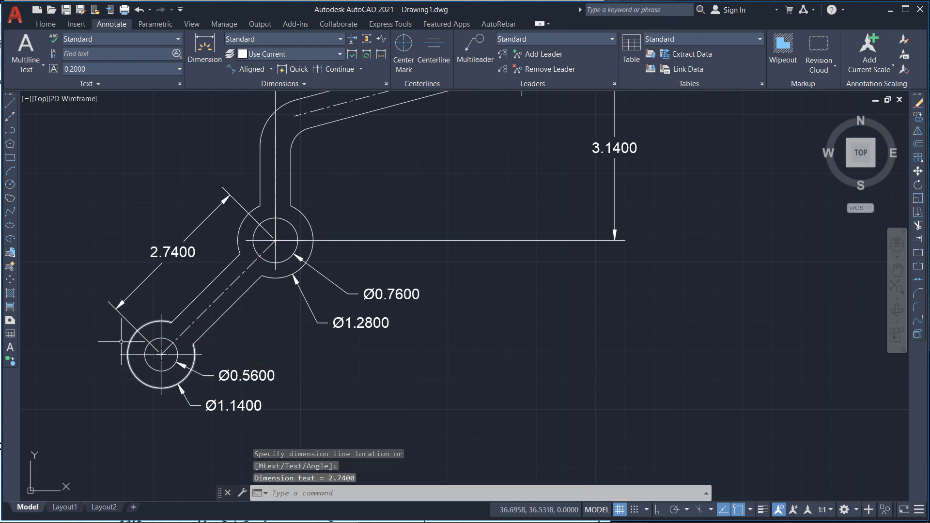
Step: Add a radius dimension to the outer bend arc of the upper arm, placed to the upper left
{"action": "scroll", "coordinate": [97, 347], "scroll_direction": "down", "scroll_amount": 4}
{"action": "scroll", "coordinate": [162, 252], "scroll_direction": "up", "scroll_amount": 4}
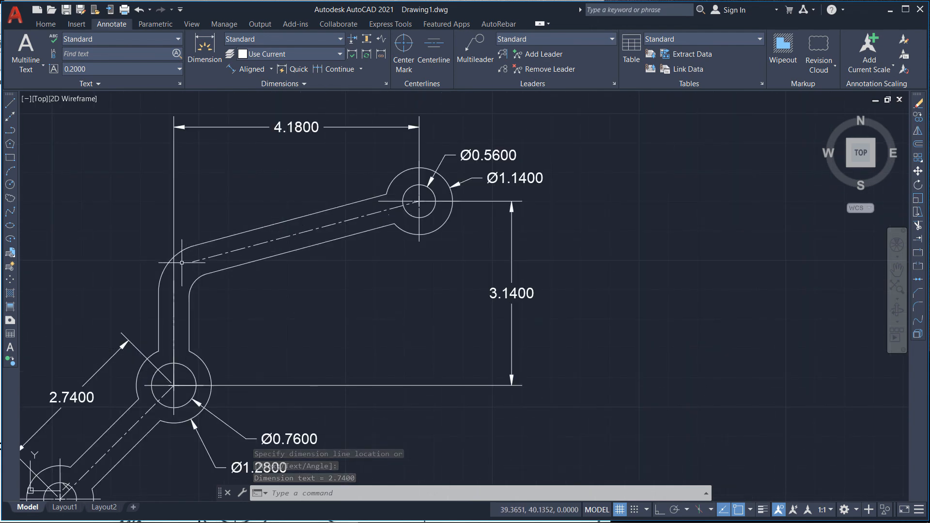
{"action": "scroll", "coordinate": [156, 254], "scroll_direction": "up", "scroll_amount": 4}
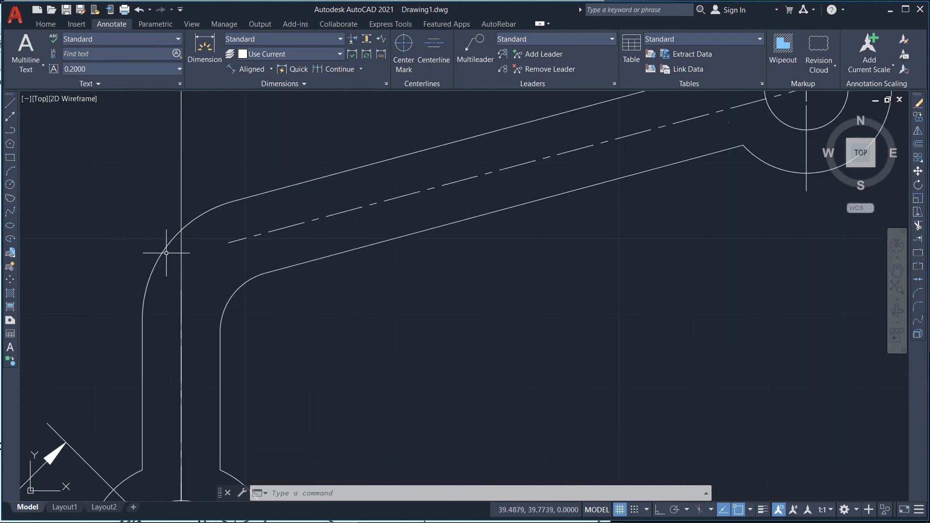
{"action": "left_click", "coordinate": [272, 69]}
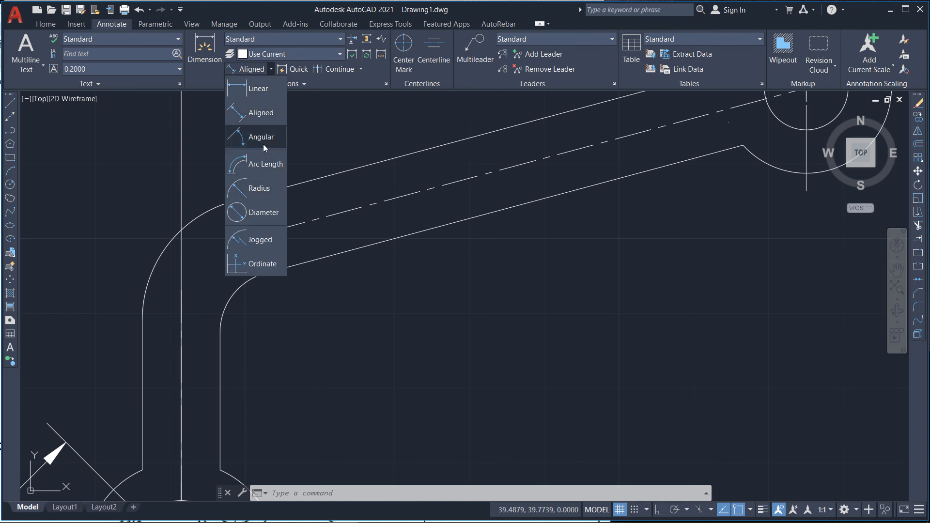
{"action": "left_click", "coordinate": [260, 188]}
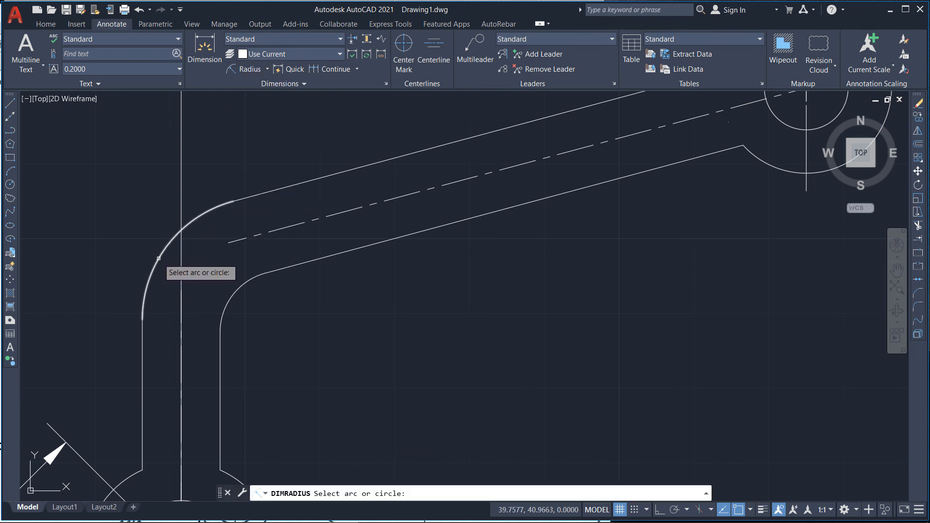
{"action": "left_click", "coordinate": [157, 256]}
{"action": "left_click", "coordinate": [164, 186]}
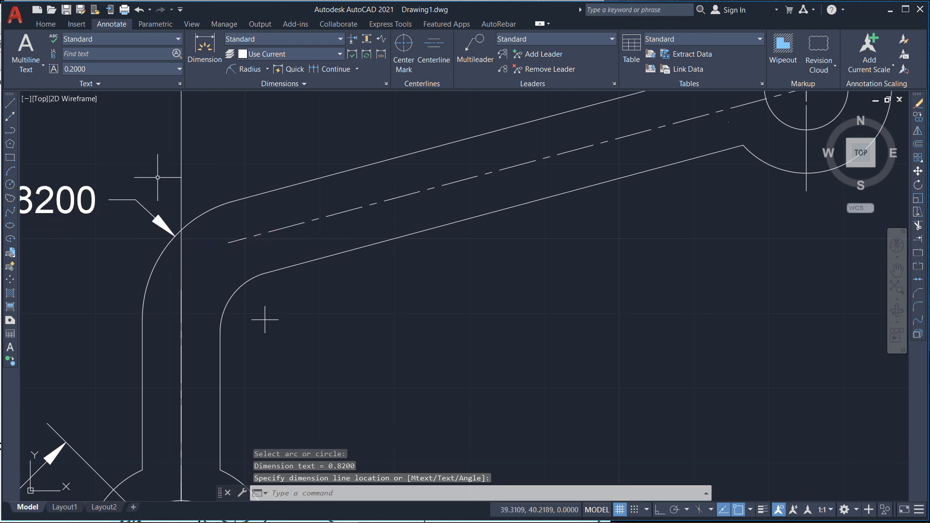
Step: Add a radius dimension to the inner bend arc of the upper arm, placed to its right
{"action": "scroll", "coordinate": [167, 181], "scroll_direction": "down", "scroll_amount": 4}
{"action": "scroll", "coordinate": [104, 192], "scroll_direction": "up", "scroll_amount": 2}
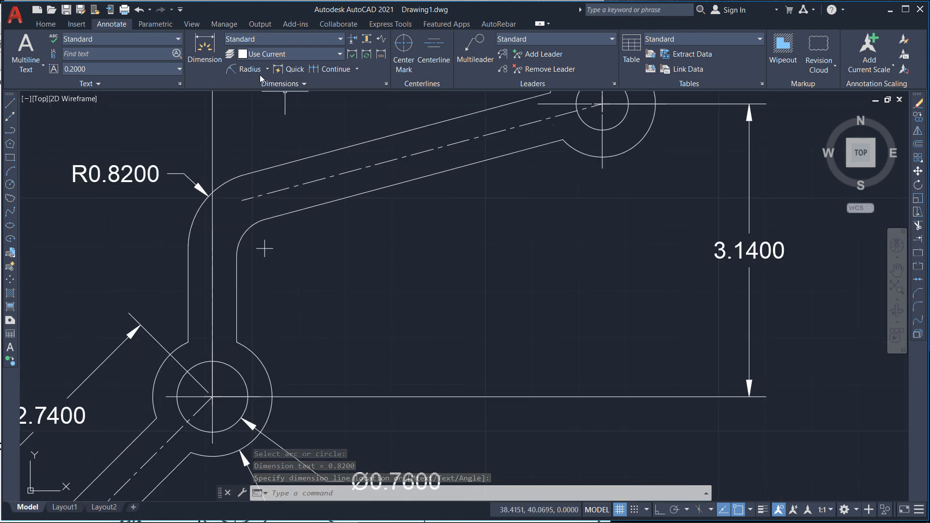
{"action": "left_click", "coordinate": [245, 69]}
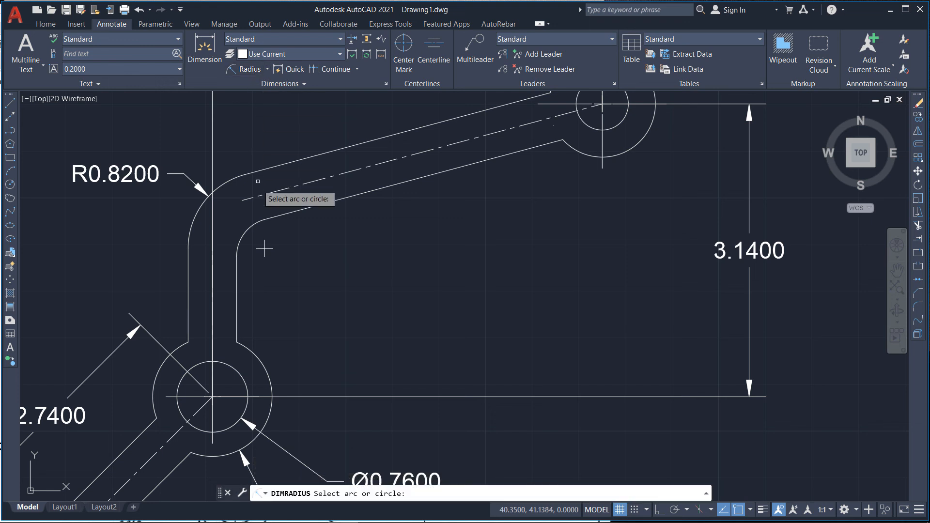
{"action": "left_click", "coordinate": [246, 229]}
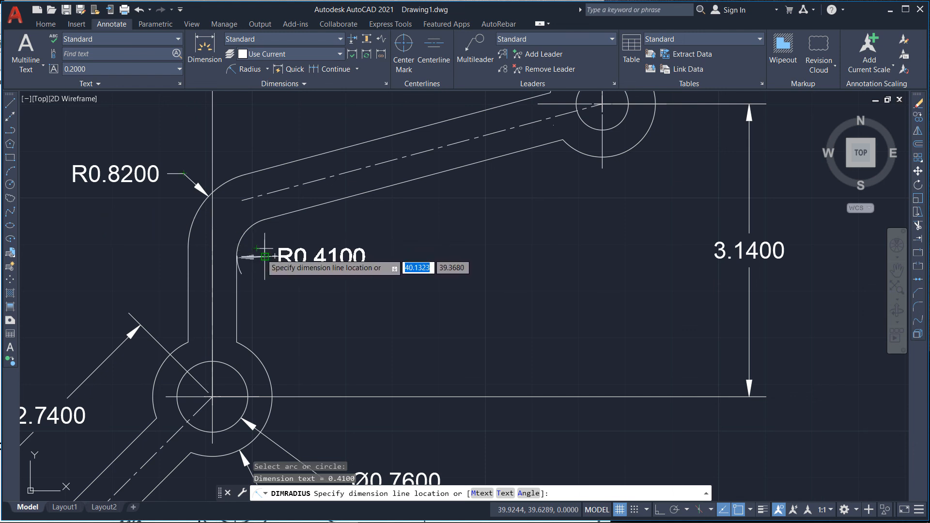
{"action": "left_click", "coordinate": [262, 246]}
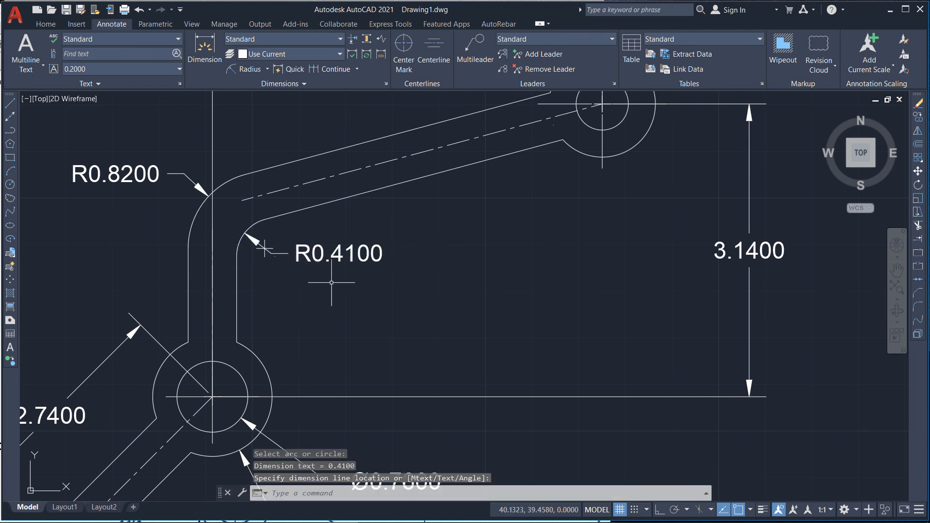
Step: Zoom out to compare the dimensioned linkage with the Prob. 2.11 reference image
{"action": "scroll", "coordinate": [339, 295], "scroll_direction": "down", "scroll_amount": 2}
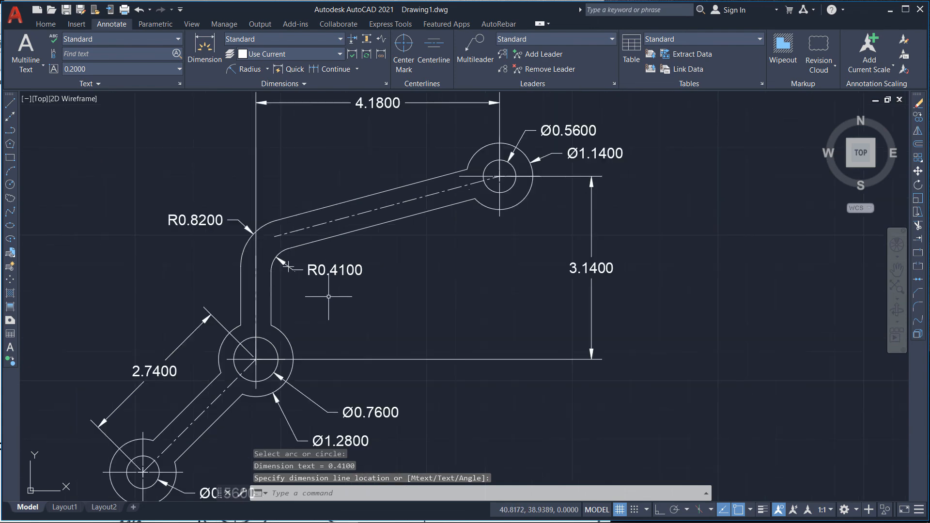
{"action": "scroll", "coordinate": [266, 227], "scroll_direction": "down", "scroll_amount": 4}
{"action": "scroll", "coordinate": [197, 245], "scroll_direction": "down", "scroll_amount": 2}
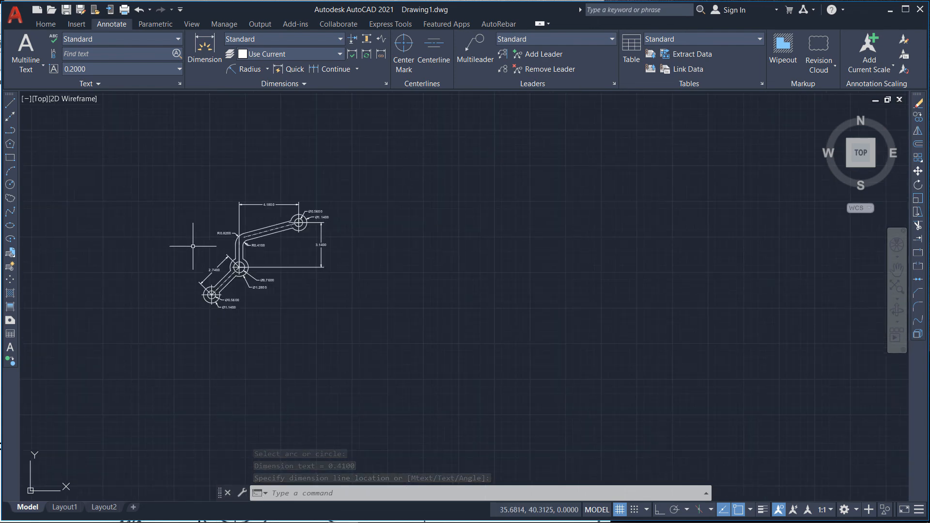
{"action": "scroll", "coordinate": [169, 265], "scroll_direction": "down", "scroll_amount": 1}
{"action": "scroll", "coordinate": [431, 275], "scroll_direction": "down", "scroll_amount": 2}
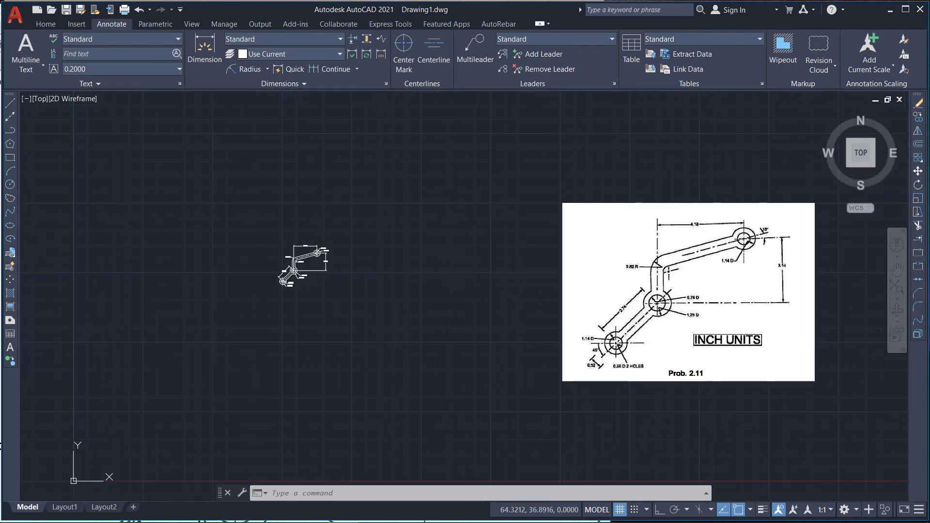
Step: Zoom and pan between the drawing and the Prob. 2.11 reference image to check the lower arm's dimensions
{"action": "scroll", "coordinate": [662, 371], "scroll_direction": "up", "scroll_amount": 4}
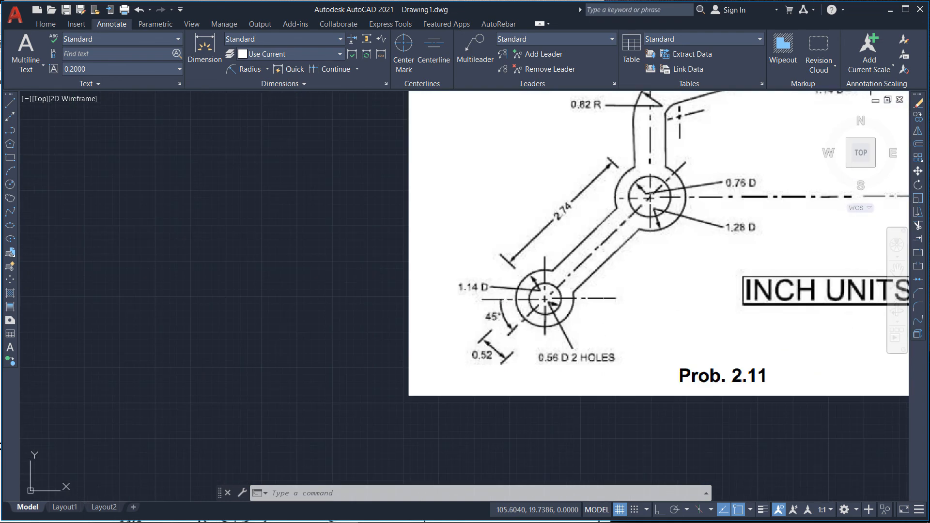
{"action": "scroll", "coordinate": [603, 294], "scroll_direction": "down", "scroll_amount": 2}
{"action": "scroll", "coordinate": [36, 197], "scroll_direction": "up", "scroll_amount": 2}
{"action": "middle_click_drag", "start_coordinate": [37, 197], "coordinate": [199, 244]}
{"action": "scroll", "coordinate": [210, 250], "scroll_direction": "down", "scroll_amount": 4}
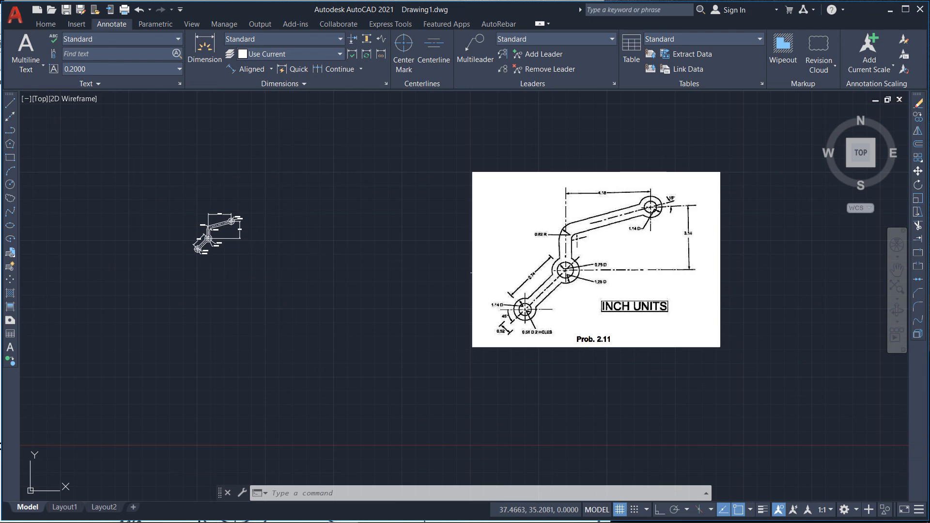
{"action": "scroll", "coordinate": [560, 297], "scroll_direction": "up", "scroll_amount": 6}
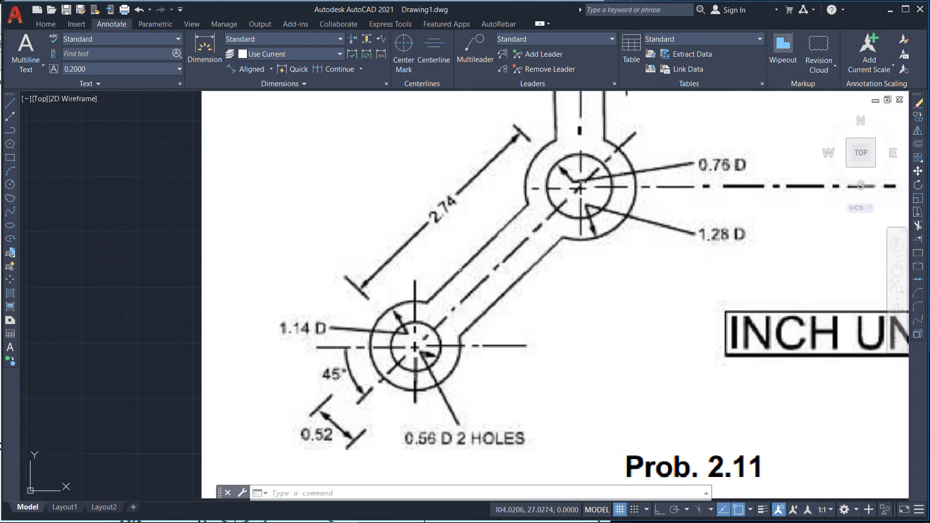
{"action": "scroll", "coordinate": [398, 352], "scroll_direction": "down", "scroll_amount": 2}
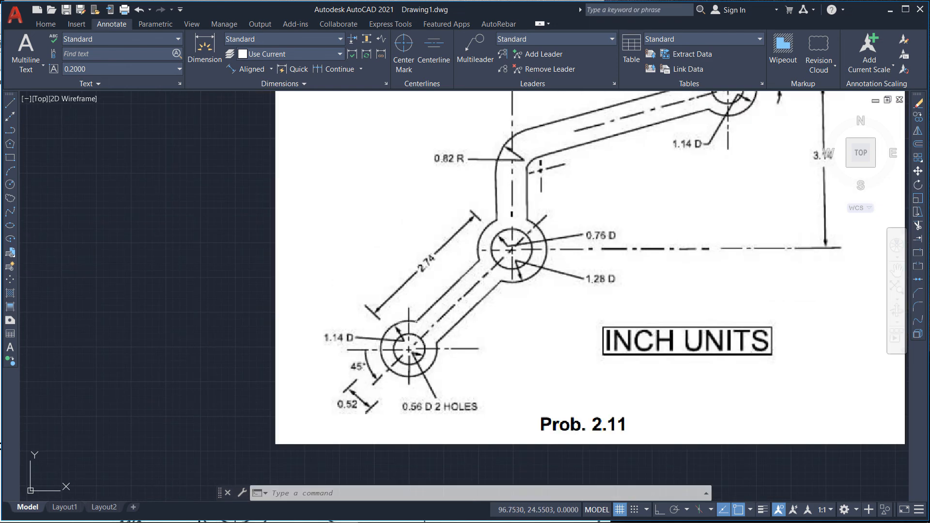
{"action": "scroll", "coordinate": [611, 202], "scroll_direction": "down", "scroll_amount": 4}
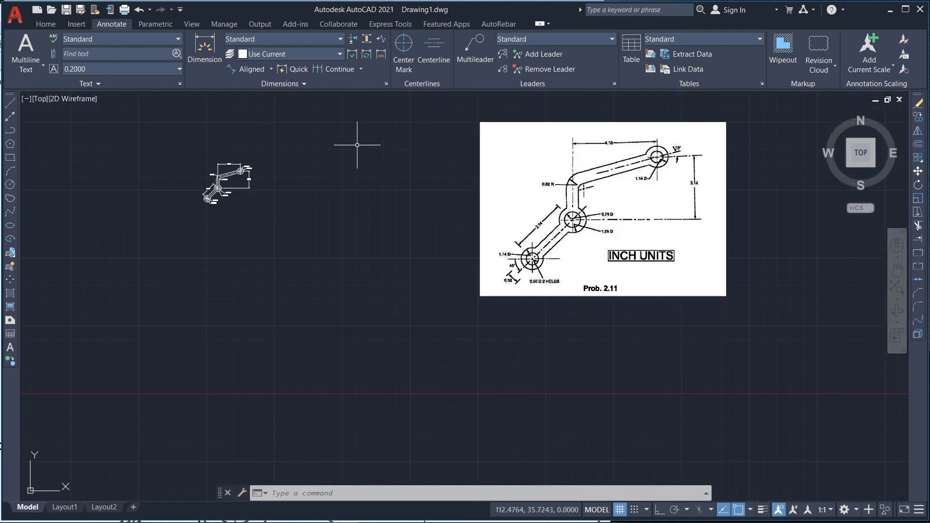
Step: Add an aligned dimension across the width of the lower arm, placed below it
{"action": "scroll", "coordinate": [274, 169], "scroll_direction": "up", "scroll_amount": 10}
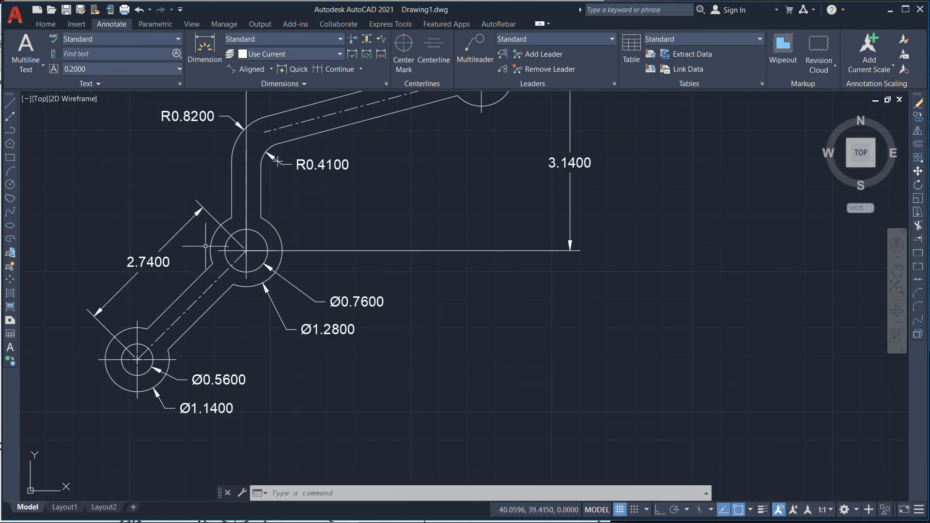
{"action": "left_click", "coordinate": [273, 69]}
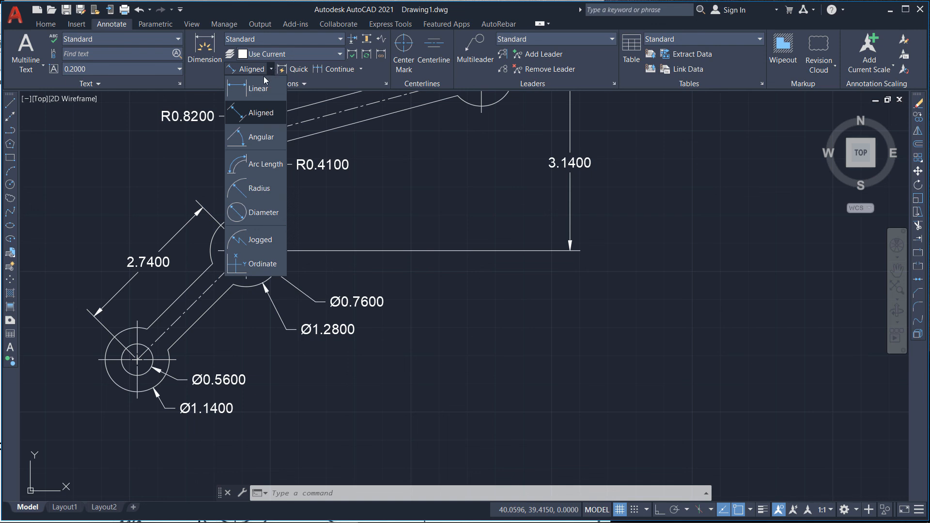
{"action": "left_click", "coordinate": [260, 111]}
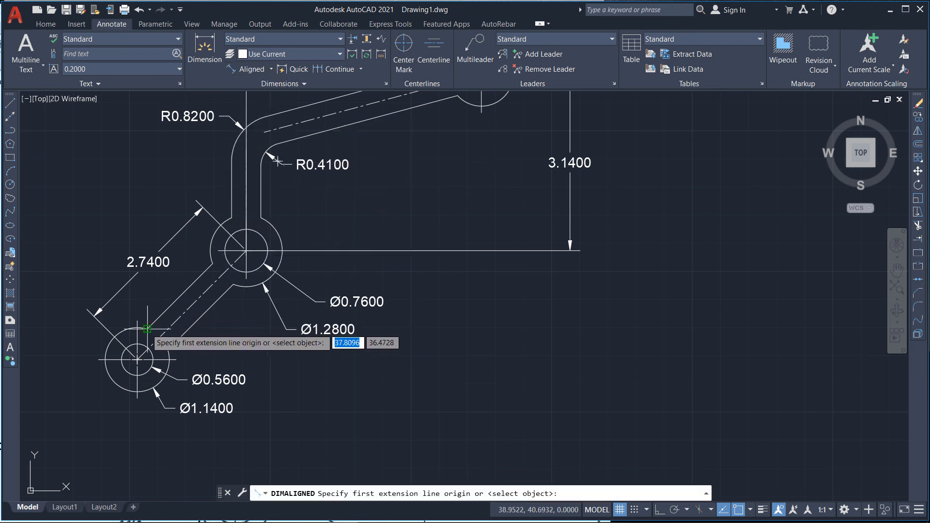
{"action": "left_click", "coordinate": [147, 329]}
{"action": "left_click", "coordinate": [168, 348]}
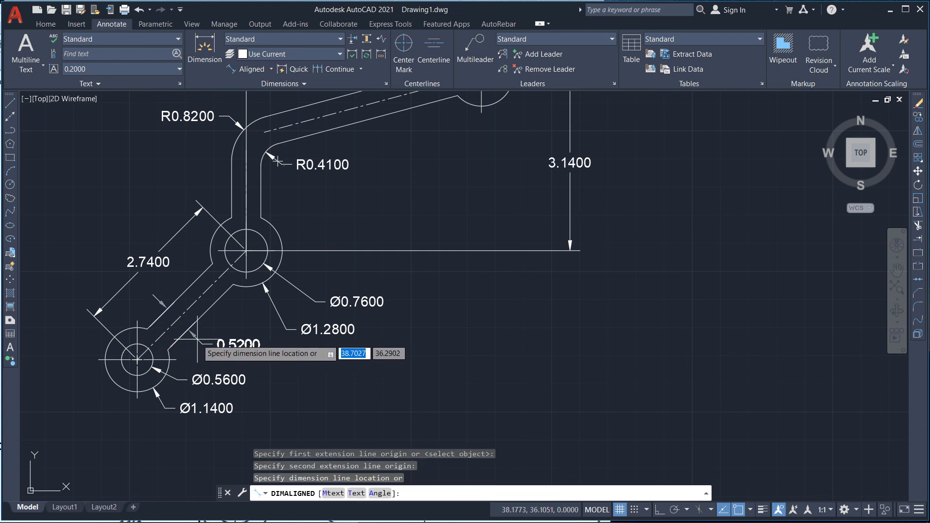
{"action": "left_click", "coordinate": [197, 339]}
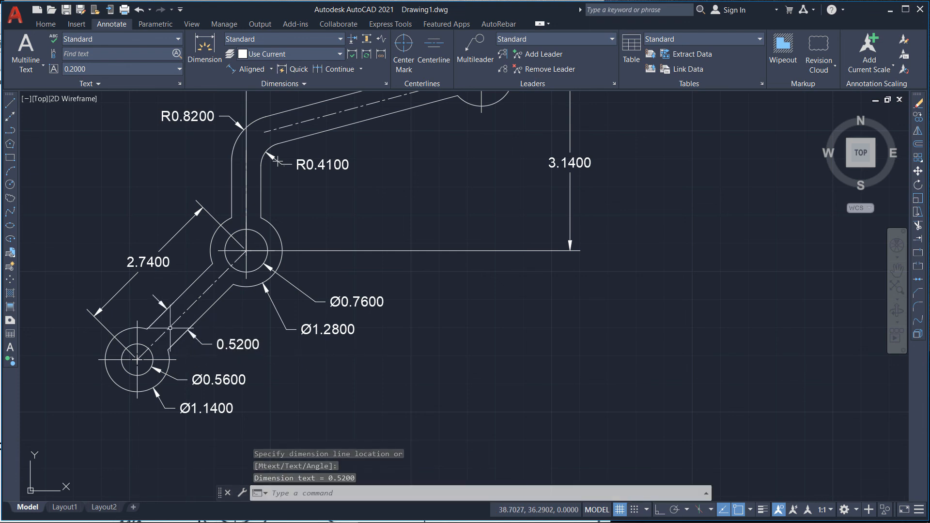
{"action": "left_click", "coordinate": [246, 69]}
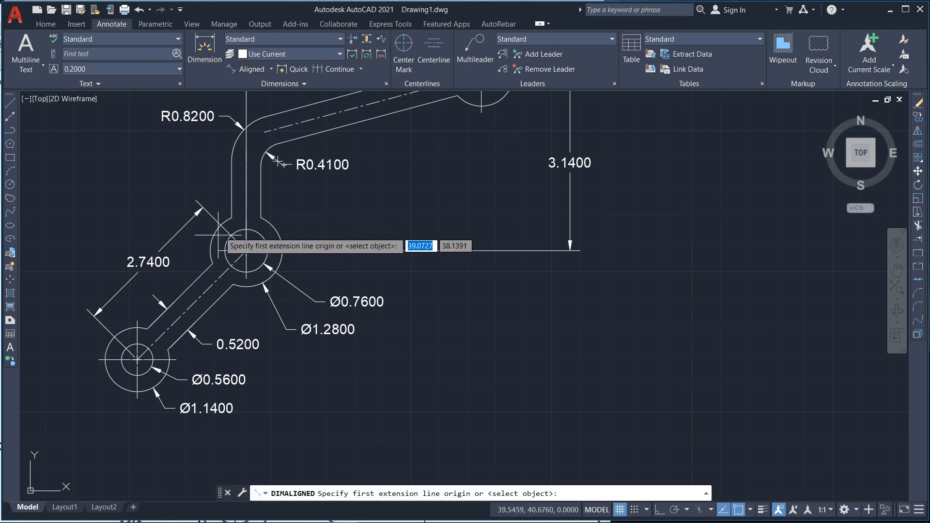
{"action": "left_click", "coordinate": [231, 188]}
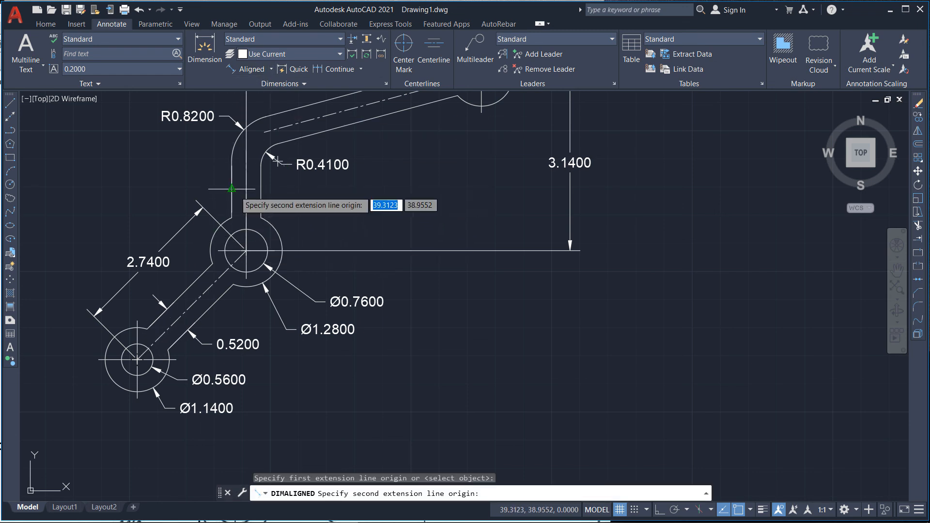
{"action": "left_click", "coordinate": [261, 191]}
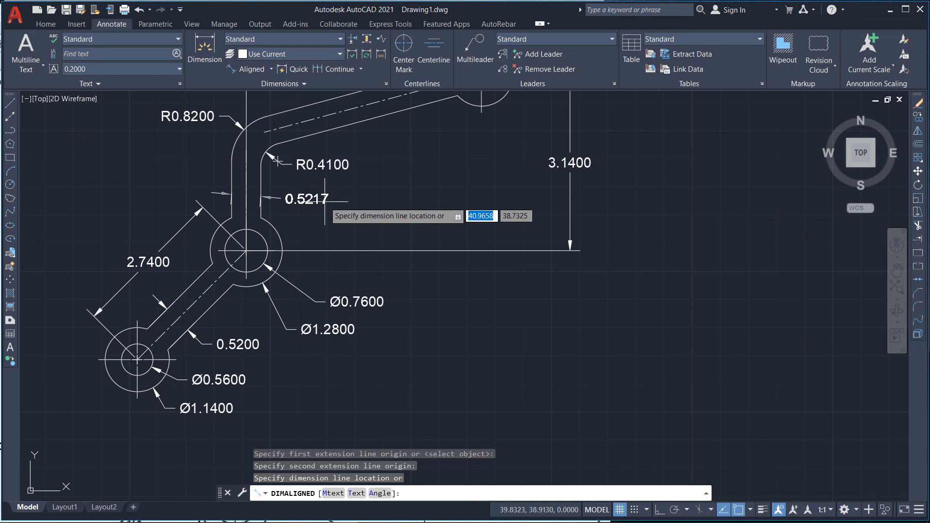
{"action": "scroll", "coordinate": [258, 194], "scroll_direction": "up", "scroll_amount": 5}
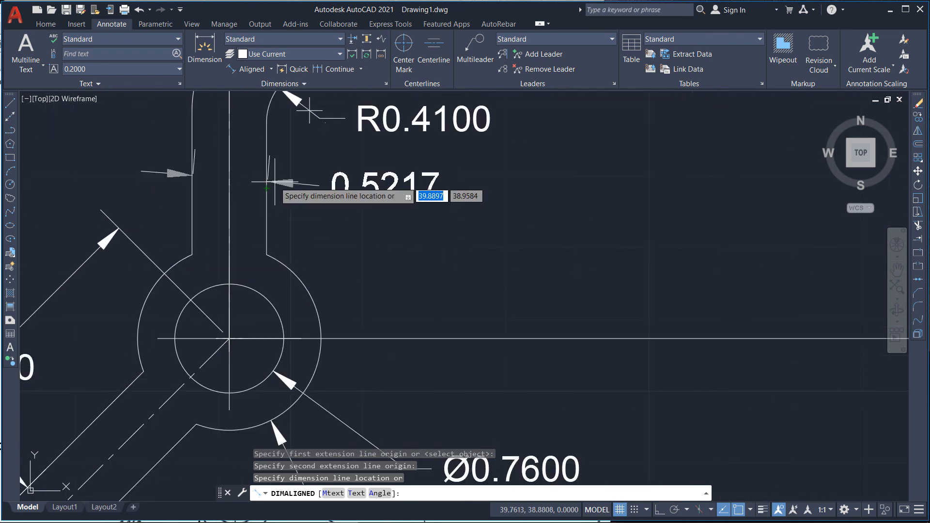
{"action": "key", "text": "Escape"}
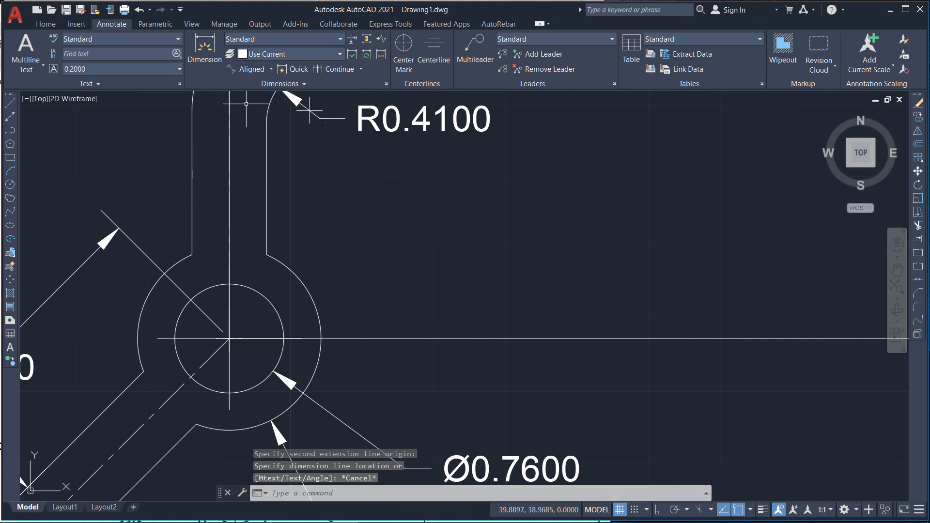
Step: Add an aligned dimension across the width of the vertical part of the upper arm, placed to its right
{"action": "left_click", "coordinate": [252, 69]}
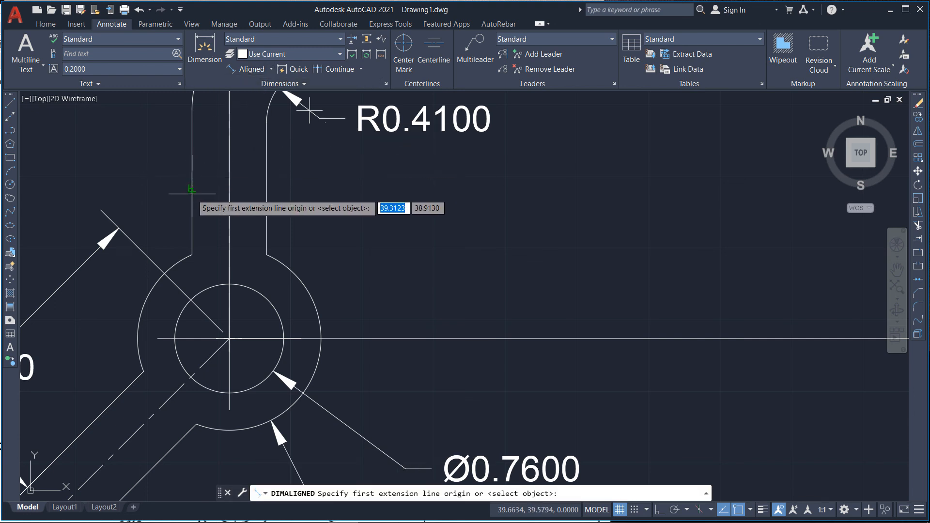
{"action": "left_click", "coordinate": [192, 194]}
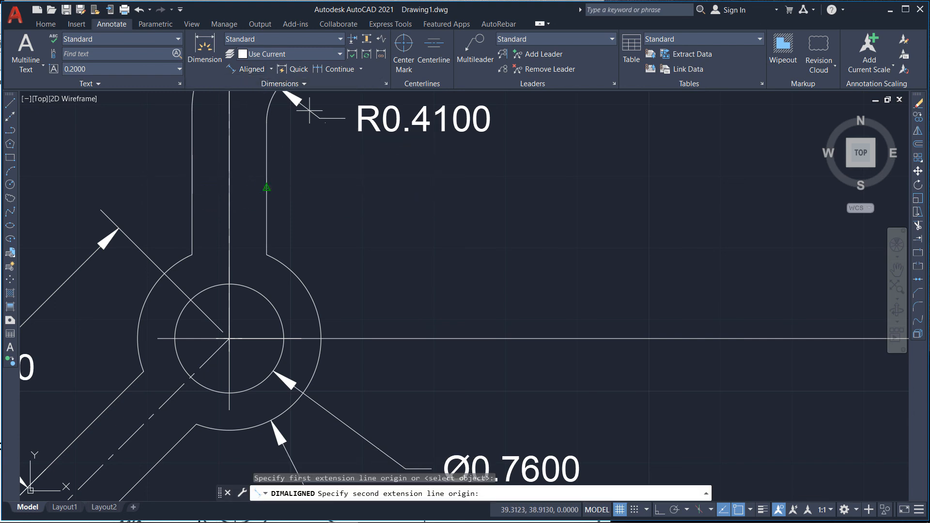
{"action": "left_click", "coordinate": [266, 188]}
{"action": "left_click", "coordinate": [315, 190]}
Step: Add an aligned dimension across the width of the slanted upper arm, placed below it
{"action": "scroll", "coordinate": [240, 279], "scroll_direction": "down", "scroll_amount": 4}
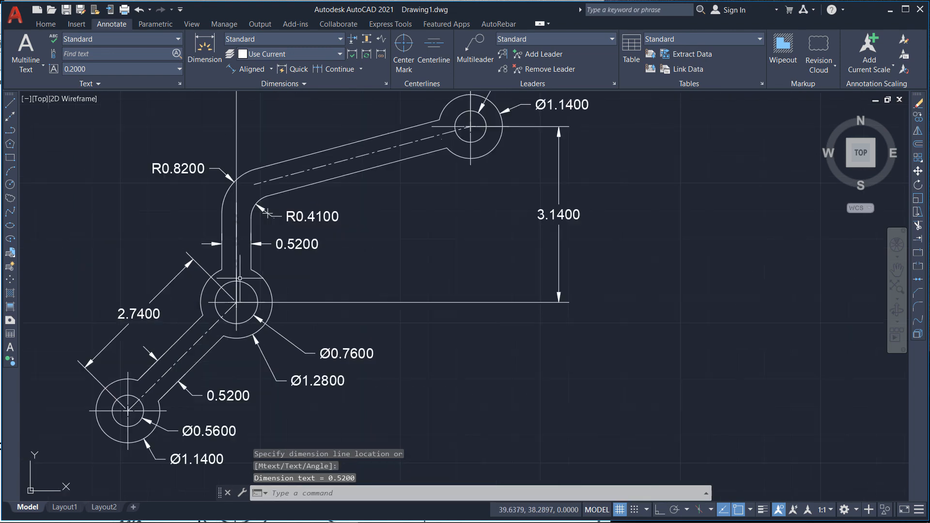
{"action": "scroll", "coordinate": [340, 145], "scroll_direction": "up", "scroll_amount": 4}
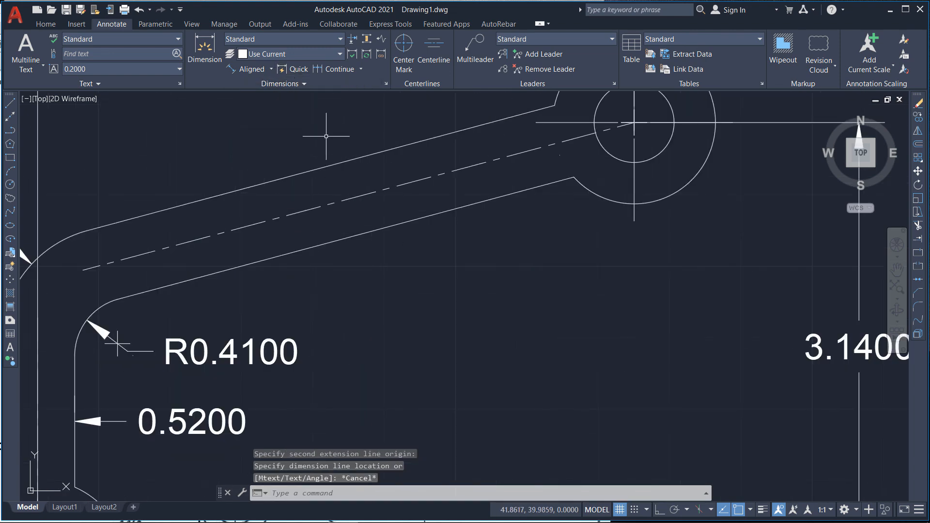
{"action": "left_click", "coordinate": [251, 68]}
{"action": "left_click", "coordinate": [555, 106]}
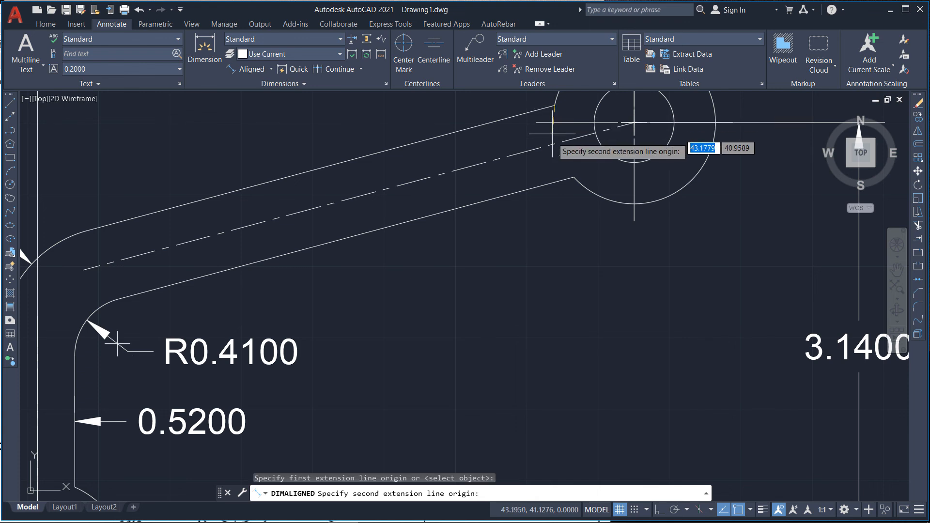
{"action": "left_click", "coordinate": [574, 177]}
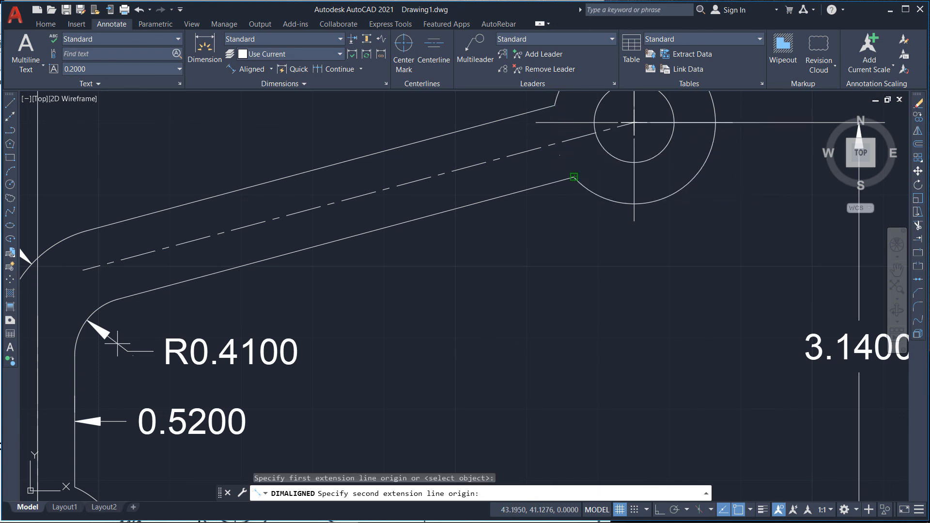
{"action": "left_click", "coordinate": [423, 257]}
Step: Add multiline text reading INCH UNITS to the lower right of the linkage
{"action": "scroll", "coordinate": [441, 266], "scroll_direction": "down", "scroll_amount": 5}
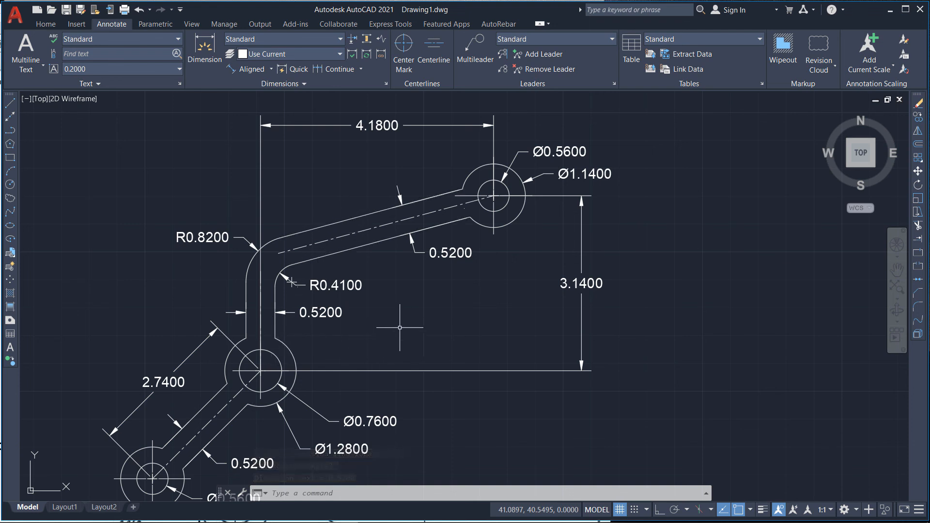
{"action": "scroll", "coordinate": [162, 182], "scroll_direction": "down", "scroll_amount": 8}
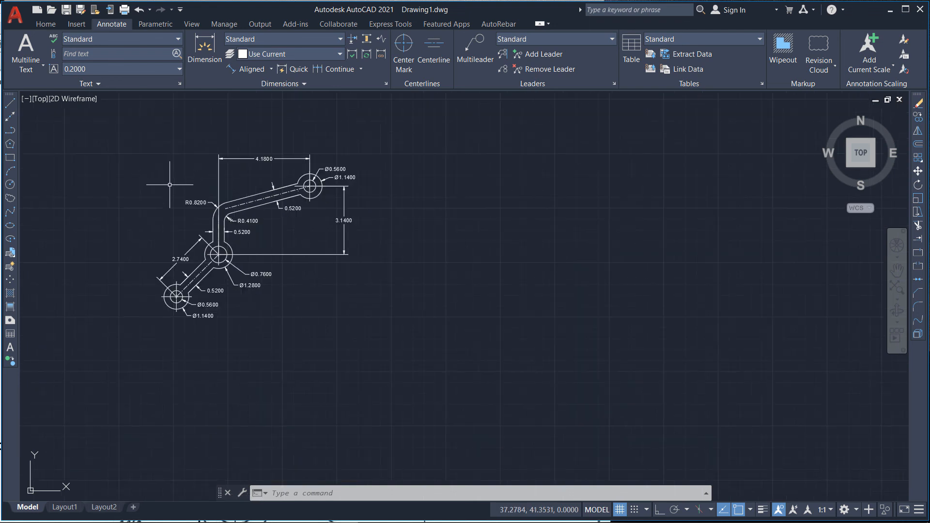
{"action": "scroll", "coordinate": [575, 305], "scroll_direction": "down", "scroll_amount": 2}
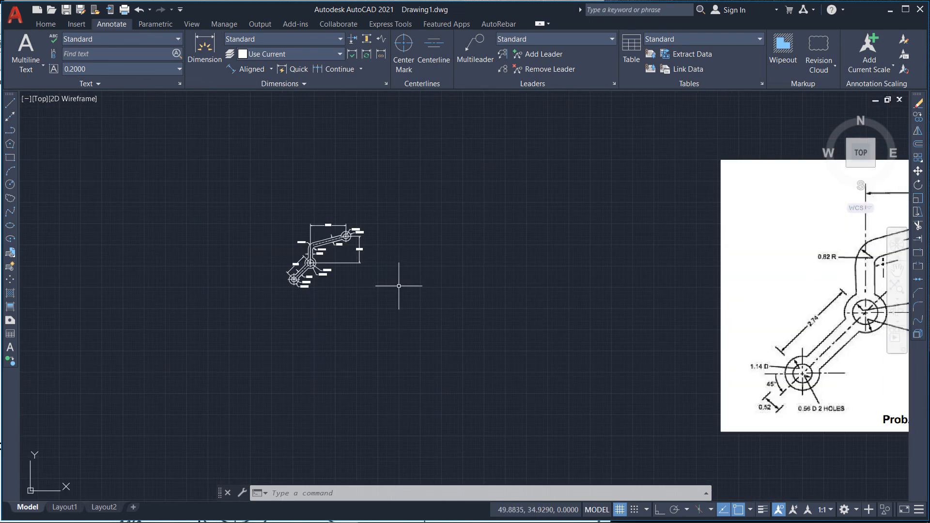
{"action": "scroll", "coordinate": [382, 271], "scroll_direction": "up", "scroll_amount": 8}
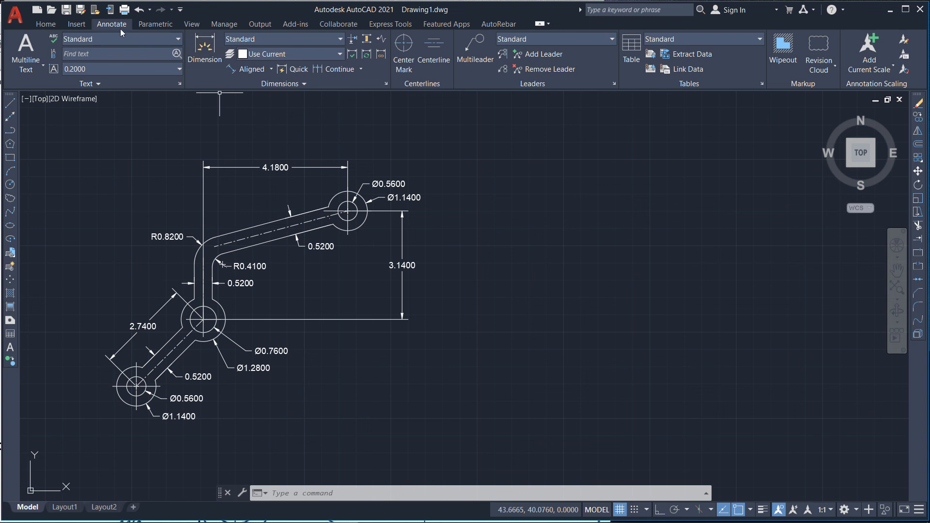
{"action": "left_click", "coordinate": [57, 25]}
{"action": "left_click", "coordinate": [302, 48]}
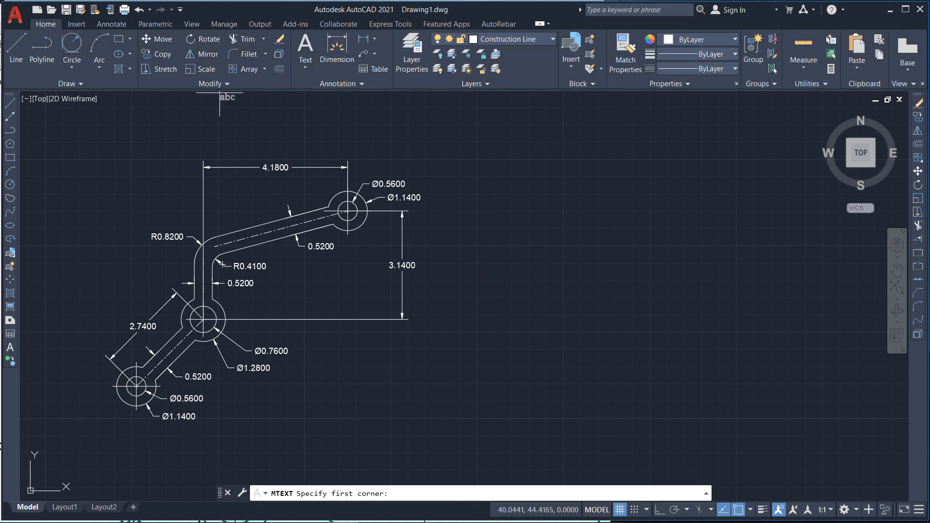
{"action": "left_click", "coordinate": [326, 350]}
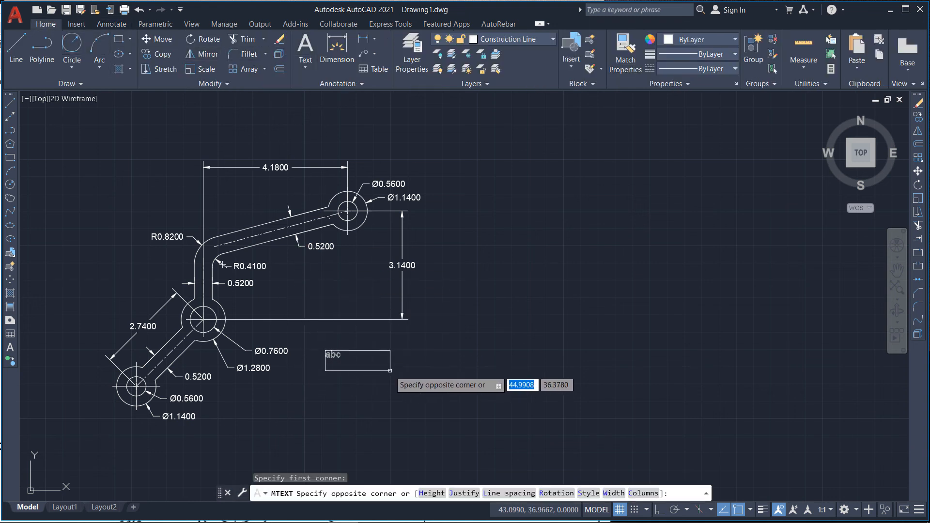
{"action": "left_click", "coordinate": [394, 379]}
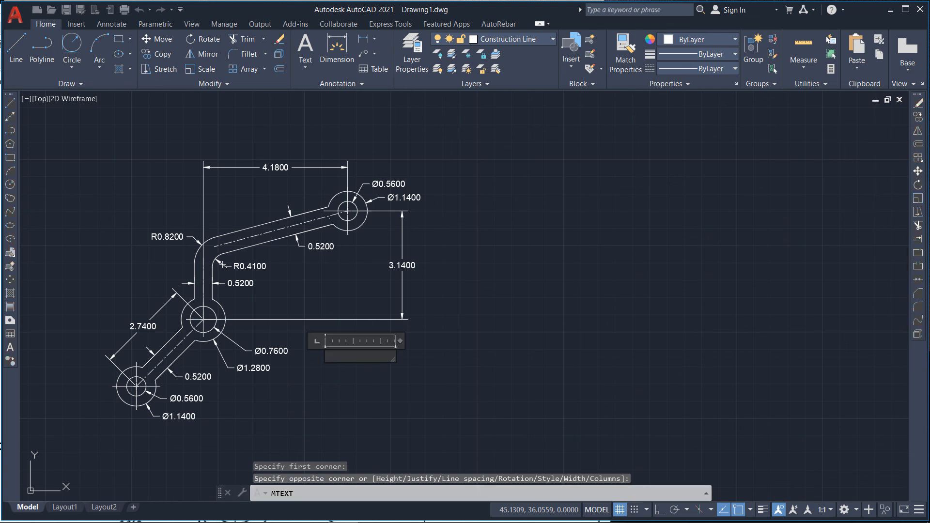
{"action": "type", "text": "INC"}
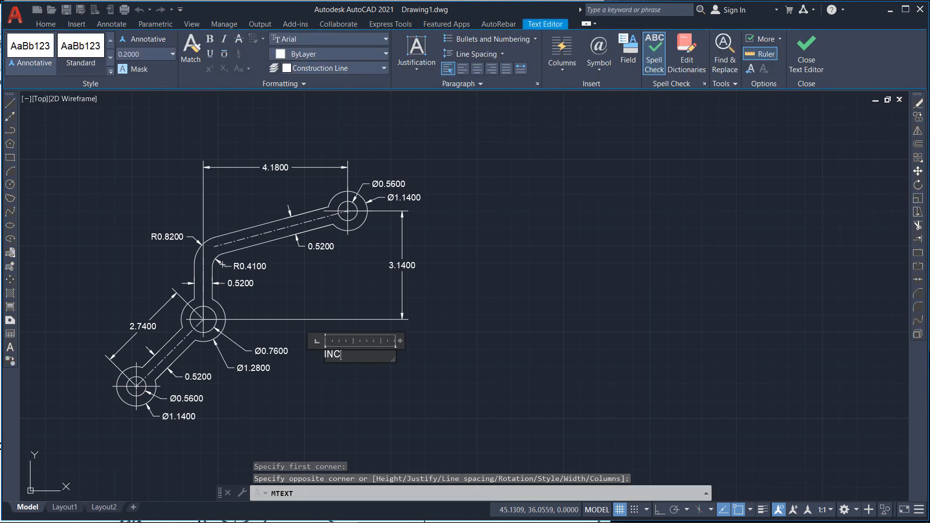
{"action": "type", "text": "H UNITS"}
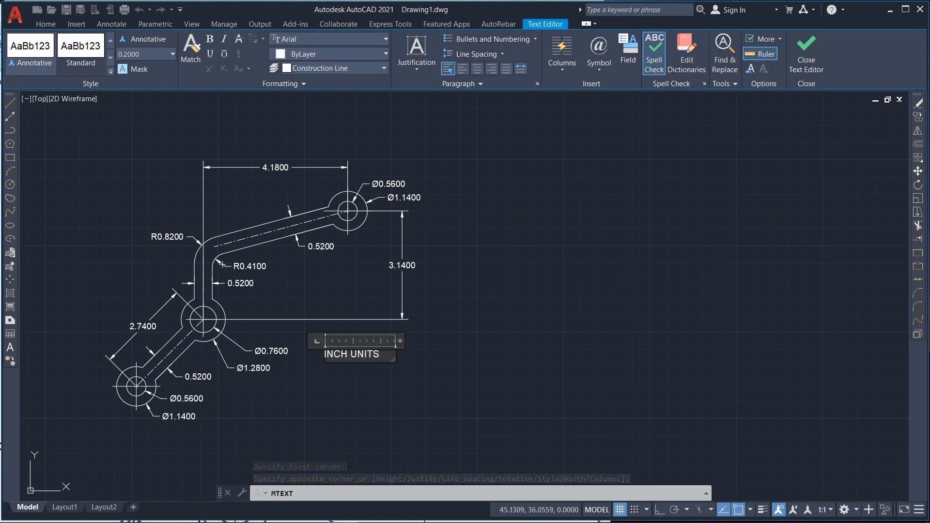
{"action": "left_click", "coordinate": [375, 371]}
{"action": "left_click", "coordinate": [368, 355]}
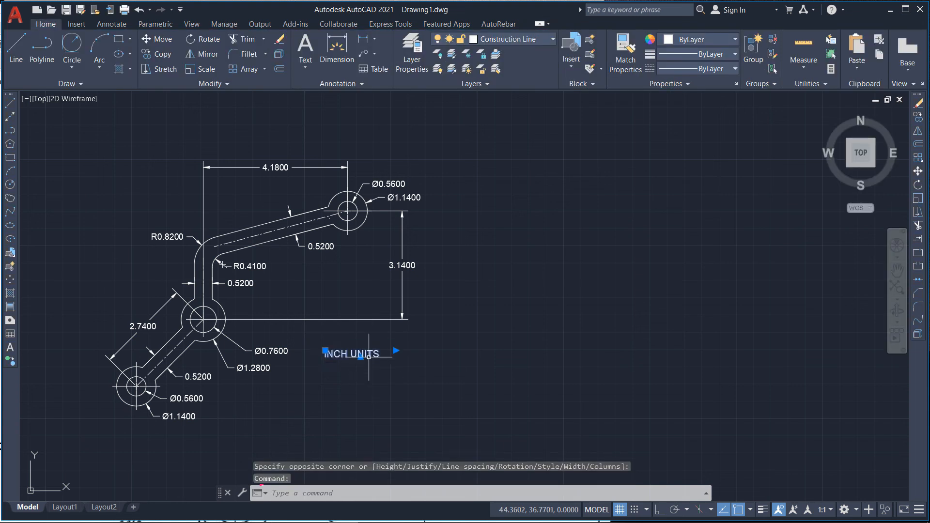
Step: Copy the INCH UNITS text below the linkage and edit the copy to read PROB 2.11
{"action": "key", "text": "ctrl+c"}
{"action": "key", "text": "ctrl+v"}
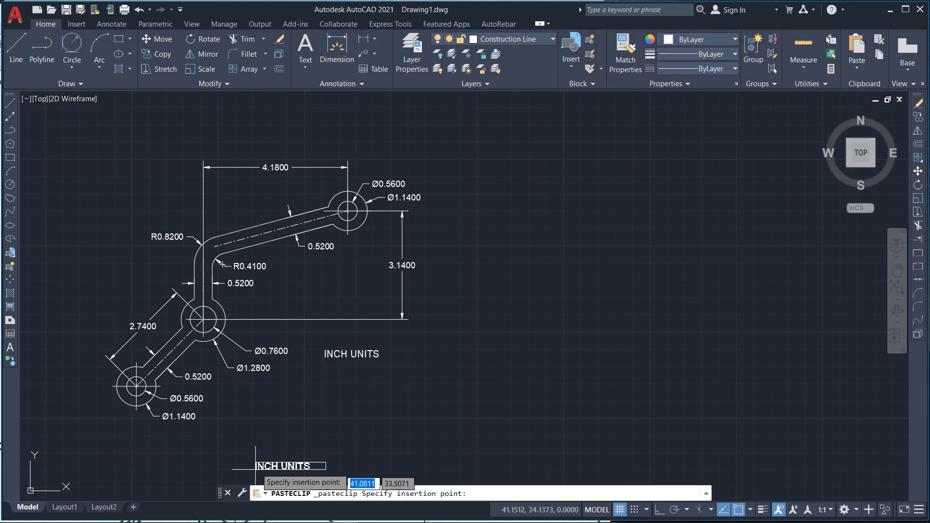
{"action": "left_click", "coordinate": [262, 446]}
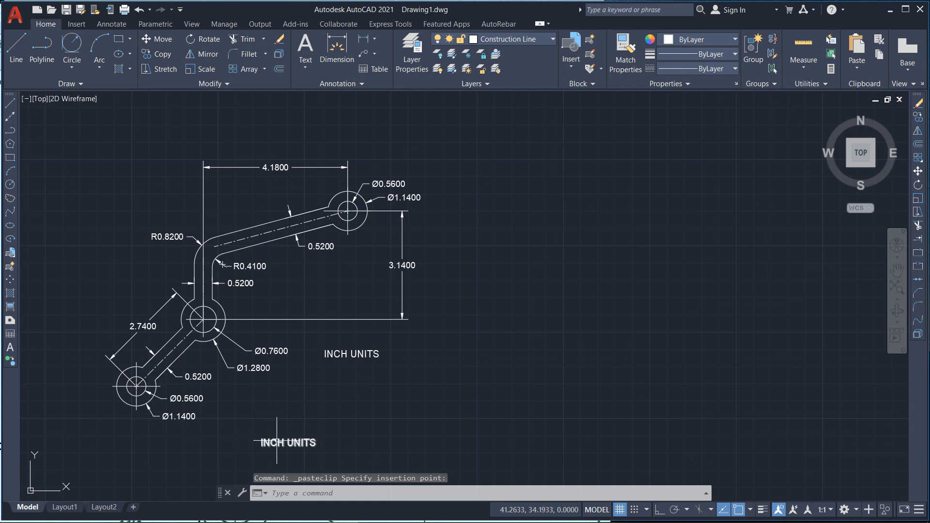
{"action": "double_click", "coordinate": [281, 443]}
{"action": "type", "text": "PROB 2.11"}
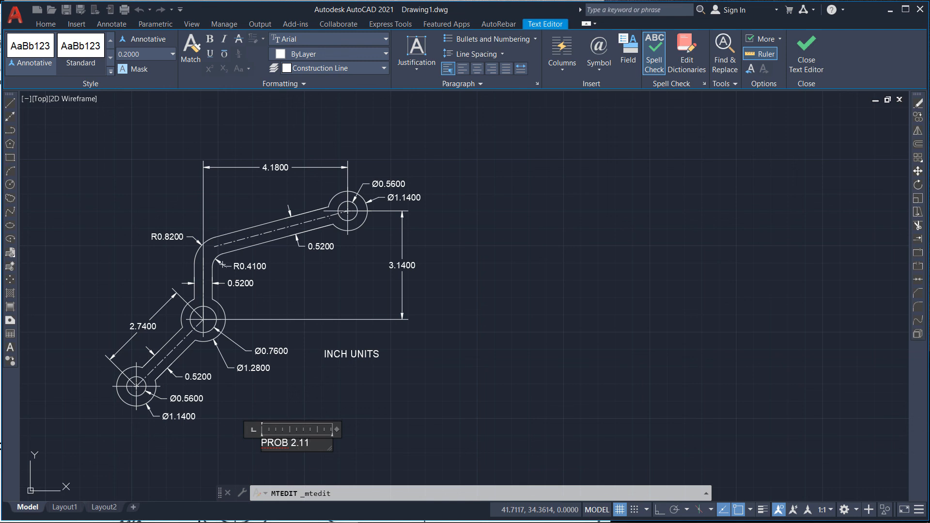
{"action": "key", "text": "Escape"}
Step: Draw a rectangular border enclosing the dimensioned linkage and both text labels
{"action": "scroll", "coordinate": [418, 376], "scroll_direction": "down", "scroll_amount": 3}
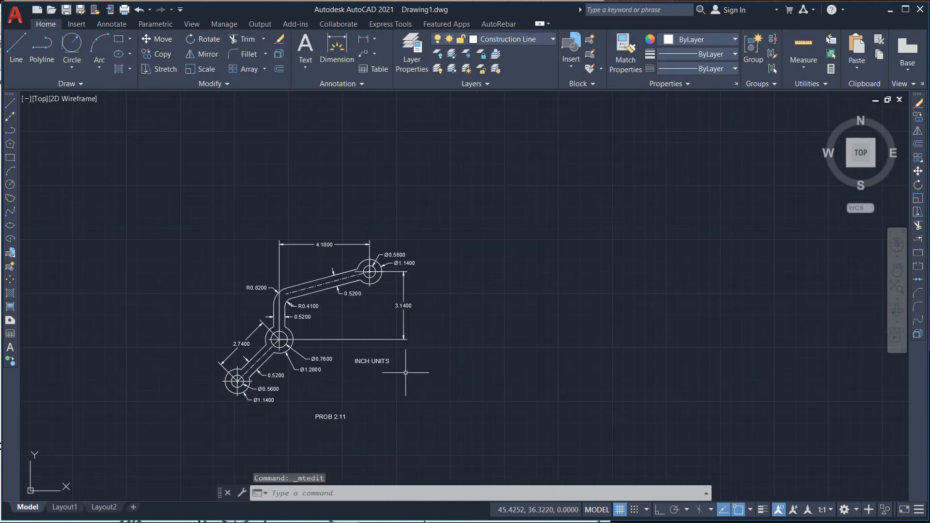
{"action": "left_click", "coordinate": [118, 40]}
{"action": "left_click", "coordinate": [190, 224]}
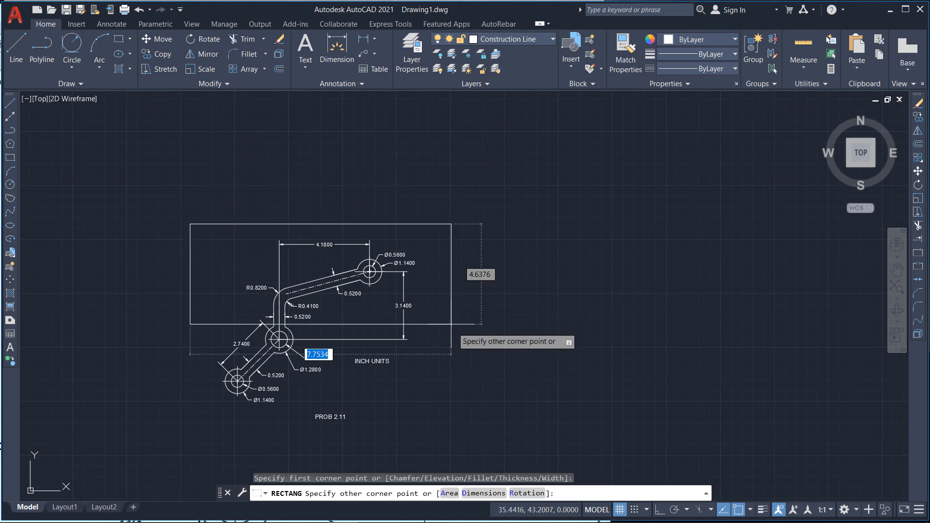
{"action": "left_click", "coordinate": [454, 431]}
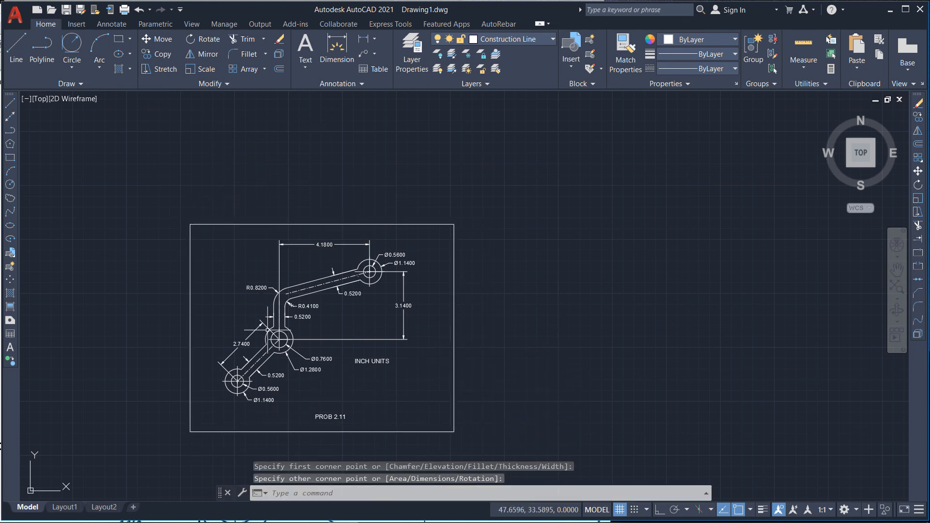
{"action": "scroll", "coordinate": [203, 307], "scroll_direction": "down", "scroll_amount": 5}
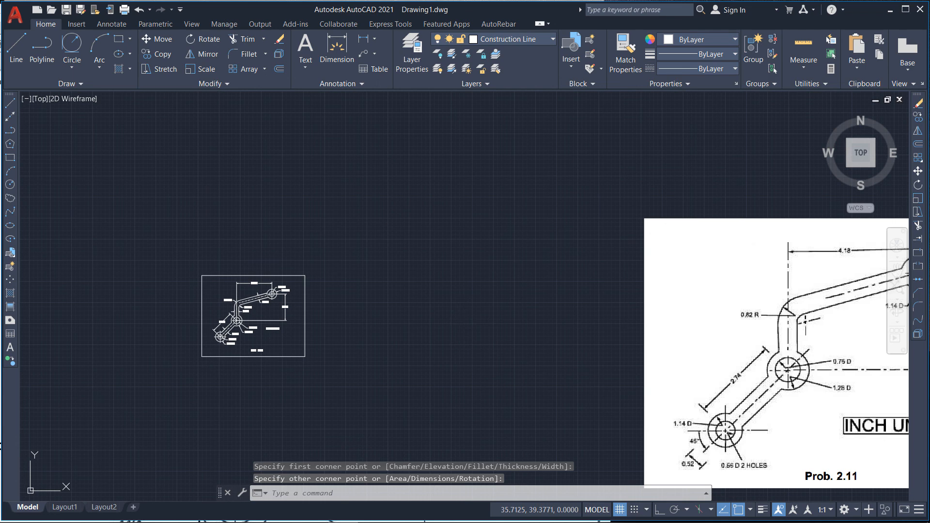
{"action": "scroll", "coordinate": [562, 292], "scroll_direction": "down", "scroll_amount": 2}
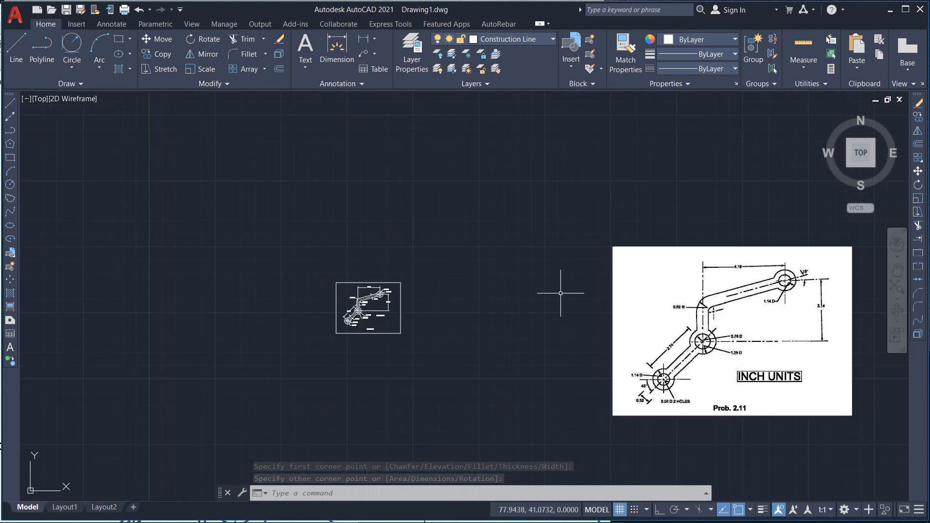